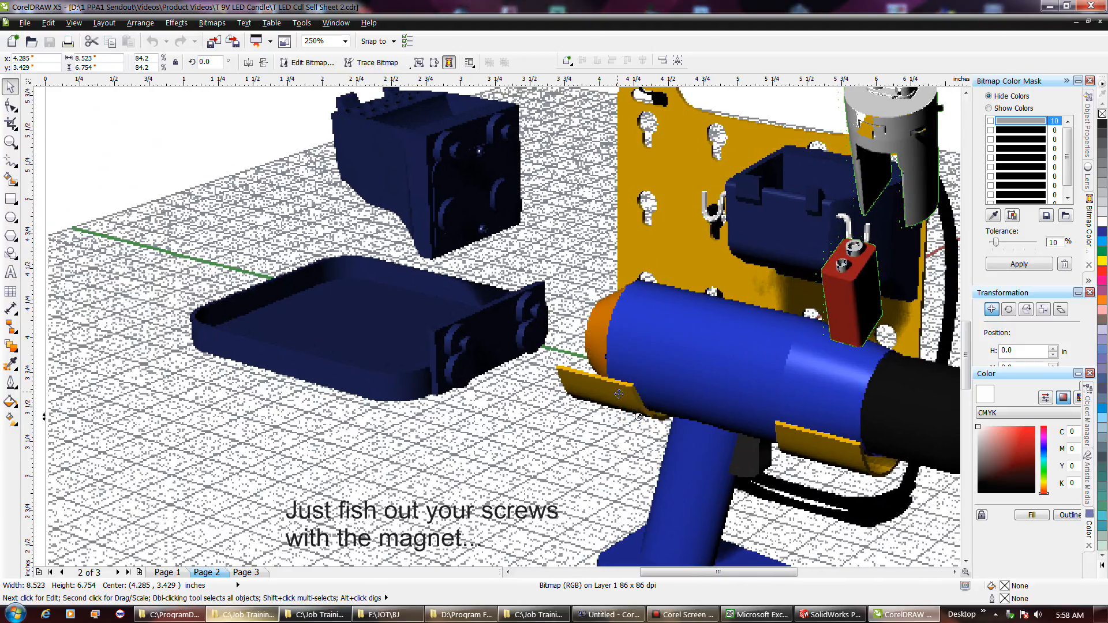
Step: Try moving the LED candle and battery bitmap slightly up and to the left, and undo the move
{"action": "key", "text": "n"}
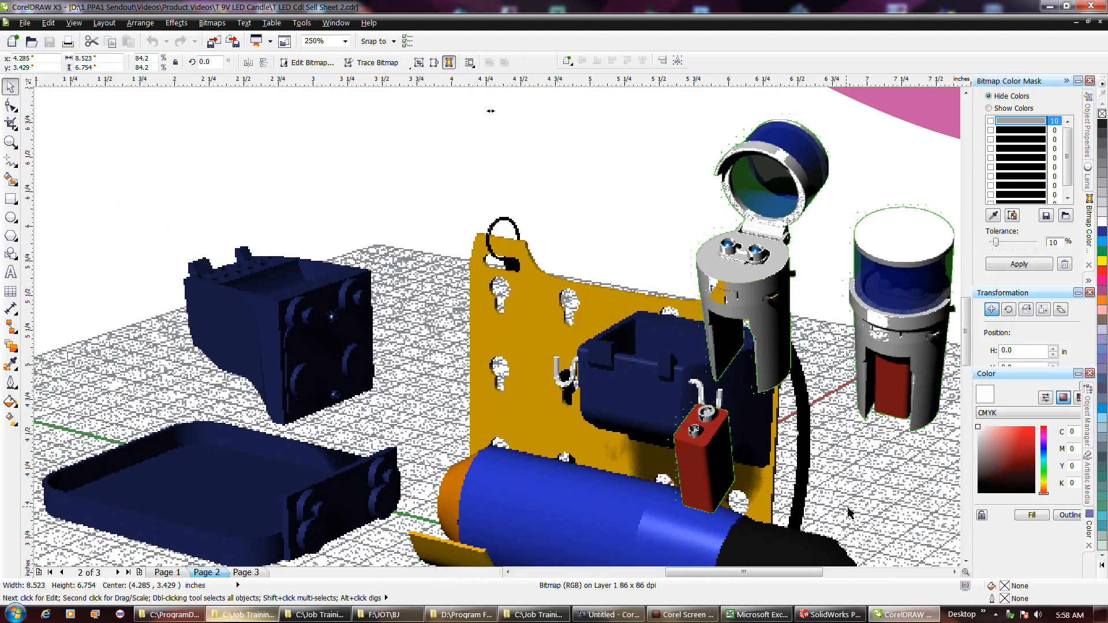
{"action": "mouse_move", "coordinate": [965, 572]}
{"action": "left_mouse_down"}
{"action": "mouse_move", "coordinate": [966, 532]}
{"action": "mouse_move", "coordinate": [966, 571]}
{"action": "left_mouse_up"}
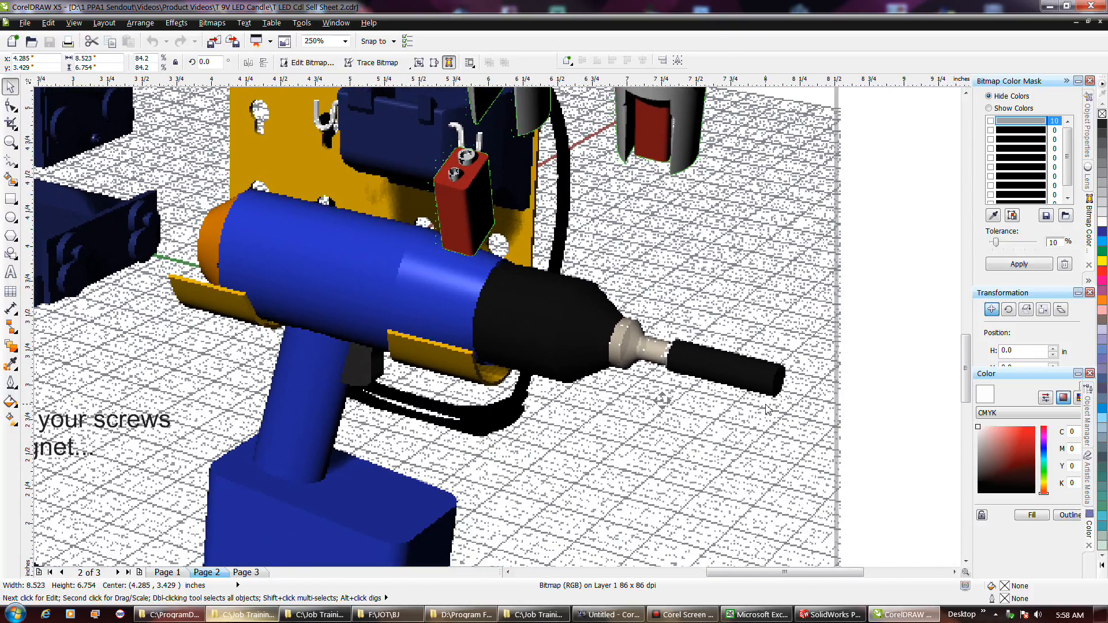
{"action": "scroll", "coordinate": [716, 364], "scroll_direction": "down", "scroll_amount": 2}
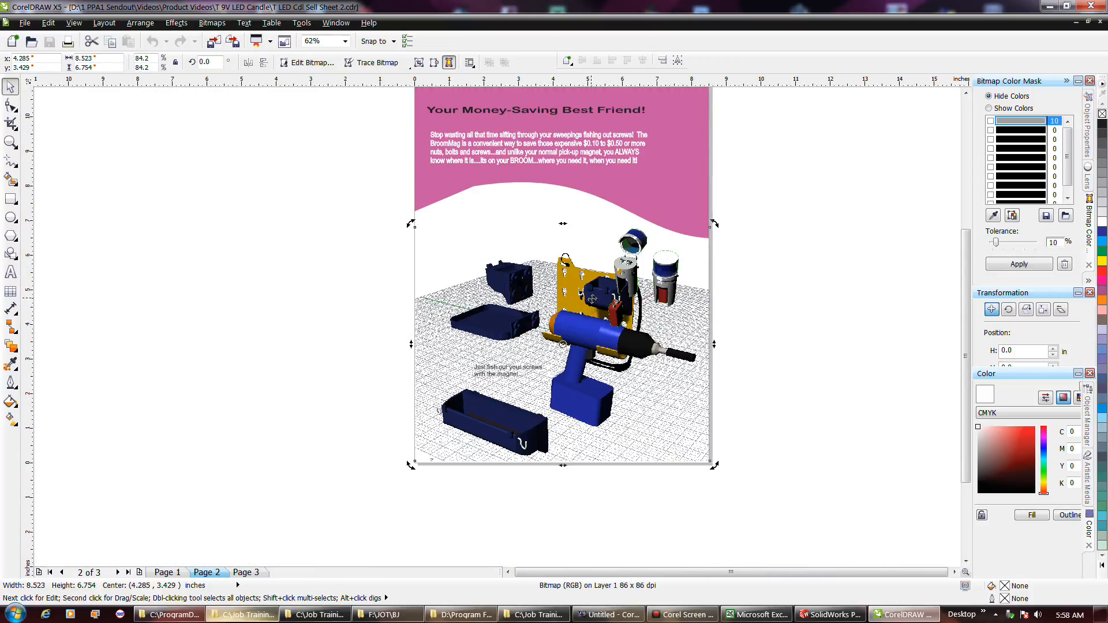
{"action": "scroll", "coordinate": [592, 298], "scroll_direction": "up", "scroll_amount": 1}
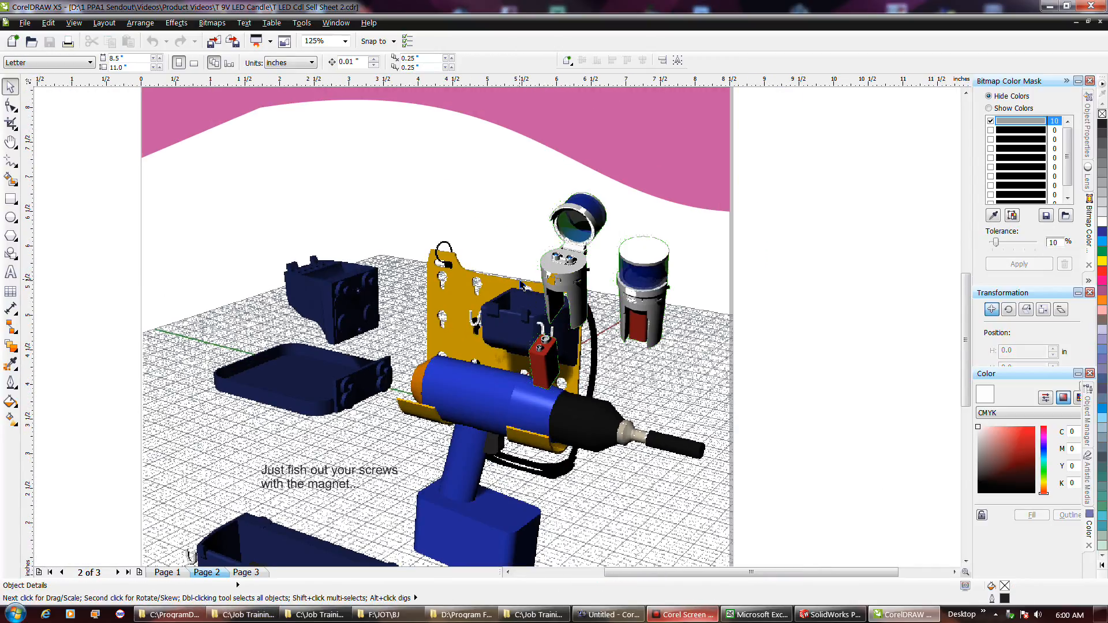
{"action": "left_click_drag", "start_coordinate": [521, 283], "coordinate": [507, 279]}
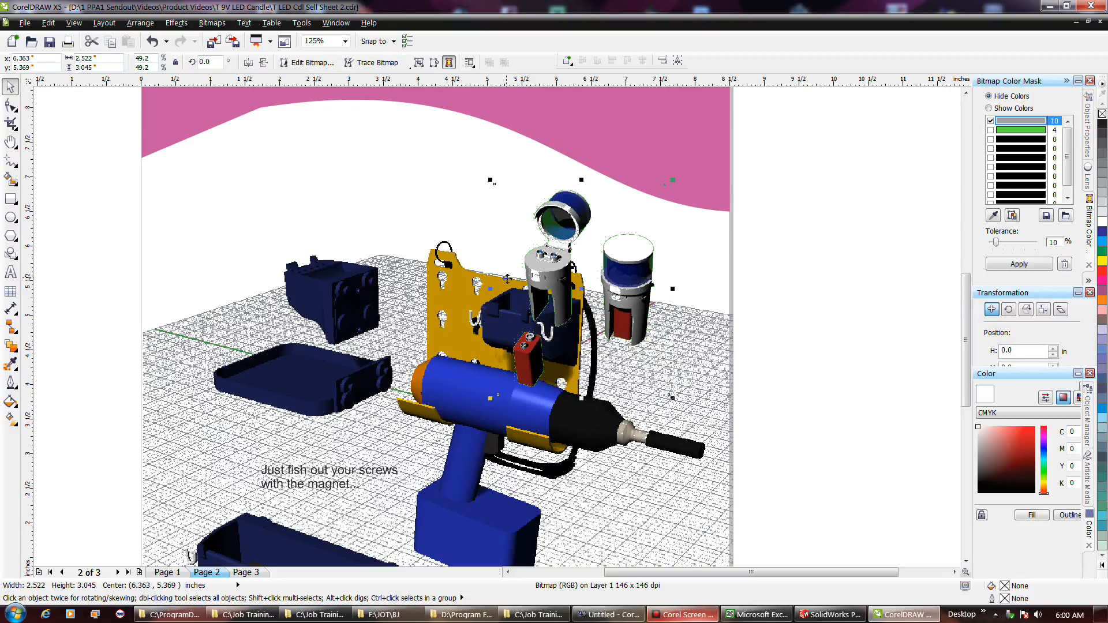
{"action": "key", "text": "ctrl+z"}
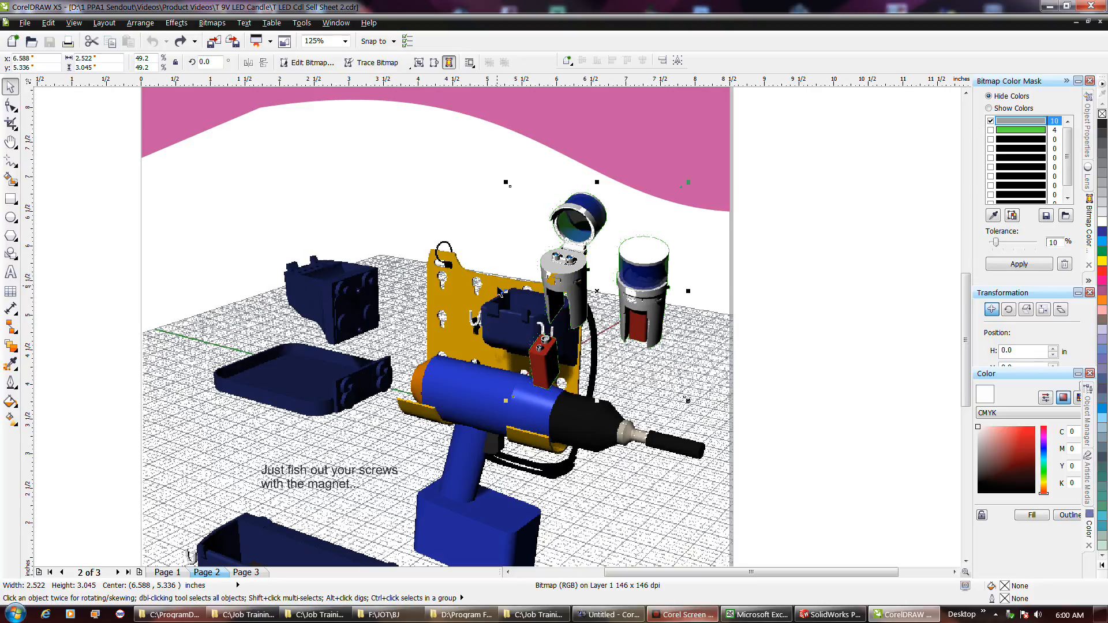
Step: Widen the character, line and word spacing of the "Just fish out your screws with the magnet..." text to about 2.9 inches wide
{"action": "key", "text": "h"}
{"action": "mouse_move", "coordinate": [376, 253]}
{"action": "left_mouse_down"}
{"action": "mouse_move", "coordinate": [489, 252]}
{"action": "mouse_move", "coordinate": [470, 327]}
{"action": "mouse_move", "coordinate": [427, 241]}
{"action": "mouse_move", "coordinate": [428, 213]}
{"action": "left_mouse_up"}
{"action": "mouse_move", "coordinate": [484, 345]}
{"action": "left_mouse_down"}
{"action": "mouse_move", "coordinate": [481, 325]}
{"action": "mouse_move", "coordinate": [497, 342]}
{"action": "left_mouse_up"}
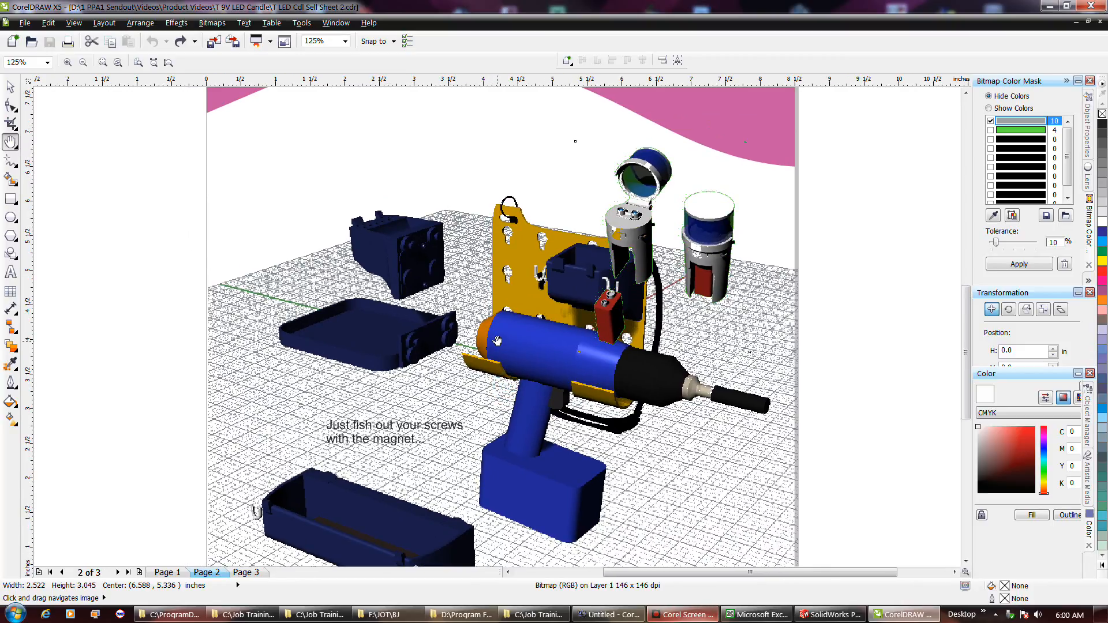
{"action": "key", "text": "space"}
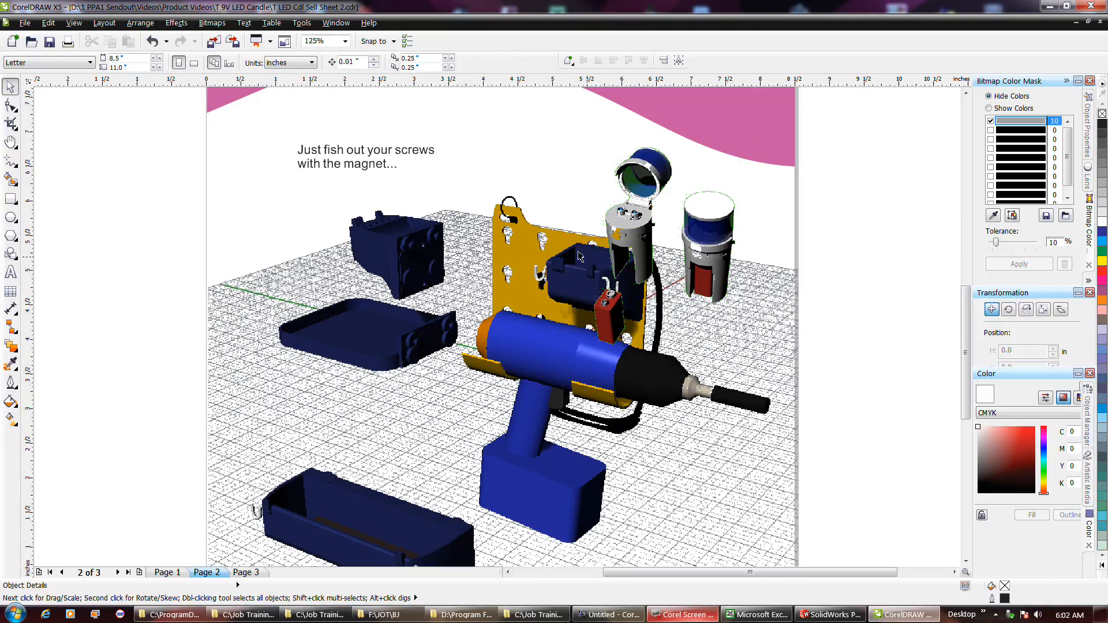
{"action": "left_click", "coordinate": [13, 108]}
{"action": "left_click", "coordinate": [334, 149]}
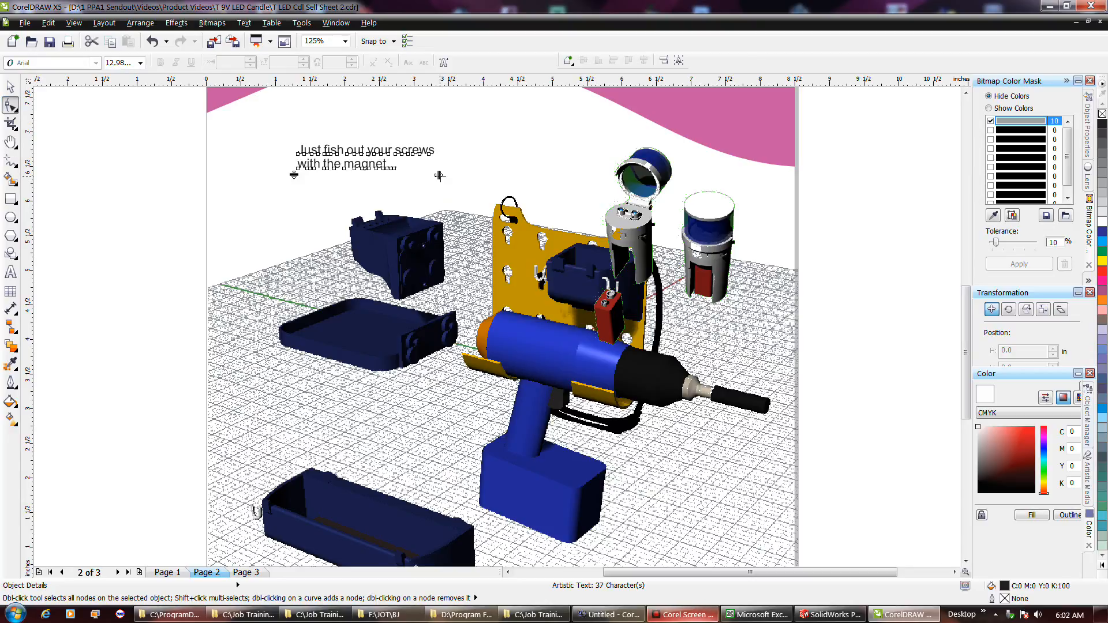
{"action": "mouse_move", "coordinate": [440, 175]}
{"action": "left_mouse_down"}
{"action": "mouse_move", "coordinate": [465, 178]}
{"action": "mouse_move", "coordinate": [447, 175]}
{"action": "left_mouse_up"}
{"action": "left_click_drag", "start_coordinate": [293, 174], "coordinate": [295, 179]}
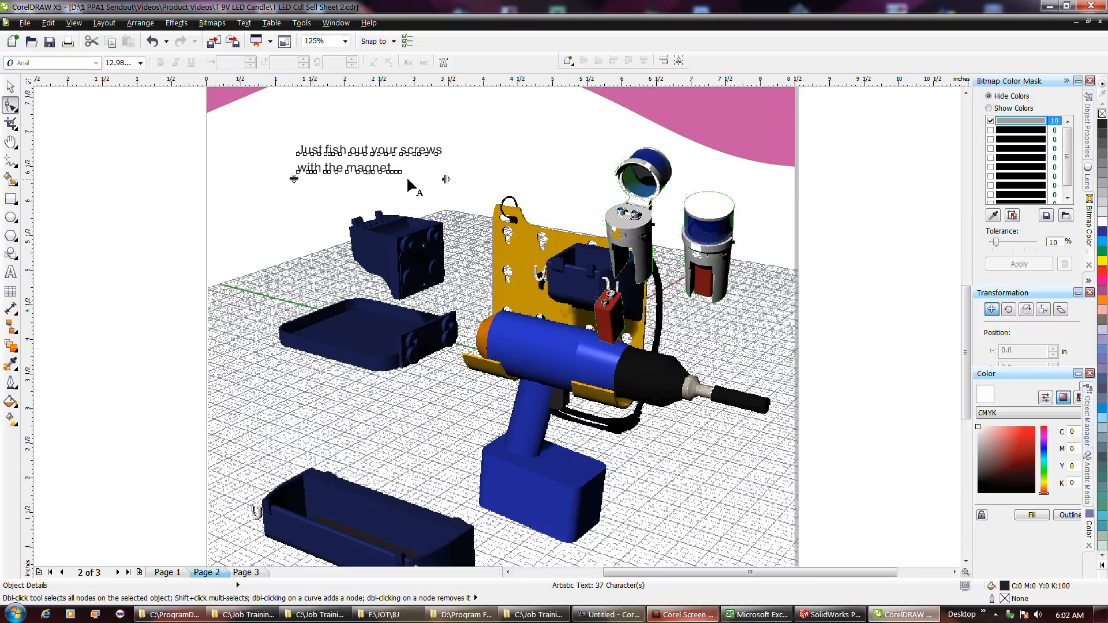
{"action": "left_click_drag", "start_coordinate": [446, 179], "coordinate": [501, 179]}
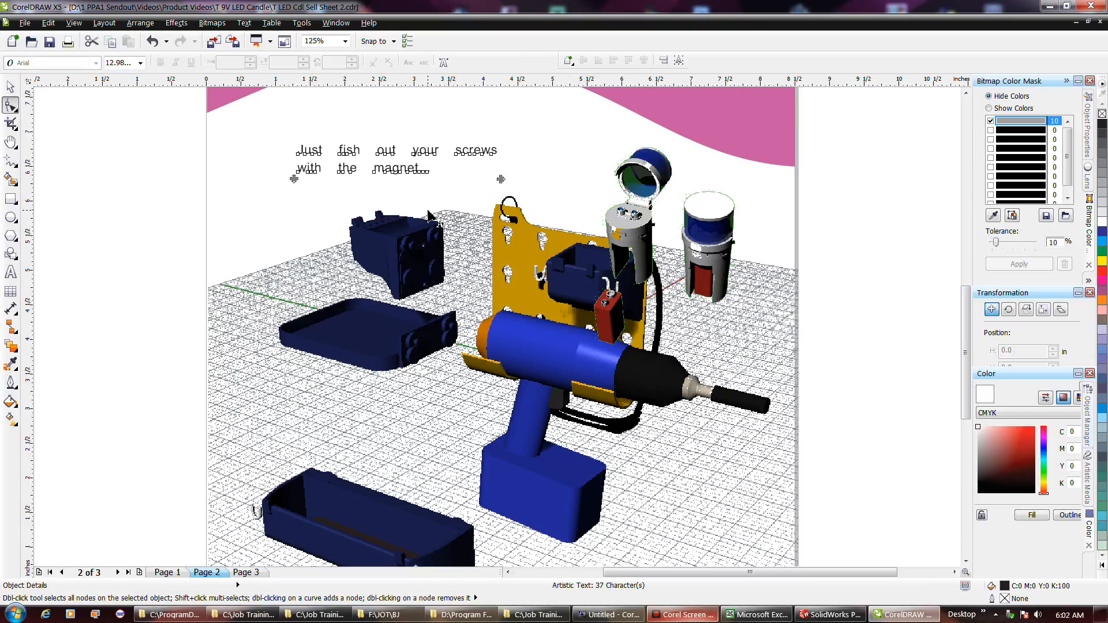
{"action": "key", "text": "space"}
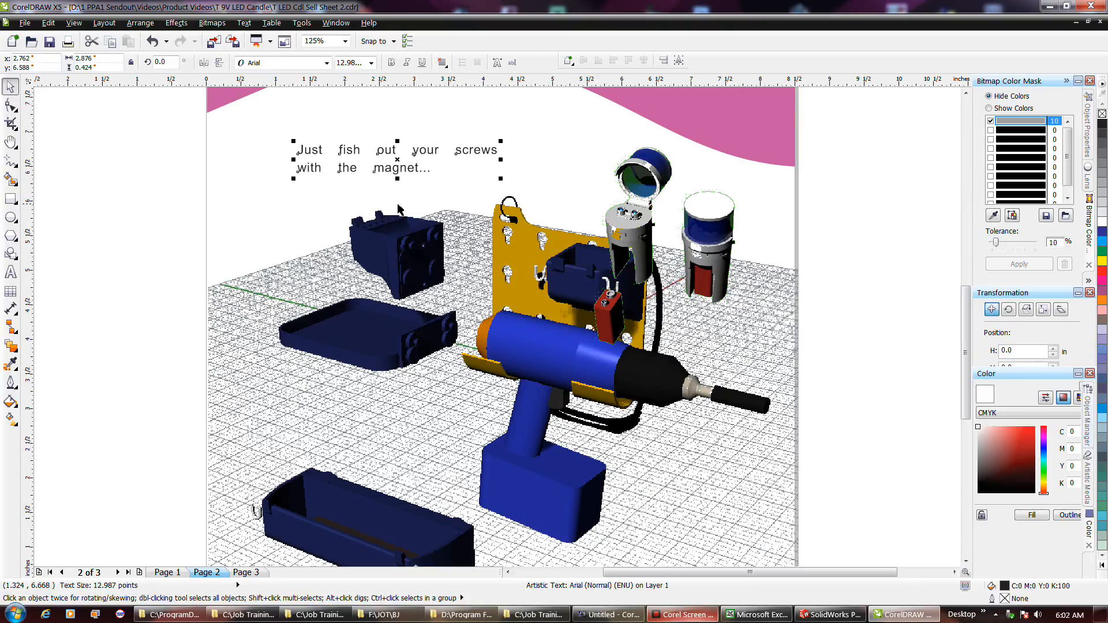
{"action": "left_click", "coordinate": [273, 205]}
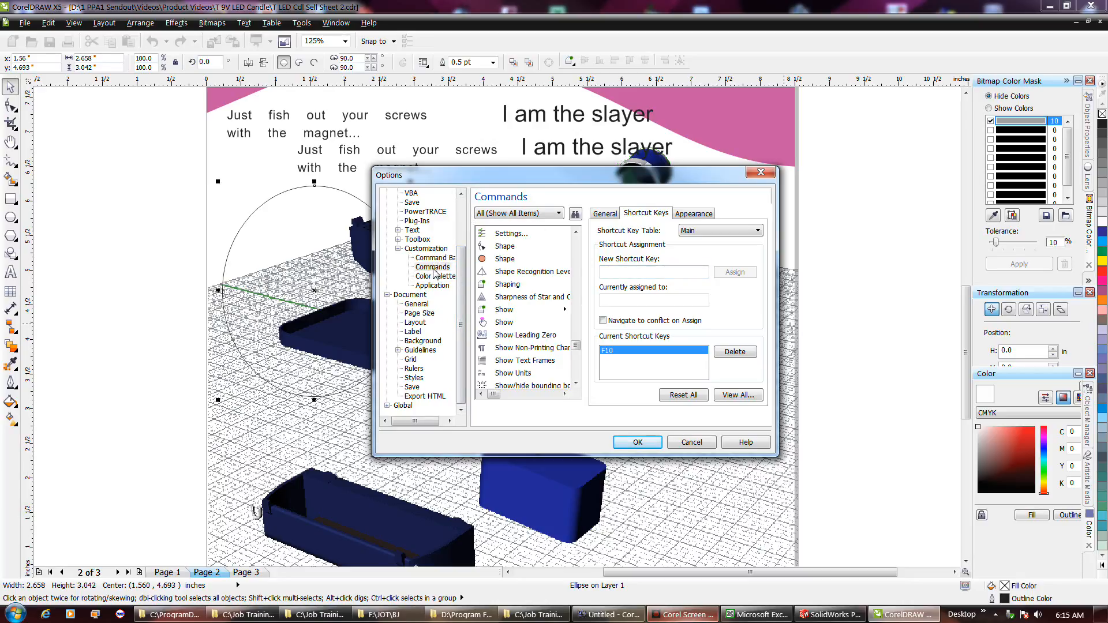
Step: Enter the sequence S, Shift+S, D, D as a new shortcut key for the Shape command
{"action": "scroll", "coordinate": [442, 277], "scroll_direction": "up", "scroll_amount": 3}
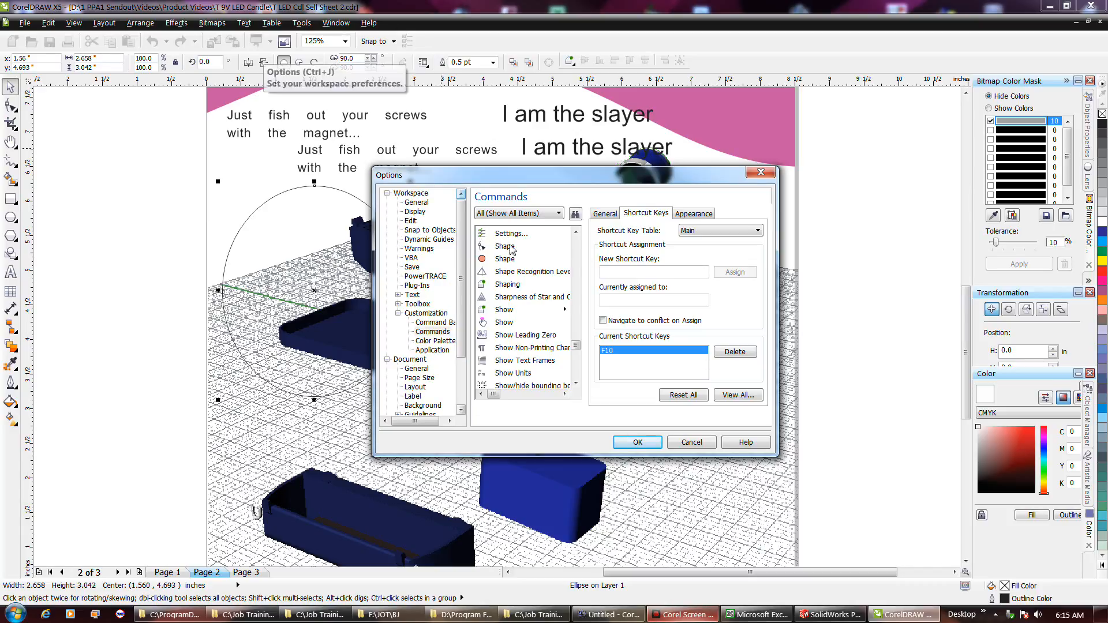
{"action": "left_click", "coordinate": [654, 273]}
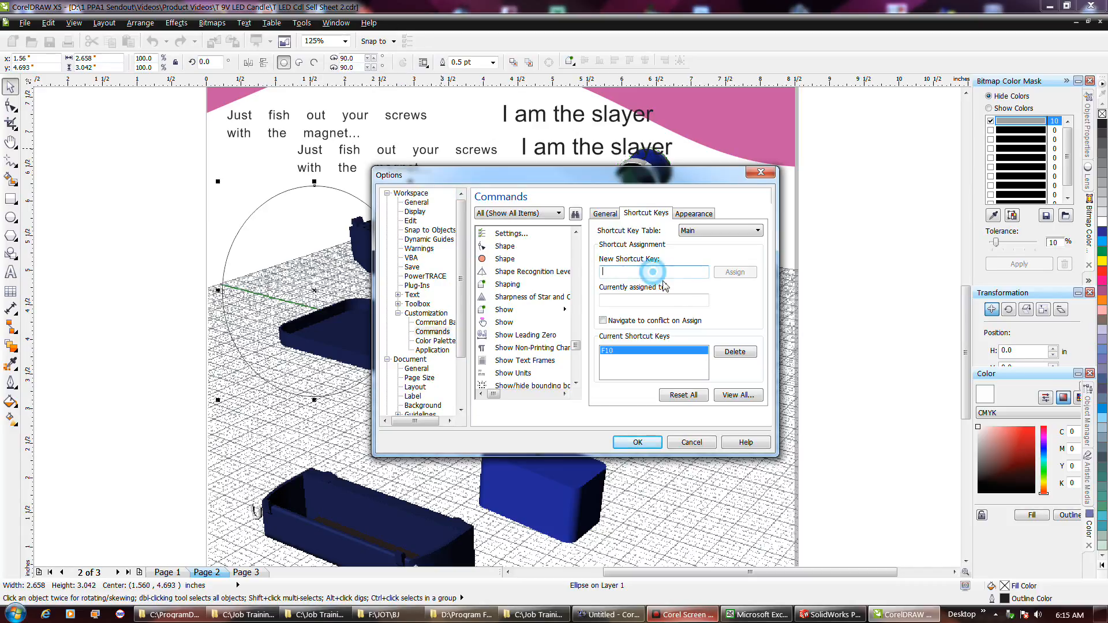
{"action": "key", "text": "s"}
{"action": "key", "text": "shift+s"}
{"action": "key", "text": "d"}
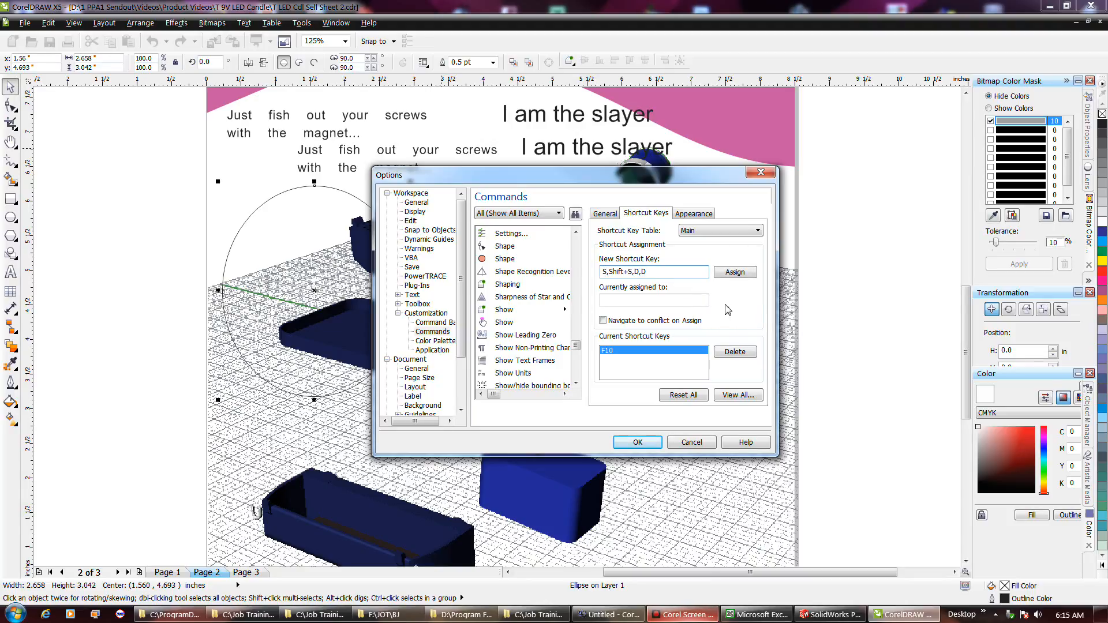
Step: Try to clear the entered key sequence and assign the new shortcut to the Shape command
{"action": "left_click_drag", "start_coordinate": [661, 271], "coordinate": [627, 271]}
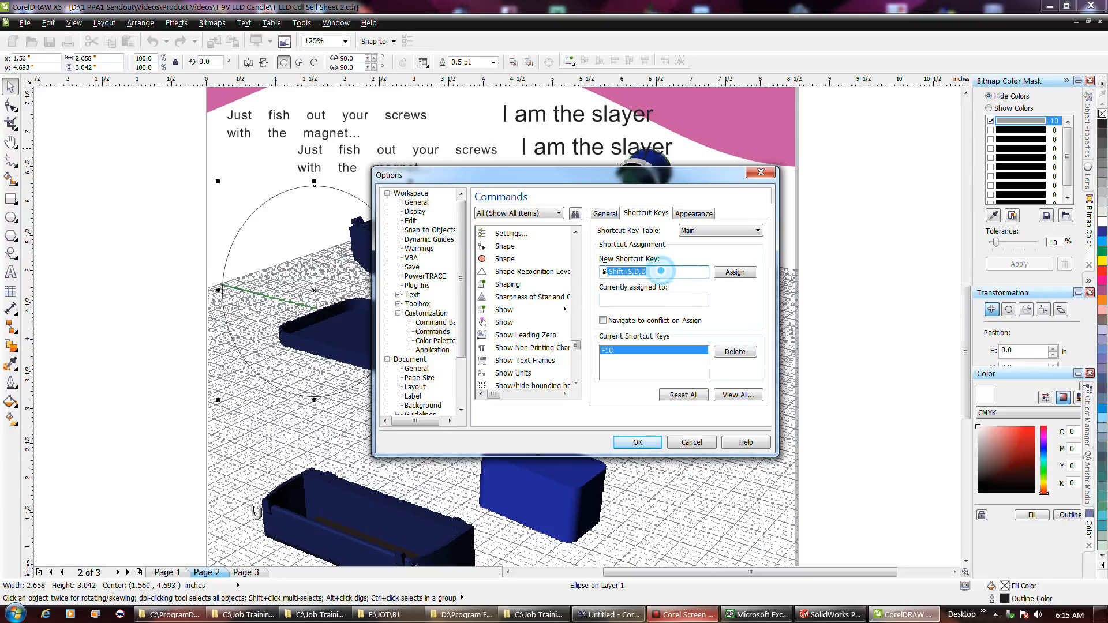
{"action": "key", "text": "Delete"}
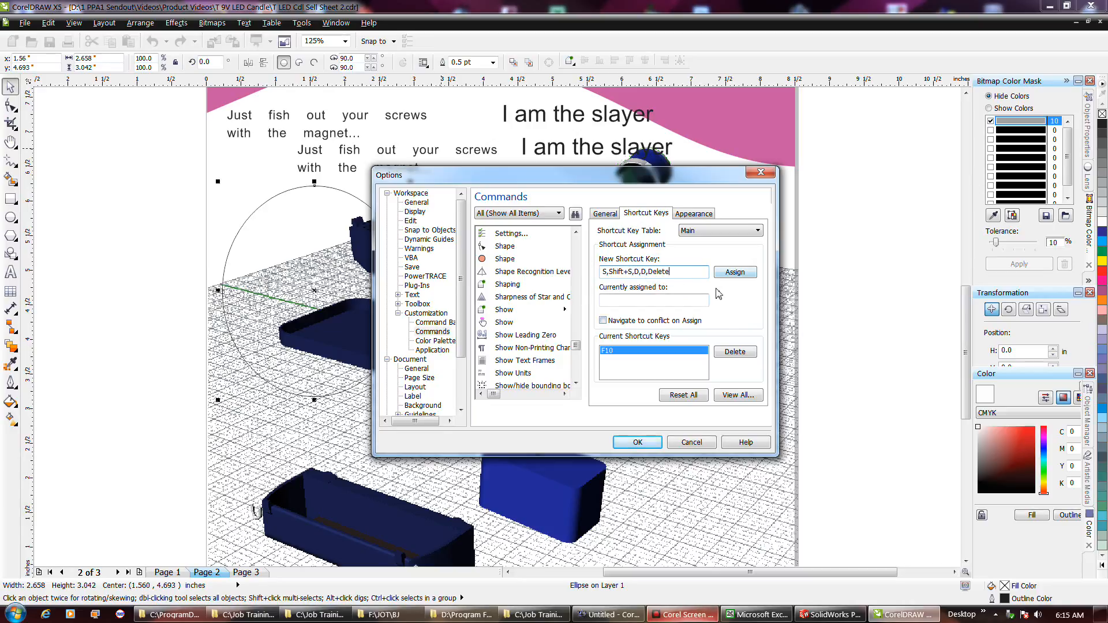
{"action": "key", "text": "BackSpace"}
{"action": "key", "text": "BackSpace"}
{"action": "key", "text": "BackSpace"}
{"action": "key", "text": "BackSpace"}
{"action": "left_click", "coordinate": [734, 273]}
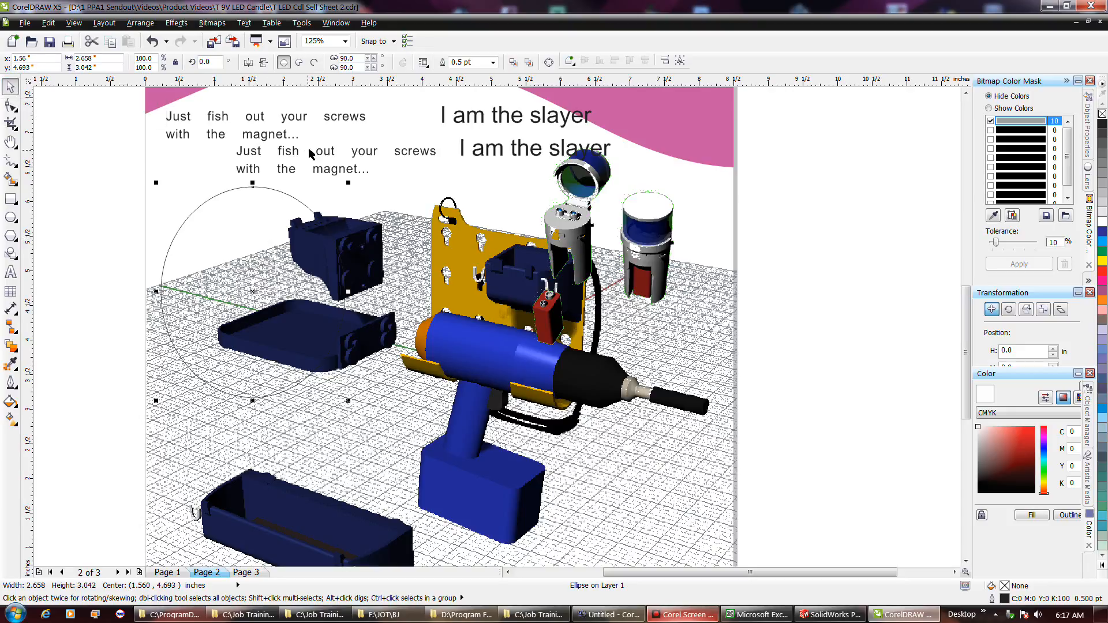
Step: Try editing the lower "Just fish out your screws" text by splitting the word "out" with a space, and remove the space
{"action": "left_click", "coordinate": [328, 152]}
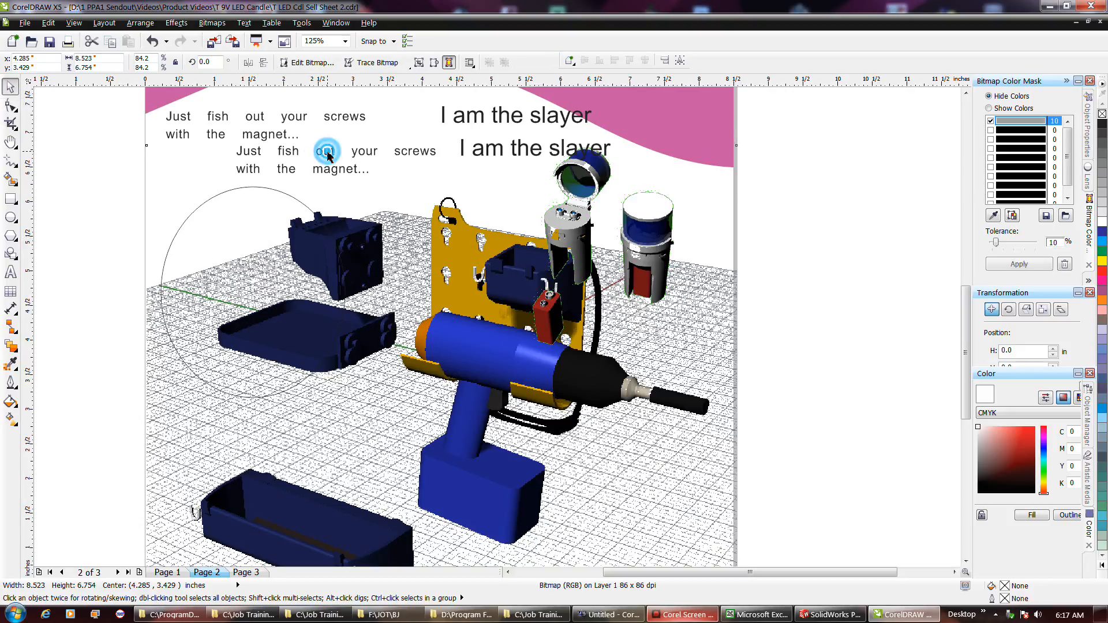
{"action": "double_click", "coordinate": [330, 152]}
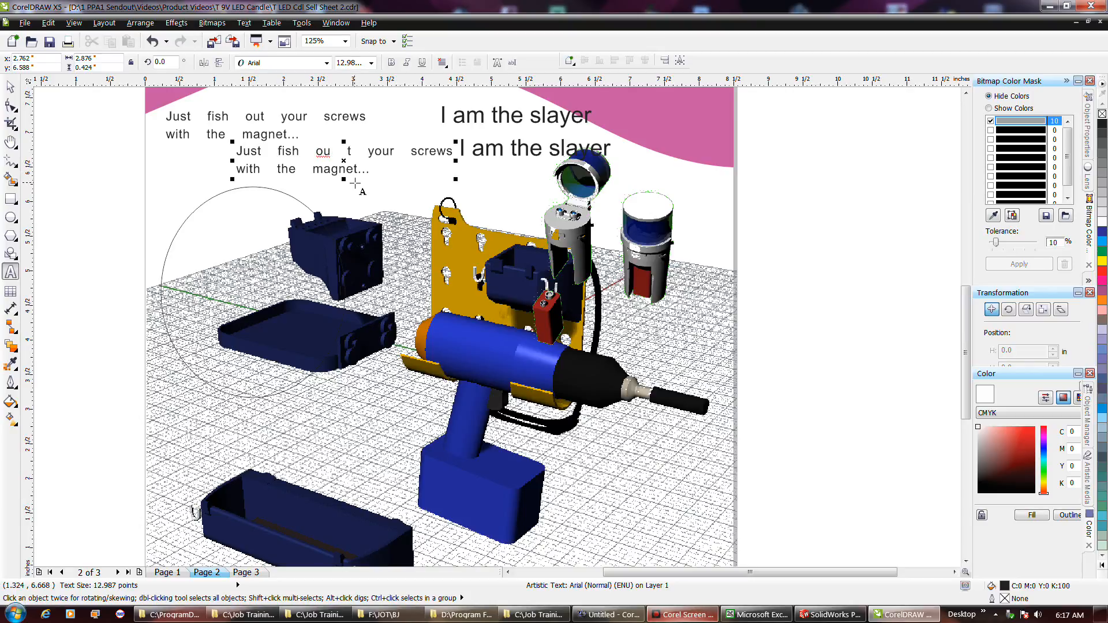
{"action": "key", "text": "BackSpace"}
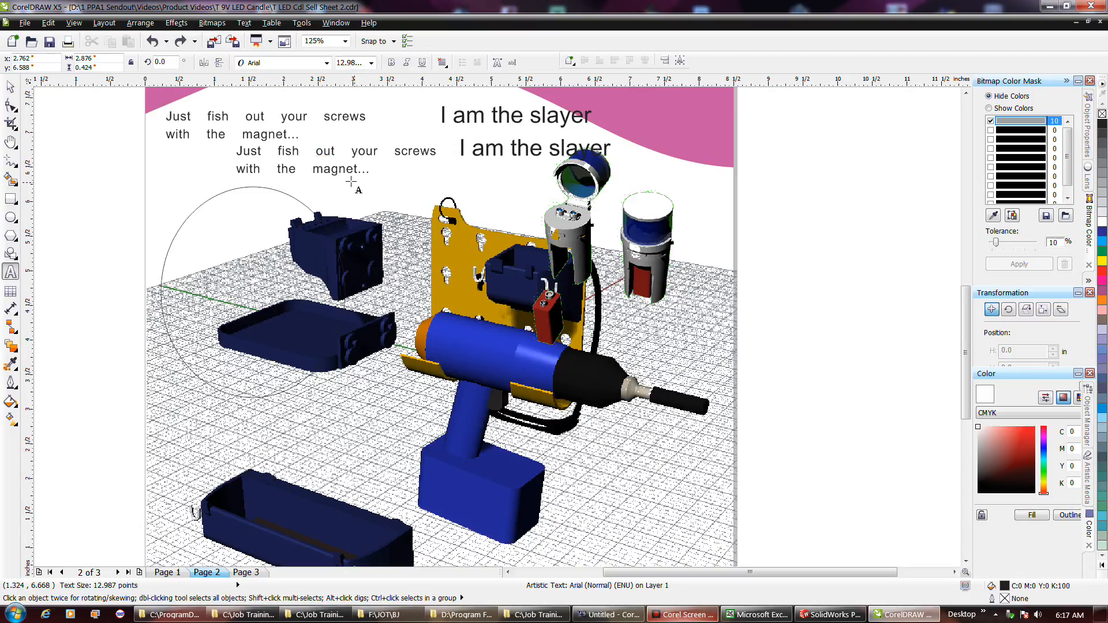
{"action": "left_click", "coordinate": [171, 164]}
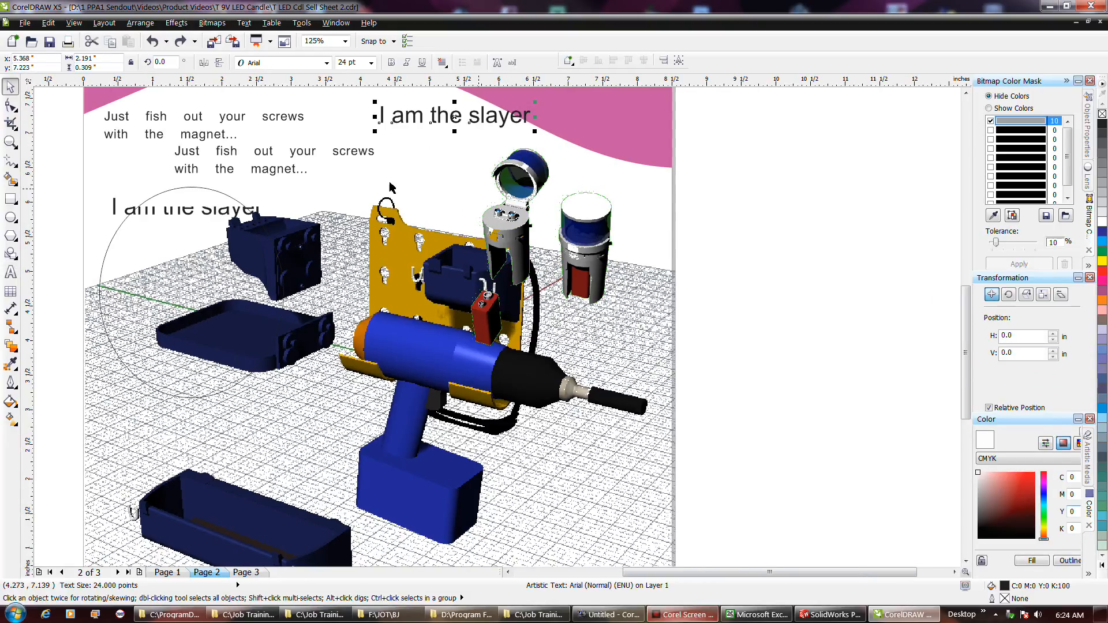
Step: Fit the "I am the slayer" text to the path of the circle
{"action": "left_click_drag", "start_coordinate": [967, 363], "coordinate": [968, 363]}
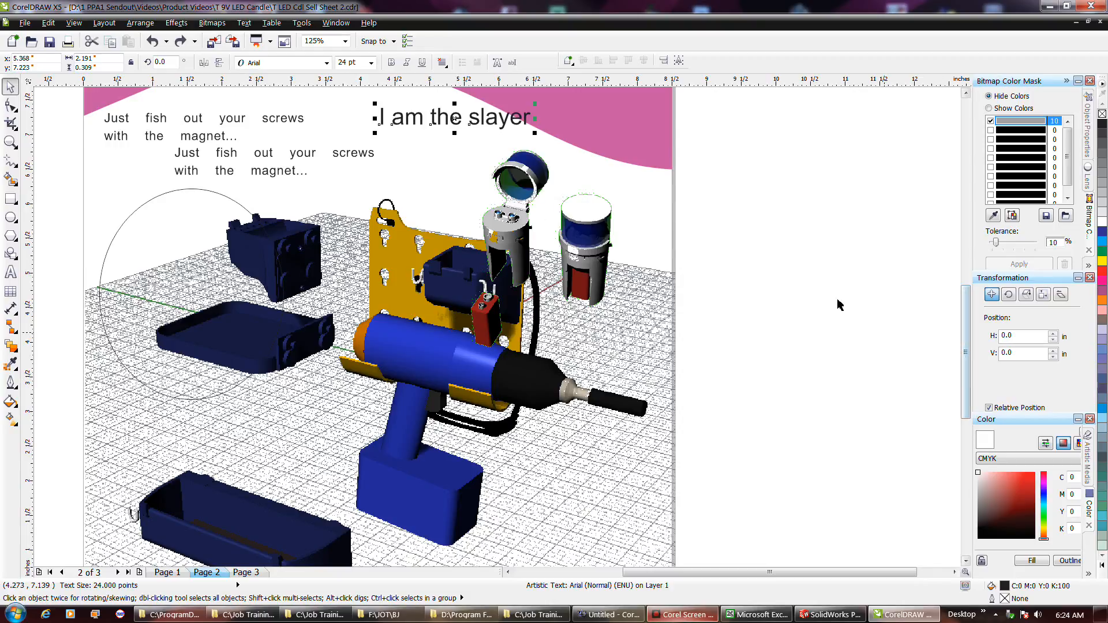
{"action": "left_click_drag", "start_coordinate": [439, 126], "coordinate": [154, 200]}
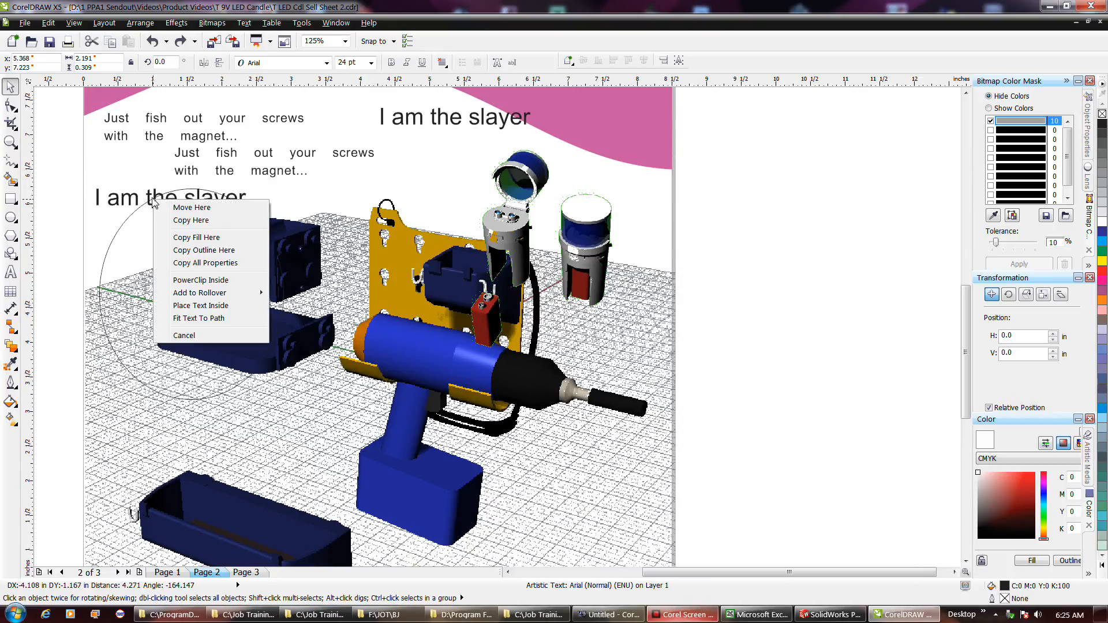
{"action": "left_click", "coordinate": [209, 319]}
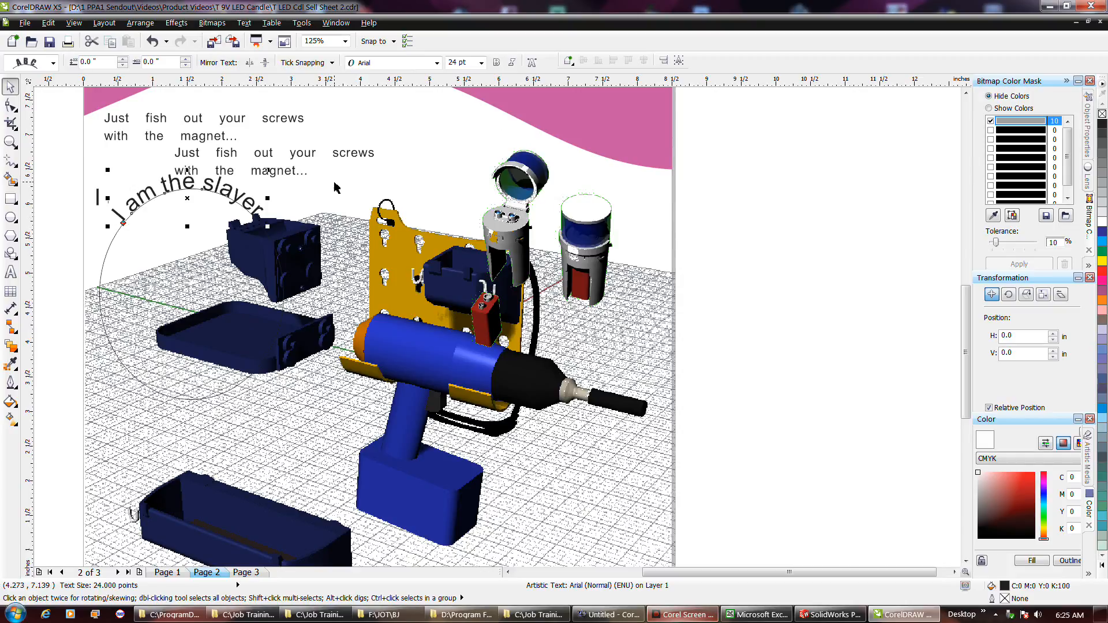
{"action": "left_click", "coordinate": [793, 291]}
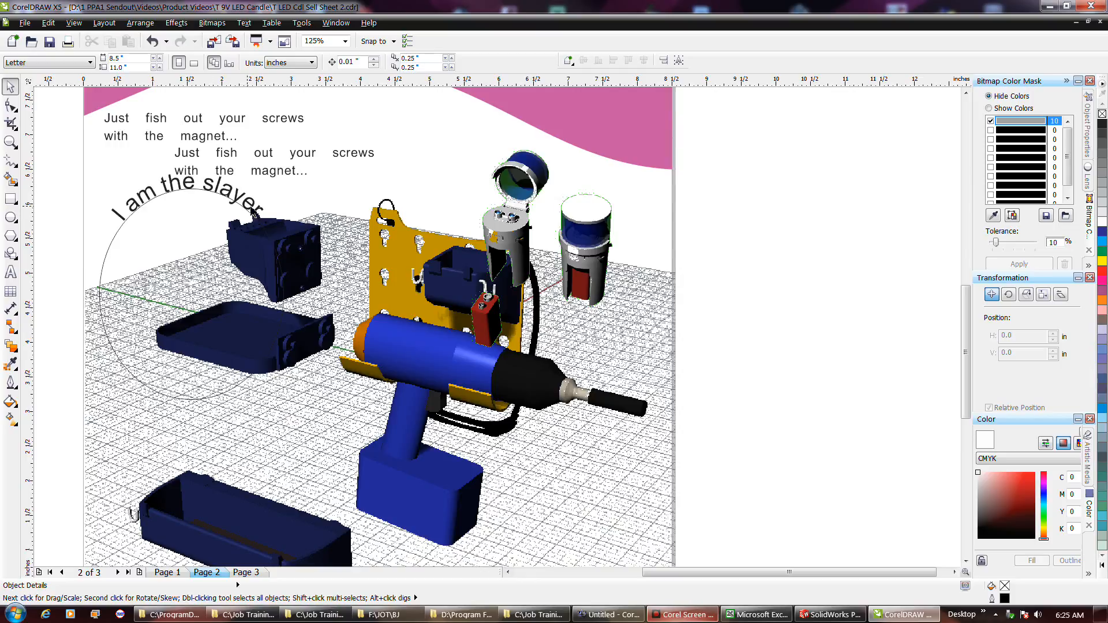
Step: Place the lower "Just fish out your screws with the magnet..." text inside the circle
{"action": "scroll", "coordinate": [244, 213], "scroll_direction": "down", "scroll_amount": 1}
{"action": "scroll", "coordinate": [262, 212], "scroll_direction": "up", "scroll_amount": 2}
{"action": "scroll", "coordinate": [787, 307], "scroll_direction": "down", "scroll_amount": 1}
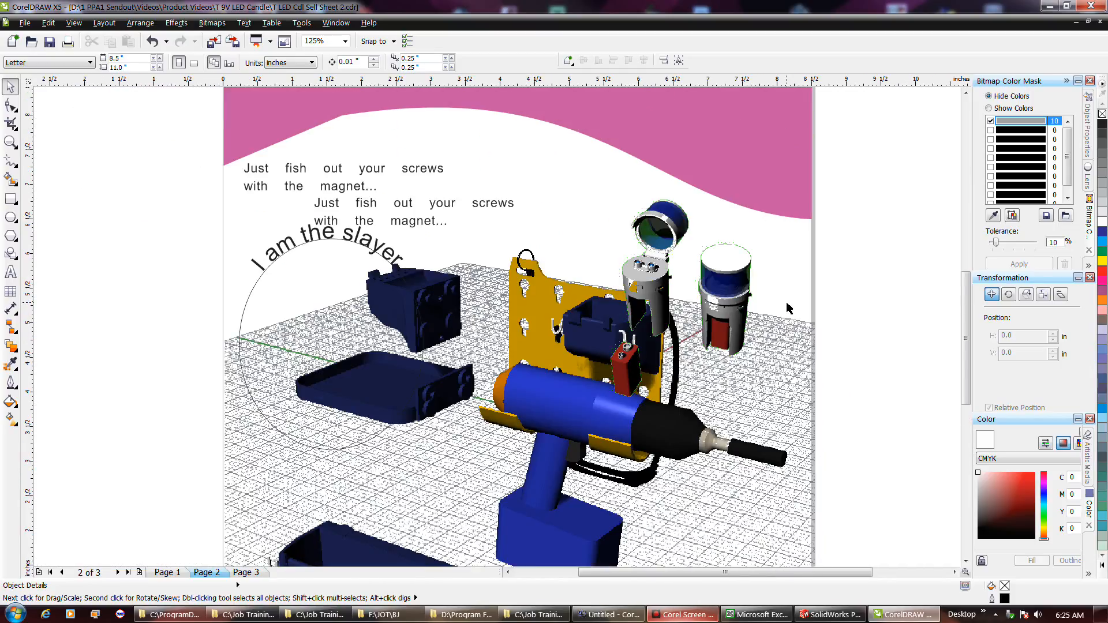
{"action": "scroll", "coordinate": [351, 225], "scroll_direction": "up", "scroll_amount": 2}
{"action": "left_click_drag", "start_coordinate": [390, 179], "coordinate": [339, 188]}
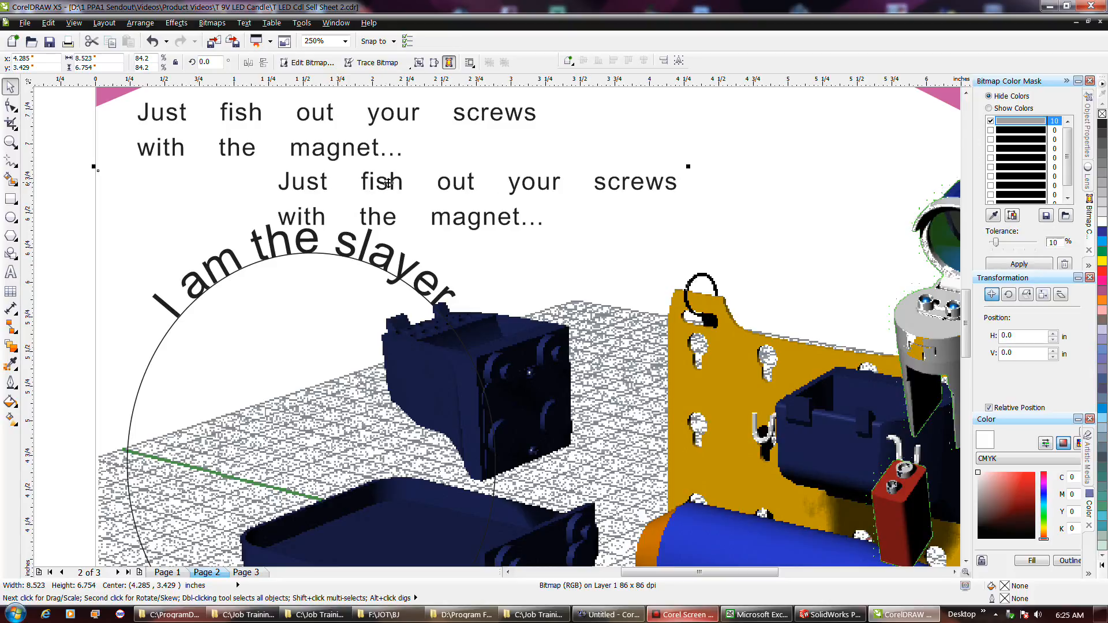
{"action": "left_click", "coordinate": [447, 181]}
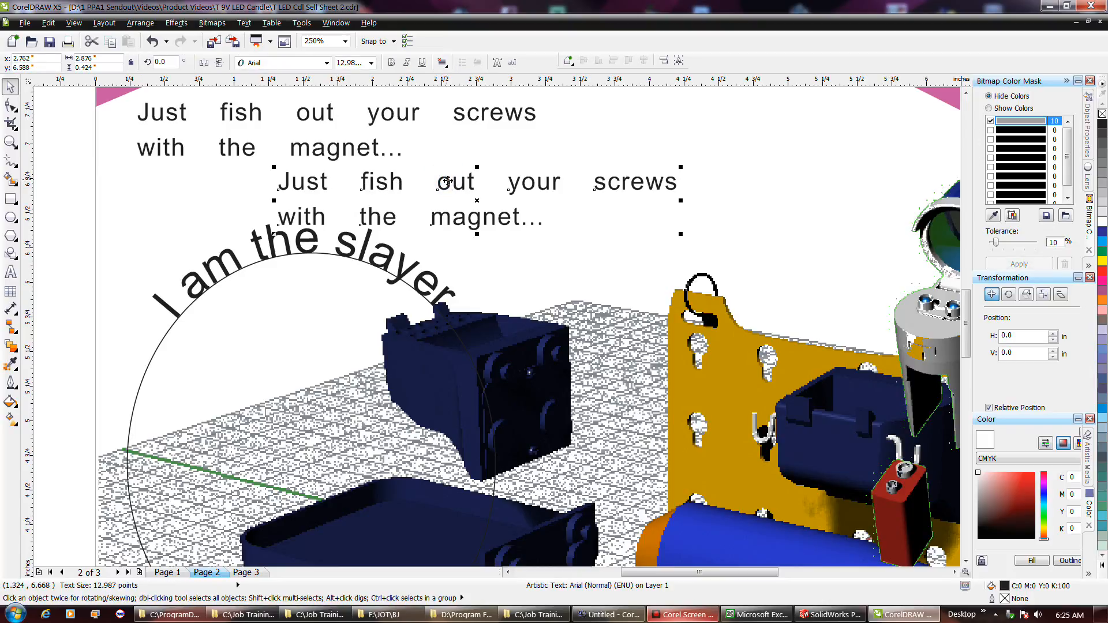
{"action": "left_click_drag", "start_coordinate": [447, 180], "coordinate": [298, 263]}
{"action": "left_click_drag", "start_coordinate": [298, 263], "coordinate": [248, 268]}
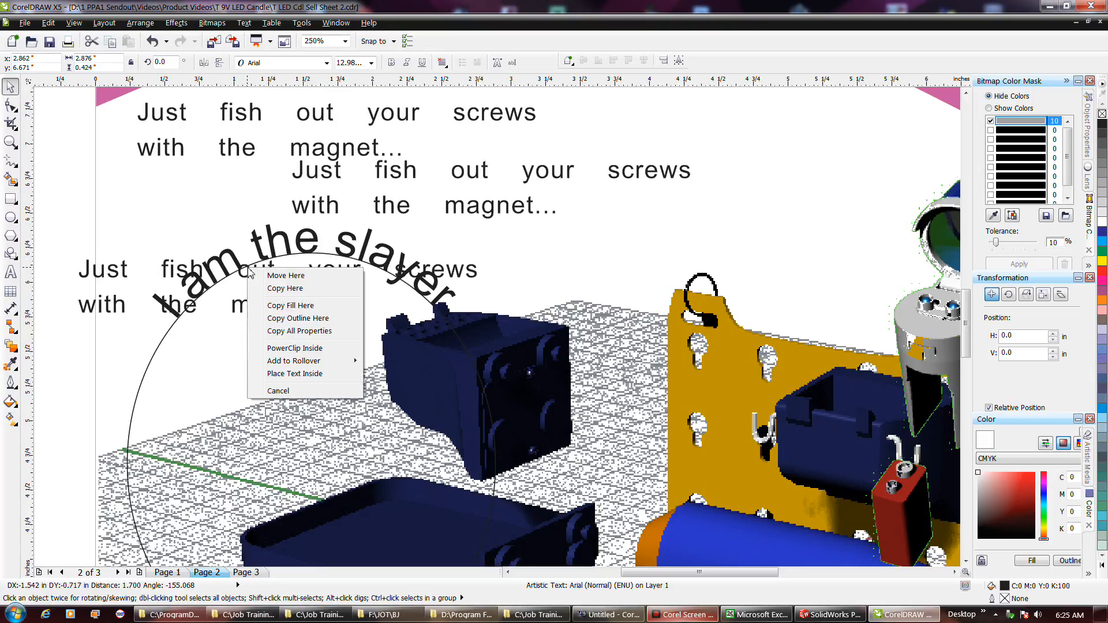
{"action": "left_click", "coordinate": [304, 372]}
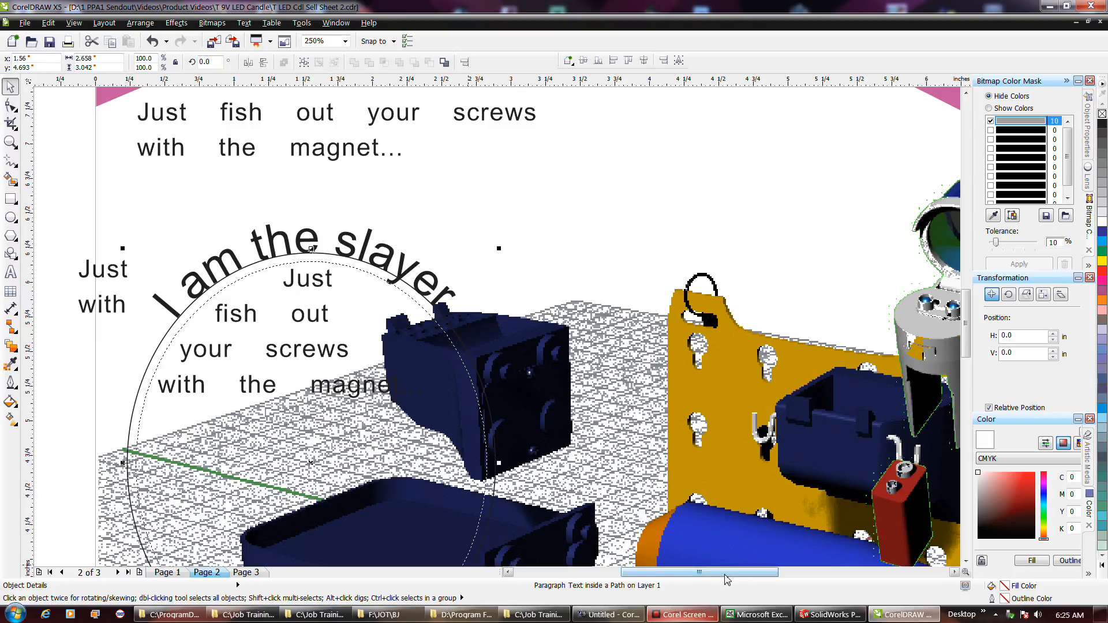
{"action": "scroll", "coordinate": [726, 580], "scroll_direction": "left", "scroll_amount": 1}
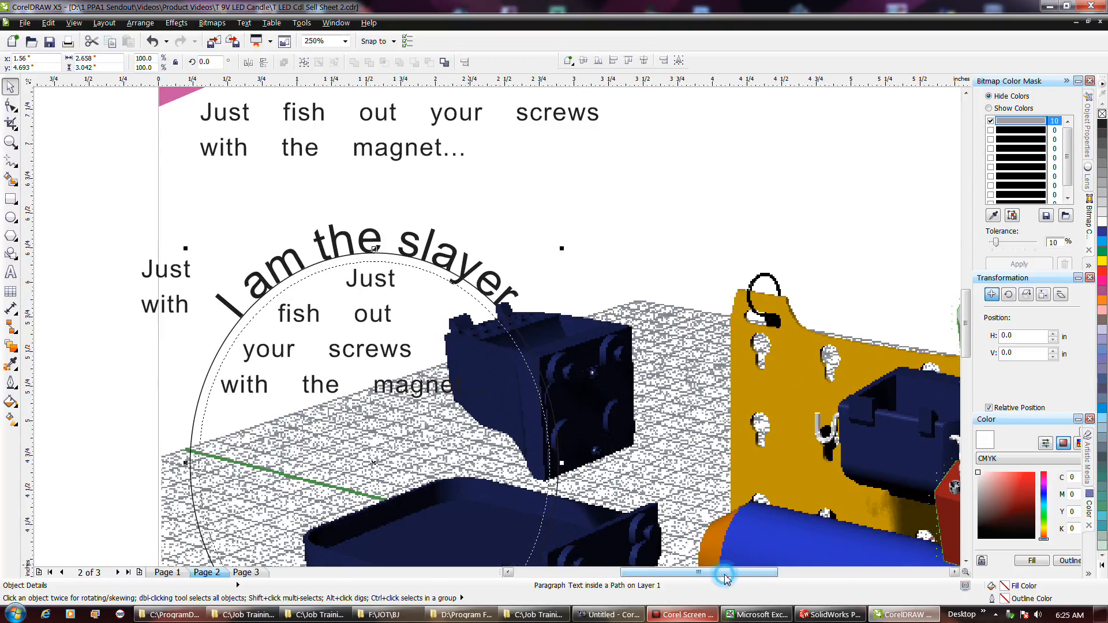
{"action": "left_click_drag", "start_coordinate": [724, 574], "coordinate": [724, 575]}
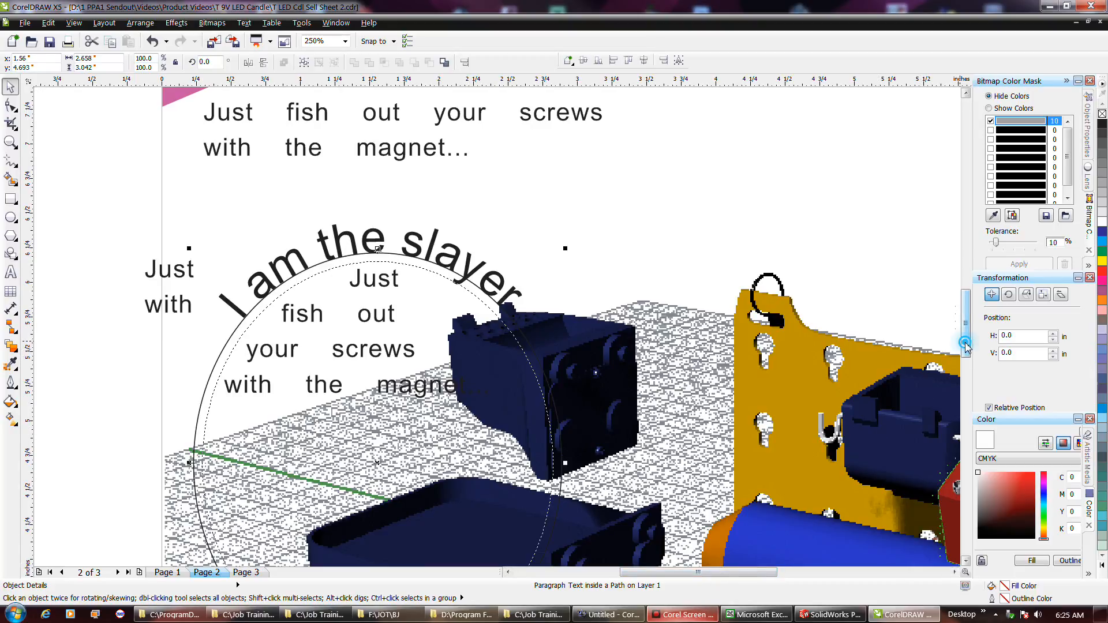
{"action": "left_click", "coordinate": [547, 210]}
{"action": "scroll", "coordinate": [547, 209], "scroll_direction": "down", "scroll_amount": 2}
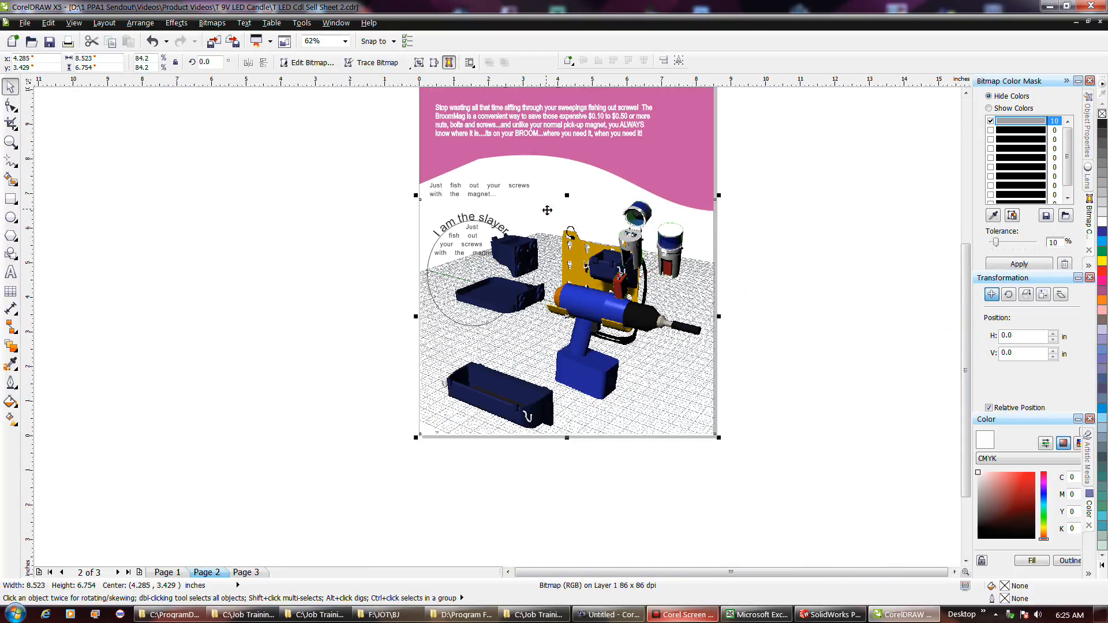
Step: Add the Pick command to the CorelDRAW Desktop and Document Desktop context menus in the Workspace group
{"action": "scroll", "coordinate": [532, 228], "scroll_direction": "up", "scroll_amount": 1}
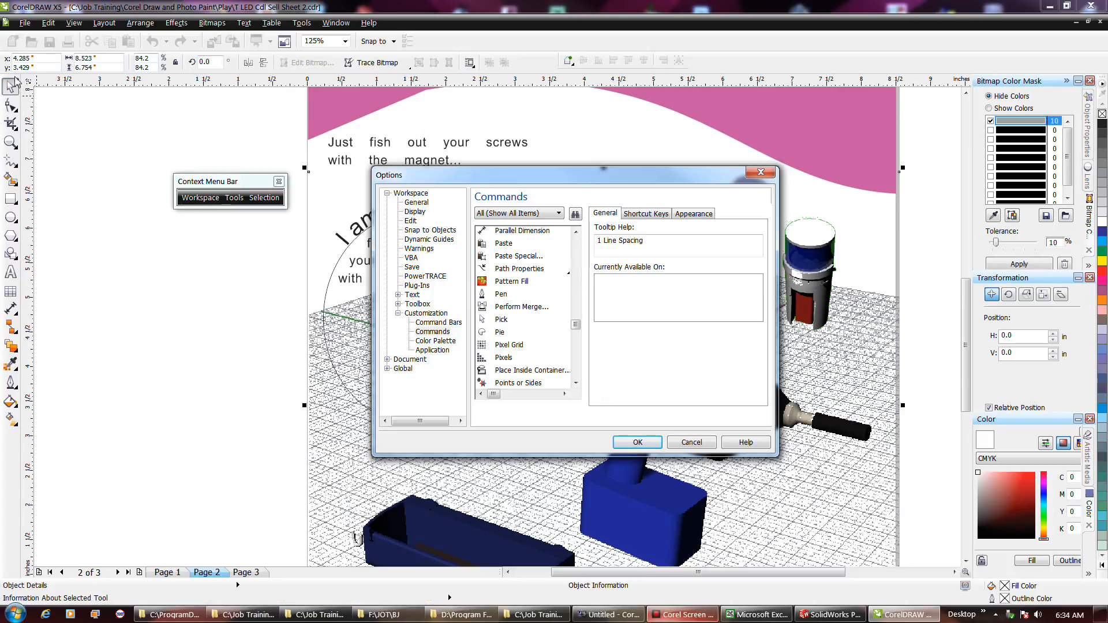
{"action": "left_click_drag", "start_coordinate": [496, 319], "coordinate": [519, 339]}
{"action": "left_click", "coordinate": [437, 322]}
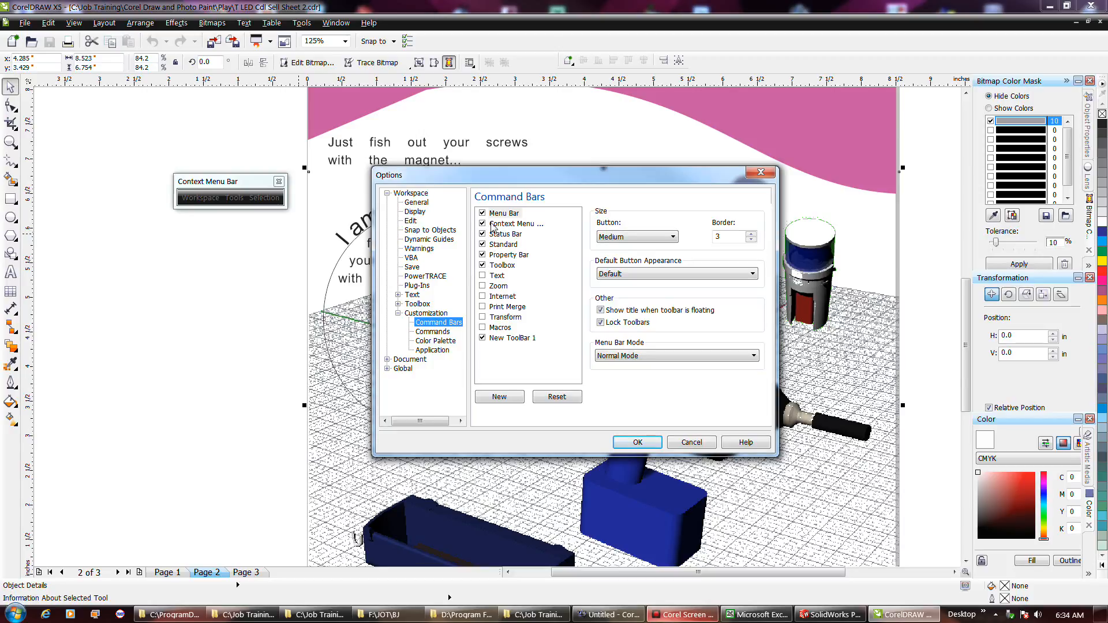
{"action": "left_click", "coordinate": [432, 332]}
{"action": "mouse_move", "coordinate": [483, 321]}
{"action": "left_mouse_down"}
{"action": "mouse_move", "coordinate": [218, 213]}
{"action": "mouse_move", "coordinate": [302, 224]}
{"action": "mouse_move", "coordinate": [308, 213]}
{"action": "left_mouse_up"}
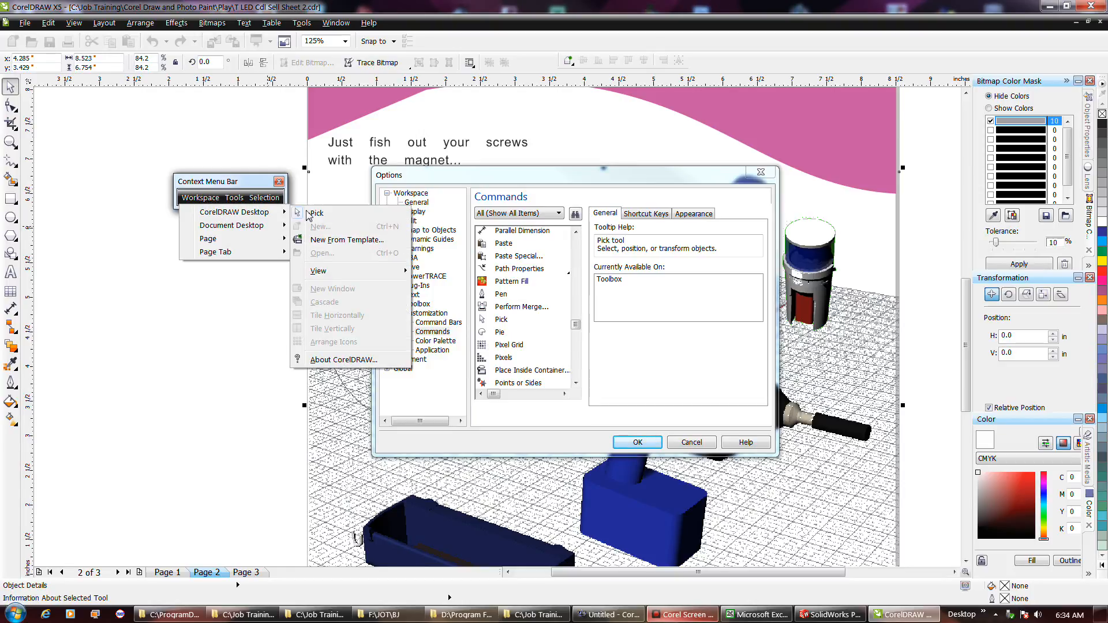
{"action": "mouse_move", "coordinate": [497, 323]}
{"action": "left_mouse_down"}
{"action": "mouse_move", "coordinate": [287, 224]}
{"action": "mouse_move", "coordinate": [215, 204]}
{"action": "mouse_move", "coordinate": [236, 229]}
{"action": "mouse_move", "coordinate": [305, 237]}
{"action": "mouse_move", "coordinate": [309, 226]}
{"action": "left_mouse_up"}
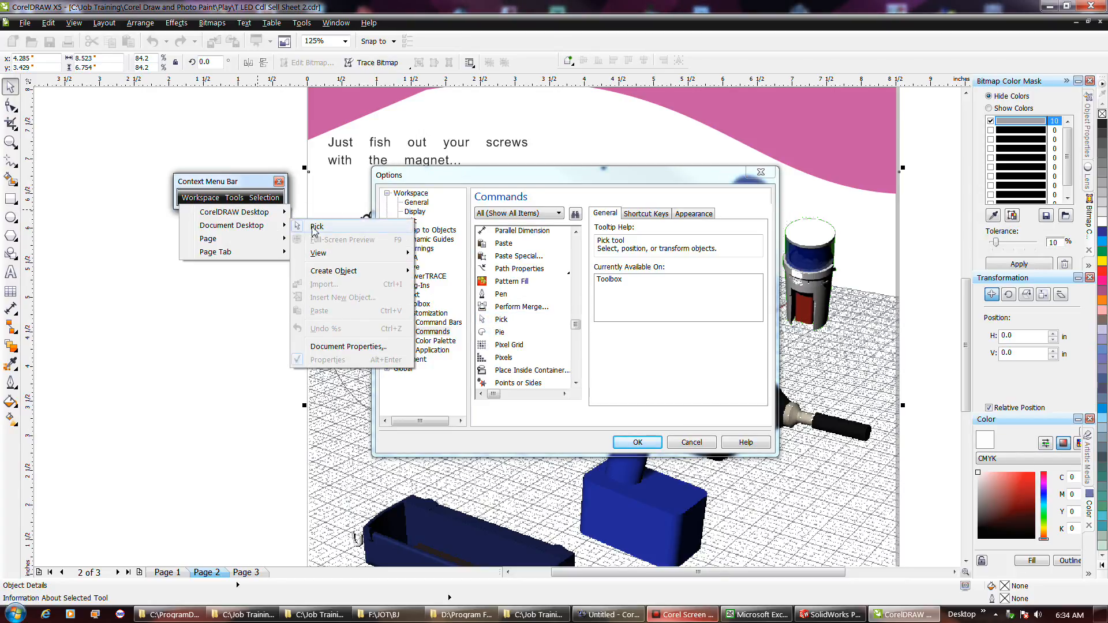
Step: Add the Pick command to the Page and Page Tab context menus in the Workspace group
{"action": "left_click", "coordinate": [495, 320]}
{"action": "left_click_drag", "start_coordinate": [472, 315], "coordinate": [302, 237]}
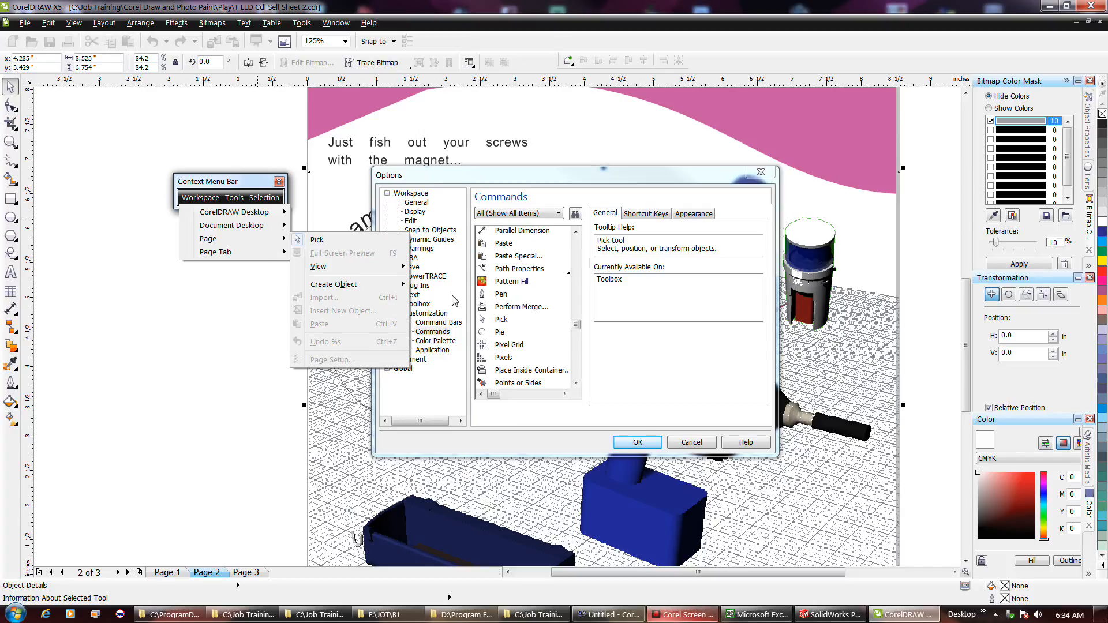
{"action": "left_click_drag", "start_coordinate": [494, 321], "coordinate": [307, 257]}
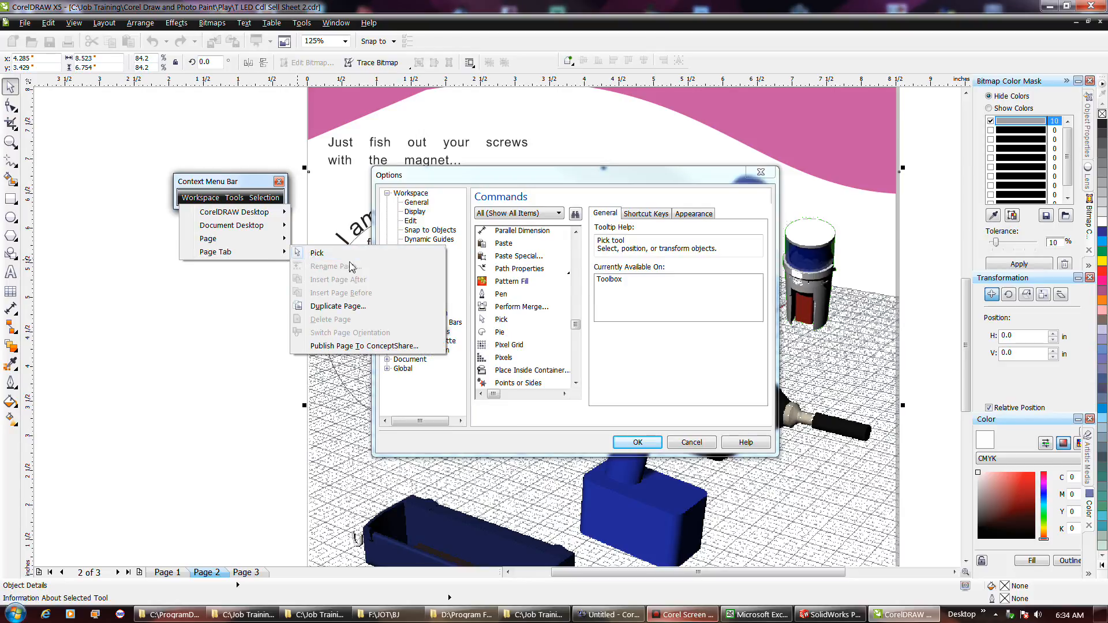
Step: Add the Pick command to the Node Editing of Curves and Node Editing of Text context menus in the Tools group
{"action": "left_click", "coordinate": [234, 197]}
{"action": "mouse_move", "coordinate": [242, 213]}
{"action": "left_click_drag", "start_coordinate": [241, 213], "coordinate": [386, 214]}
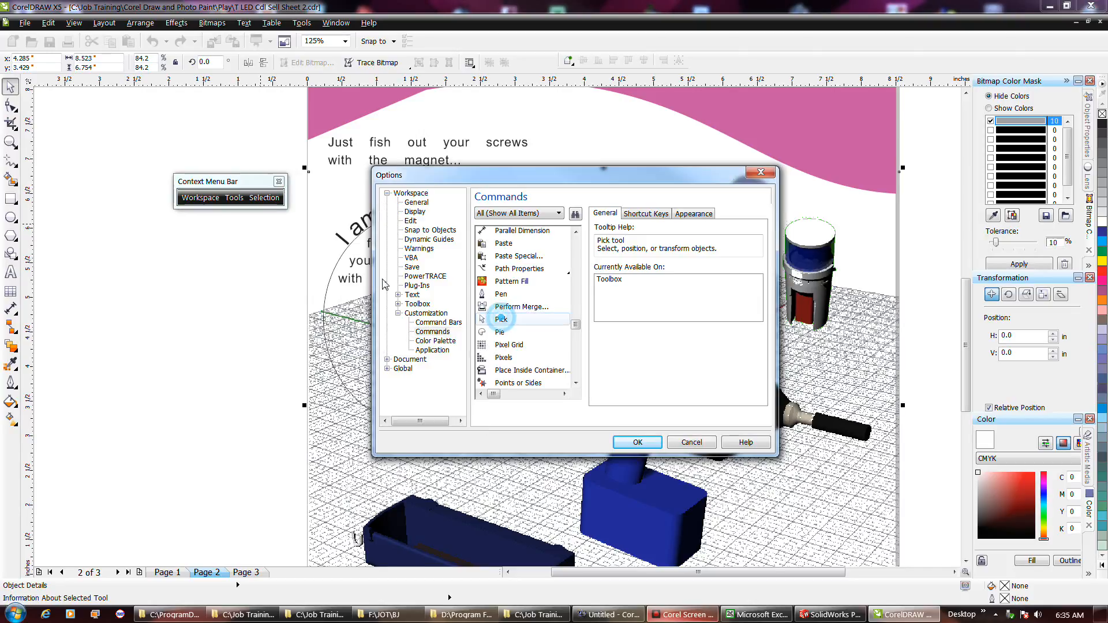
{"action": "left_click", "coordinate": [234, 198]}
{"action": "mouse_move", "coordinate": [252, 229]}
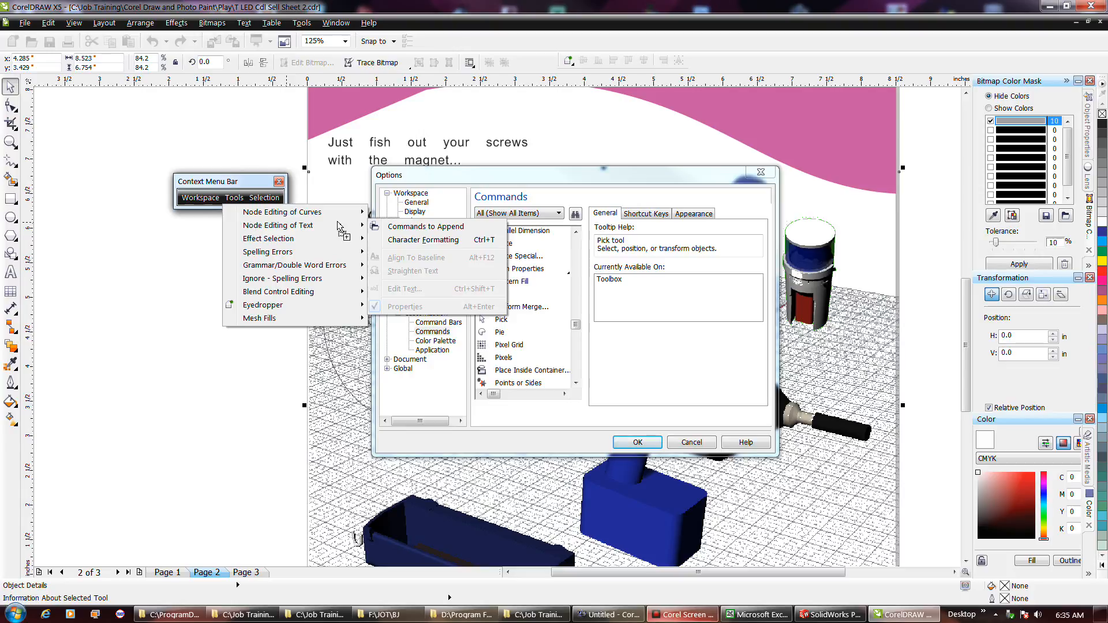
{"action": "left_click_drag", "start_coordinate": [396, 229], "coordinate": [396, 228]}
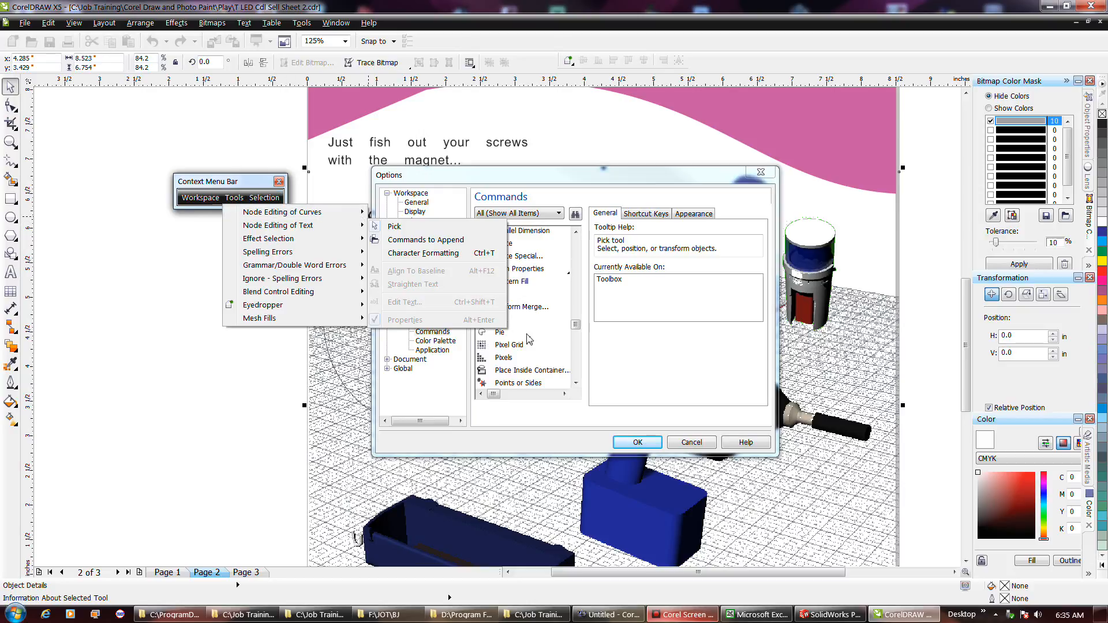
Step: Add the Pick command to the Graphic Object Selection context menu, hide the Context Menu Bar and apply the options
{"action": "left_click", "coordinate": [509, 345]}
{"action": "left_click", "coordinate": [500, 319]}
{"action": "left_click_drag", "start_coordinate": [500, 319], "coordinate": [411, 217]}
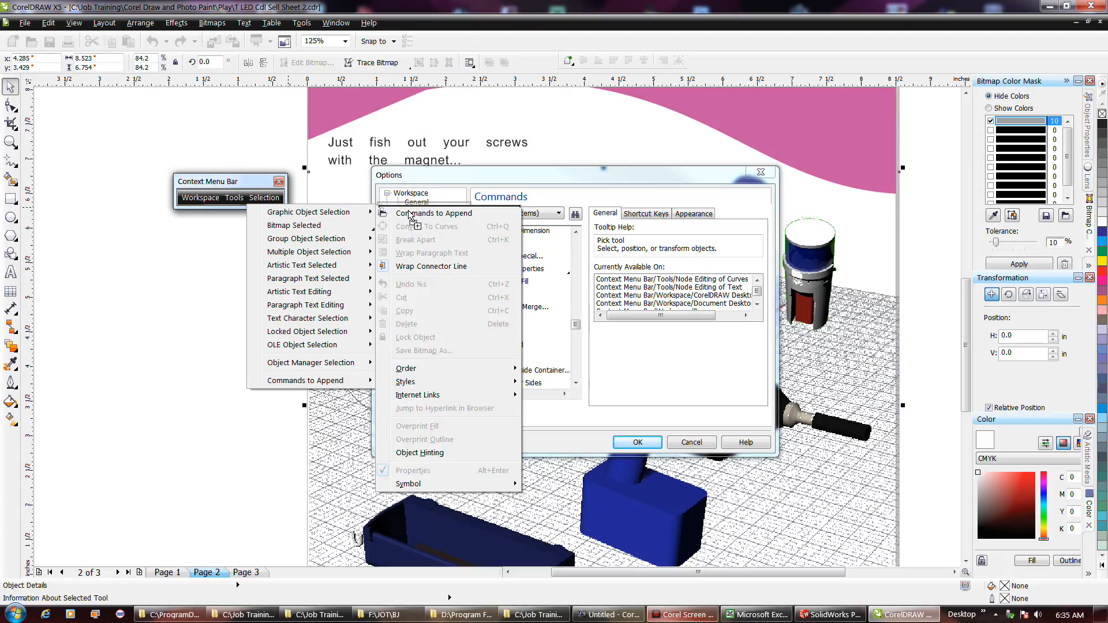
{"action": "left_click_drag", "start_coordinate": [411, 217], "coordinate": [411, 218]}
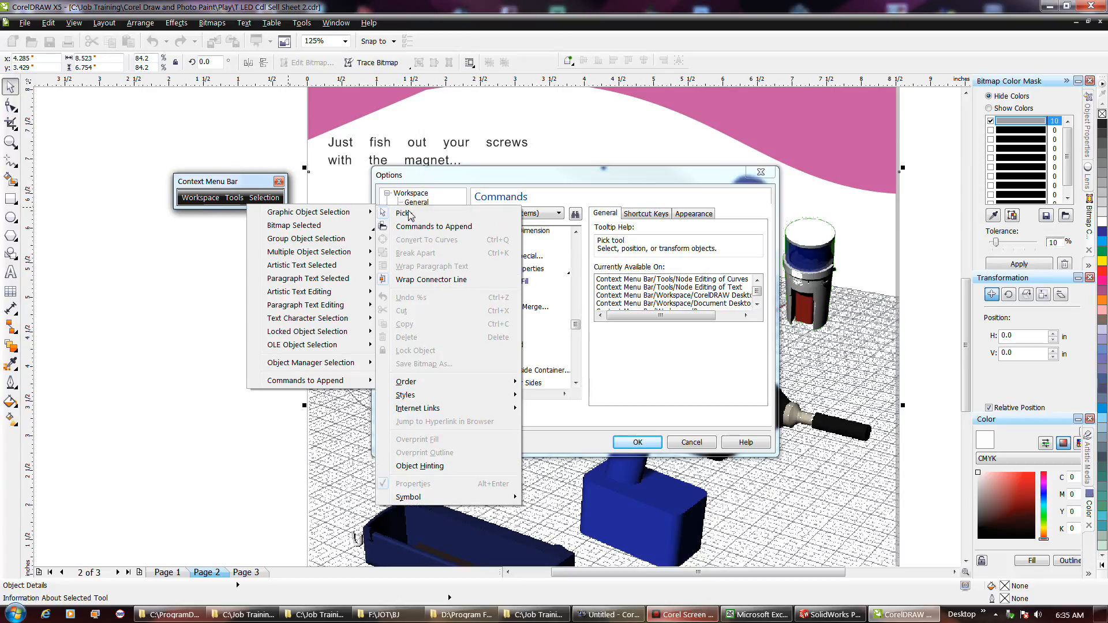
{"action": "left_click", "coordinate": [562, 184]}
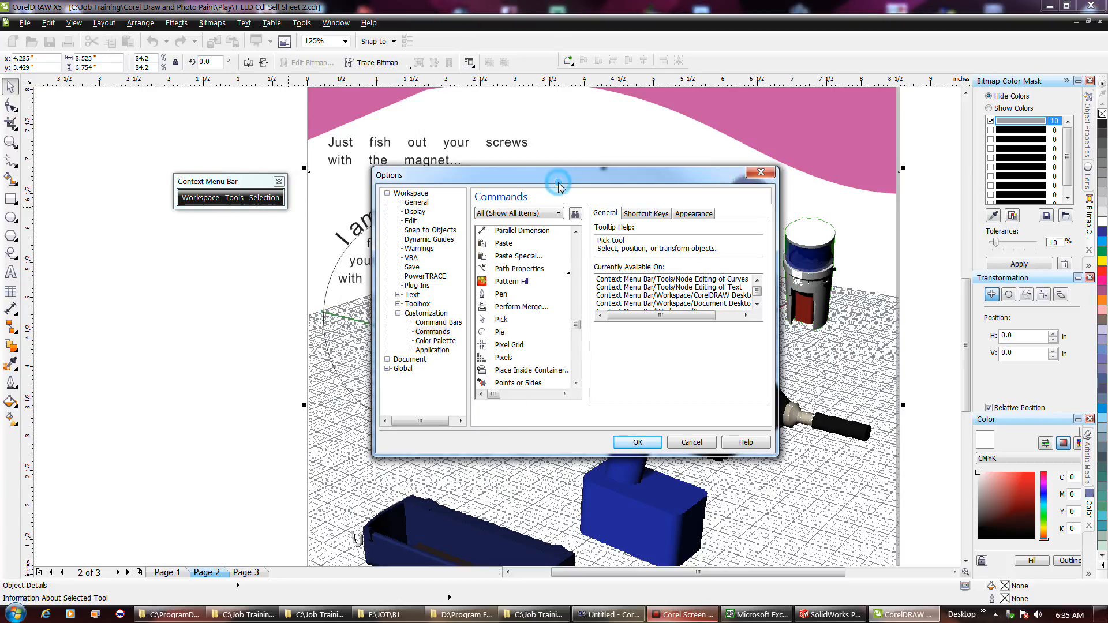
{"action": "left_click", "coordinate": [278, 183]}
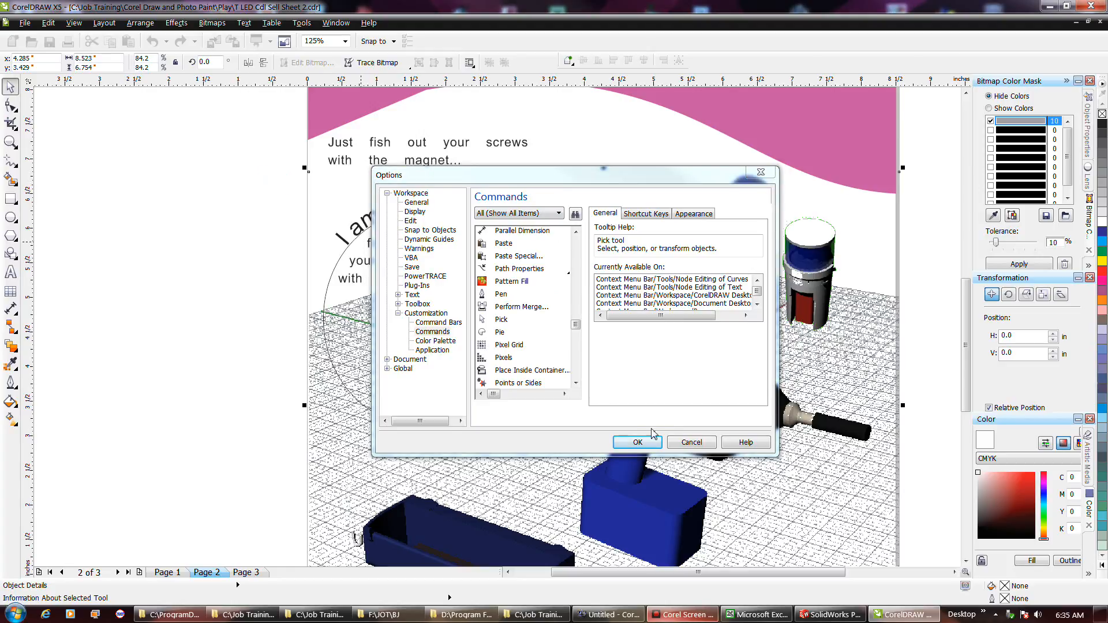
{"action": "left_click", "coordinate": [637, 441]}
Step: Check the context menus of the empty desktop area and of the upper "Just fish out your screws" text for the Pick command
{"action": "right_click", "coordinate": [240, 241]}
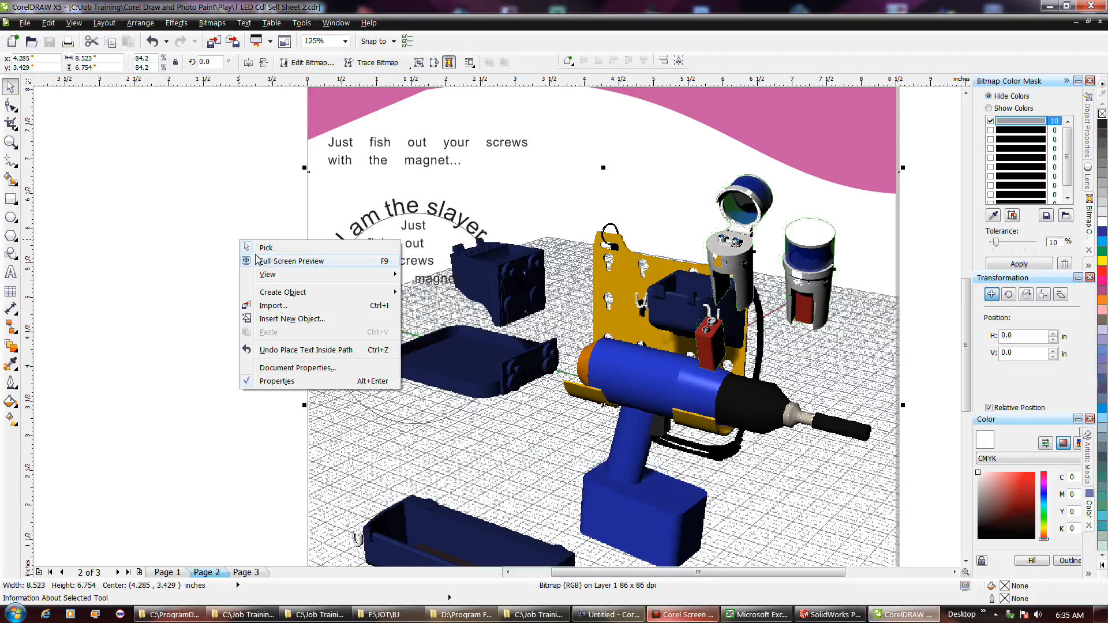
{"action": "left_click", "coordinate": [376, 142]}
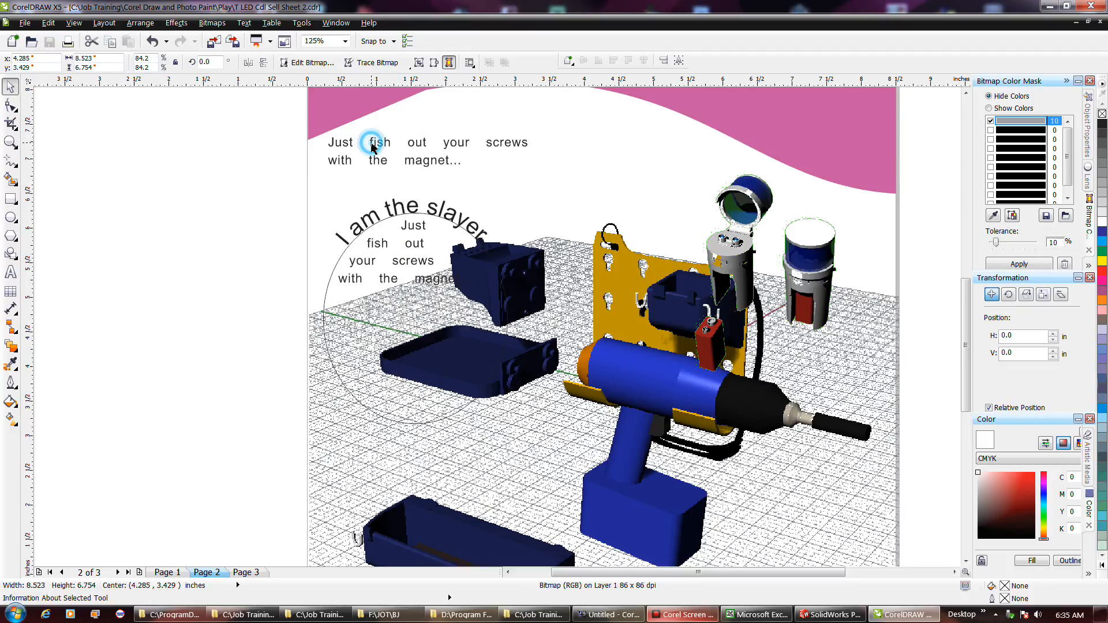
{"action": "left_click", "coordinate": [377, 142]}
{"action": "right_click", "coordinate": [377, 143]}
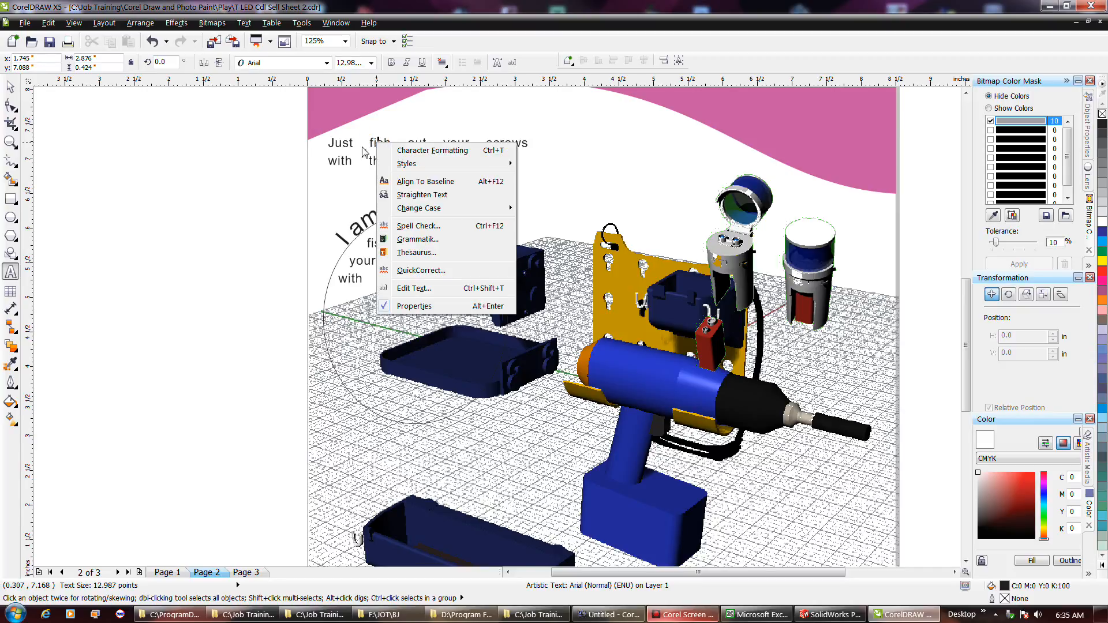
{"action": "left_click", "coordinate": [289, 153]}
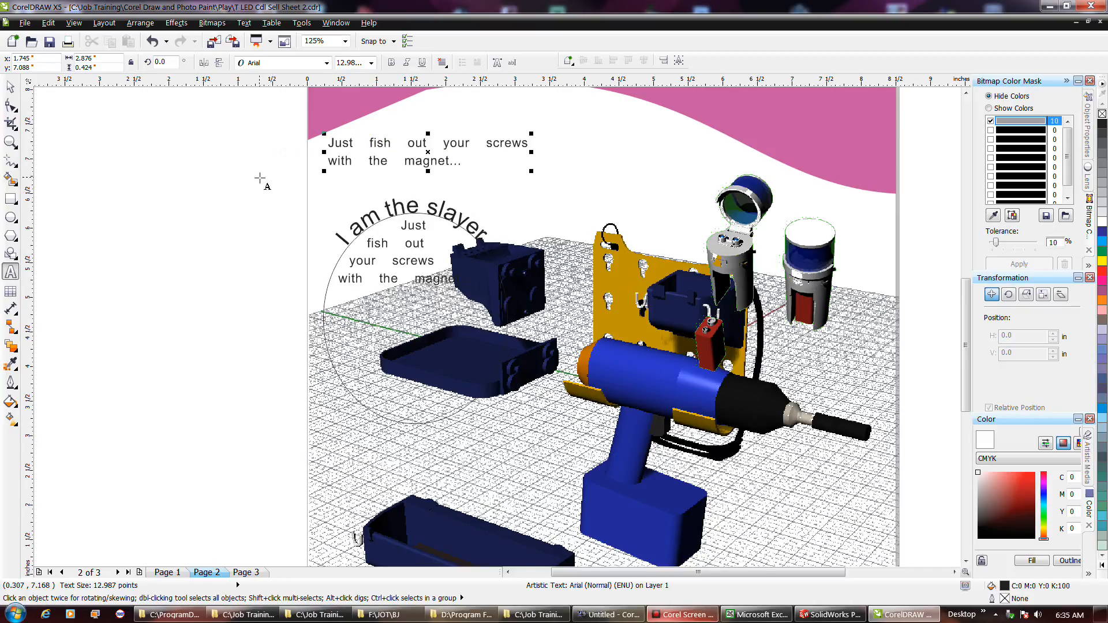
Step: Reopen the command customization options and set the command category to All (Show All Items)
{"action": "left_click", "coordinate": [406, 41]}
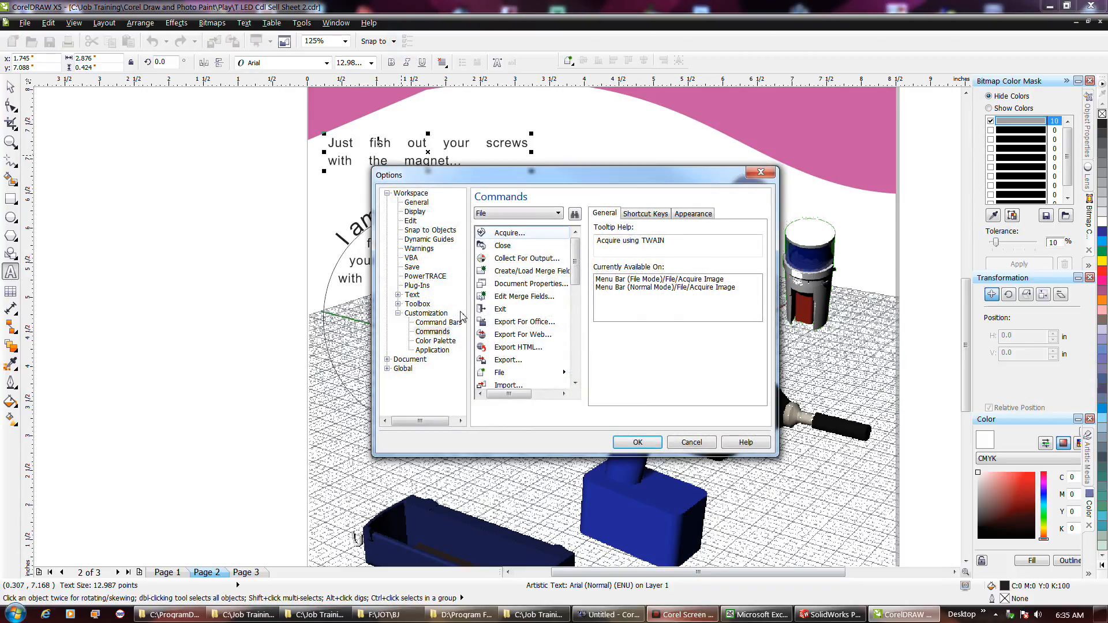
{"action": "left_click", "coordinate": [434, 323]}
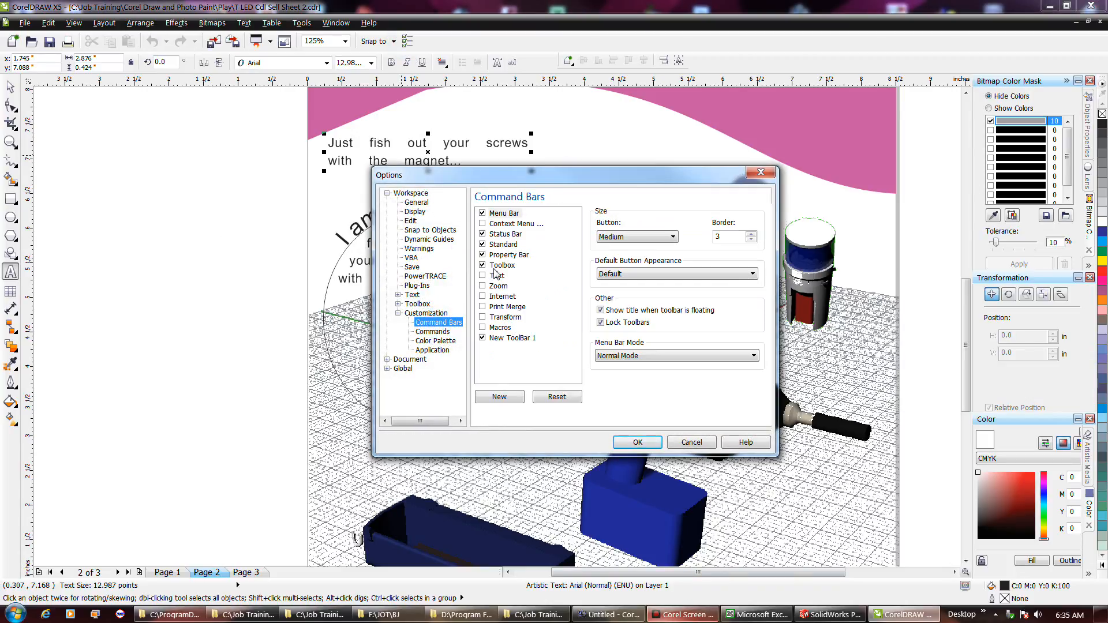
{"action": "left_click", "coordinate": [504, 224]}
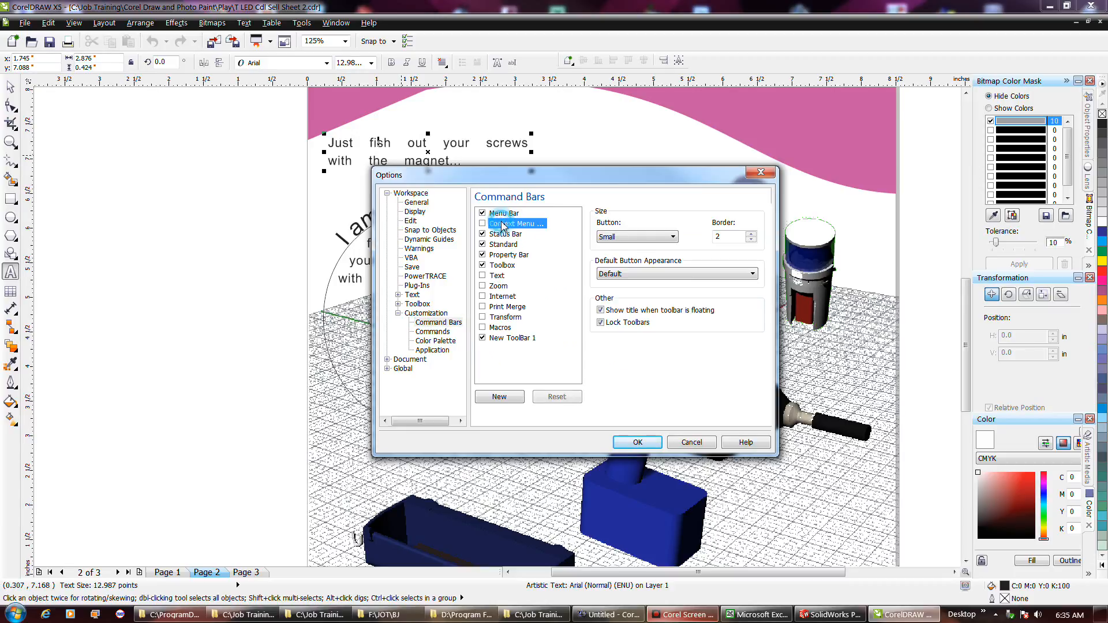
{"action": "left_click", "coordinate": [434, 332]}
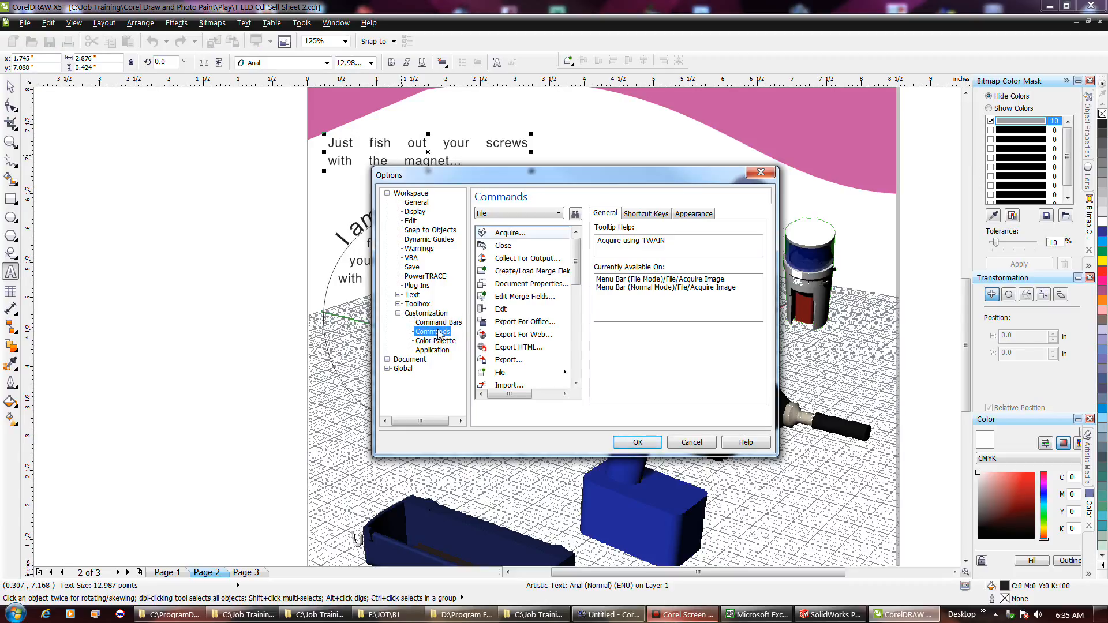
{"action": "mouse_move", "coordinate": [575, 256]}
{"action": "left_mouse_down"}
{"action": "mouse_move", "coordinate": [576, 287]}
{"action": "mouse_move", "coordinate": [577, 257]}
{"action": "left_mouse_up"}
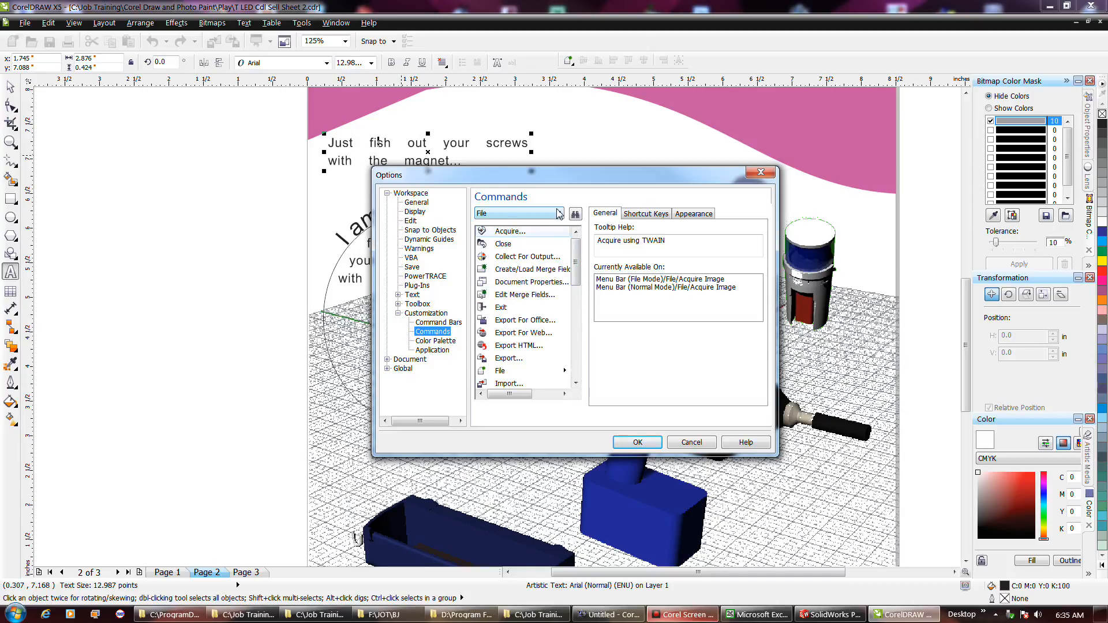
{"action": "left_click", "coordinate": [558, 214]}
{"action": "left_click", "coordinate": [548, 225]}
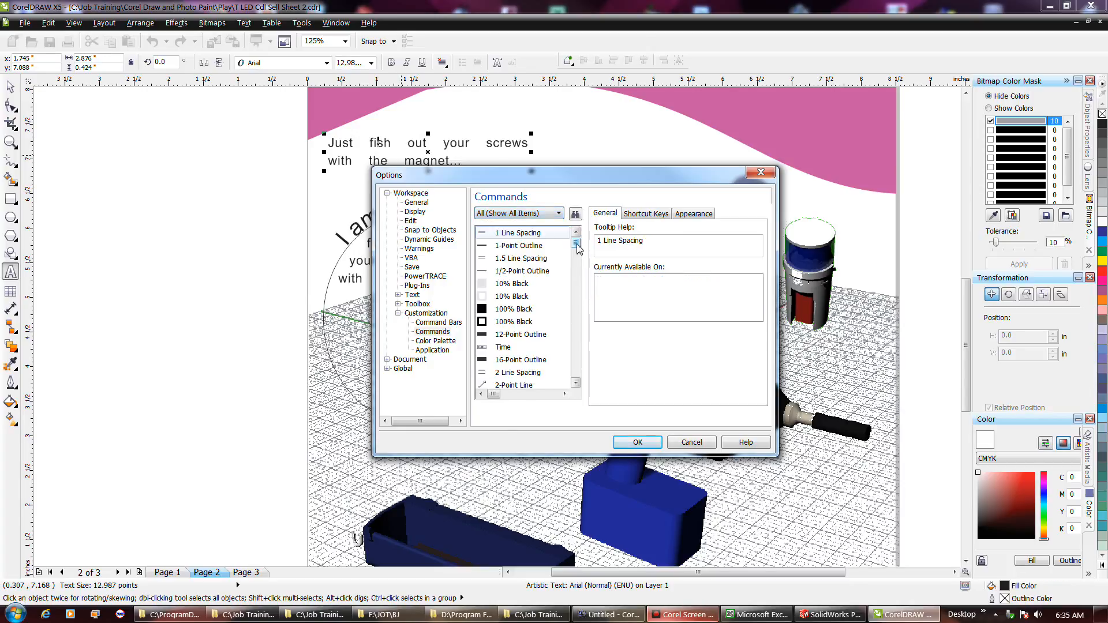
Step: Find and select the Pick command in the full command list
{"action": "left_click_drag", "start_coordinate": [578, 318], "coordinate": [580, 340]}
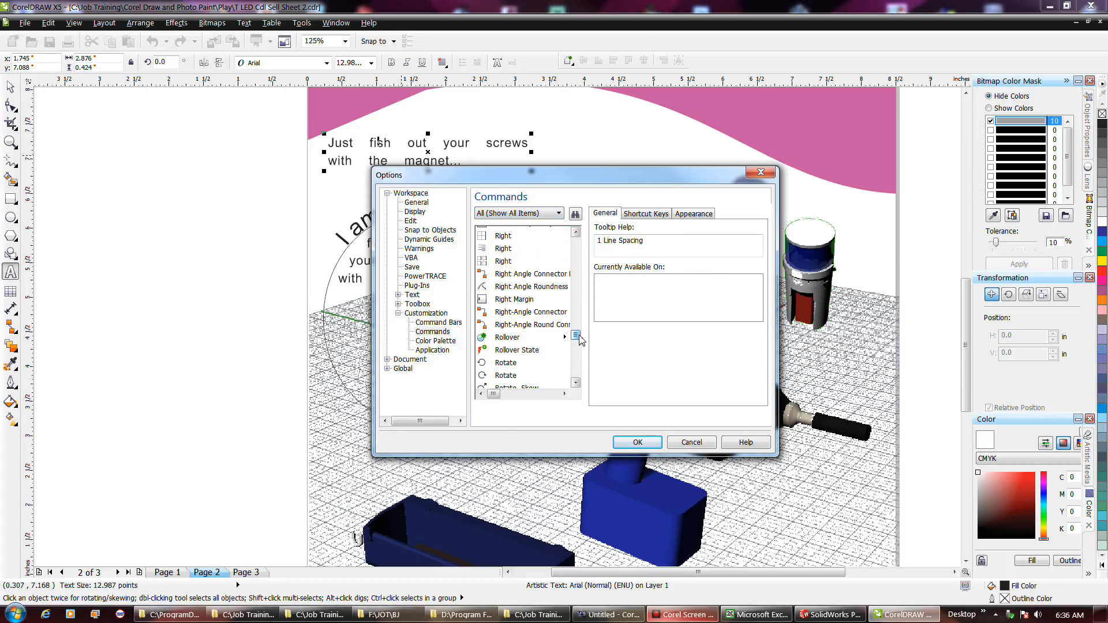
{"action": "left_click", "coordinate": [575, 296]}
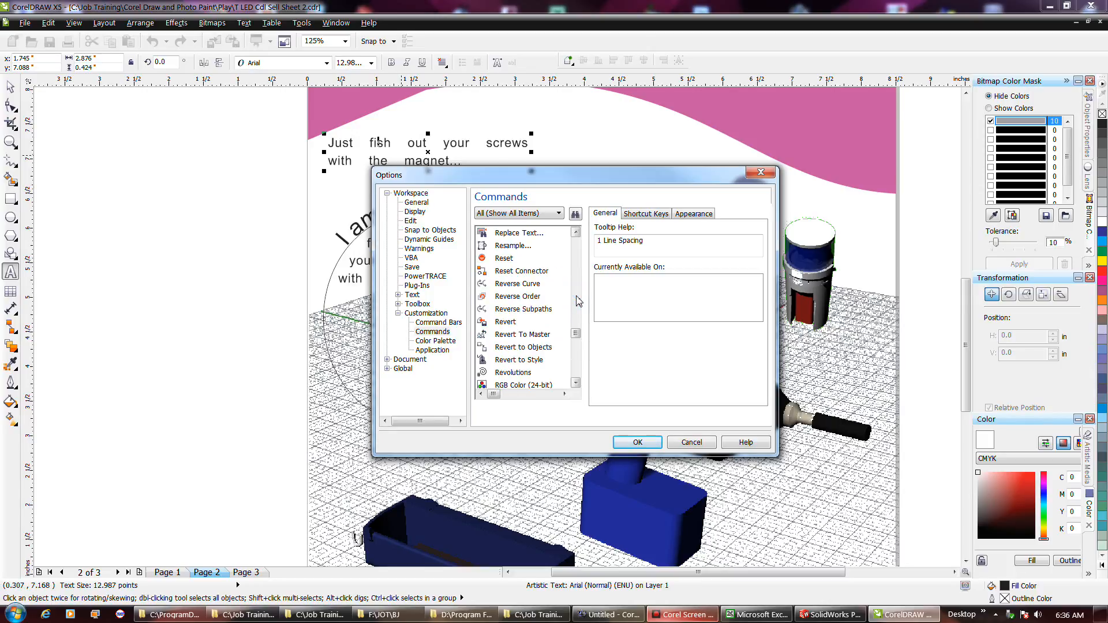
{"action": "left_click", "coordinate": [579, 301]}
{"action": "left_click", "coordinate": [578, 301]}
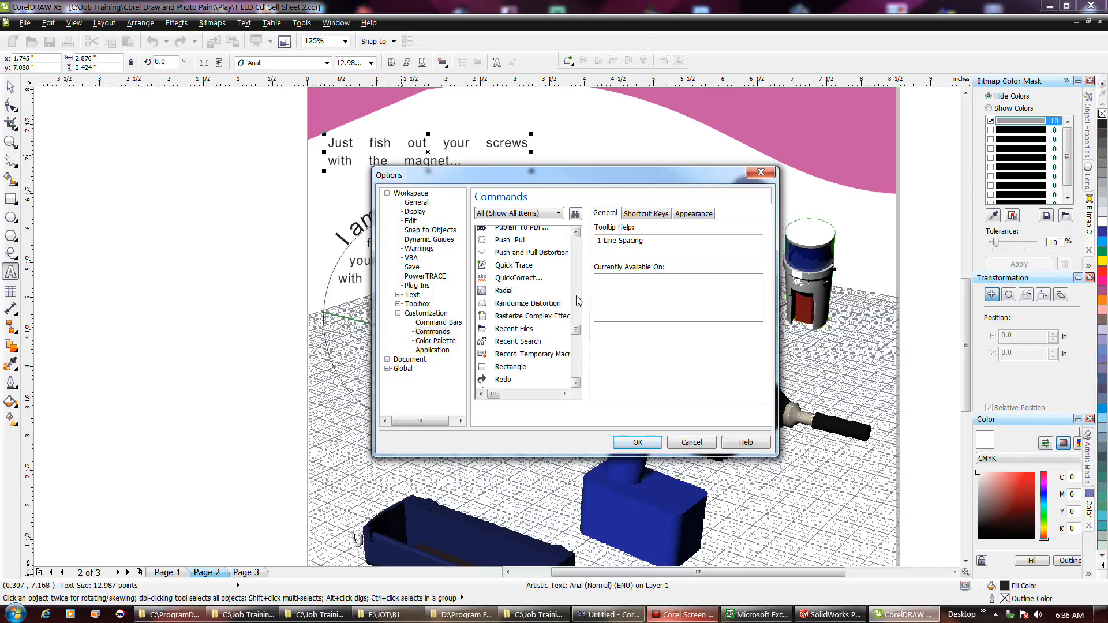
{"action": "left_click", "coordinate": [579, 301]}
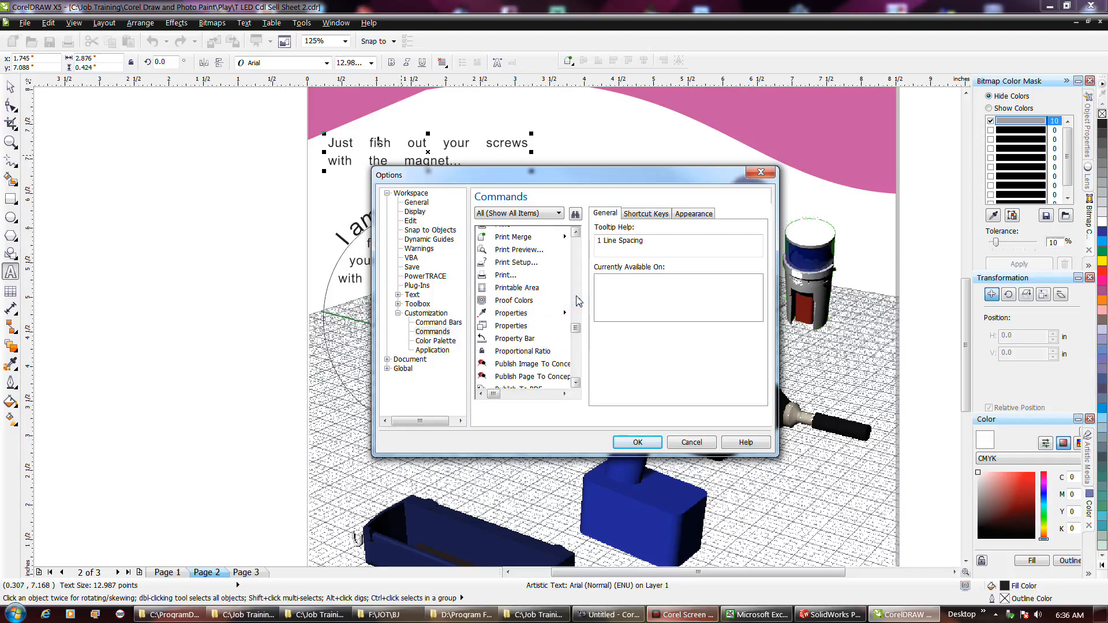
{"action": "left_click", "coordinate": [579, 288]}
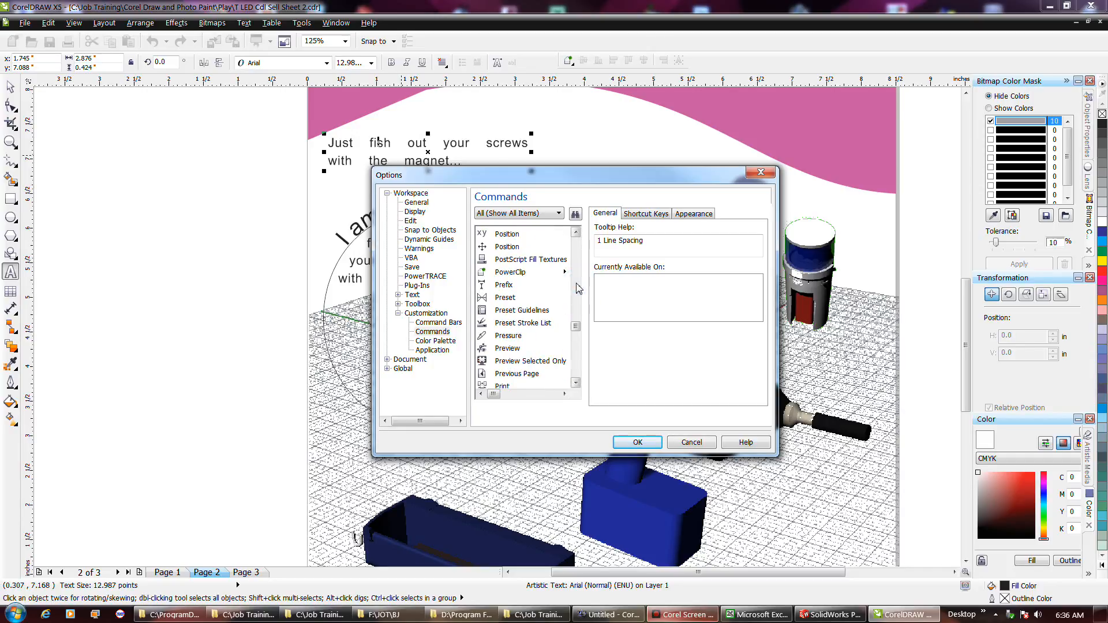
{"action": "left_click", "coordinate": [579, 288]}
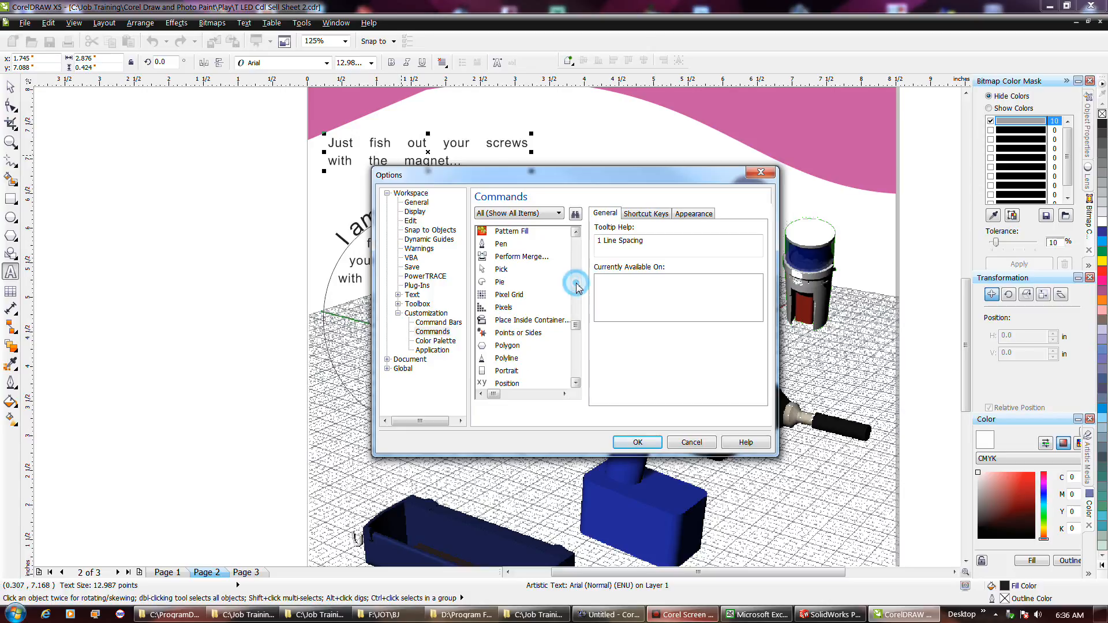
{"action": "left_click", "coordinate": [501, 270]}
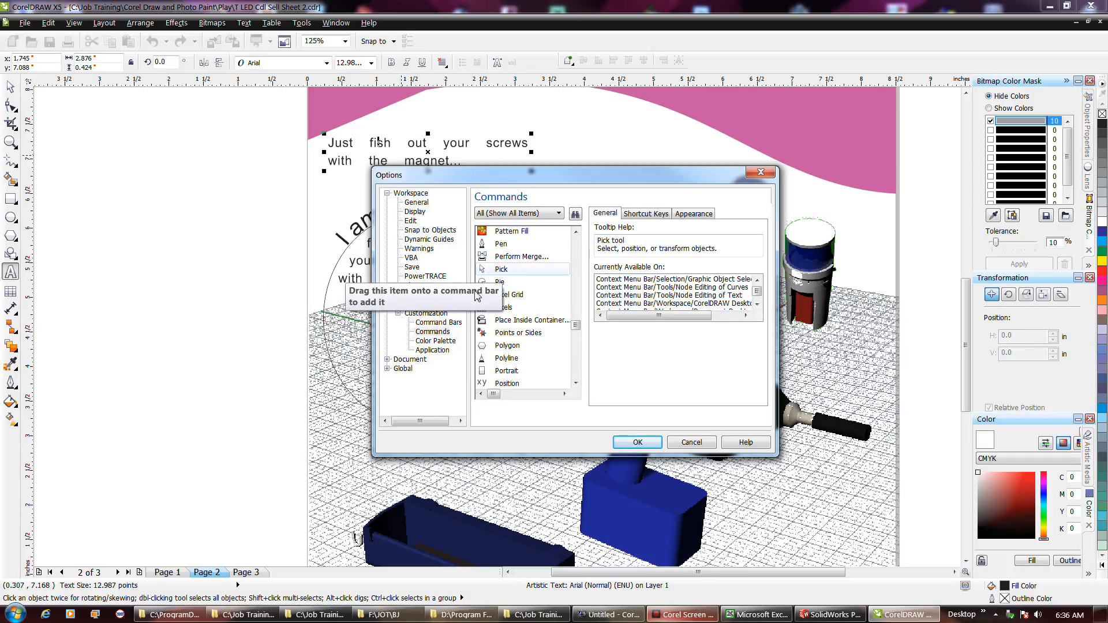
Step: Show the Context Menu Bar through the command bar options and return to the command list of the customization options
{"action": "left_click", "coordinate": [444, 334]}
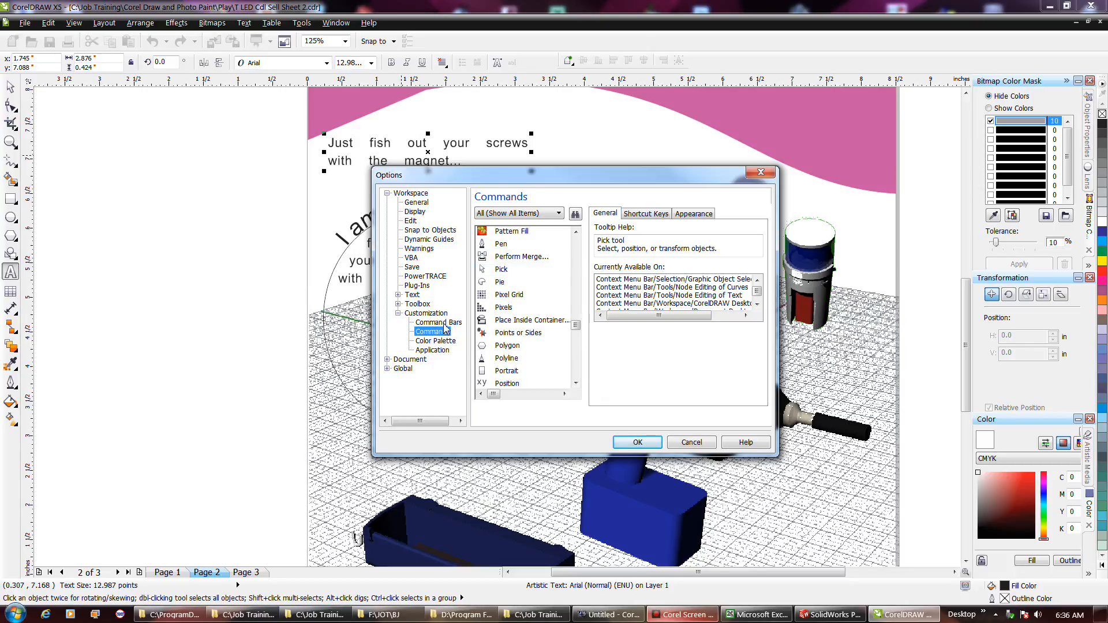
{"action": "left_click", "coordinate": [450, 322]}
{"action": "left_click", "coordinate": [483, 223]}
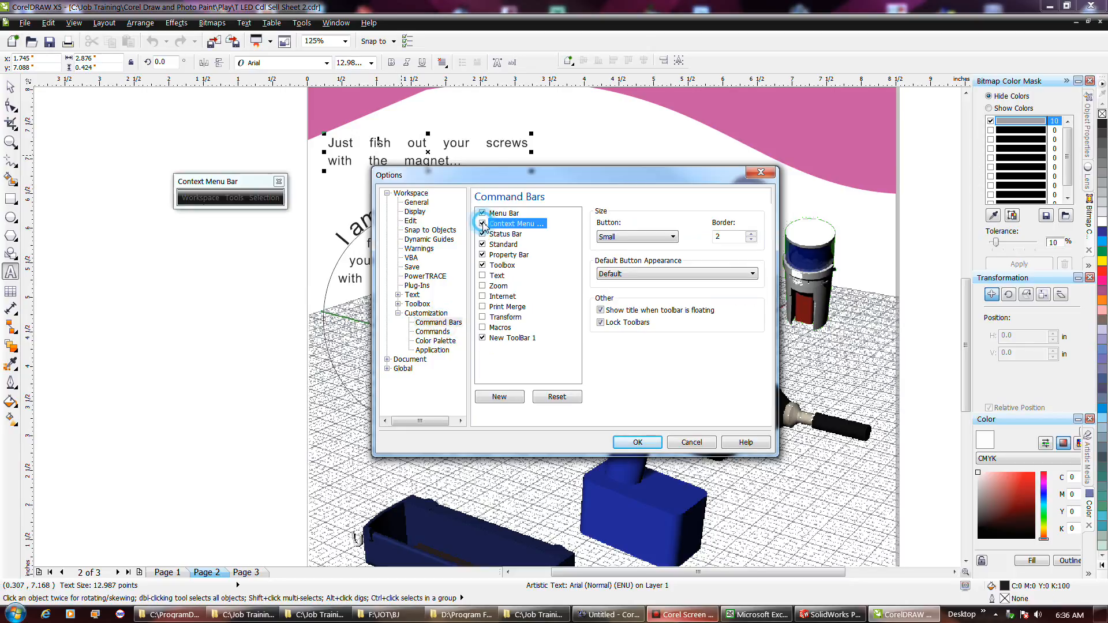
{"action": "left_click", "coordinate": [440, 332]}
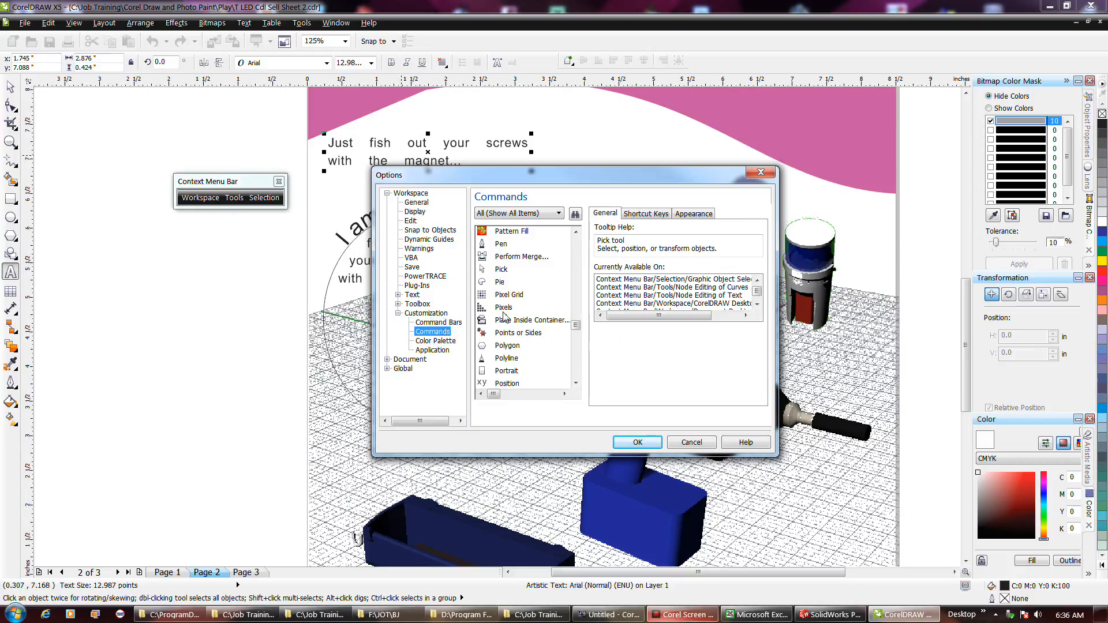
Step: Add the Pick command to the text menus in the Selection group of the Context Menu Bar, including Artistic Text Selected
{"action": "mouse_move", "coordinate": [500, 269]}
{"action": "left_mouse_down"}
{"action": "mouse_move", "coordinate": [264, 197]}
{"action": "mouse_move", "coordinate": [215, 200]}
{"action": "mouse_move", "coordinate": [235, 199]}
{"action": "left_mouse_up"}
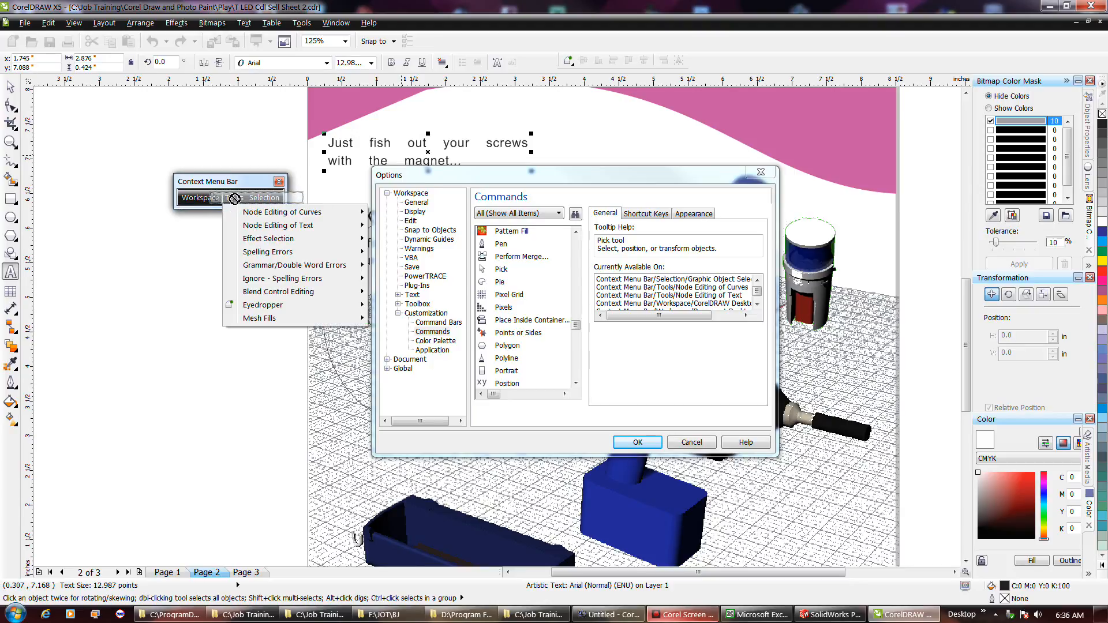
{"action": "left_click_drag", "start_coordinate": [234, 199], "coordinate": [255, 202]}
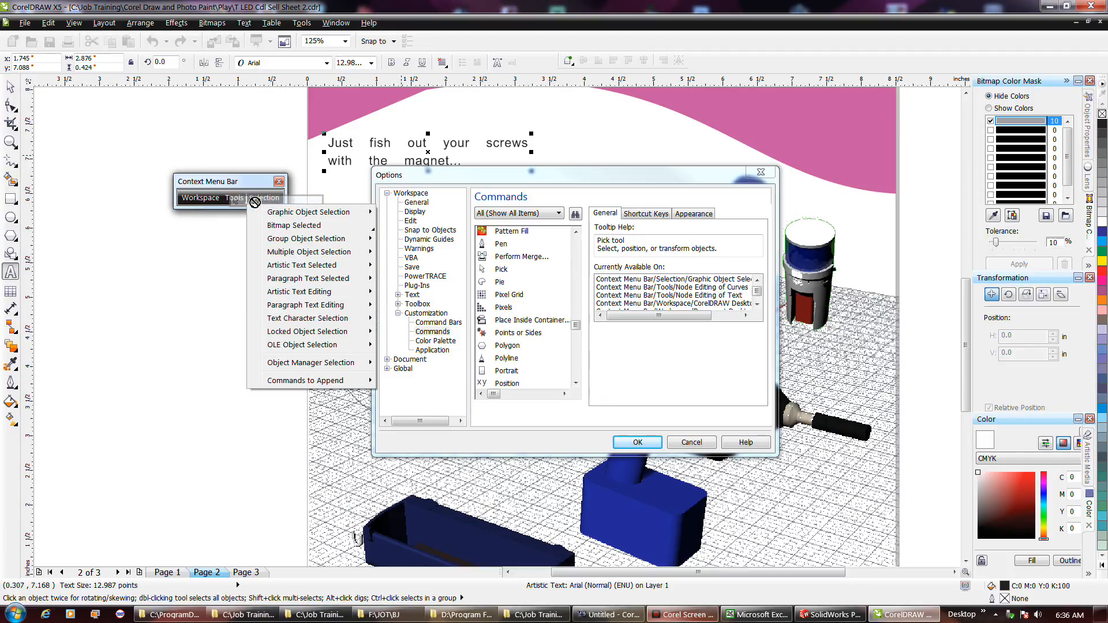
{"action": "left_click_drag", "start_coordinate": [254, 201], "coordinate": [281, 230]}
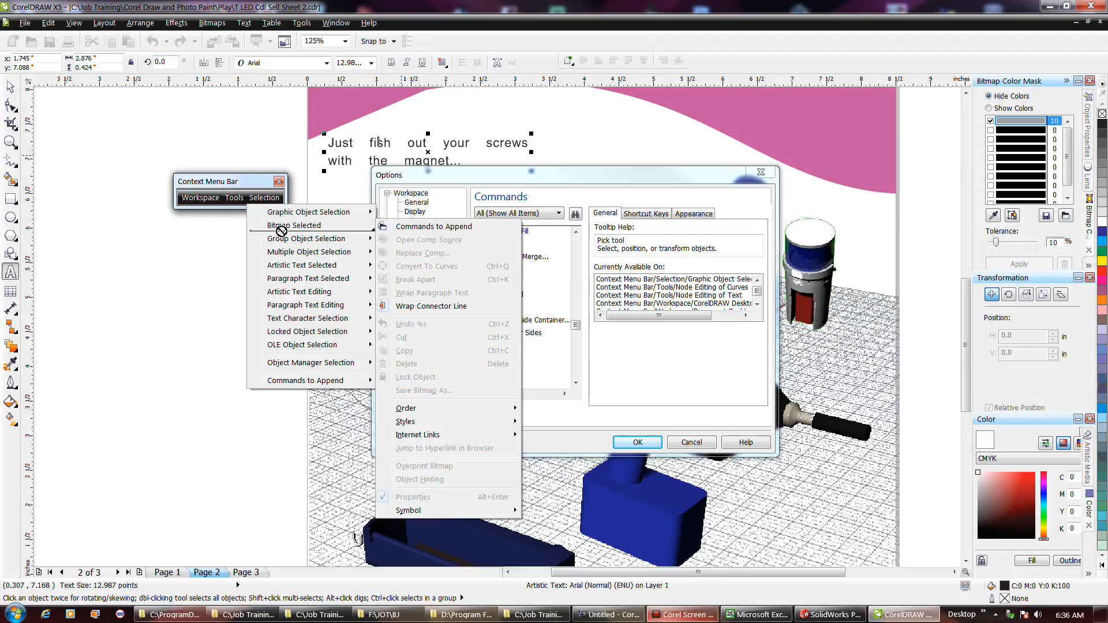
{"action": "left_click_drag", "start_coordinate": [281, 231], "coordinate": [387, 323]}
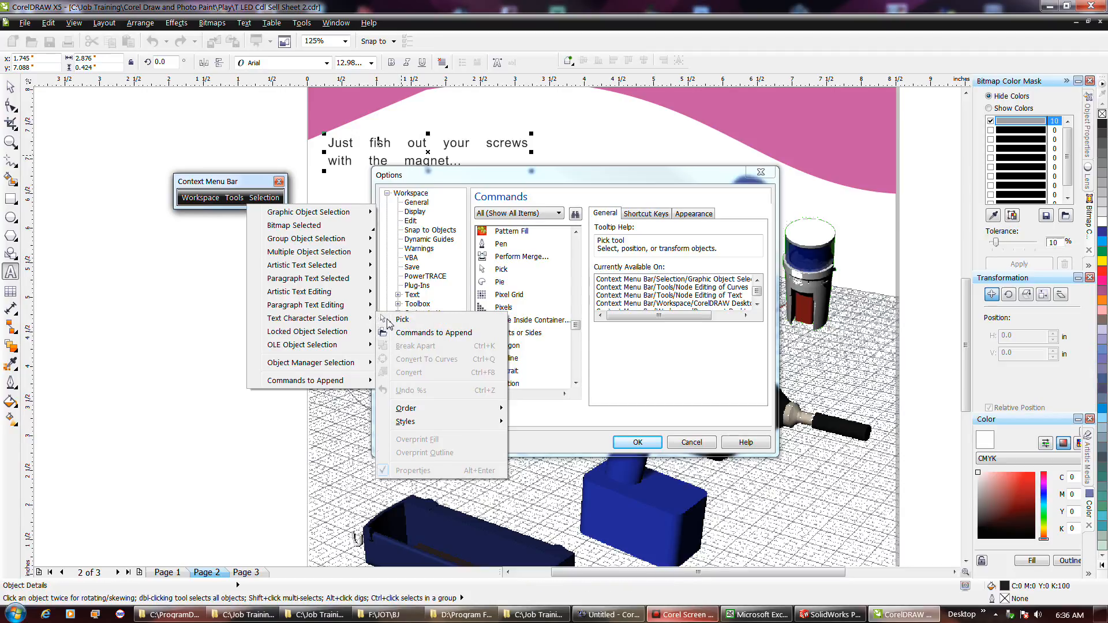
{"action": "left_click", "coordinate": [324, 382]}
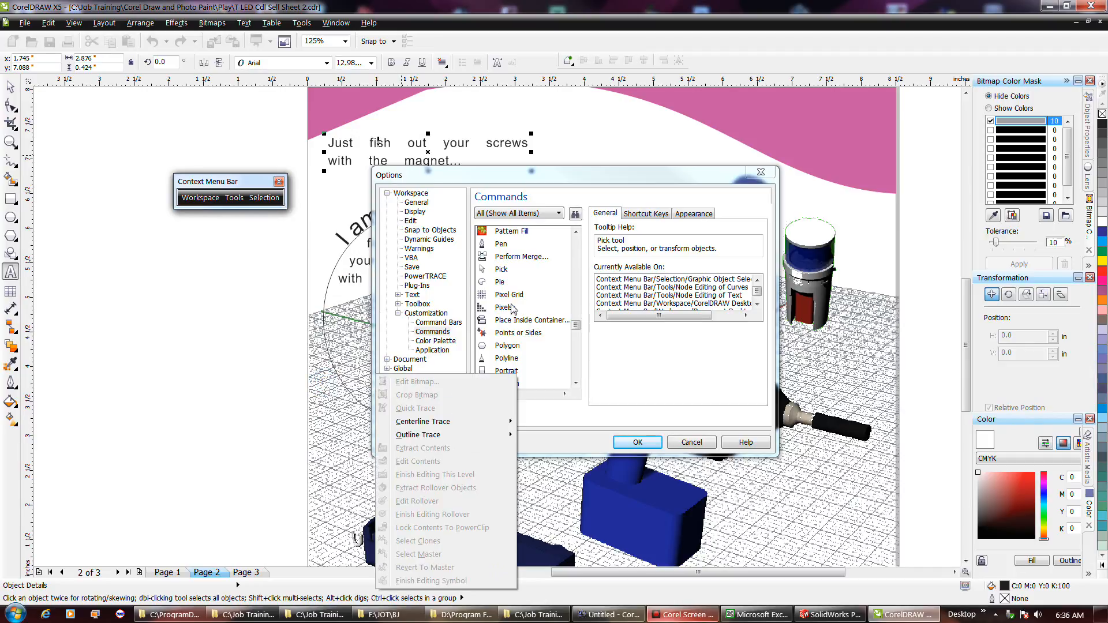
{"action": "left_click_drag", "start_coordinate": [502, 269], "coordinate": [383, 270]}
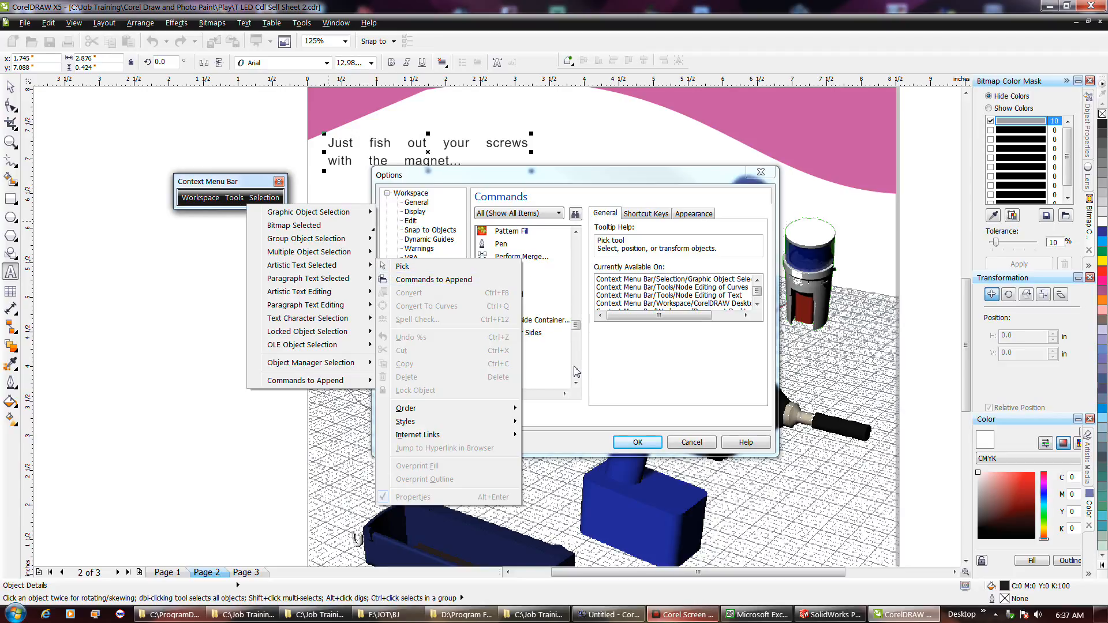
{"action": "left_click", "coordinate": [564, 410]}
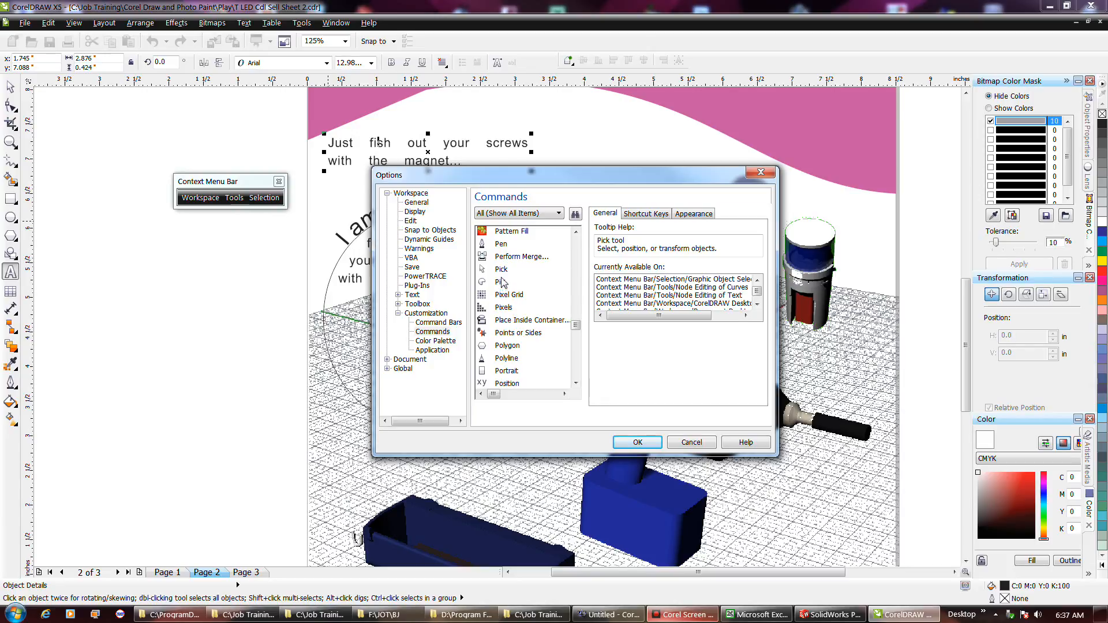
{"action": "left_click", "coordinate": [672, 612]}
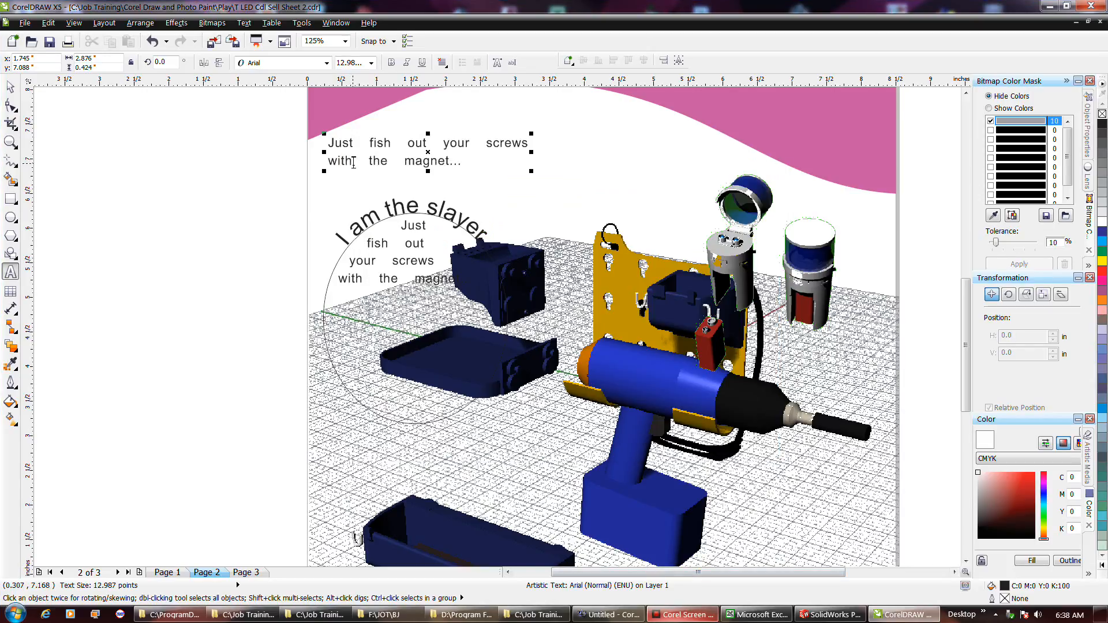
Step: Switch to the Pick tool from the context menu of the upper "Just fish out your screws" text and deselect the text
{"action": "right_click", "coordinate": [352, 164]}
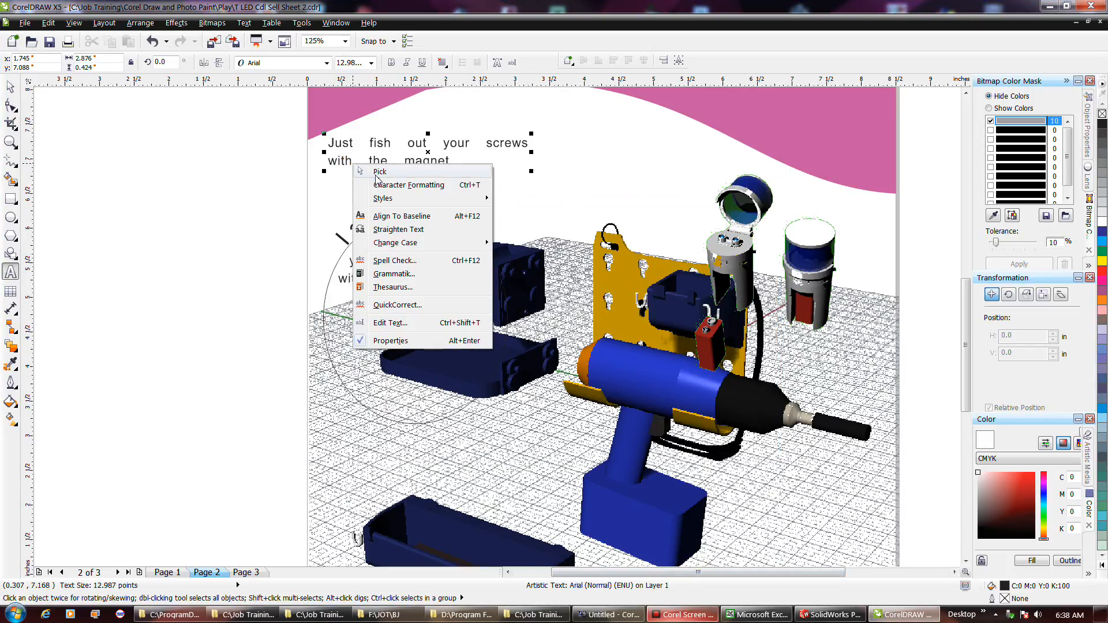
{"action": "left_click", "coordinate": [376, 173]}
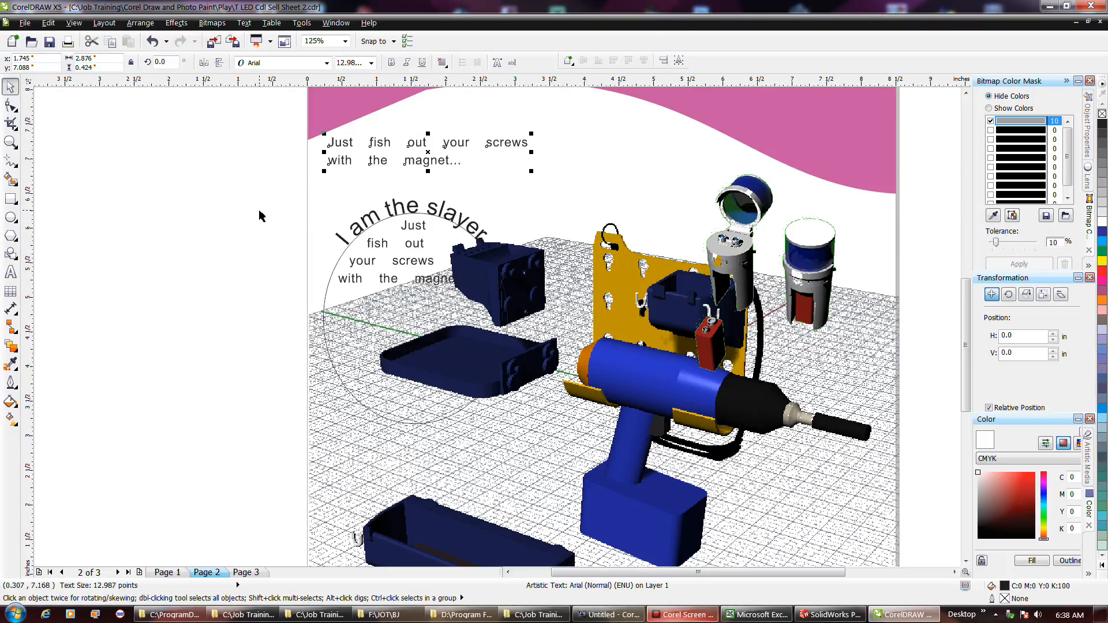
{"action": "left_click", "coordinate": [292, 243]}
Step: Select the upper "Just fish out your screws" text with the Shape tool and return to the Pick tool
{"action": "key", "text": "F10"}
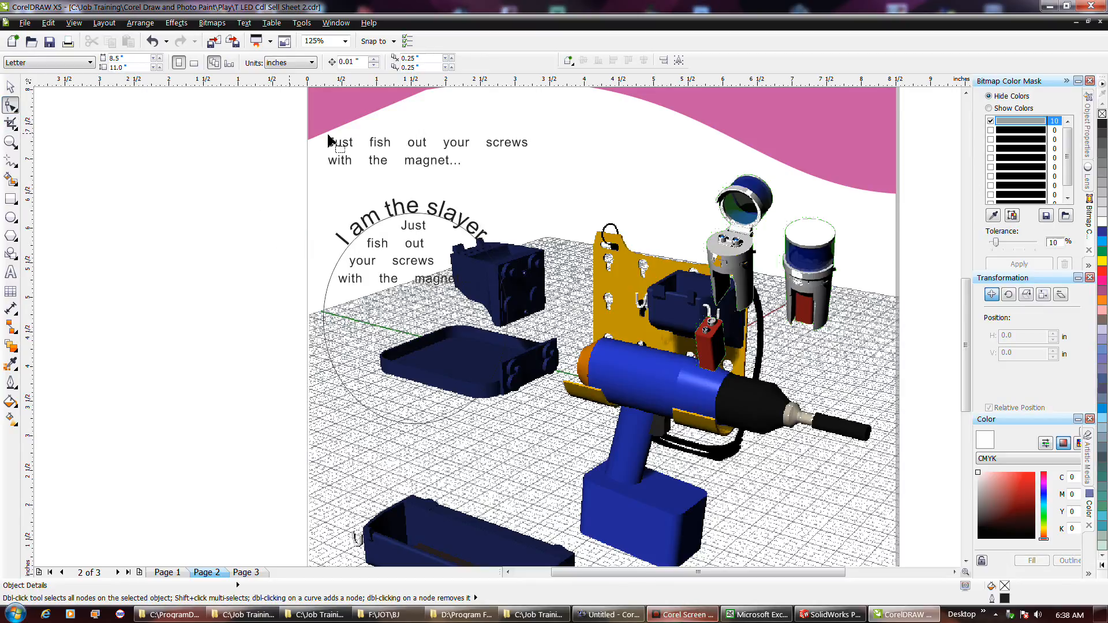
{"action": "left_click", "coordinate": [352, 161]}
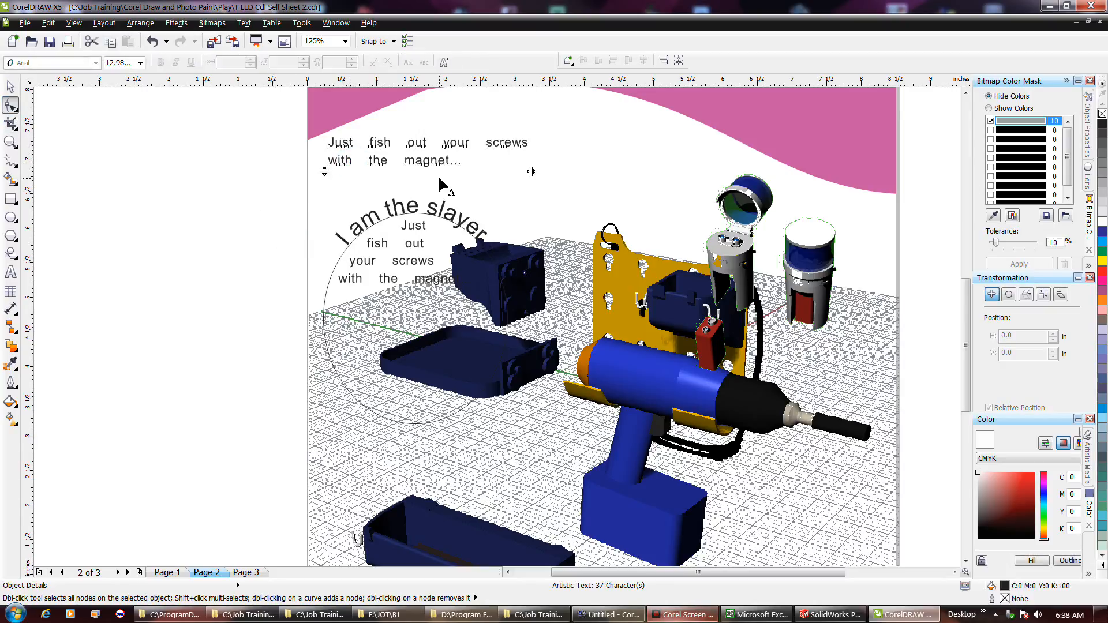
{"action": "key", "text": "space"}
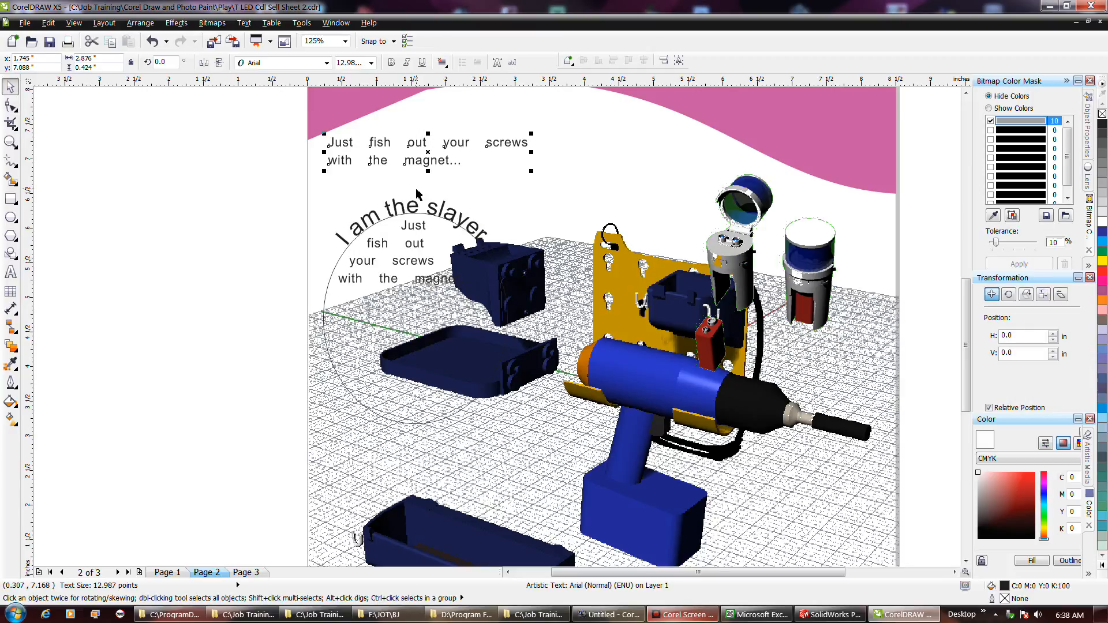
Step: Check the context menus below the upper text and on the empty desktop area, leaving nothing selected
{"action": "right_click", "coordinate": [357, 188]}
{"action": "left_click", "coordinate": [383, 181]}
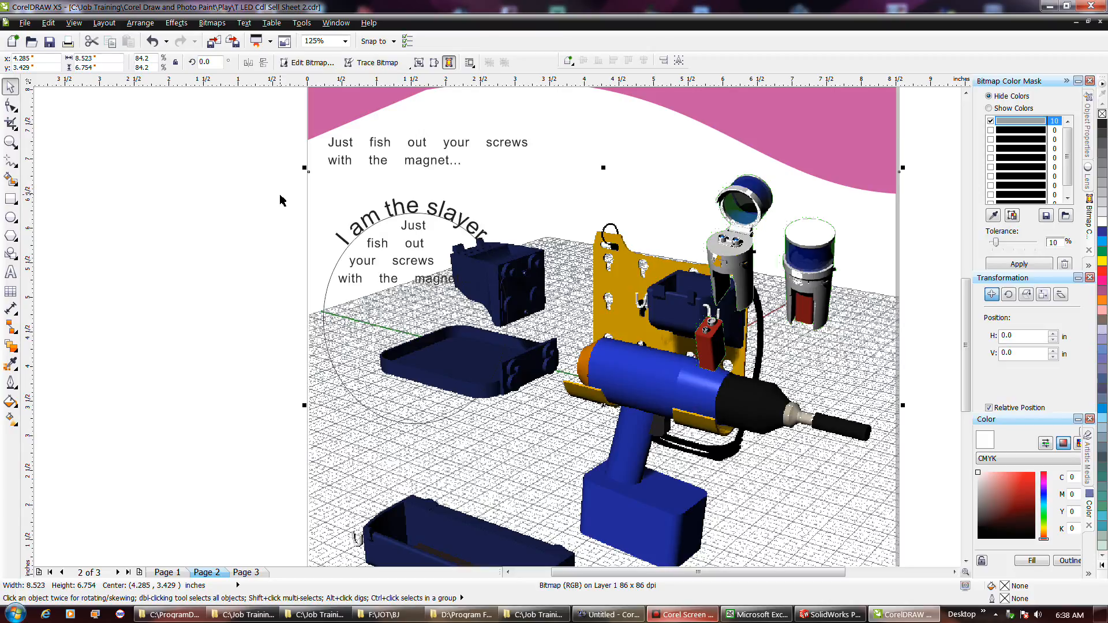
{"action": "left_click", "coordinate": [269, 213]}
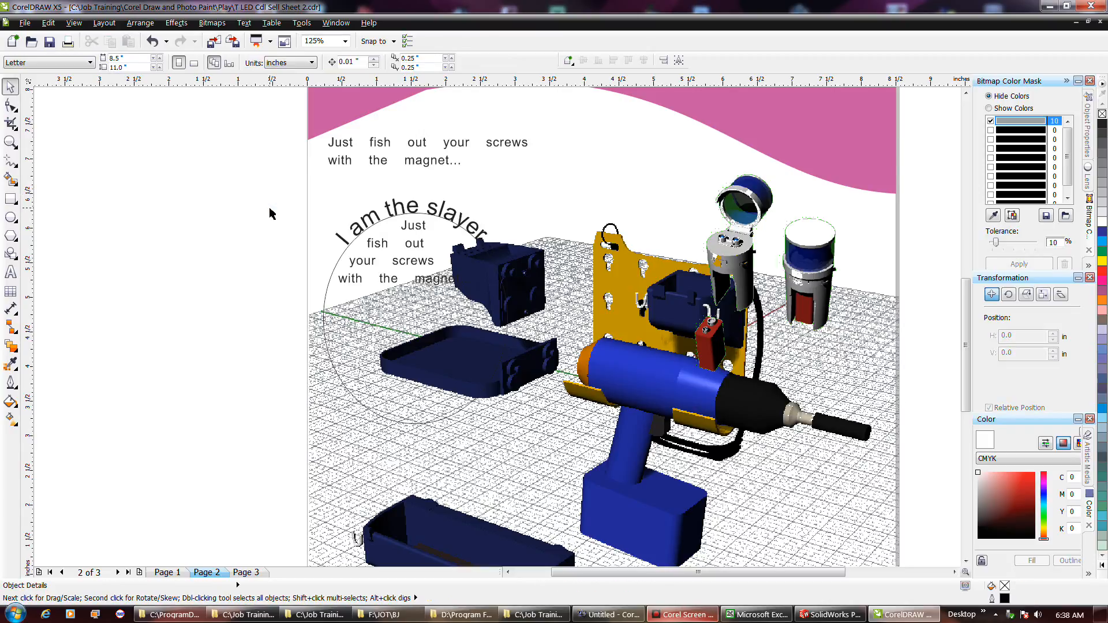
{"action": "right_click", "coordinate": [272, 209]}
{"action": "left_click", "coordinate": [279, 217]}
{"action": "left_click", "coordinate": [674, 615]}
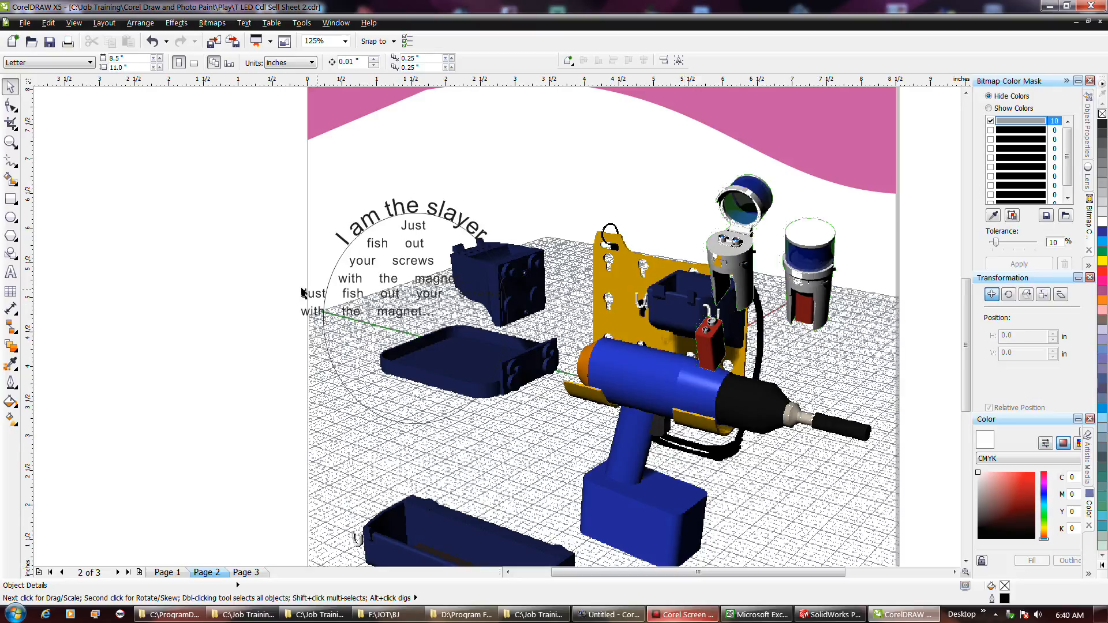
Step: Cycle the selection through the objects stacked under the word "fish" in the text overlapping the circle, and clear the selection
{"action": "left_click", "coordinate": [359, 296]}
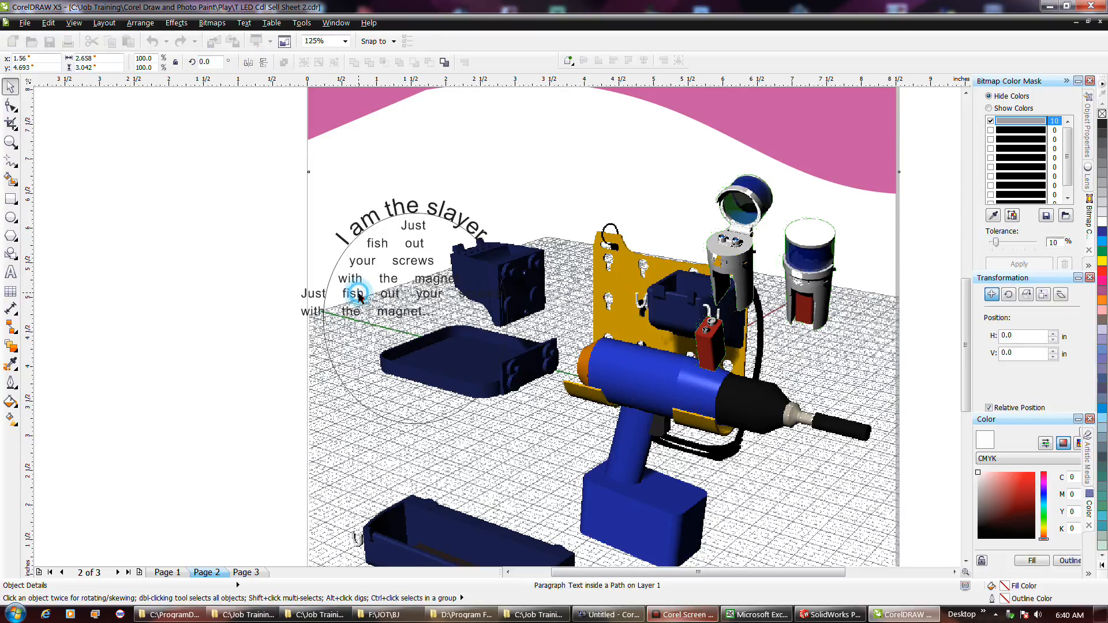
{"action": "left_click", "coordinate": [359, 296]}
{"action": "left_click", "coordinate": [358, 295]}
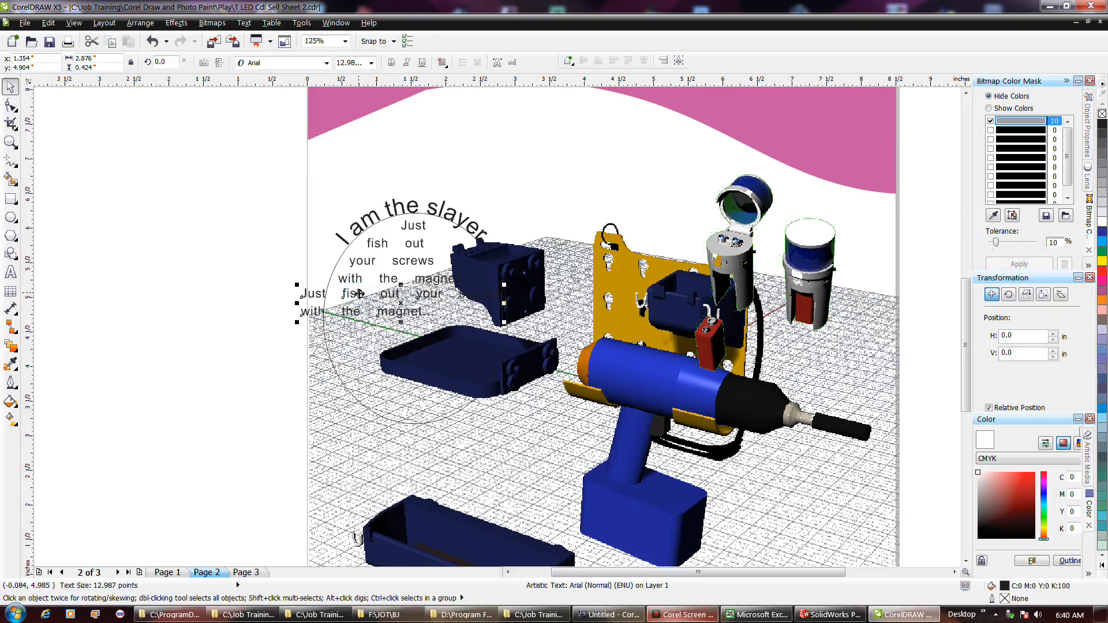
{"action": "left_click", "coordinate": [358, 294]}
{"action": "left_click", "coordinate": [359, 294]}
{"action": "left_click", "coordinate": [359, 294]}
{"action": "left_click", "coordinate": [359, 295]}
{"action": "left_click", "coordinate": [358, 294]}
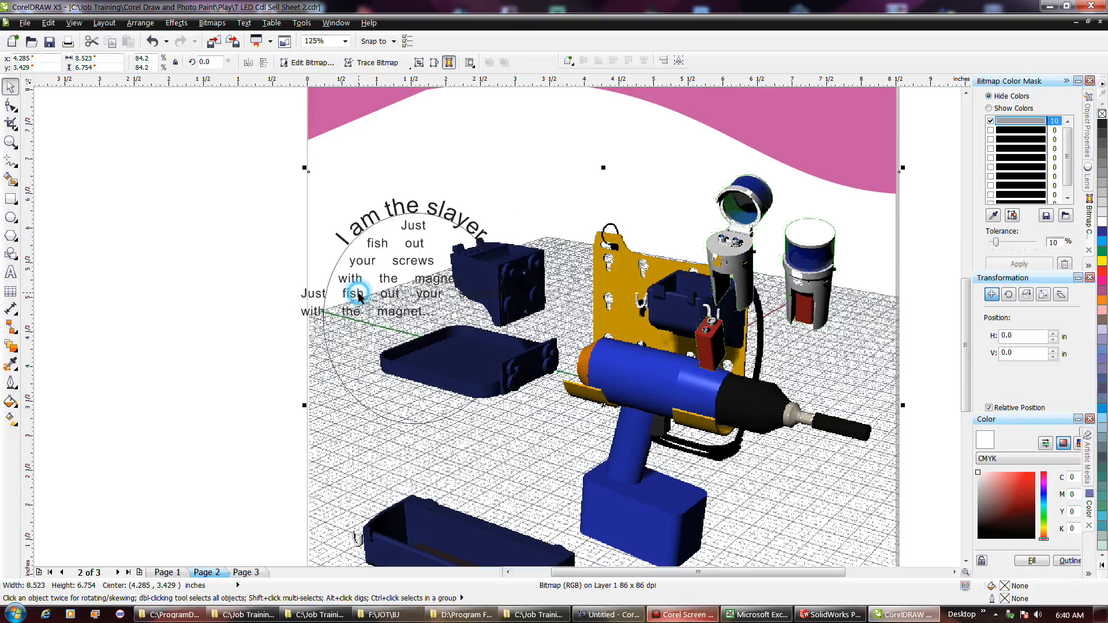
{"action": "left_click", "coordinate": [359, 295]}
{"action": "left_click", "coordinate": [359, 294]}
{"action": "left_click", "coordinate": [359, 294]}
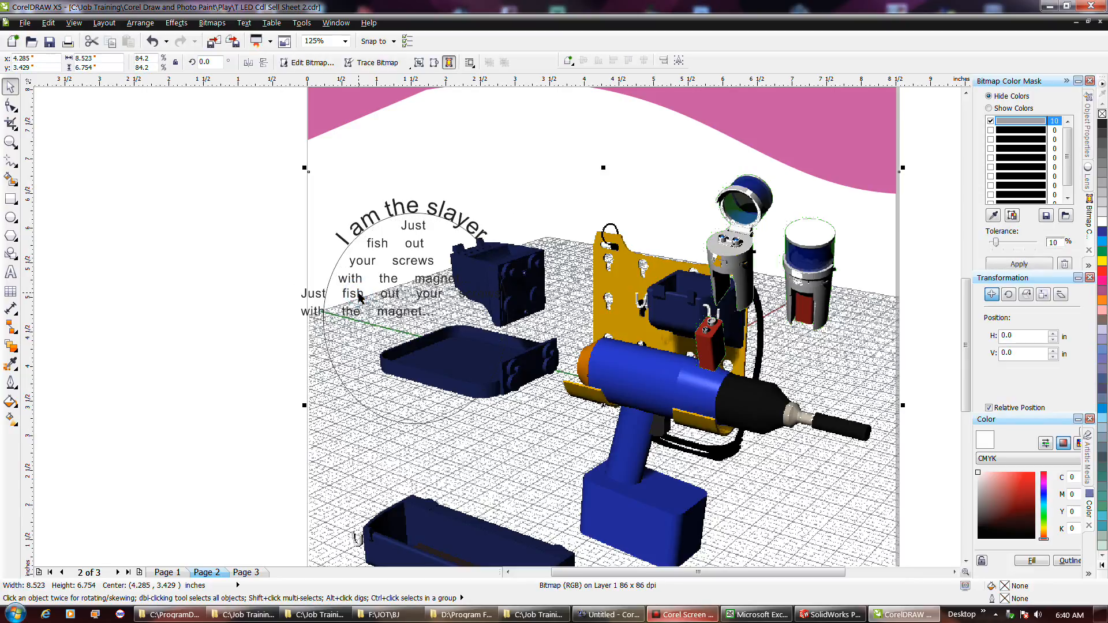
{"action": "left_click", "coordinate": [275, 276]}
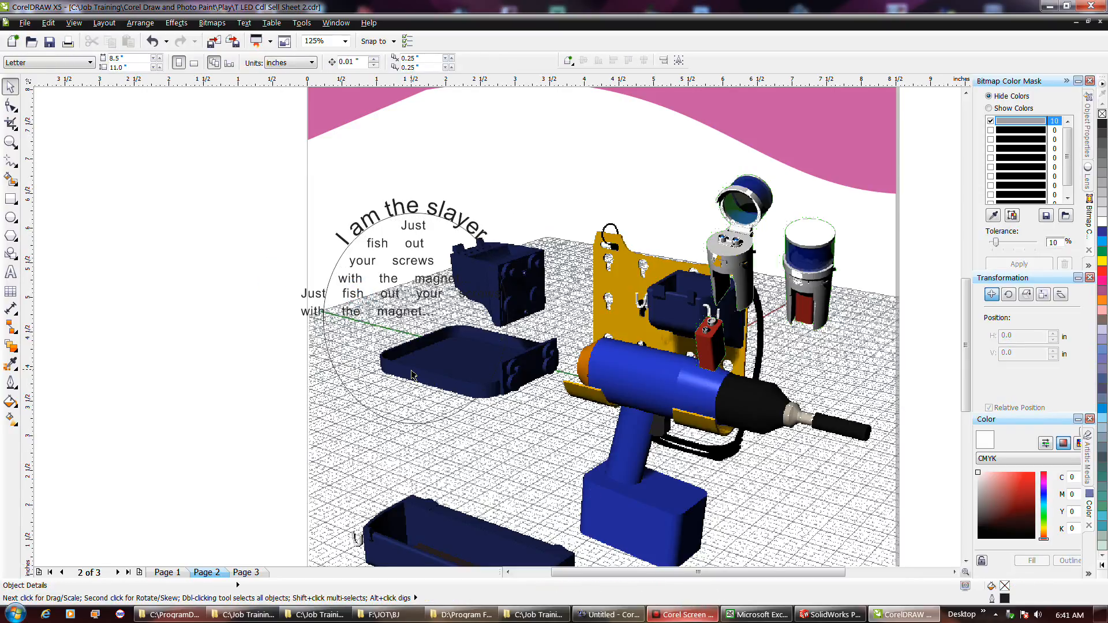
Step: Widen the character spacing of the "I am the slayer" text along the circle with the Shape tool
{"action": "key", "text": "F10"}
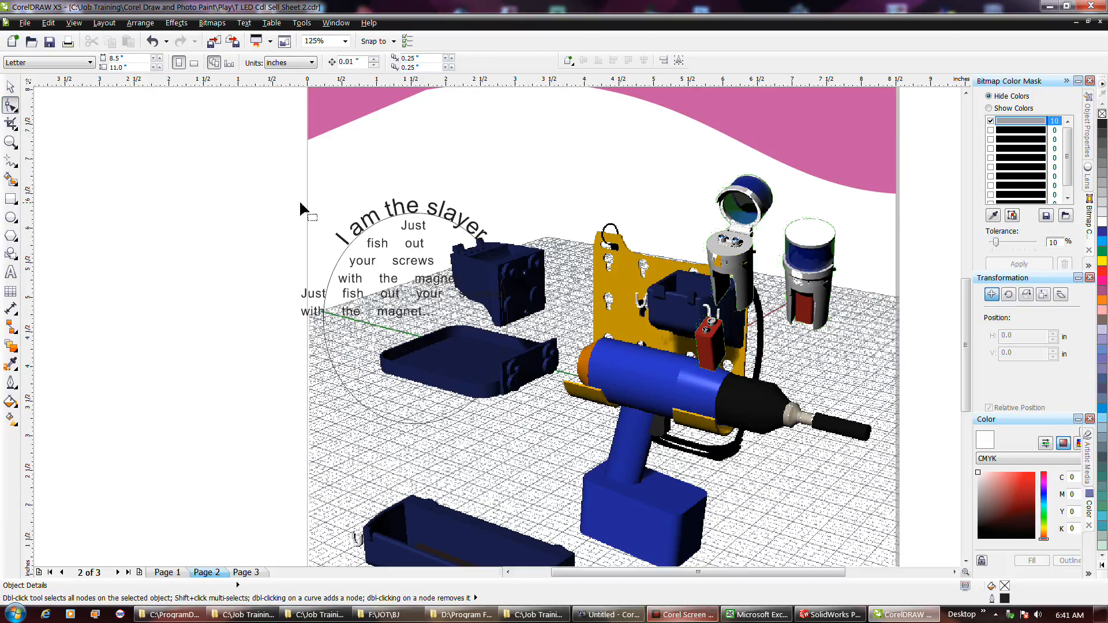
{"action": "left_click", "coordinate": [349, 242]}
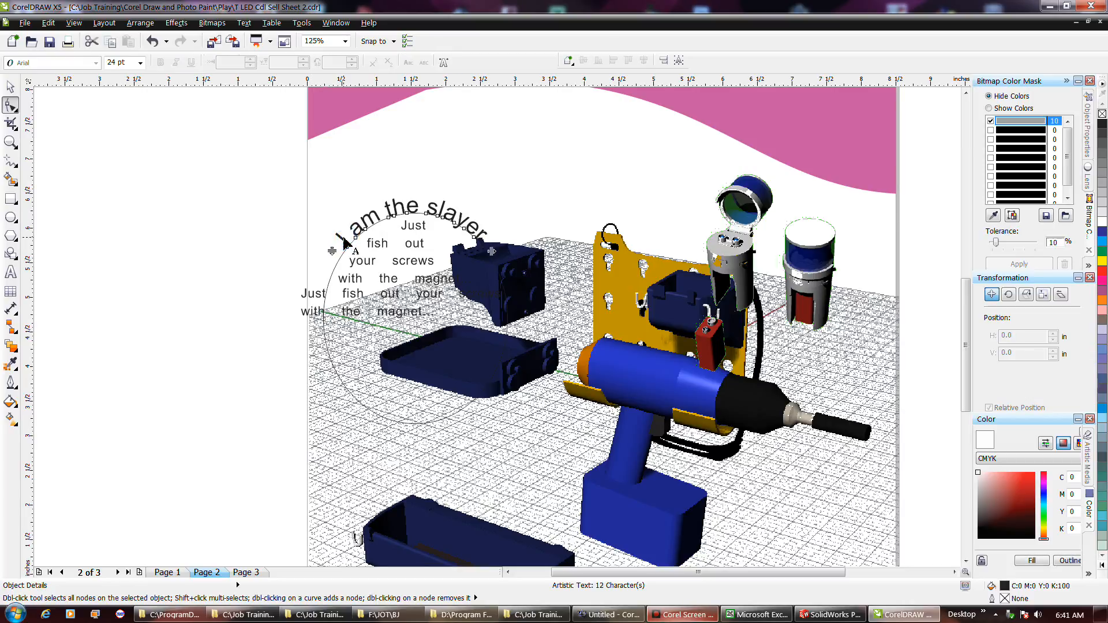
{"action": "left_click_drag", "start_coordinate": [491, 251], "coordinate": [524, 325]}
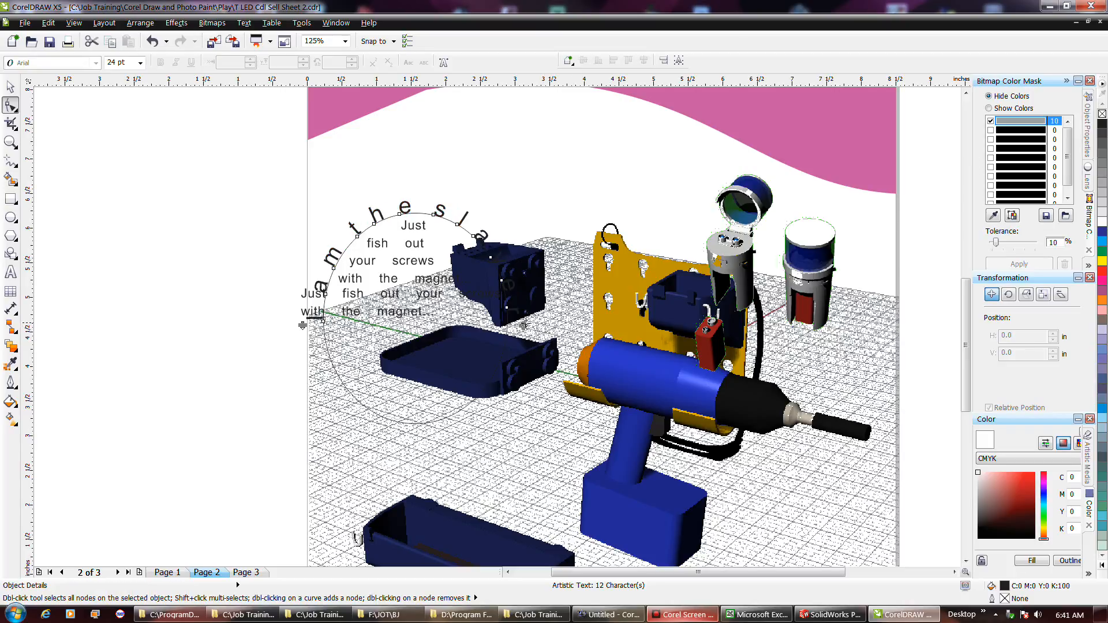
{"action": "left_click_drag", "start_coordinate": [523, 324], "coordinate": [522, 367]}
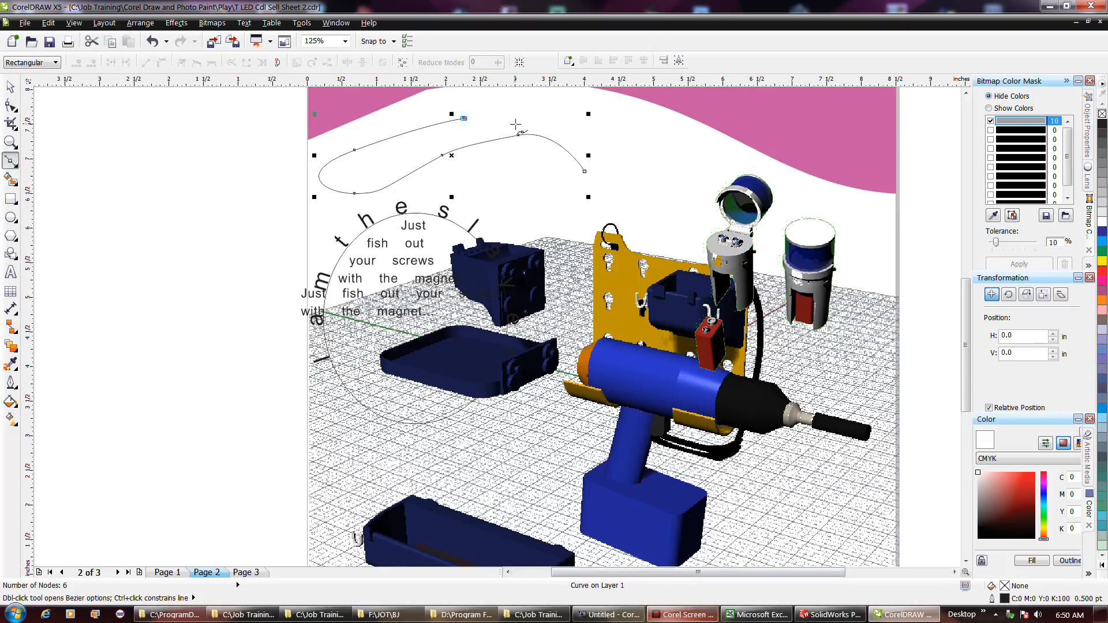
Step: Extend the freeform Bezier curve above the circle by two nodes, with a corner at its former end node, and finish it
{"action": "left_click", "coordinate": [463, 119]}
{"action": "left_click_drag", "start_coordinate": [493, 114], "coordinate": [556, 117]}
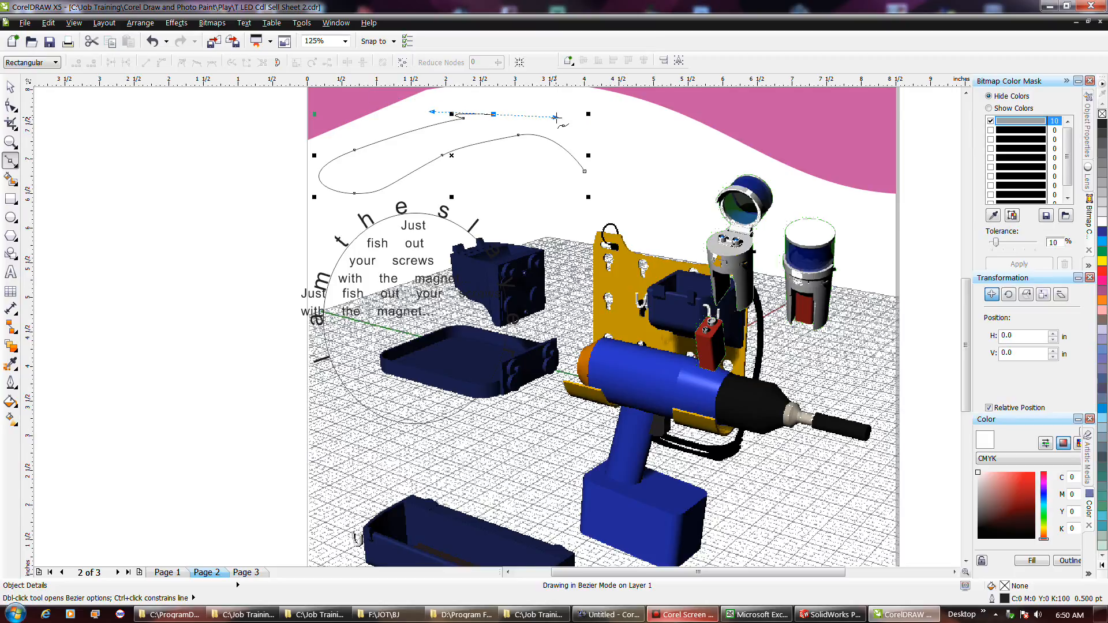
{"action": "left_click", "coordinate": [560, 105]}
{"action": "key", "text": "F10"}
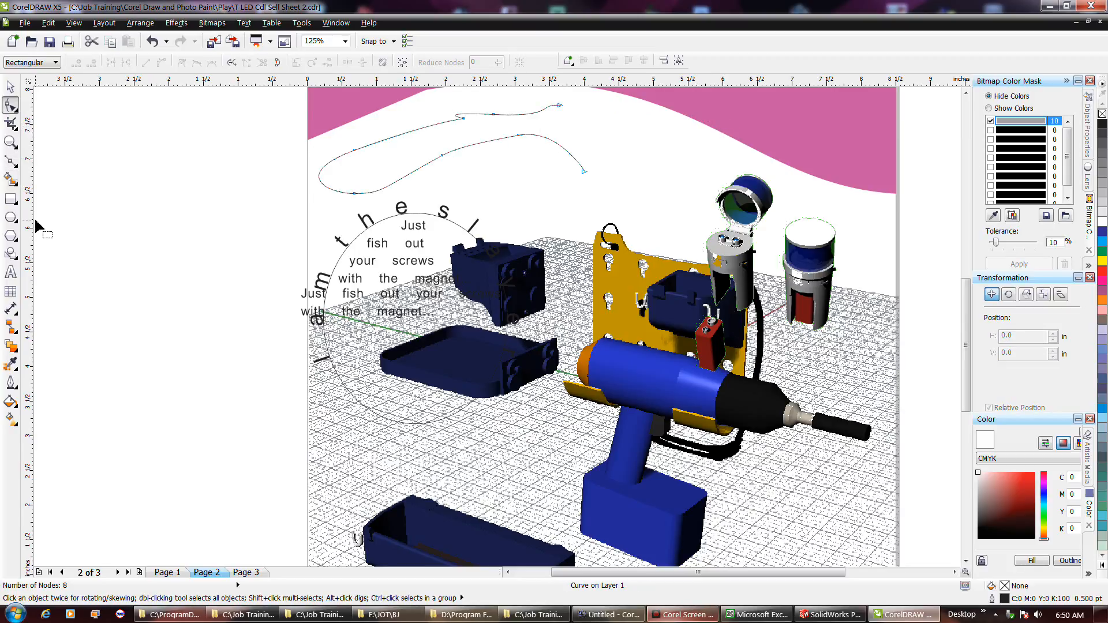
Step: Draw a second looping Bezier curve of ten nodes across the first one, with smooth bends and sharp corners
{"action": "left_click", "coordinate": [11, 161]}
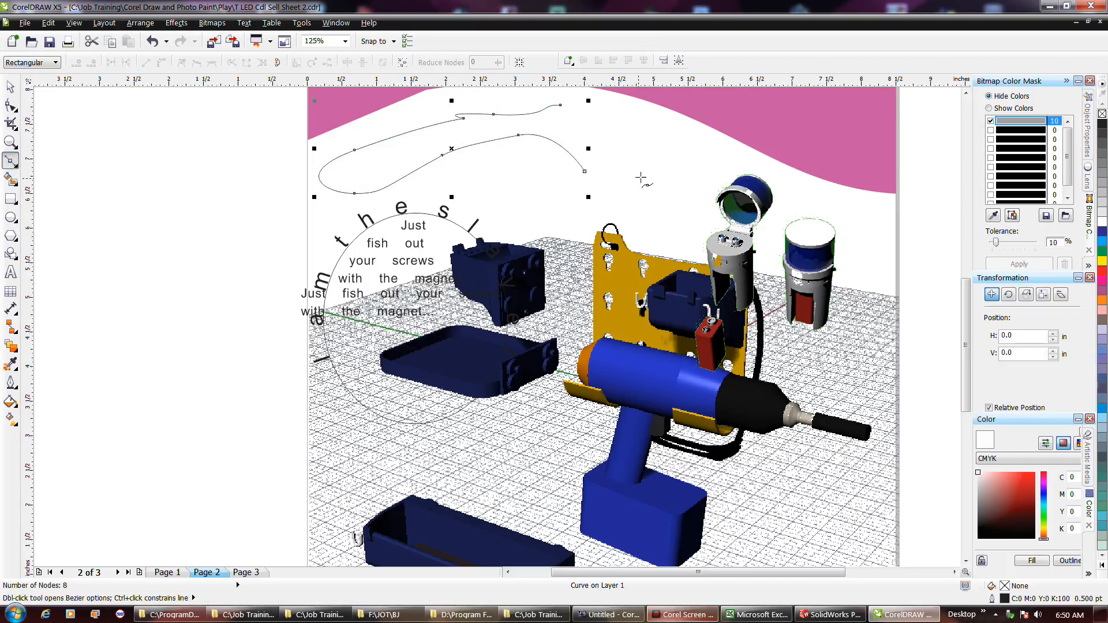
{"action": "mouse_move", "coordinate": [629, 142]}
{"action": "left_mouse_down"}
{"action": "mouse_move", "coordinate": [723, 162]}
{"action": "mouse_move", "coordinate": [729, 181]}
{"action": "mouse_move", "coordinate": [682, 206]}
{"action": "mouse_move", "coordinate": [611, 216]}
{"action": "mouse_move", "coordinate": [527, 192]}
{"action": "mouse_move", "coordinate": [537, 191]}
{"action": "left_mouse_up"}
{"action": "left_click", "coordinate": [495, 173]}
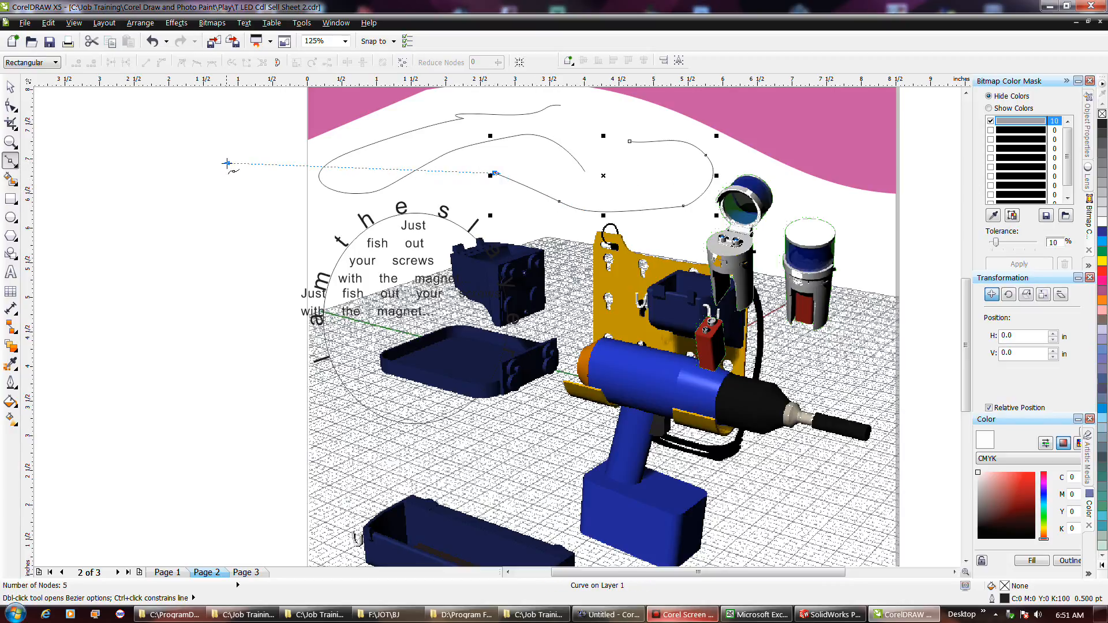
{"action": "left_click_drag", "start_coordinate": [336, 189], "coordinate": [548, 223]}
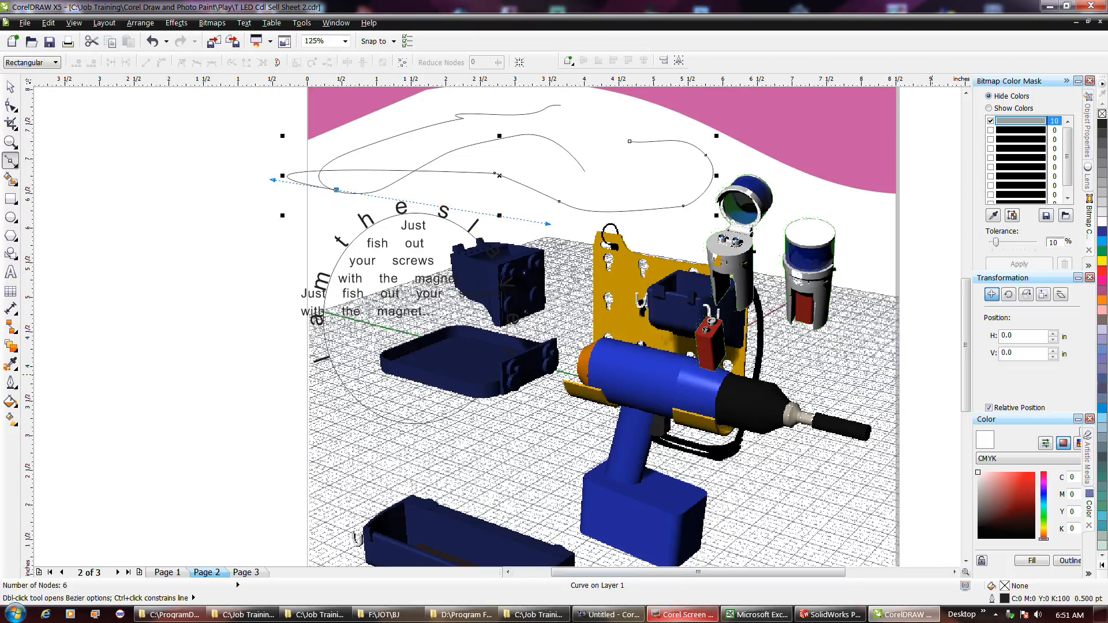
{"action": "left_click", "coordinate": [569, 124]}
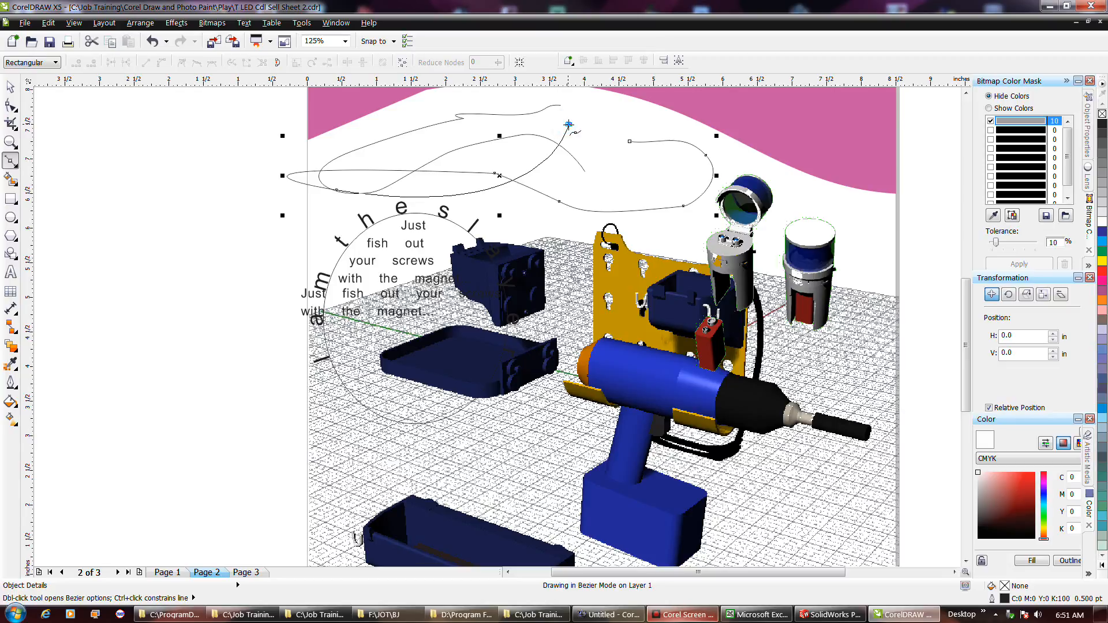
{"action": "left_click_drag", "start_coordinate": [569, 125], "coordinate": [616, 127]}
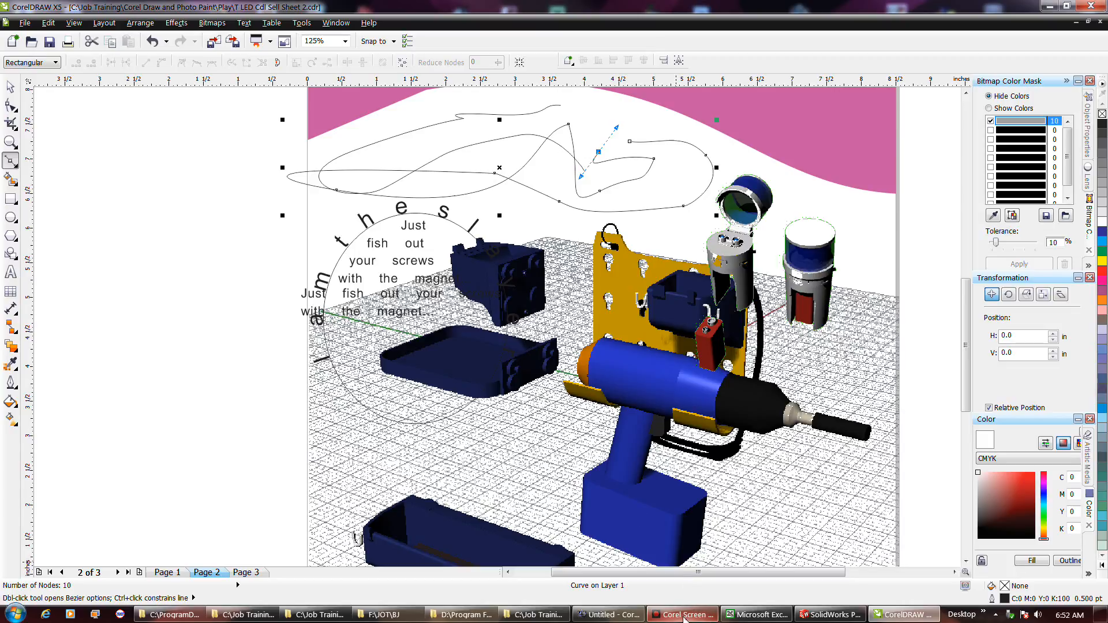
Step: Close the second looping Bezier curve above the circle by joining its end to its starting node with a rounded segment
{"action": "left_click", "coordinate": [630, 141]}
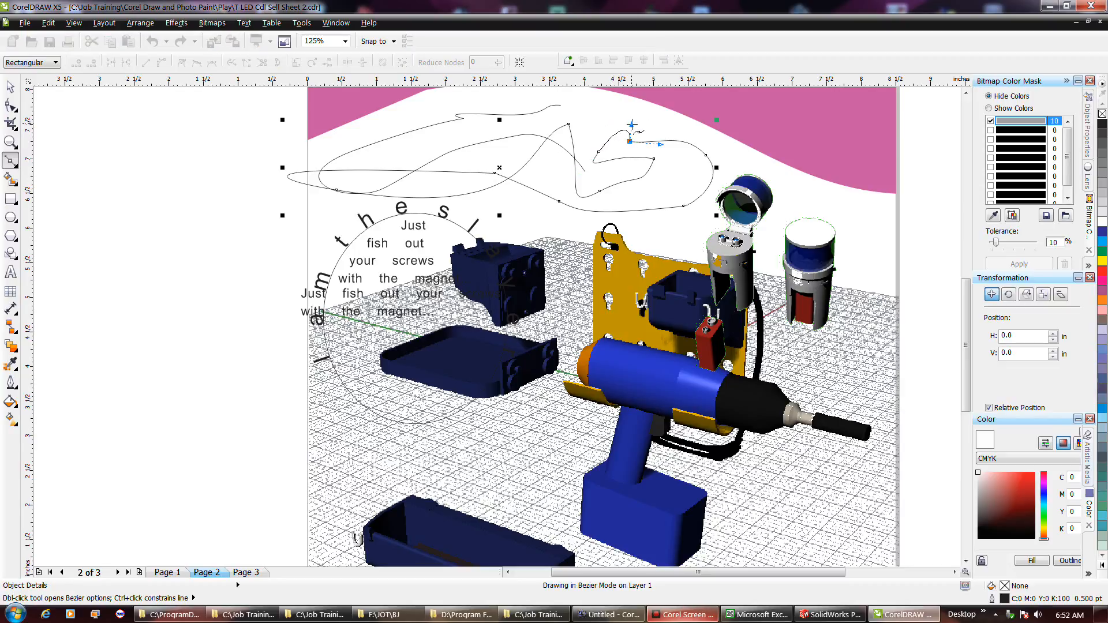
{"action": "left_click_drag", "start_coordinate": [631, 124], "coordinate": [631, 124]}
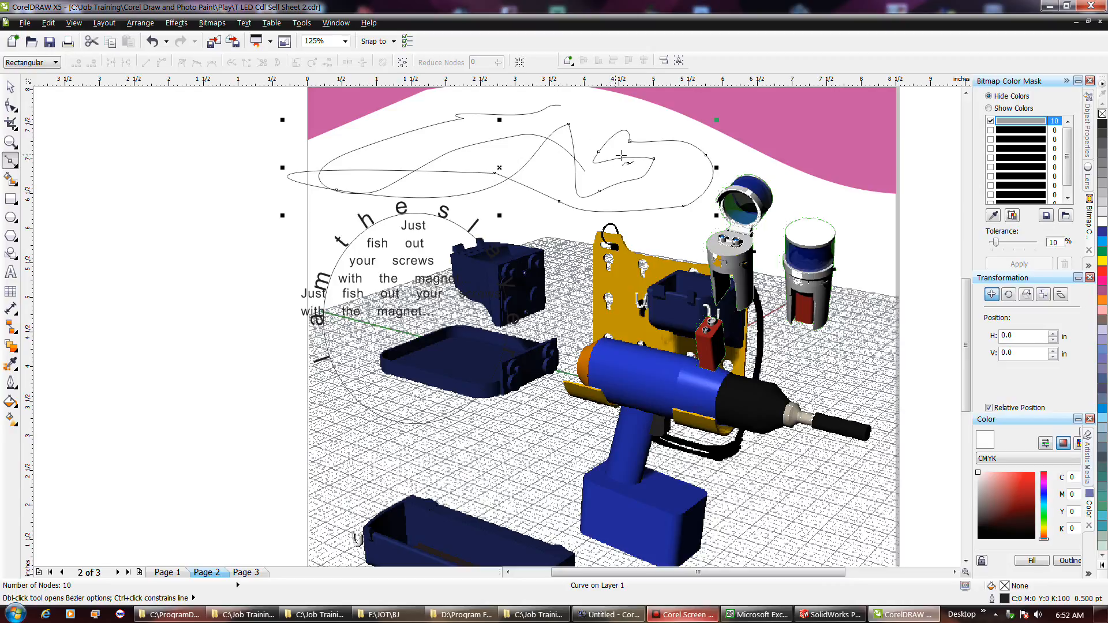
Step: Draw a nine-node Bezier curve from inside the closed loop out to the blank area beside the page, mixing smooth bends and straight segments
{"action": "left_click", "coordinate": [655, 158]}
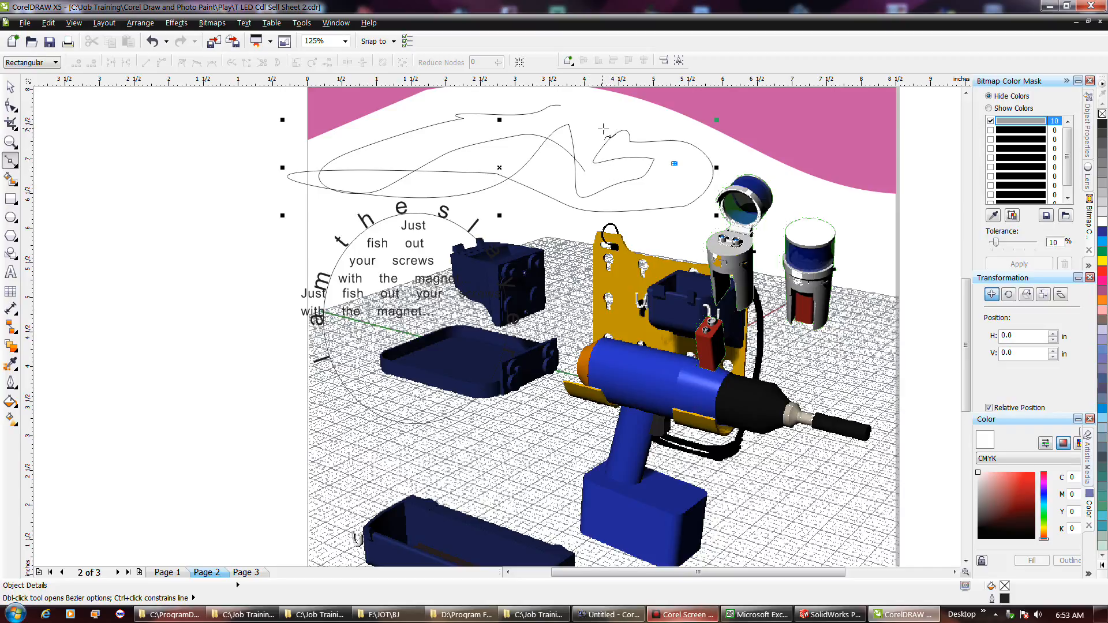
{"action": "left_click", "coordinate": [126, 285]}
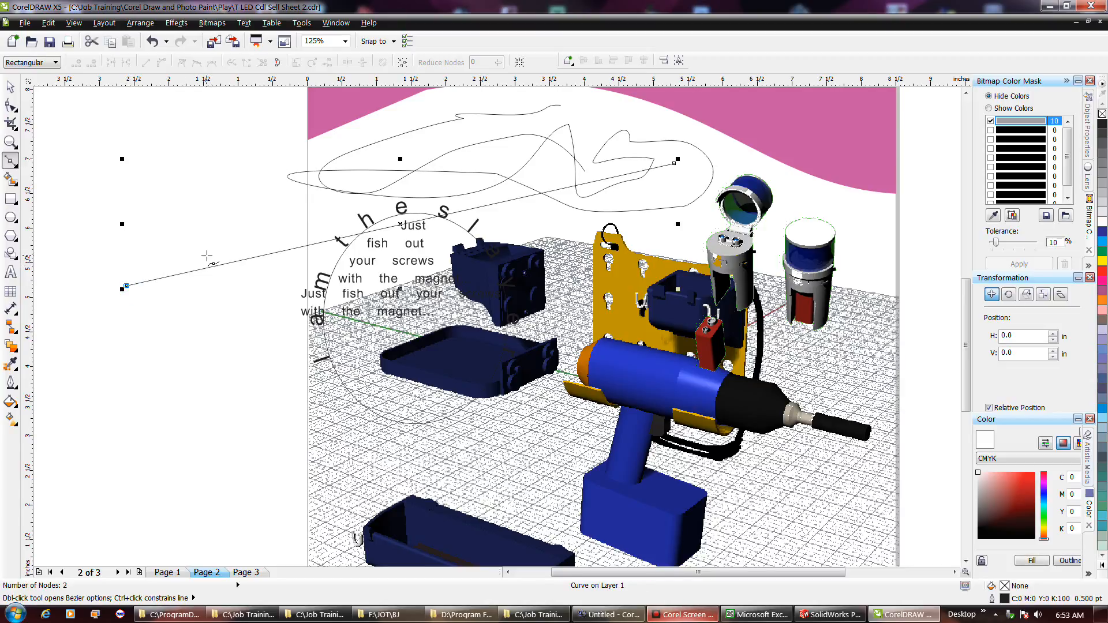
{"action": "left_click_drag", "start_coordinate": [136, 222], "coordinate": [236, 173]}
{"action": "left_click", "coordinate": [196, 136]}
{"action": "left_click", "coordinate": [163, 143]}
{"action": "left_click", "coordinate": [136, 175]}
{"action": "left_click", "coordinate": [160, 201]}
{"action": "double_click", "coordinate": [195, 198]}
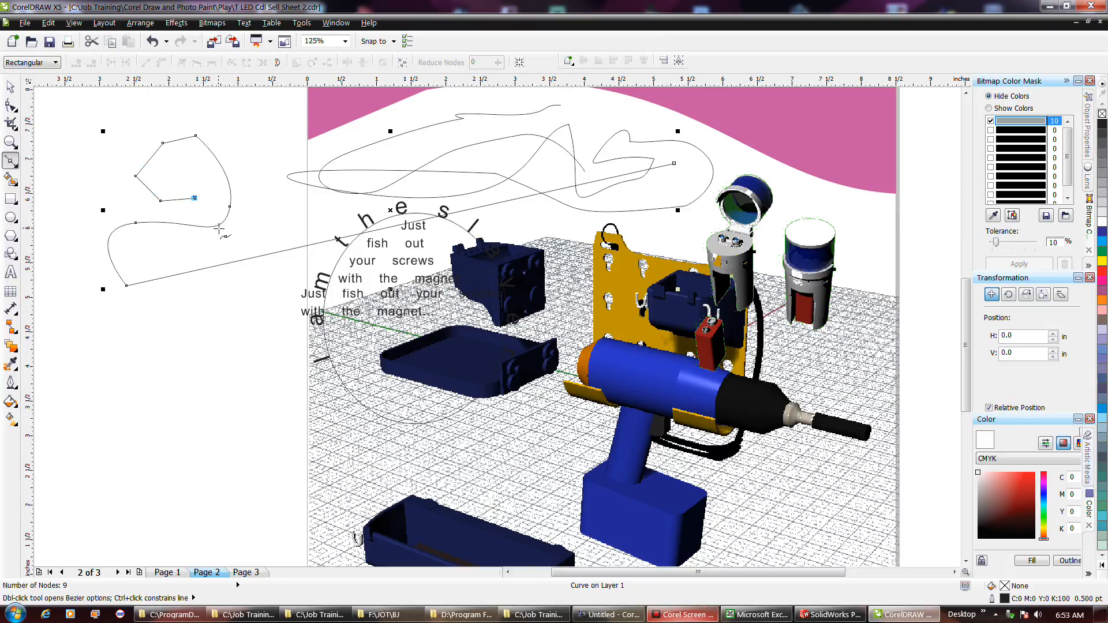
Step: Extend the curve beside the page with straight segments meeting at sharp corners, replacing the misplaced node near its end
{"action": "left_click_drag", "start_coordinate": [194, 198], "coordinate": [185, 175]}
{"action": "left_click", "coordinate": [195, 198]}
{"action": "left_click", "coordinate": [210, 212]}
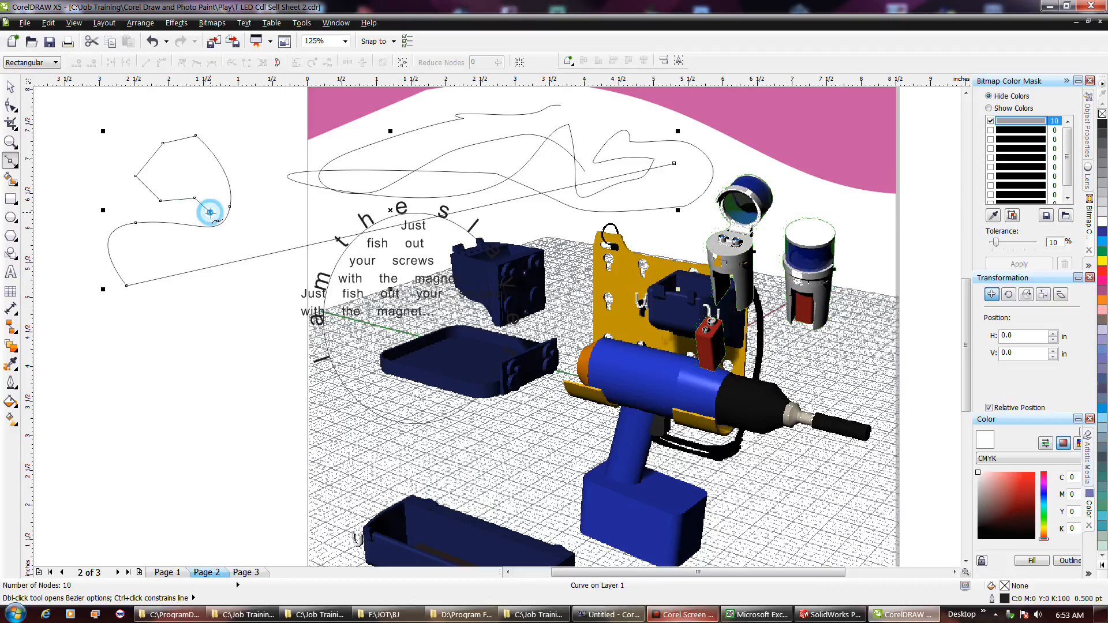
{"action": "left_click_drag", "start_coordinate": [216, 189], "coordinate": [211, 171]}
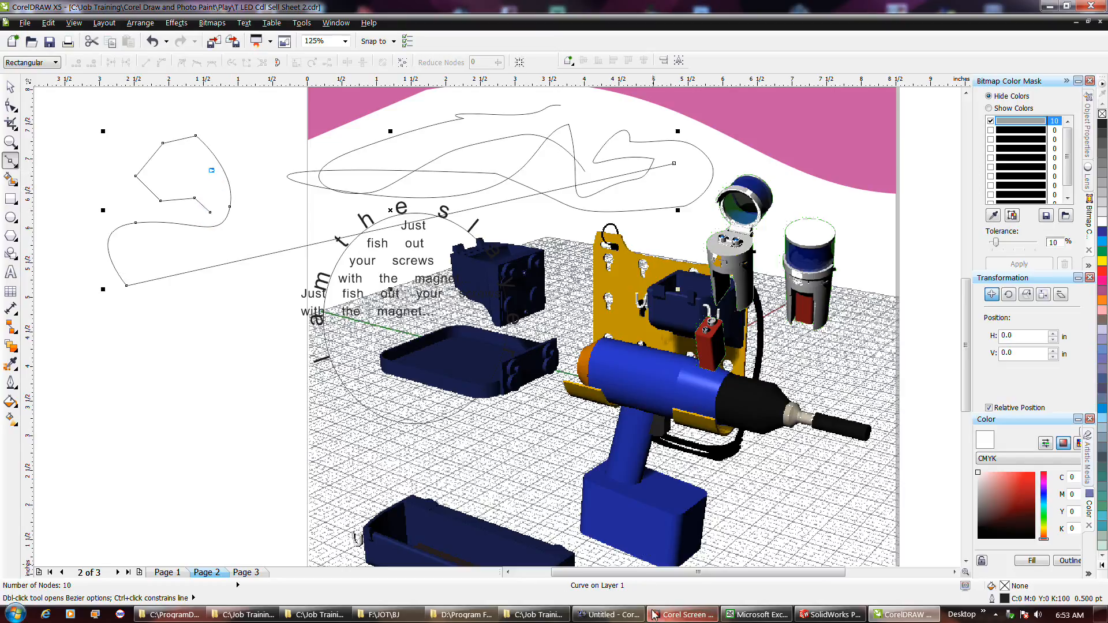
{"action": "left_click", "coordinate": [214, 188]}
{"action": "left_click", "coordinate": [190, 164]}
{"action": "left_click", "coordinate": [189, 164]}
{"action": "left_click", "coordinate": [269, 136]}
{"action": "left_click", "coordinate": [680, 615]}
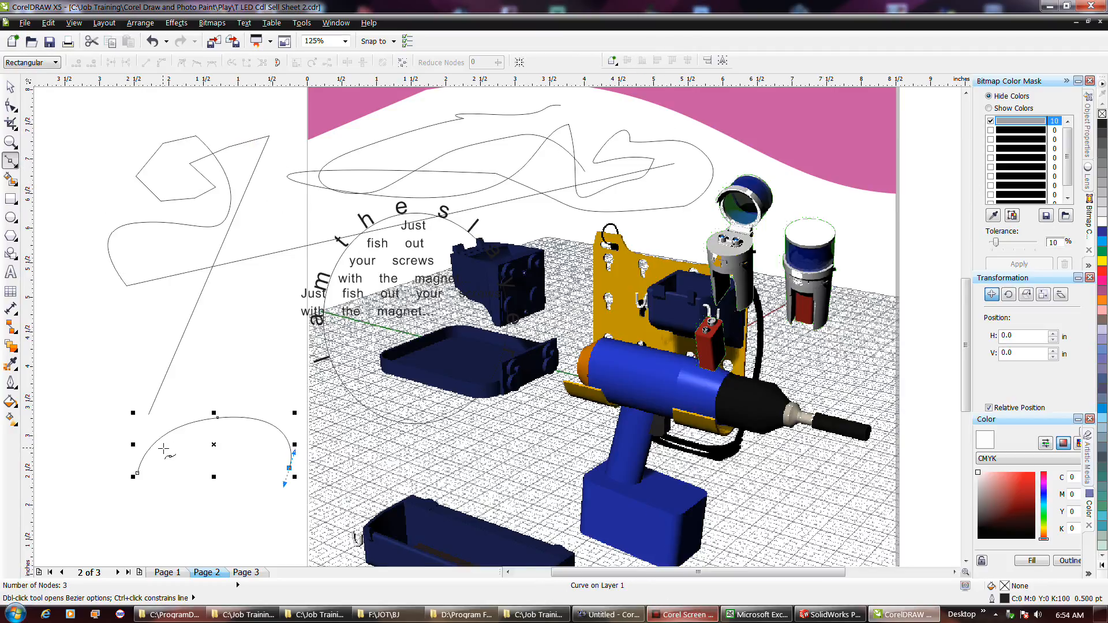
Step: Extend the arched Bezier curve beside the page's lower part to eight nodes, with smooth bends and a corner, and close it at its starting node
{"action": "left_click", "coordinate": [223, 520]}
{"action": "mouse_move", "coordinate": [158, 515]}
{"action": "left_mouse_down"}
{"action": "mouse_move", "coordinate": [131, 504]}
{"action": "mouse_move", "coordinate": [143, 494]}
{"action": "mouse_move", "coordinate": [158, 514]}
{"action": "mouse_move", "coordinate": [165, 474]}
{"action": "mouse_move", "coordinate": [121, 487]}
{"action": "left_mouse_up"}
{"action": "left_click", "coordinate": [69, 451]}
{"action": "left_click_drag", "start_coordinate": [69, 451], "coordinate": [113, 405]}
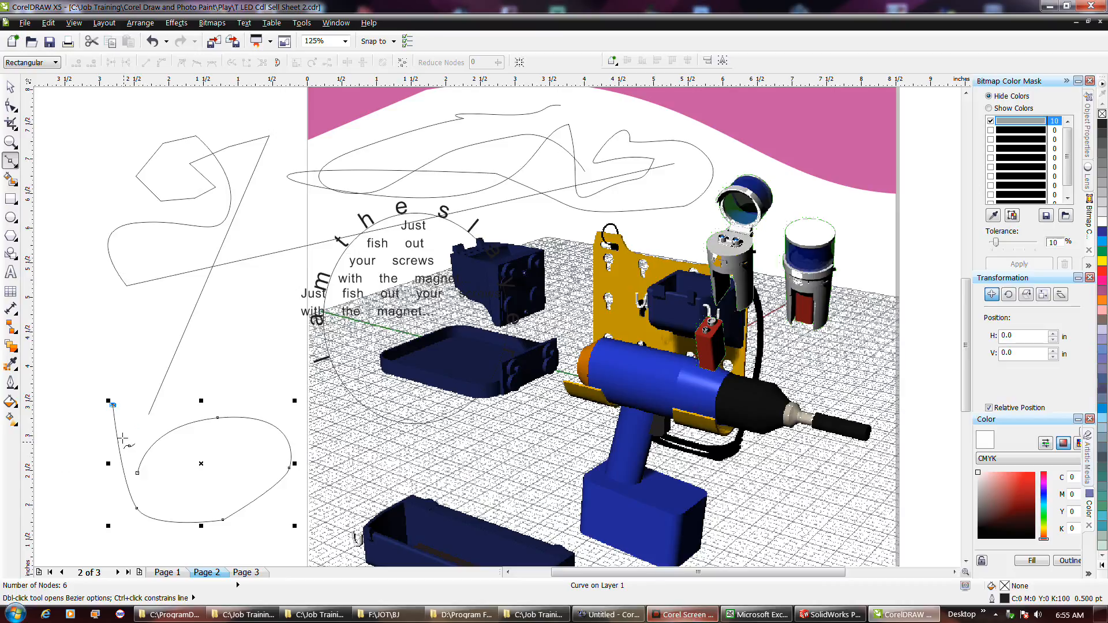
{"action": "left_click", "coordinate": [112, 404]}
{"action": "left_click_drag", "start_coordinate": [112, 404], "coordinate": [101, 326]}
{"action": "key", "text": "space"}
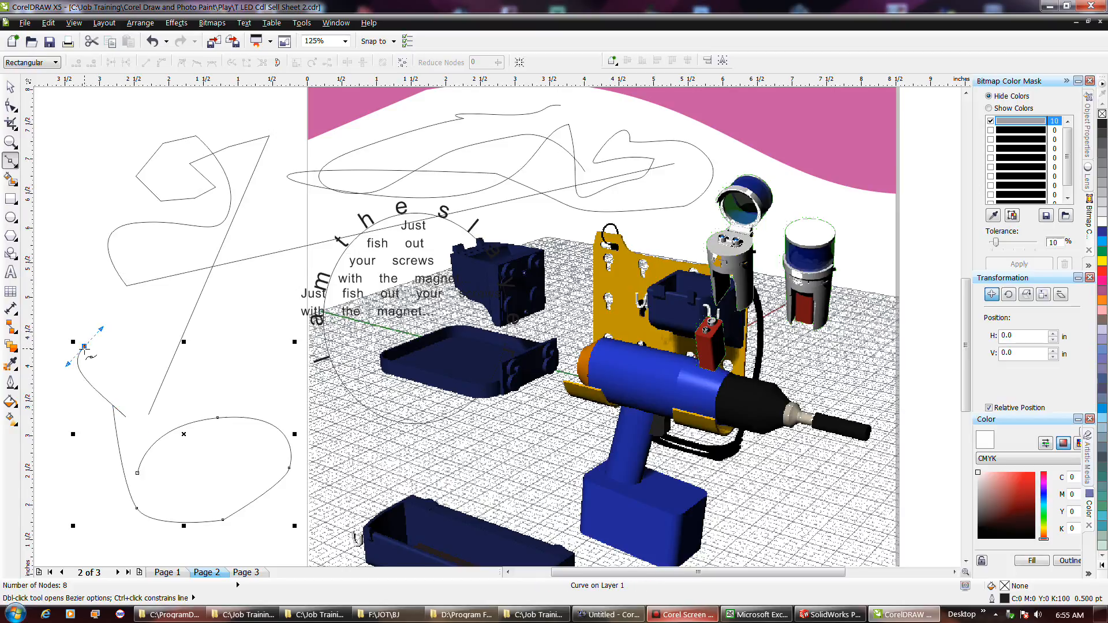
{"action": "mouse_move", "coordinate": [84, 347]}
{"action": "left_mouse_down"}
{"action": "mouse_move", "coordinate": [80, 329]}
{"action": "mouse_move", "coordinate": [116, 318]}
{"action": "mouse_move", "coordinate": [139, 333]}
{"action": "mouse_move", "coordinate": [132, 325]}
{"action": "left_mouse_up"}
{"action": "left_click_drag", "start_coordinate": [137, 474], "coordinate": [173, 471]}
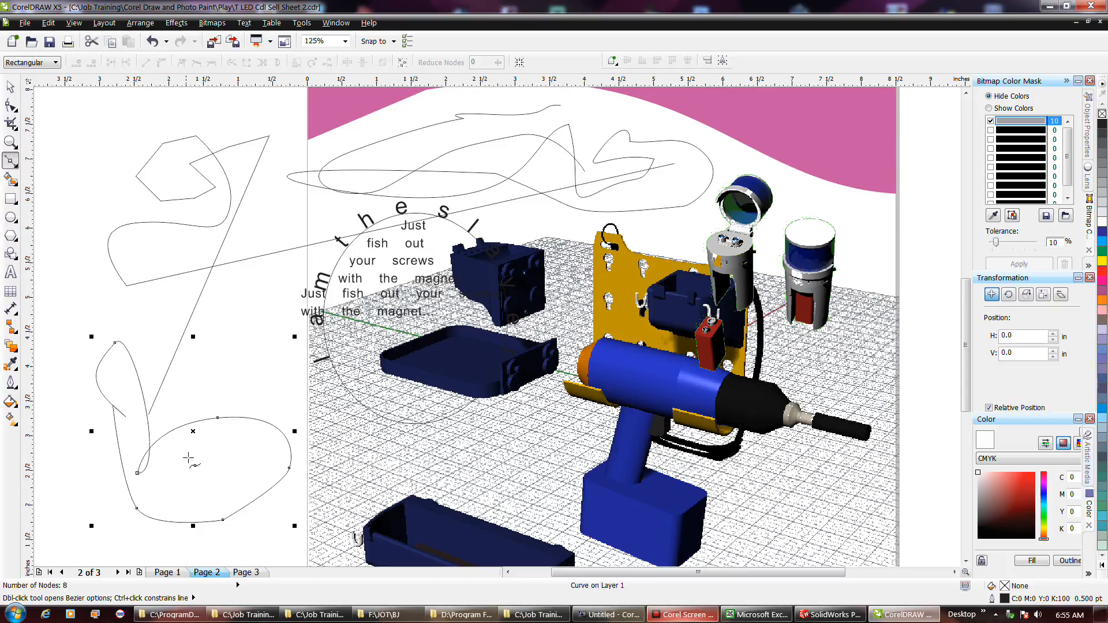
Step: Switch back and forth repeatedly between the Pick tool and the Bezier tool with the closed curve selected
{"action": "right_click", "coordinate": [191, 418]}
{"action": "left_click", "coordinate": [210, 414]}
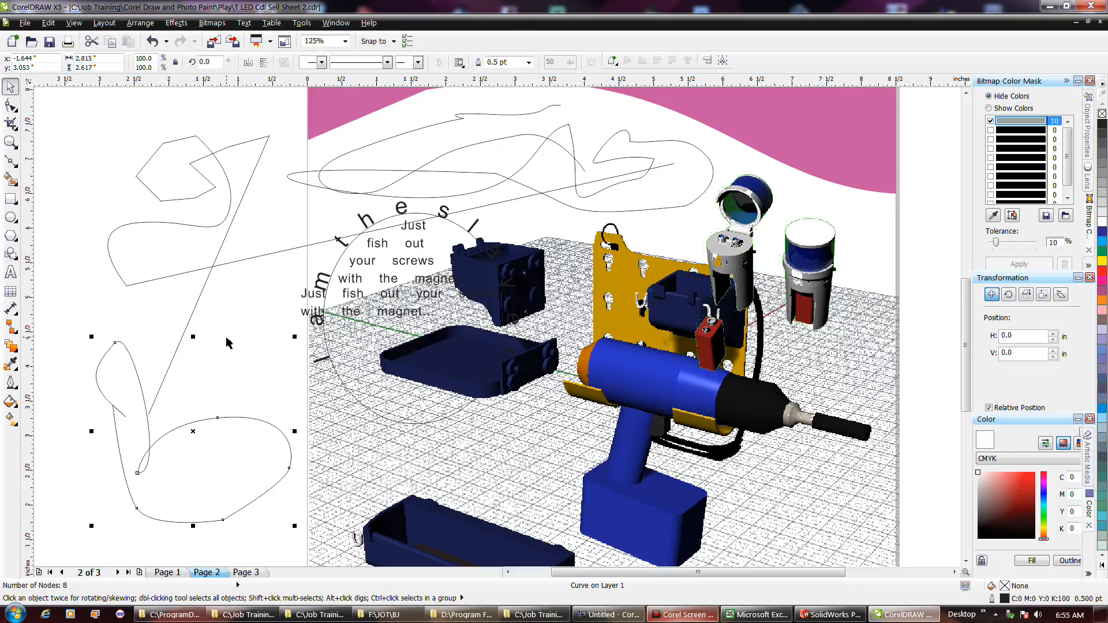
{"action": "key", "text": "F5"}
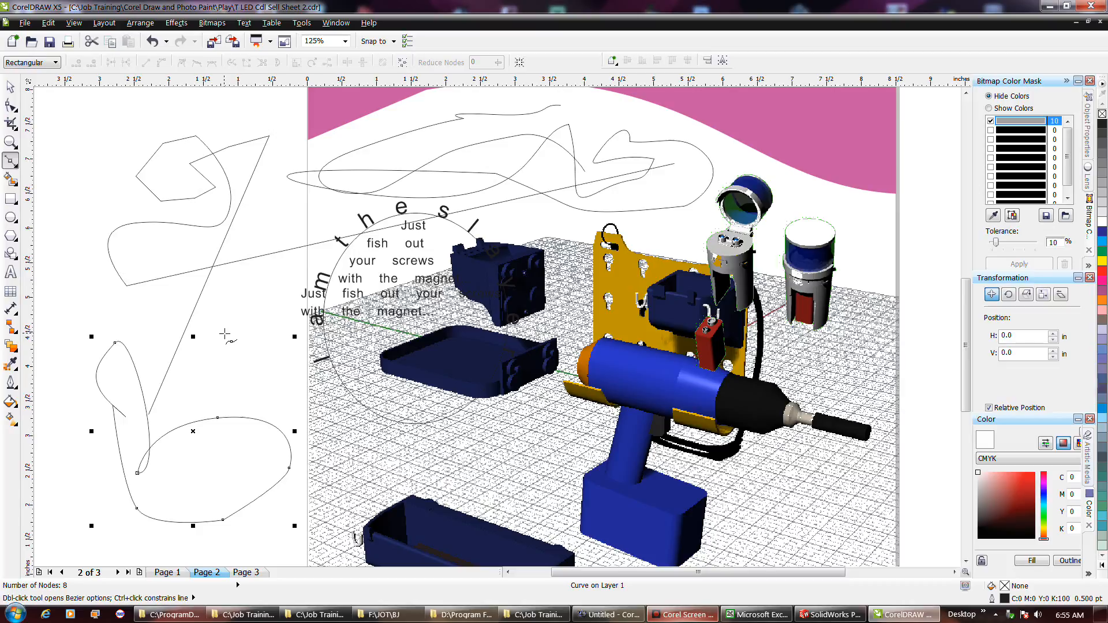
{"action": "key", "text": "space"}
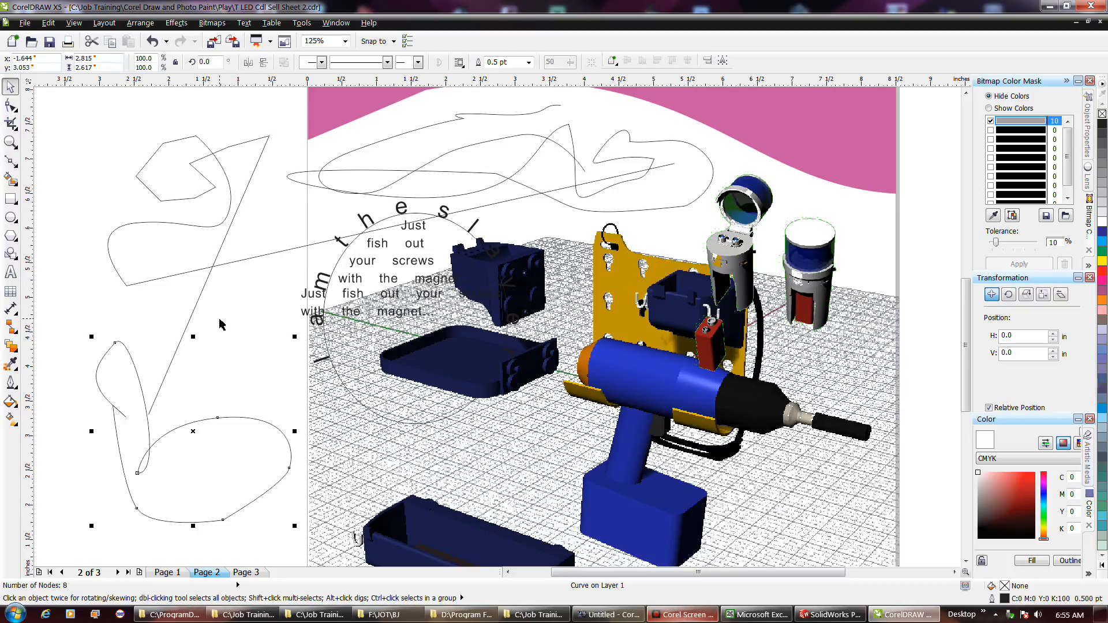
{"action": "key", "text": "space"}
{"action": "key", "text": "space"}
{"action": "key", "text": "space"}
{"action": "key", "text": "space"}
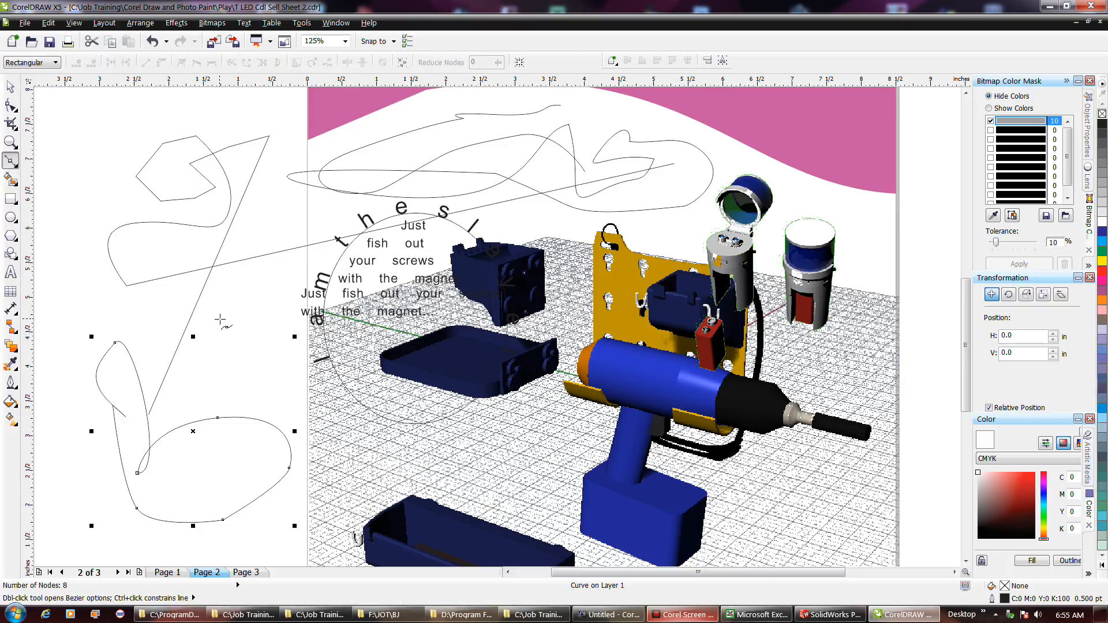
{"action": "key", "text": "space"}
{"action": "key", "text": "space"}
{"action": "key", "text": "space"}
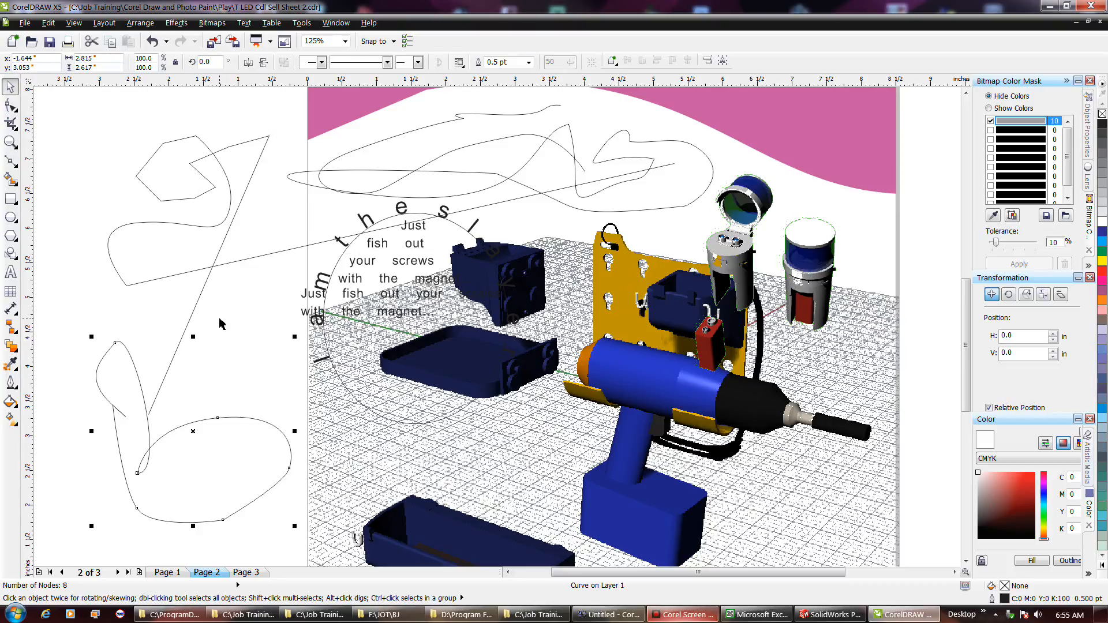
{"action": "key", "text": "space"}
{"action": "key", "text": "space"}
{"action": "key", "text": "space"}
{"action": "key", "text": "space"}
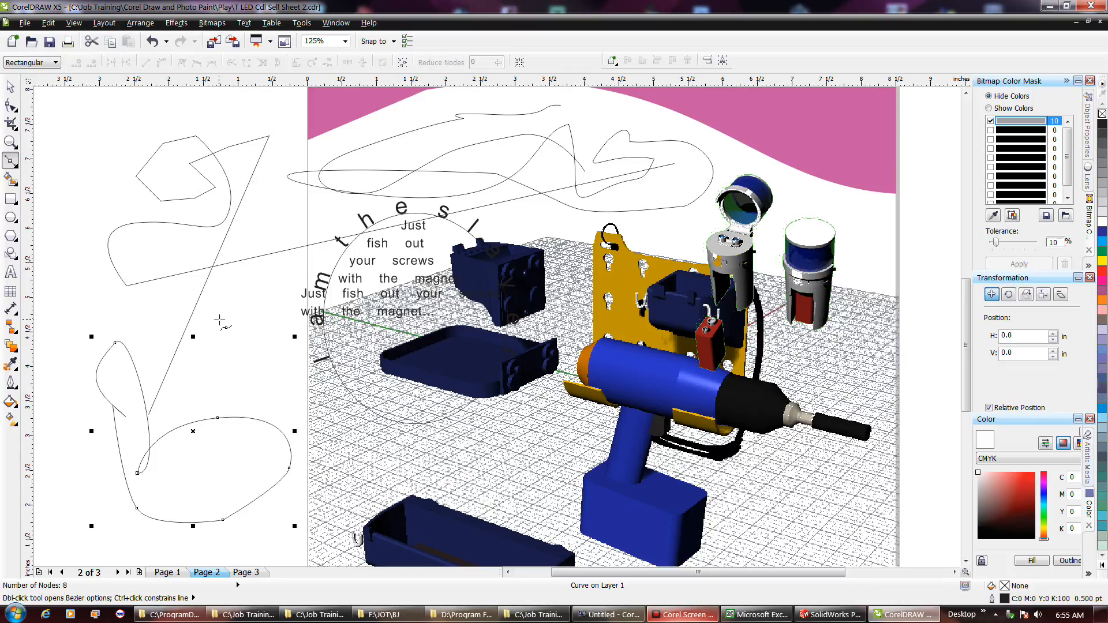
Step: Draw a four-node, hook-shaped Bezier curve about 1.26 × 1.76 in above the closed curve, and deselect it with the Pick tool
{"action": "left_click", "coordinate": [218, 316]}
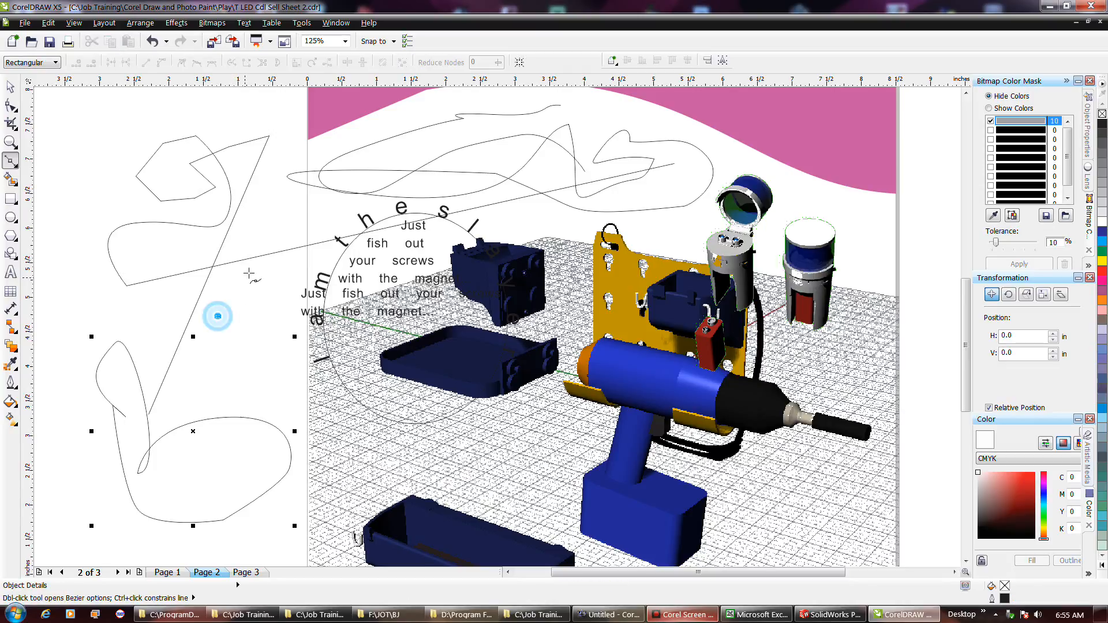
{"action": "left_click", "coordinate": [265, 241]}
{"action": "left_click_drag", "start_coordinate": [300, 265], "coordinate": [257, 349]}
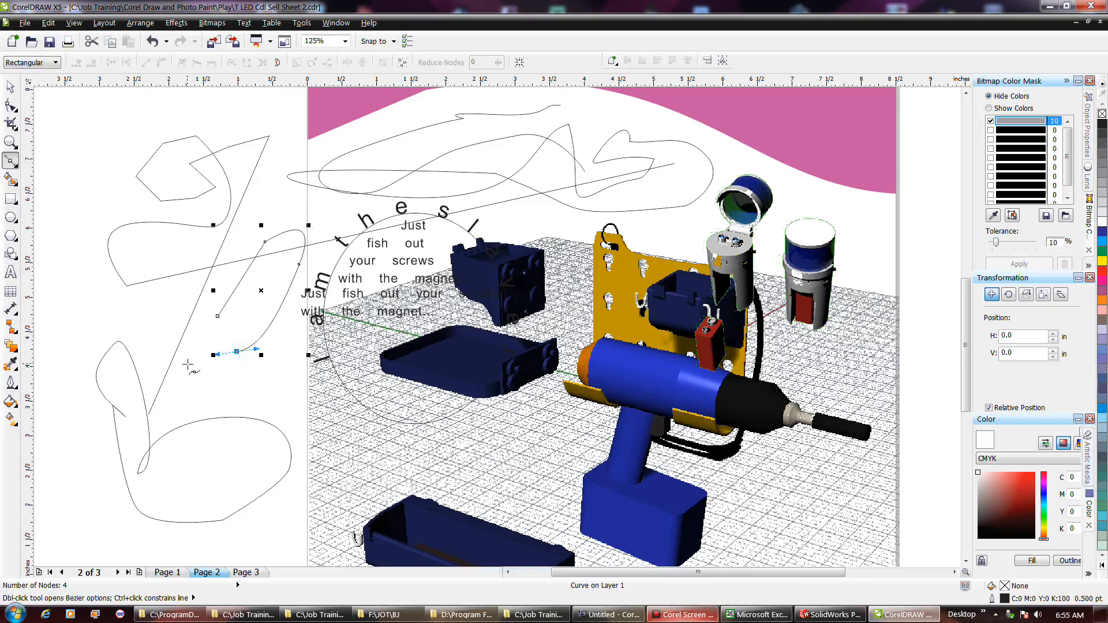
{"action": "key", "text": "space"}
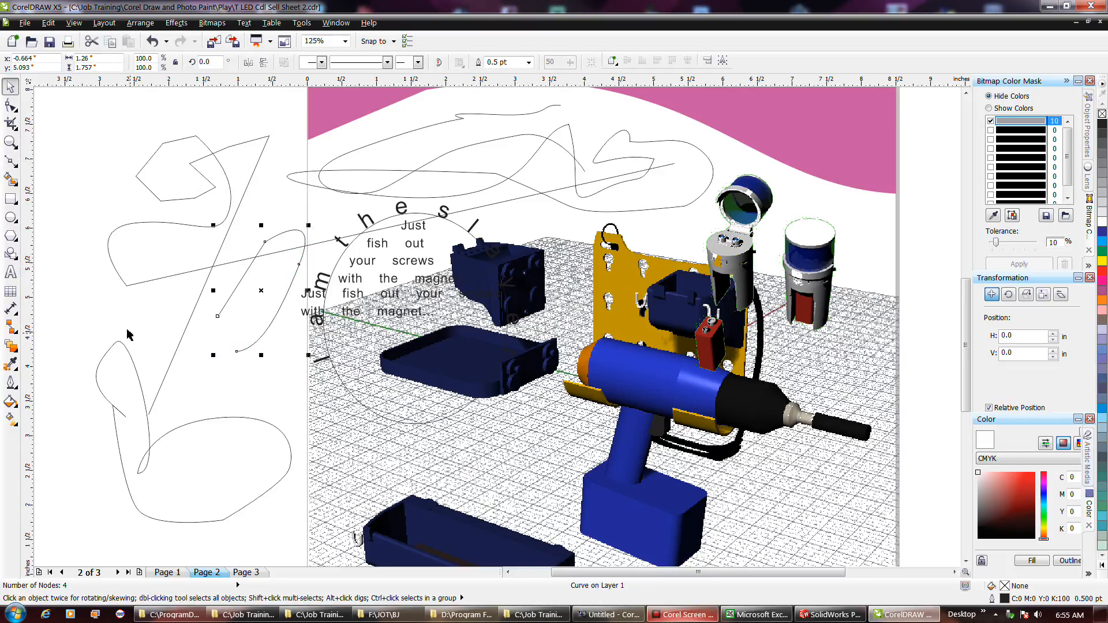
{"action": "left_click", "coordinate": [64, 214]}
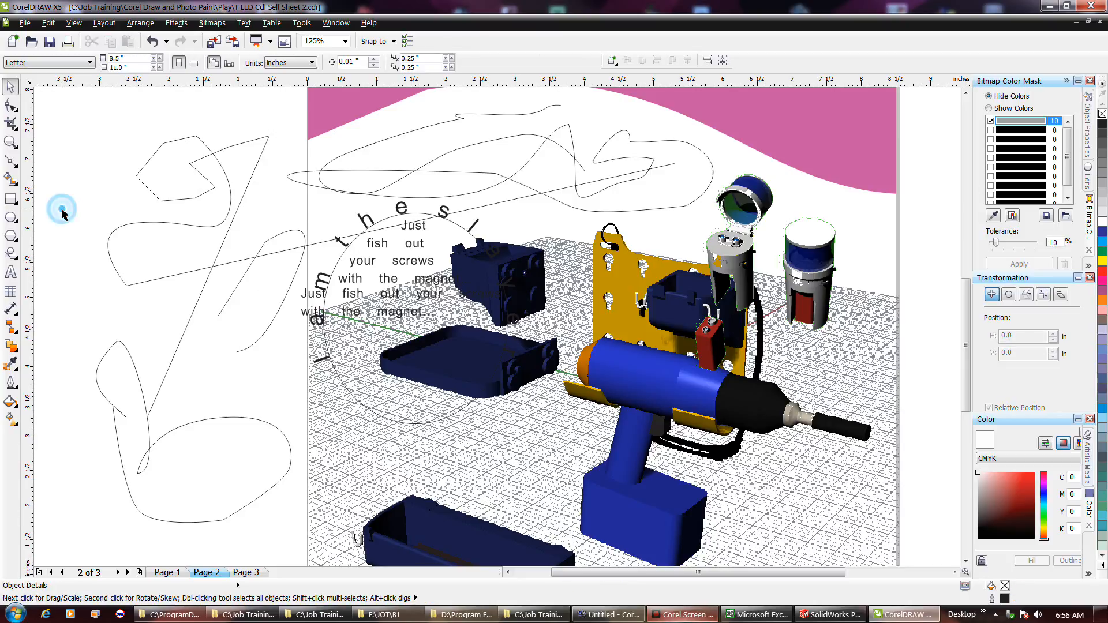
Step: Return to the Bezier tool and draw a three-node curve with one straight and one rounded segment beside the polygon-like outline
{"action": "key", "text": "space"}
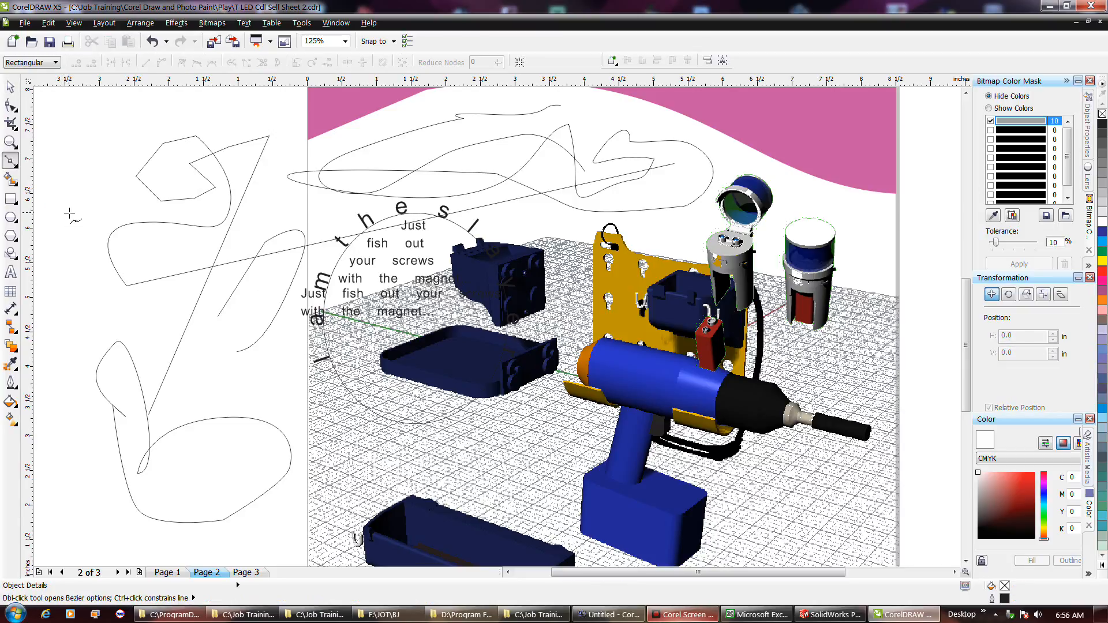
{"action": "left_click", "coordinate": [74, 220]}
{"action": "left_click", "coordinate": [103, 166]}
{"action": "left_click", "coordinate": [127, 198]}
{"action": "left_click_drag", "start_coordinate": [126, 198], "coordinate": [116, 231]}
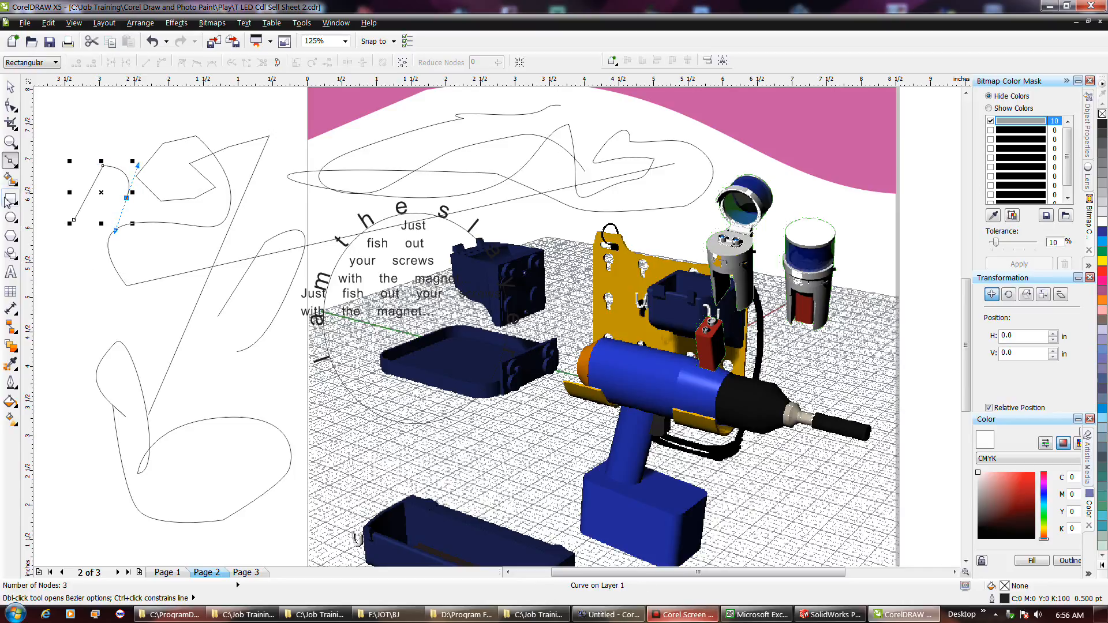
Step: Draw a small rectangle about 0.57 × 0.48 in below the three-node curve
{"action": "left_click", "coordinate": [9, 199]}
{"action": "left_click_drag", "start_coordinate": [66, 276], "coordinate": [113, 315]}
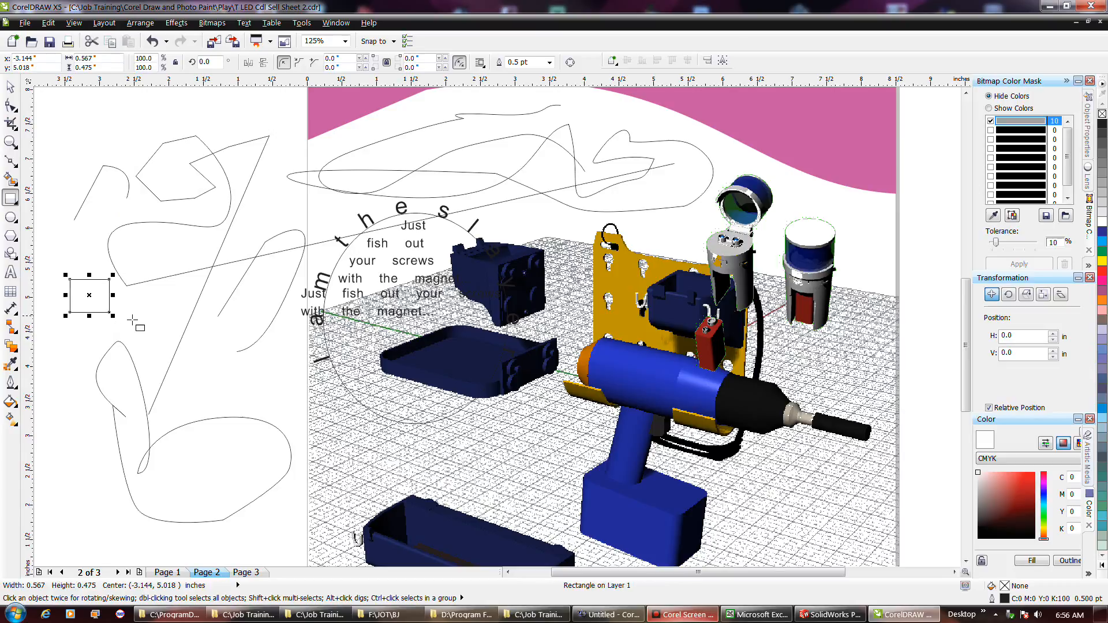
Step: Toggle repeatedly between the Pick tool and the Rectangle tool with the small rectangle selected
{"action": "key", "text": "space"}
{"action": "key", "text": "space"}
{"action": "key", "text": "space"}
{"action": "key", "text": "space"}
{"action": "key", "text": "space"}
{"action": "key", "text": "space"}
{"action": "key", "text": "space"}
{"action": "key", "text": "space"}
{"action": "key", "text": "space"}
{"action": "key", "text": "space"}
{"action": "key", "text": "space"}
Step: Clear the selection, return to the Rectangle tool and draw a second small rectangle beside the first one
{"action": "left_click", "coordinate": [161, 324]}
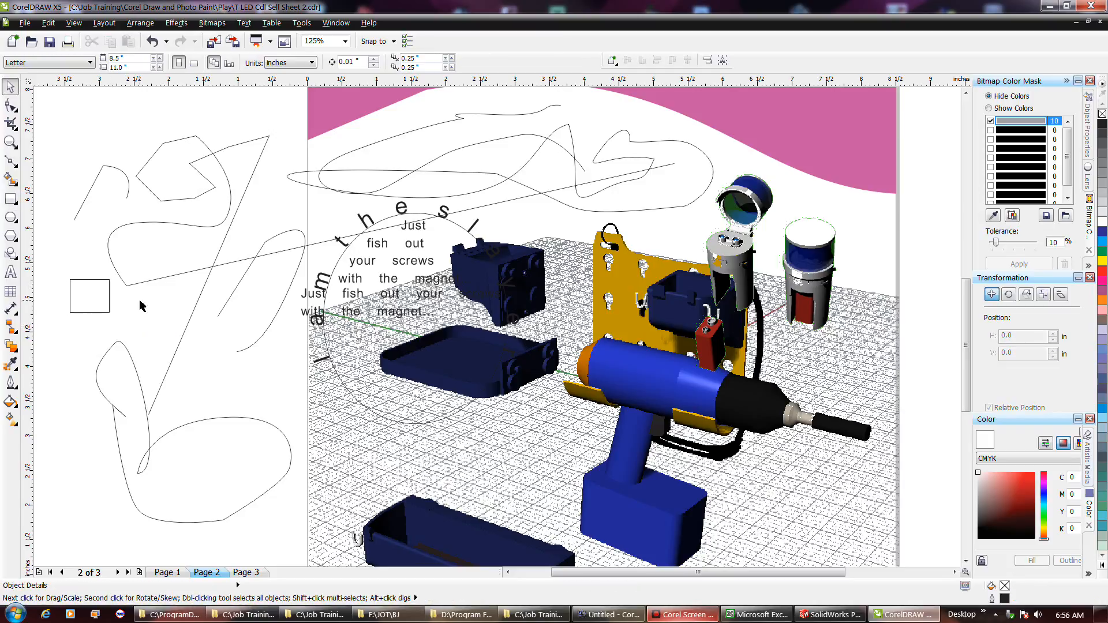
{"action": "key", "text": "space"}
{"action": "left_click_drag", "start_coordinate": [140, 304], "coordinate": [177, 334]}
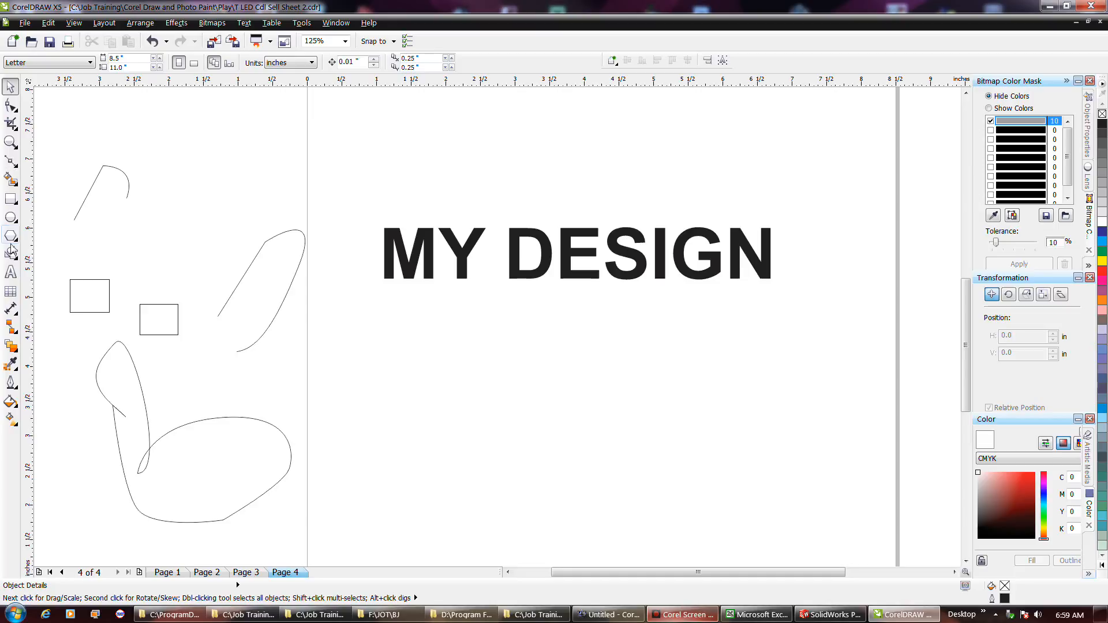
Step: Draw a rectangle about 6.25 × 0.87 in across the lower half of the MY DESIGN text on Page 4
{"action": "left_click", "coordinate": [10, 198]}
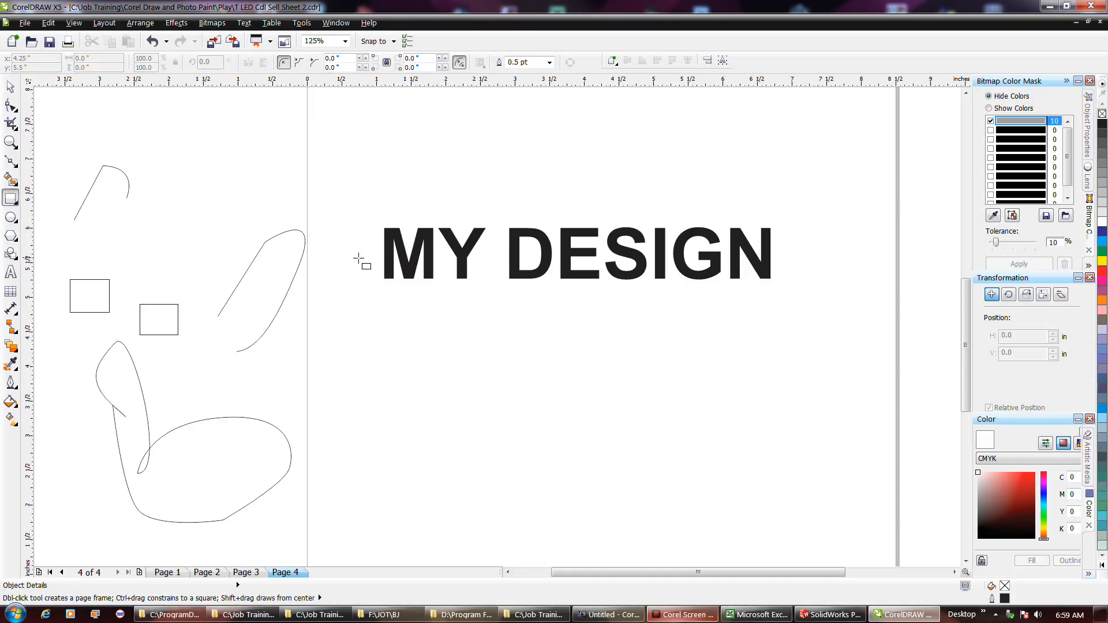
{"action": "left_click_drag", "start_coordinate": [359, 256], "coordinate": [791, 312]}
{"action": "left_click_drag", "start_coordinate": [576, 253], "coordinate": [576, 247]}
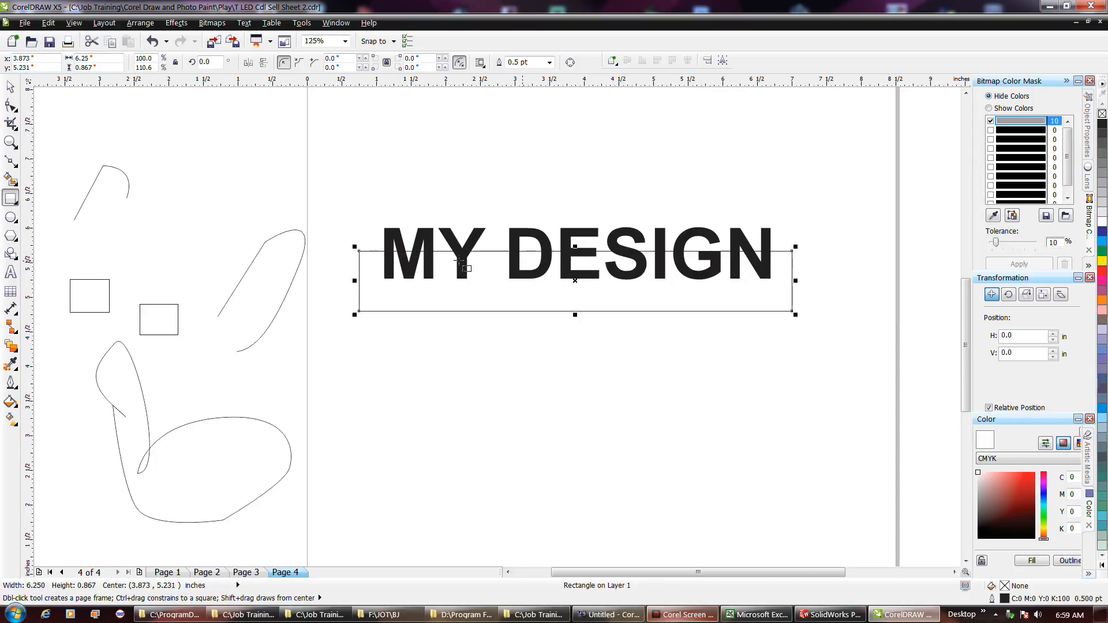
Step: Fill the parts of the letters in "MY" inside the rectangle with blue-grey (C40 M20 Y0 K40) using Smart Fill
{"action": "left_click", "coordinate": [11, 181]}
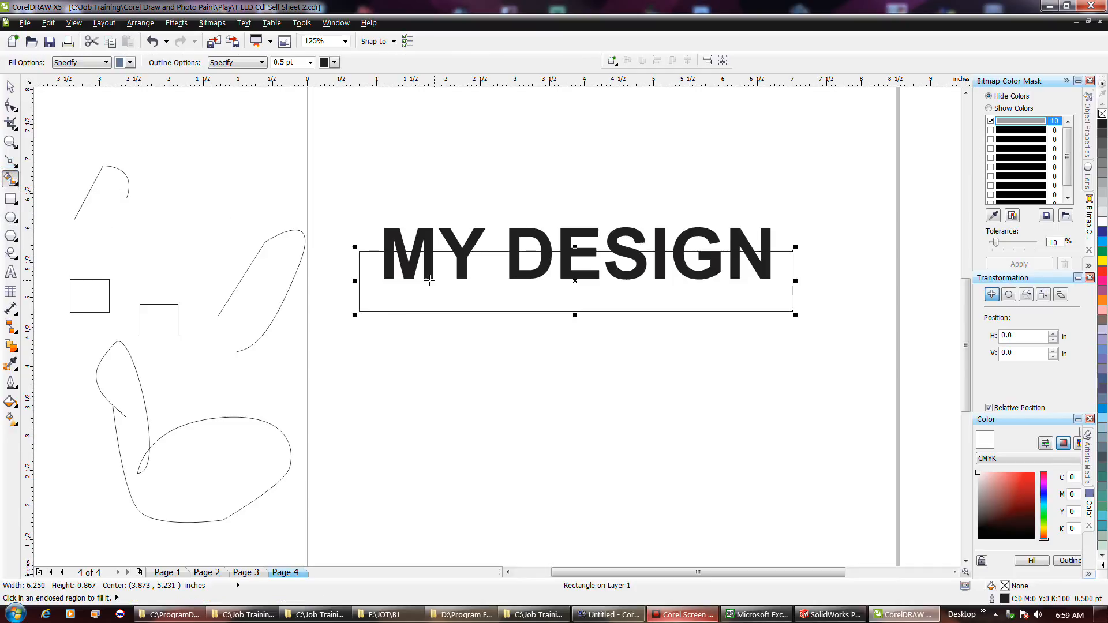
{"action": "left_click", "coordinate": [389, 273]}
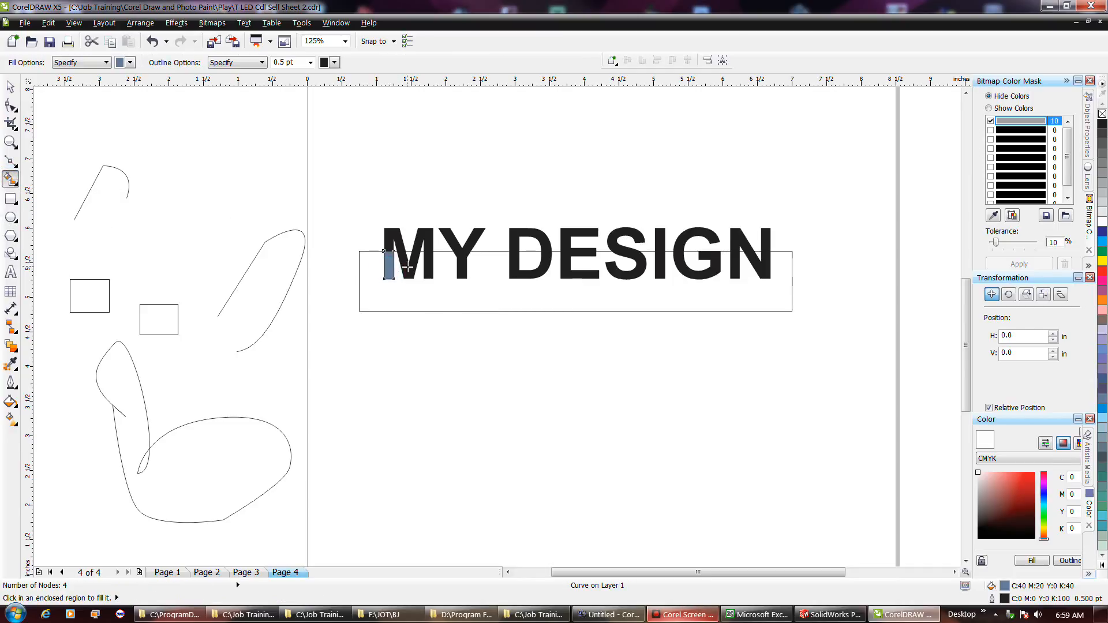
{"action": "left_click", "coordinate": [409, 270]}
{"action": "left_click", "coordinate": [428, 266]}
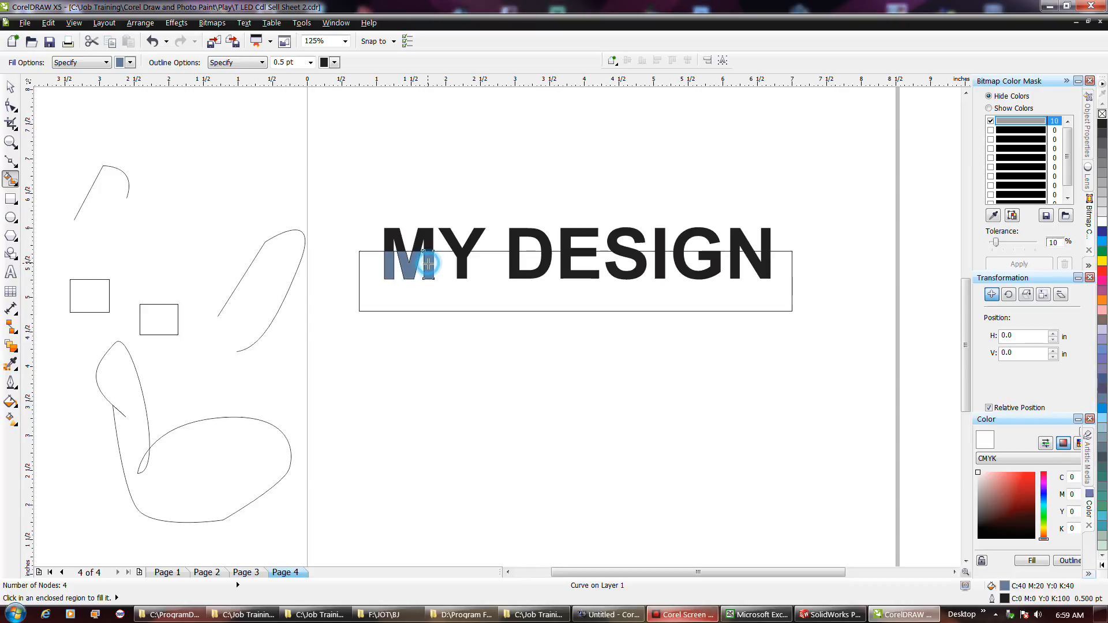
{"action": "left_click", "coordinate": [459, 269]}
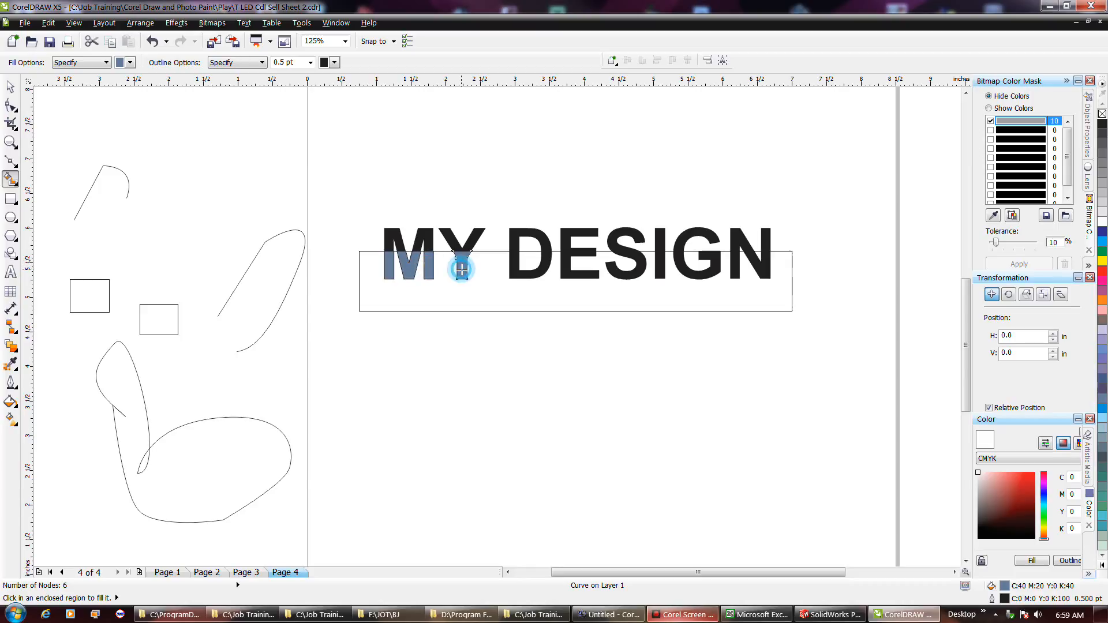
Step: Fill the parts of the letters in "DESIGN" inside the rectangle with the same blue-grey using Smart Fill
{"action": "left_click", "coordinate": [516, 271]}
{"action": "left_click", "coordinate": [567, 270]}
{"action": "left_click", "coordinate": [626, 274]}
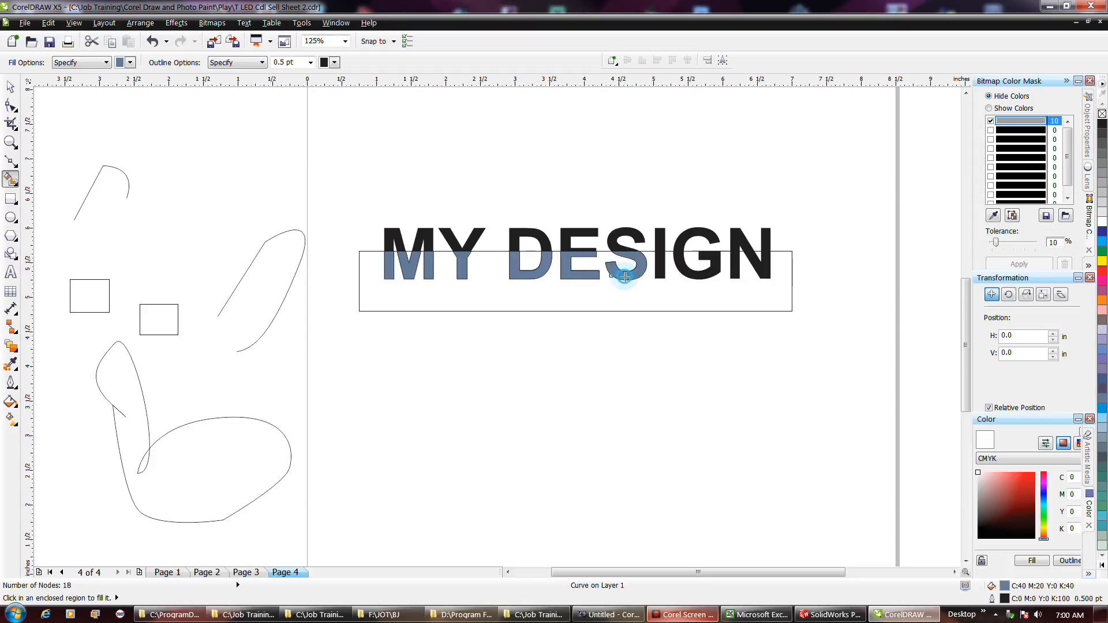
{"action": "left_click", "coordinate": [662, 272]}
{"action": "left_click", "coordinate": [684, 273]}
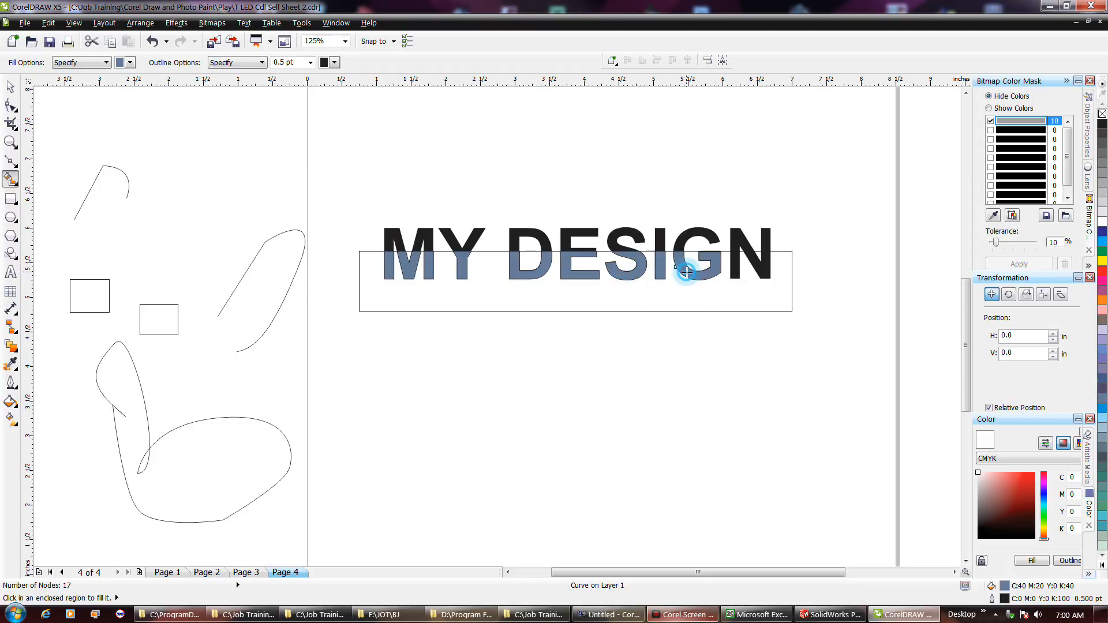
{"action": "left_click", "coordinate": [737, 272]}
{"action": "left_click", "coordinate": [764, 276]}
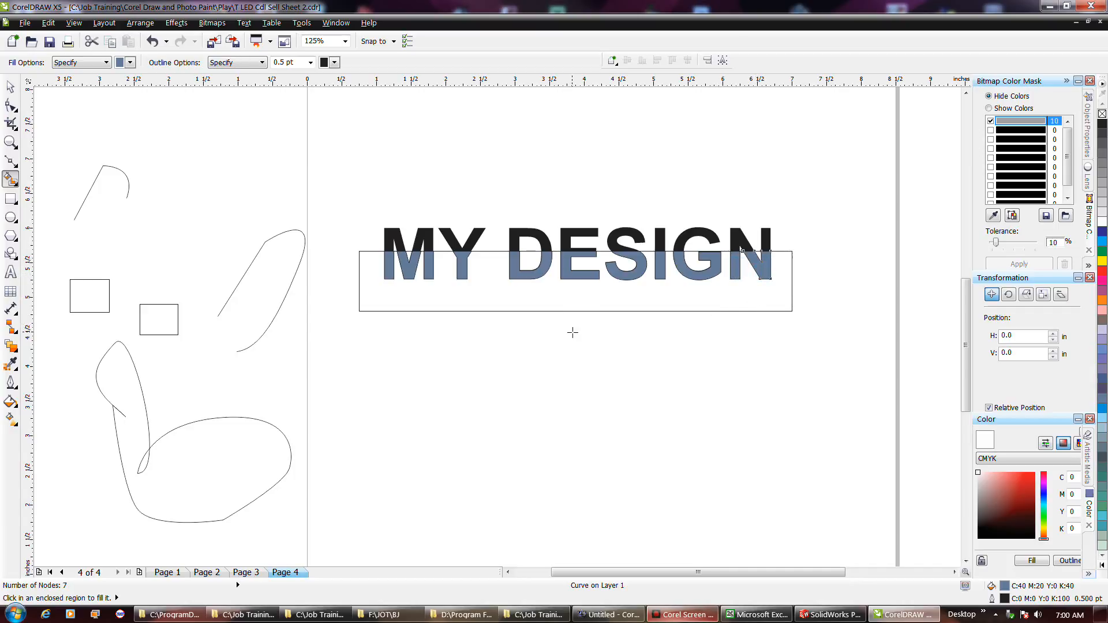
Step: Select the blue-grey lower pieces of the MY DESIGN letters and mirror them downward beneath the text as a reflection
{"action": "key", "text": "space"}
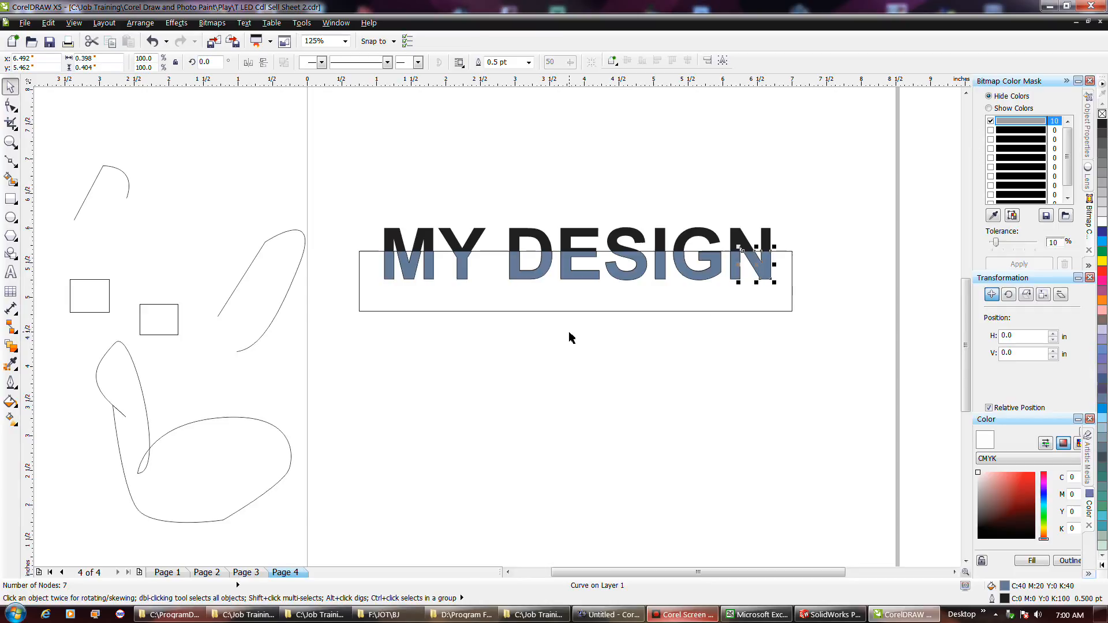
{"action": "left_click_drag", "start_coordinate": [335, 299], "coordinate": [808, 248]}
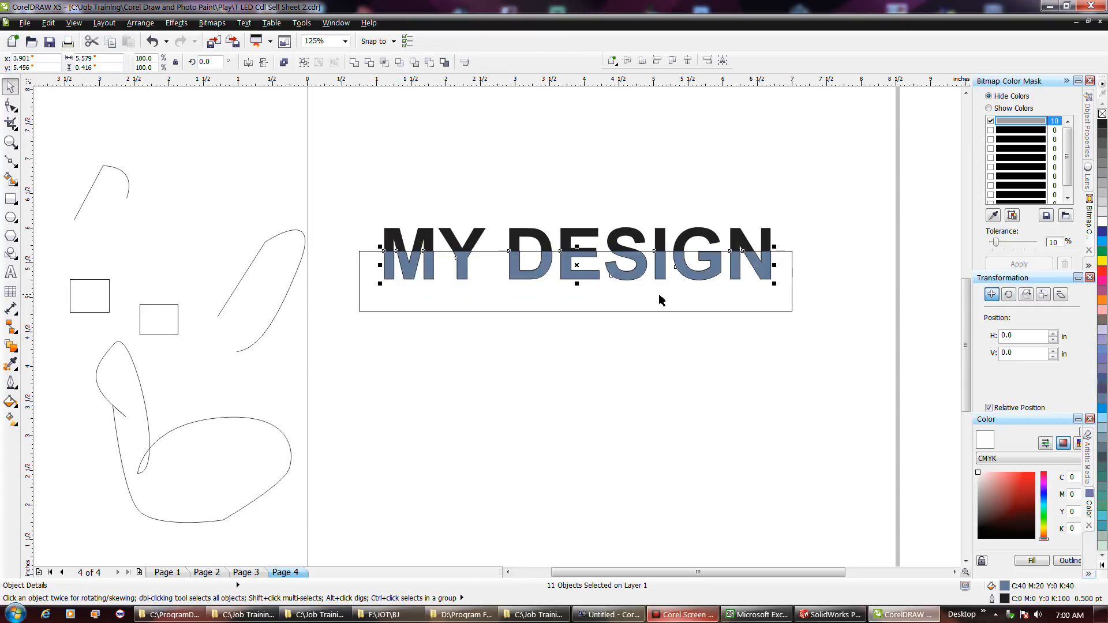
{"action": "left_click_drag", "start_coordinate": [580, 247], "coordinate": [588, 310]}
Step: Skew the reflected letter pieces to the right, fill them with 20% black (K20) and remove their outline
{"action": "left_click", "coordinate": [577, 297]}
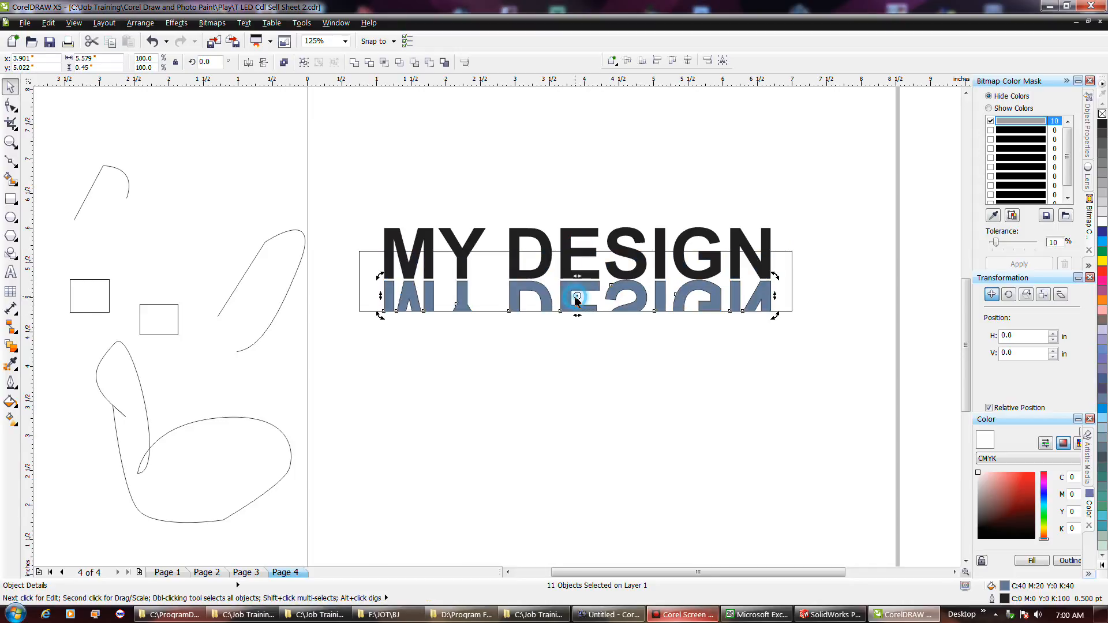
{"action": "mouse_move", "coordinate": [577, 315]}
{"action": "left_mouse_down"}
{"action": "mouse_move", "coordinate": [553, 317]}
{"action": "mouse_move", "coordinate": [597, 312]}
{"action": "left_mouse_up"}
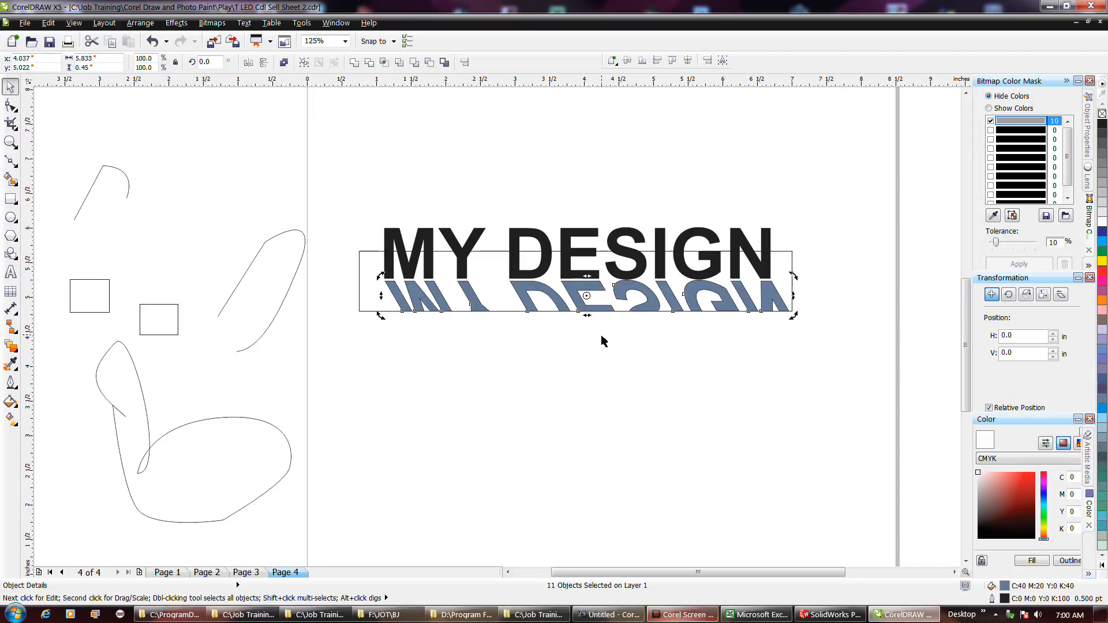
{"action": "left_click", "coordinate": [1101, 205]}
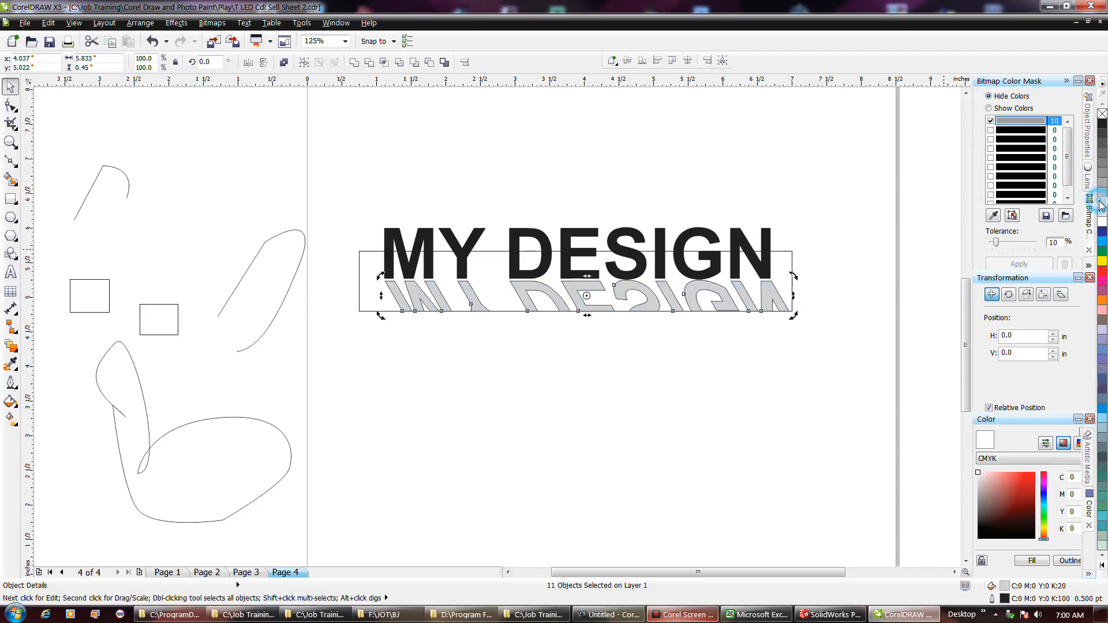
{"action": "right_click", "coordinate": [1101, 114]}
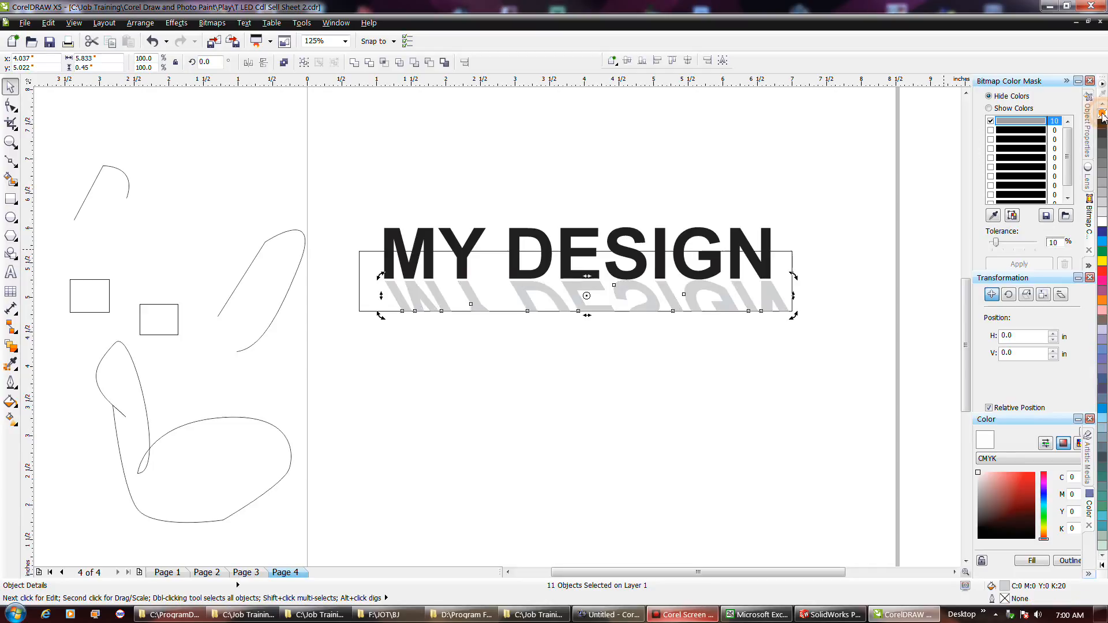
Step: Give the rectangle across the lettering a 10% black (K10) fill and a matching 10% black outline
{"action": "left_click", "coordinate": [792, 267]}
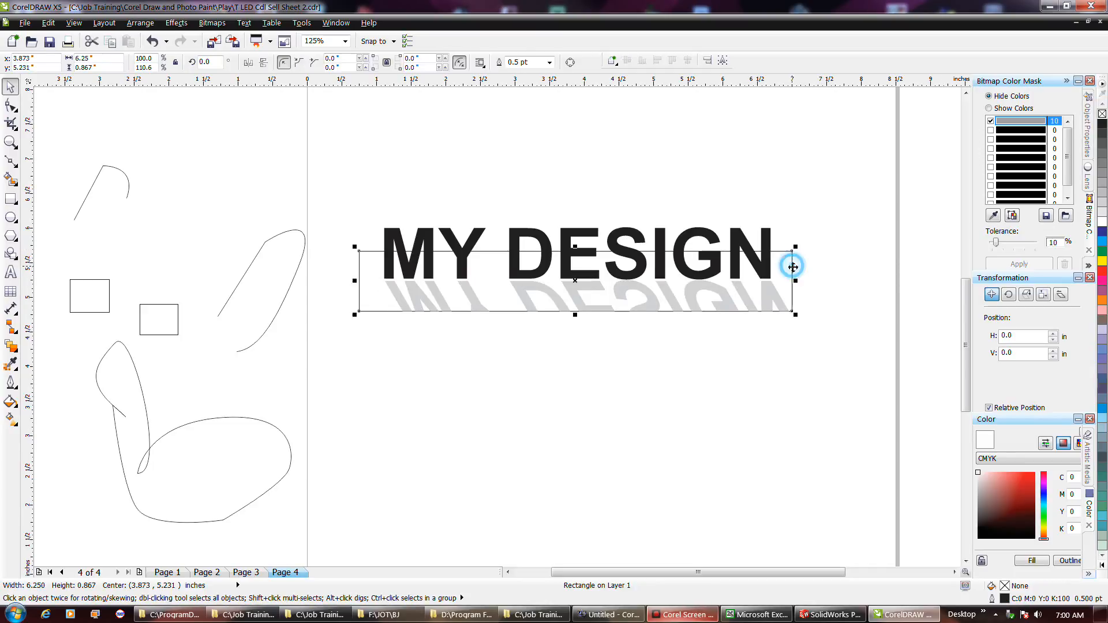
{"action": "left_click", "coordinate": [1102, 213]}
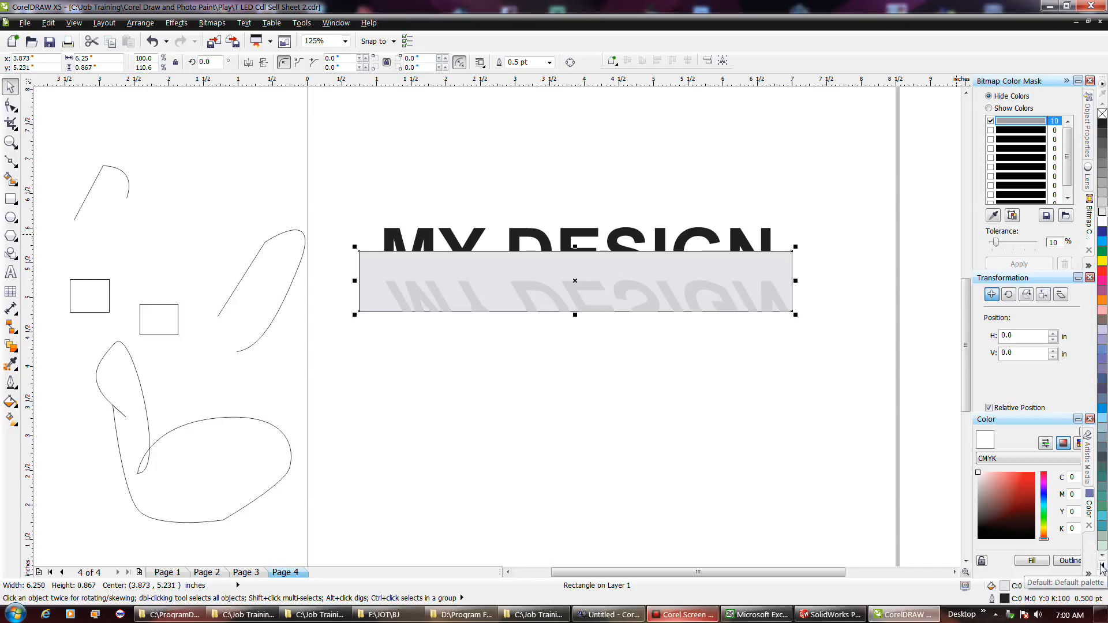
{"action": "right_click", "coordinate": [1103, 218]}
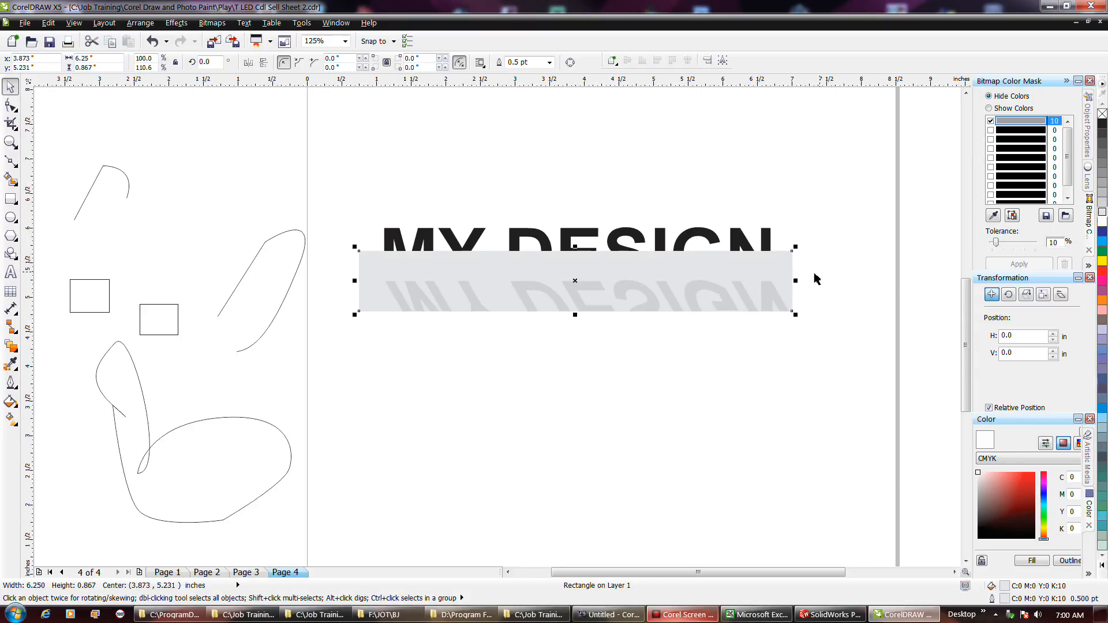
Step: Send the grey rectangle behind the lettering and lower its upper edge to a height of about 0.54 in
{"action": "right_click", "coordinate": [778, 271]}
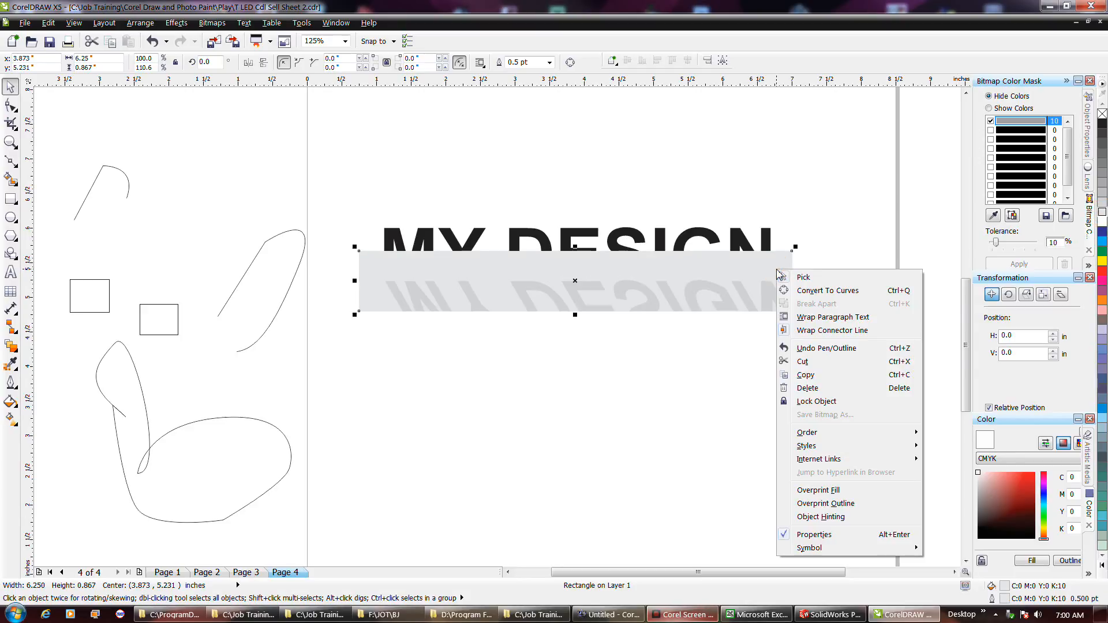
{"action": "left_click", "coordinate": [574, 248]}
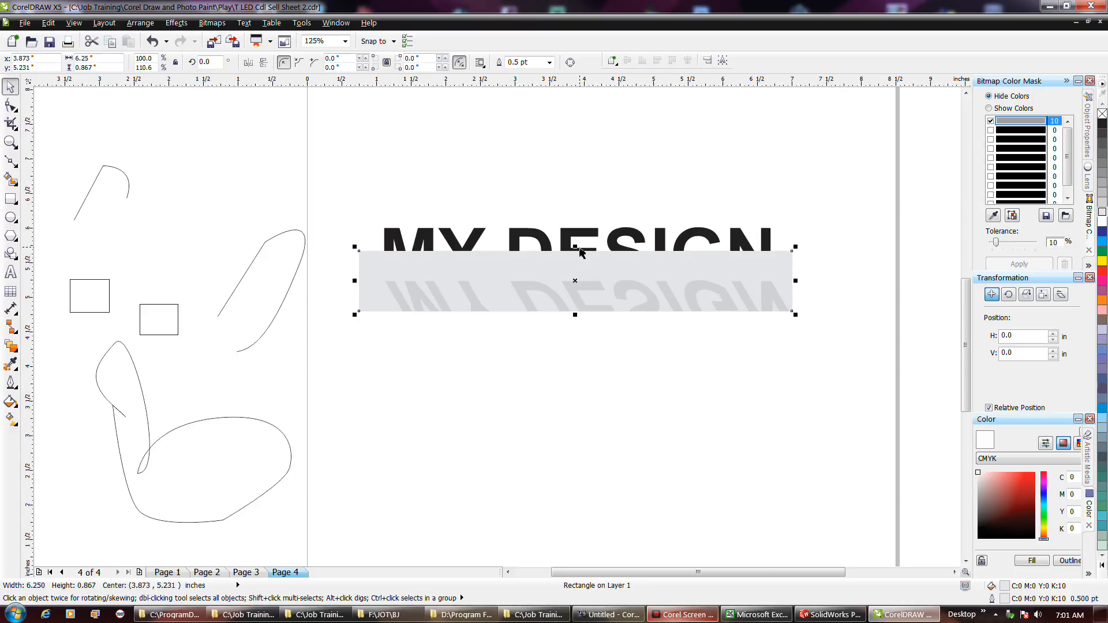
{"action": "key", "text": "shift+Page_Down"}
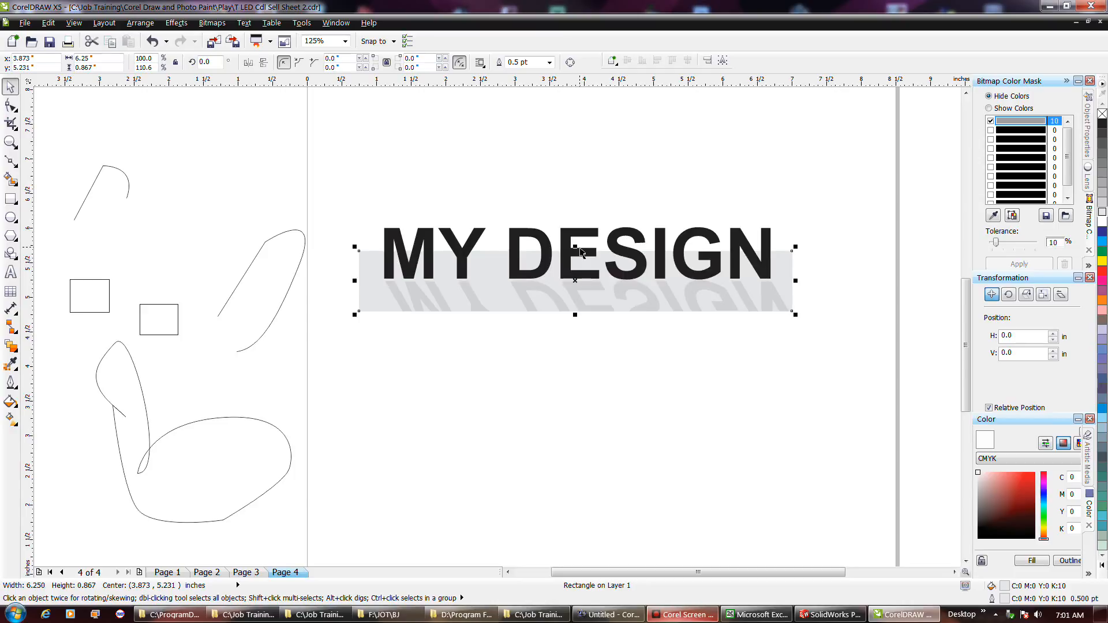
{"action": "key", "text": "shift+Page_Up"}
{"action": "left_click_drag", "start_coordinate": [574, 247], "coordinate": [575, 268]}
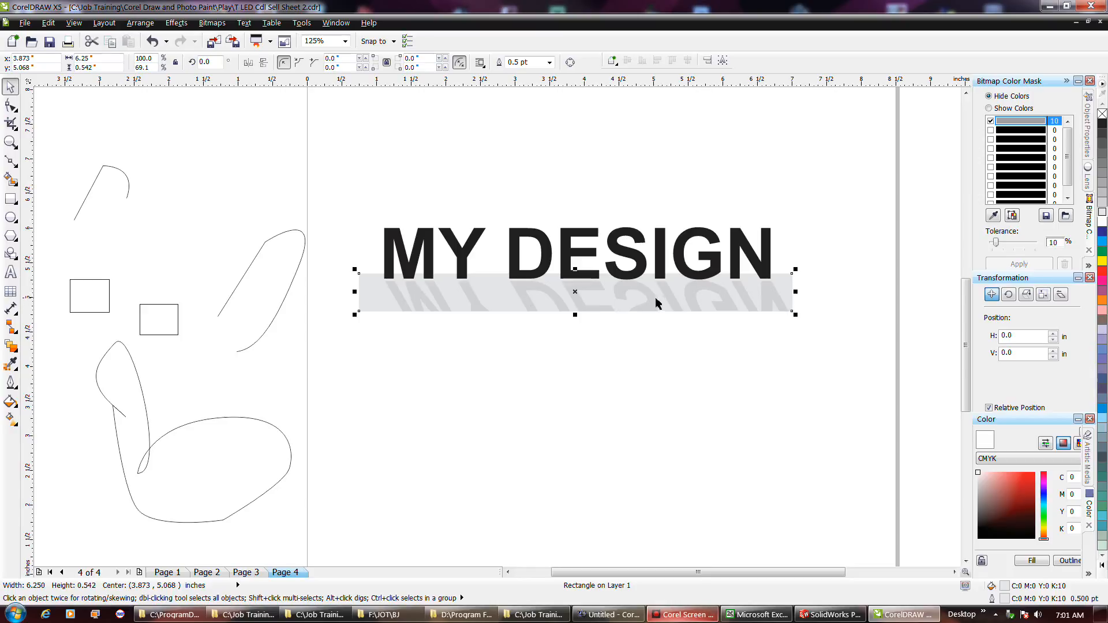
Step: Select all the reflected letter pieces, fill them with a slightly darker grey and clear the selection
{"action": "left_click_drag", "start_coordinate": [375, 357], "coordinate": [802, 277]}
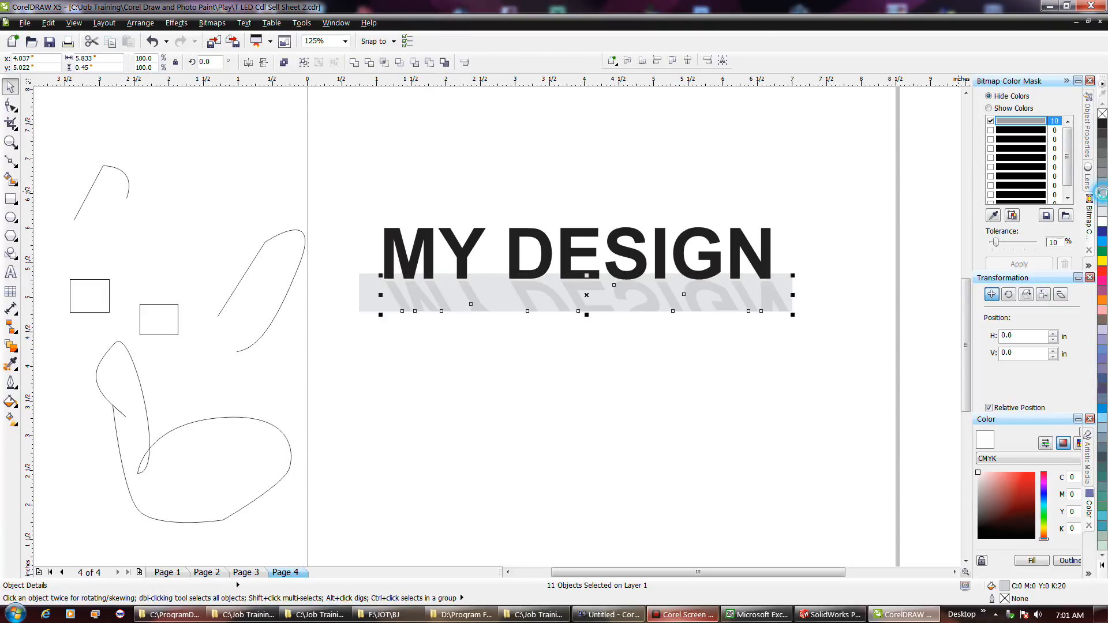
{"action": "left_click", "coordinate": [1102, 196]}
{"action": "left_click", "coordinate": [696, 374]}
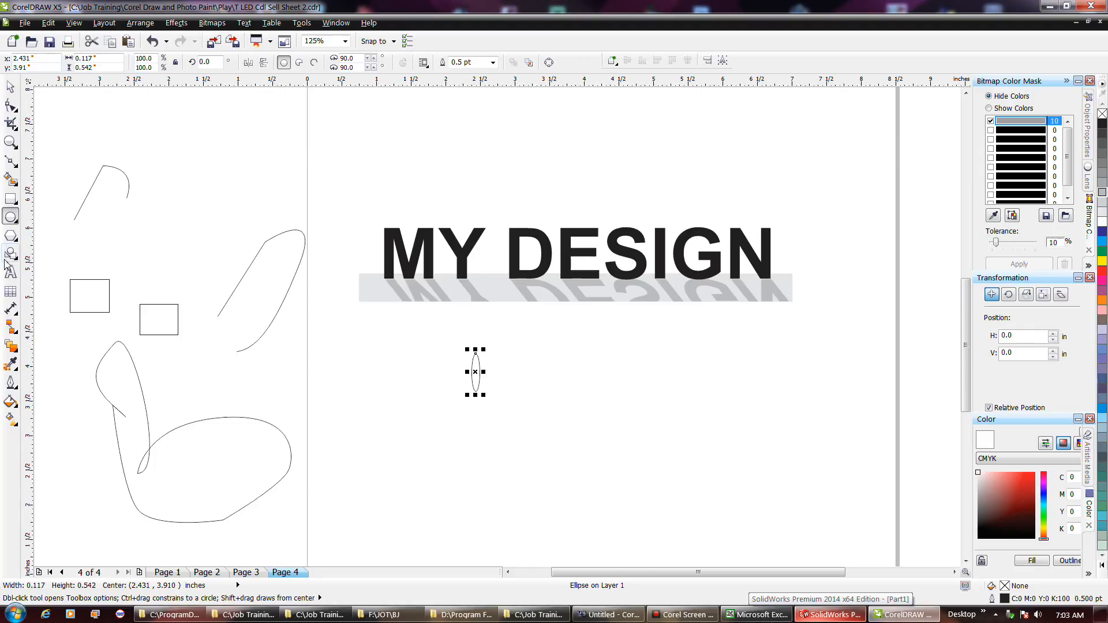
Step: Draw a circle about 1.32 in across below the MY DESIGN text and nudge its centre to about X 3.98, Y 3.60 in
{"action": "mouse_move", "coordinate": [535, 357]}
{"action": "left_mouse_down"}
{"action": "mouse_move", "coordinate": [615, 408]}
{"action": "mouse_move", "coordinate": [584, 392]}
{"action": "mouse_move", "coordinate": [601, 406]}
{"action": "mouse_move", "coordinate": [569, 402]}
{"action": "mouse_move", "coordinate": [607, 406]}
{"action": "mouse_move", "coordinate": [593, 420]}
{"action": "mouse_move", "coordinate": [576, 408]}
{"action": "mouse_move", "coordinate": [625, 439]}
{"action": "mouse_move", "coordinate": [577, 420]}
{"action": "mouse_move", "coordinate": [594, 391]}
{"action": "mouse_move", "coordinate": [638, 428]}
{"action": "mouse_move", "coordinate": [593, 416]}
{"action": "mouse_move", "coordinate": [621, 431]}
{"action": "mouse_move", "coordinate": [600, 403]}
{"action": "mouse_move", "coordinate": [652, 477]}
{"action": "mouse_move", "coordinate": [638, 464]}
{"action": "left_mouse_up"}
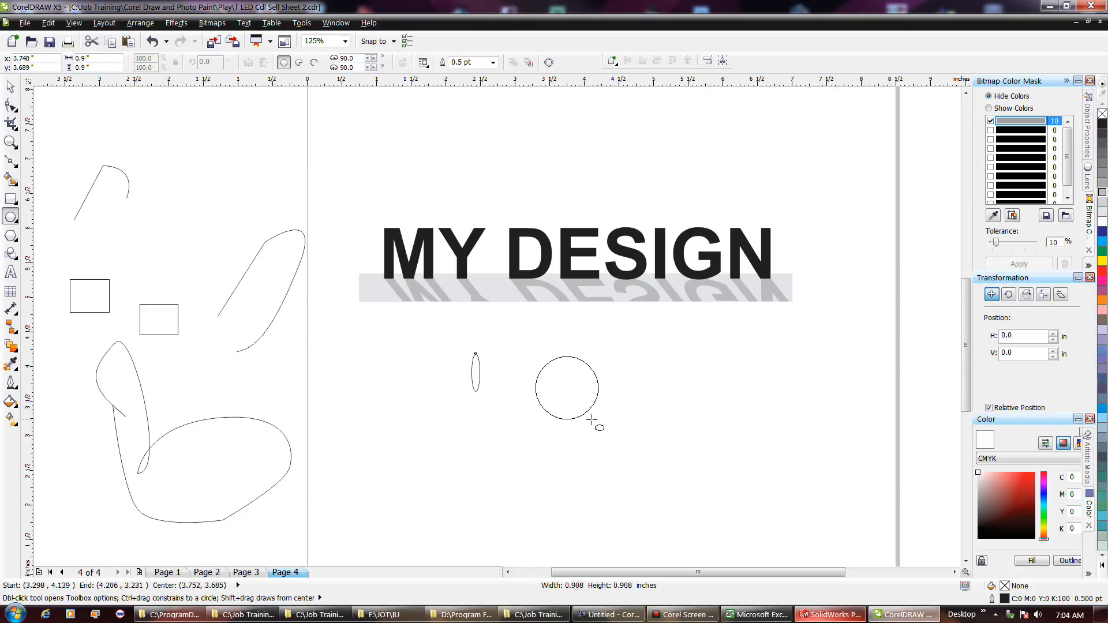
{"action": "left_click_drag", "start_coordinate": [601, 418], "coordinate": [623, 448]}
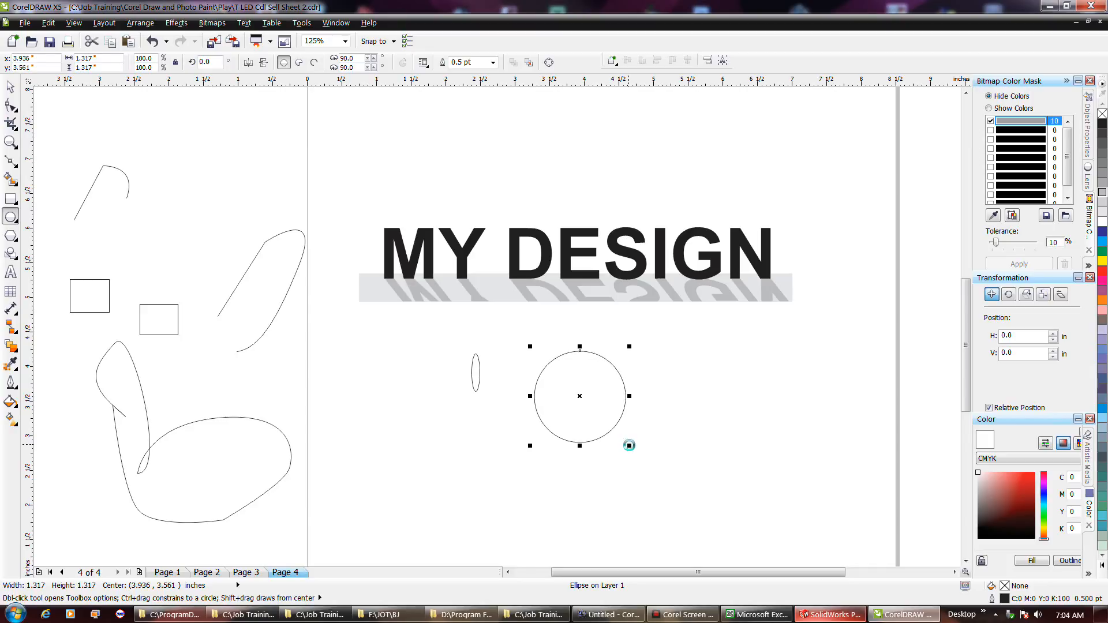
{"action": "key", "text": "Left"}
{"action": "key", "text": "Left"}
{"action": "key", "text": "Left"}
{"action": "key", "text": "Down"}
{"action": "key", "text": "Down"}
{"action": "key", "text": "Right"}
{"action": "key", "text": "Right"}
{"action": "key", "text": "Right"}
{"action": "key", "text": "Right"}
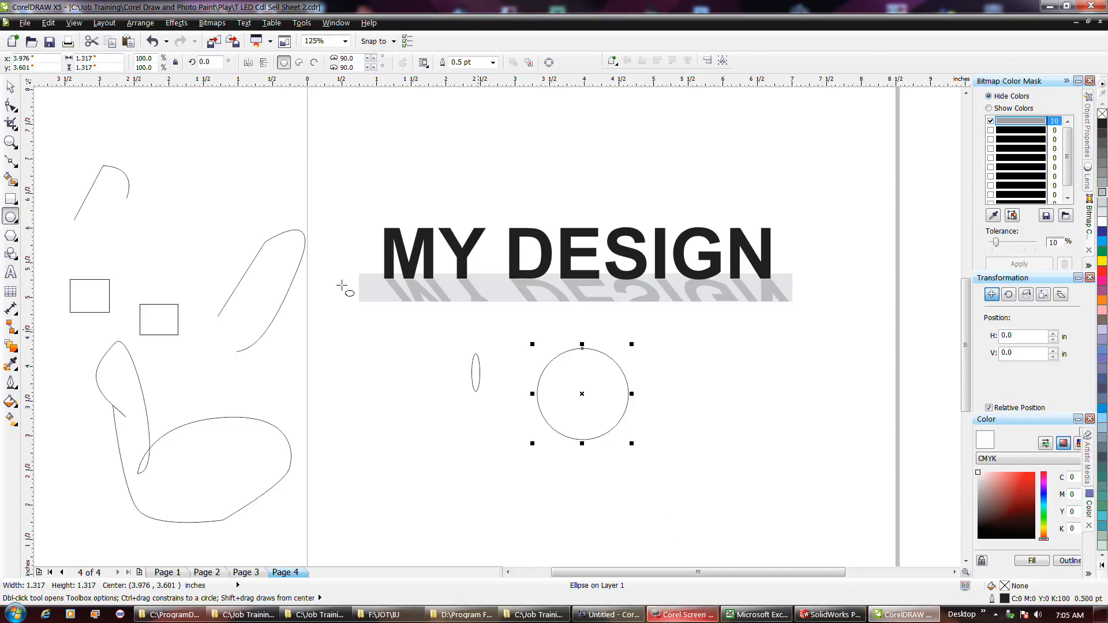
Step: Draw a six-sided polygon about 1.56 × 1.63 in beside the circle and set its number of sides to 20
{"action": "left_click", "coordinate": [10, 235]}
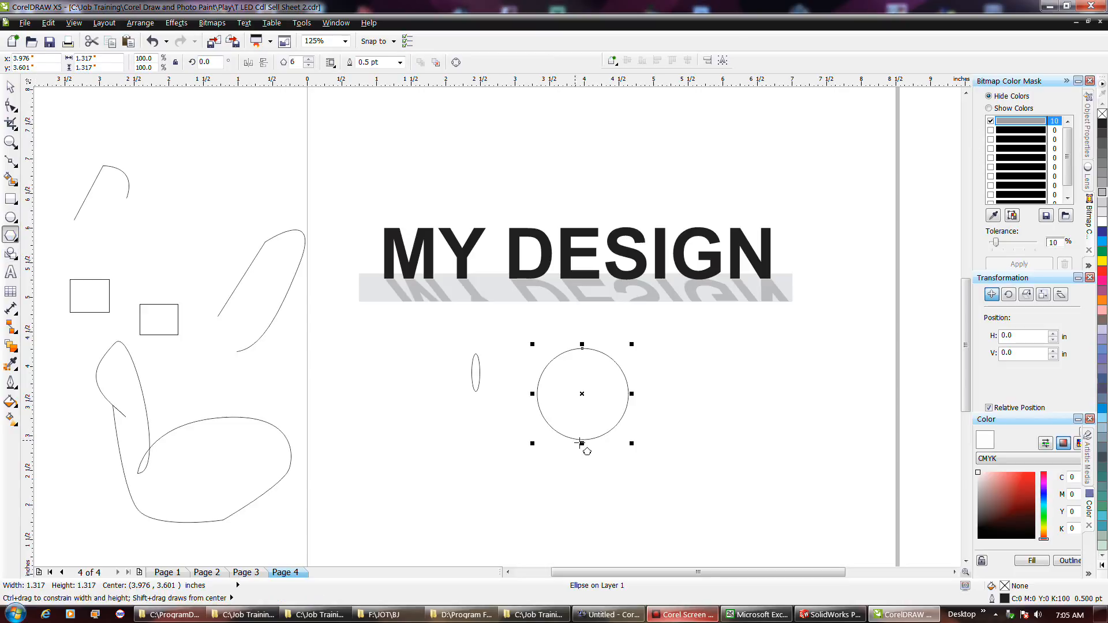
{"action": "mouse_move", "coordinate": [640, 494]}
{"action": "left_mouse_down"}
{"action": "mouse_move", "coordinate": [730, 440]}
{"action": "mouse_move", "coordinate": [760, 382]}
{"action": "left_mouse_up"}
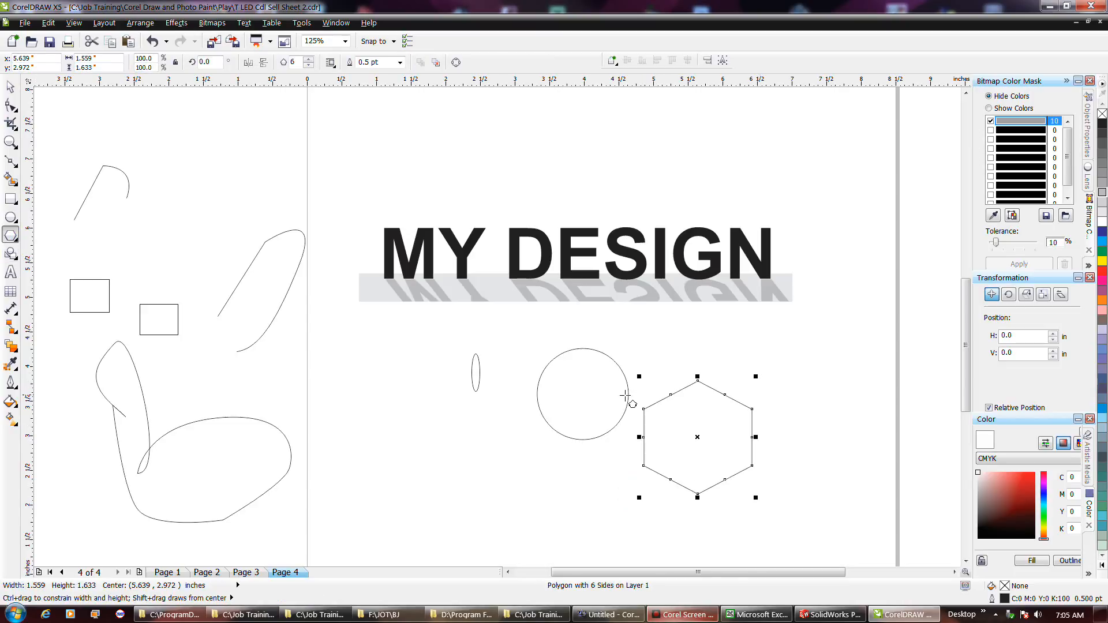
{"action": "double_click", "coordinate": [294, 62]}
{"action": "type", "text": "20"}
{"action": "key", "text": "Return"}
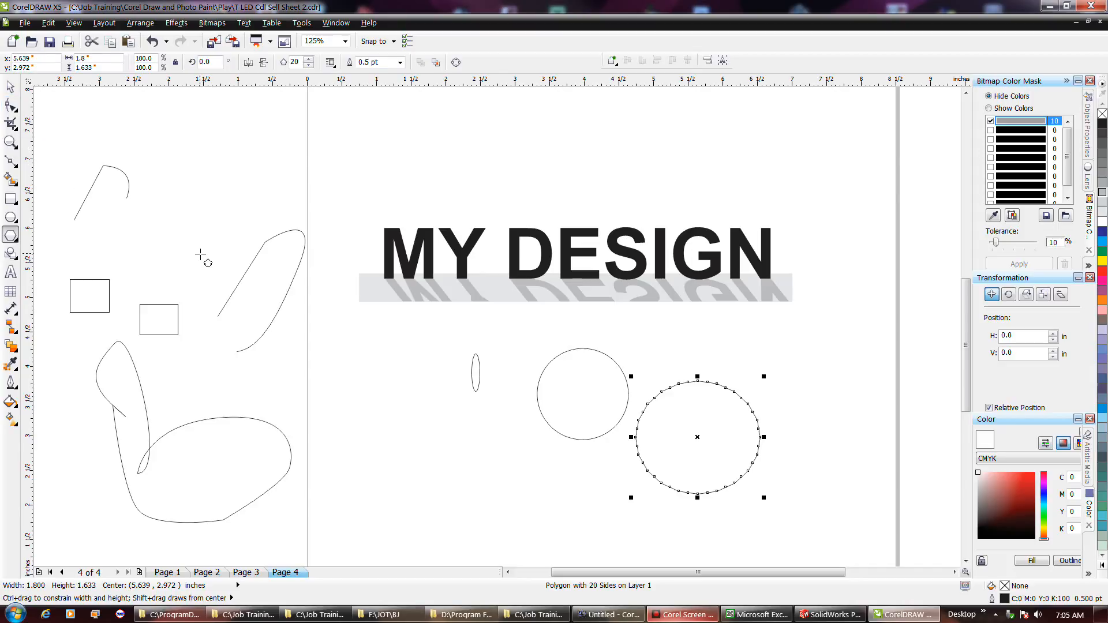
Step: Pull one node of the 20-sided polygon inward with the Shape tool to make a swirling sunburst, and fill it yellow (Y100)
{"action": "key", "text": "F10"}
{"action": "left_click_drag", "start_coordinate": [680, 387], "coordinate": [665, 411]}
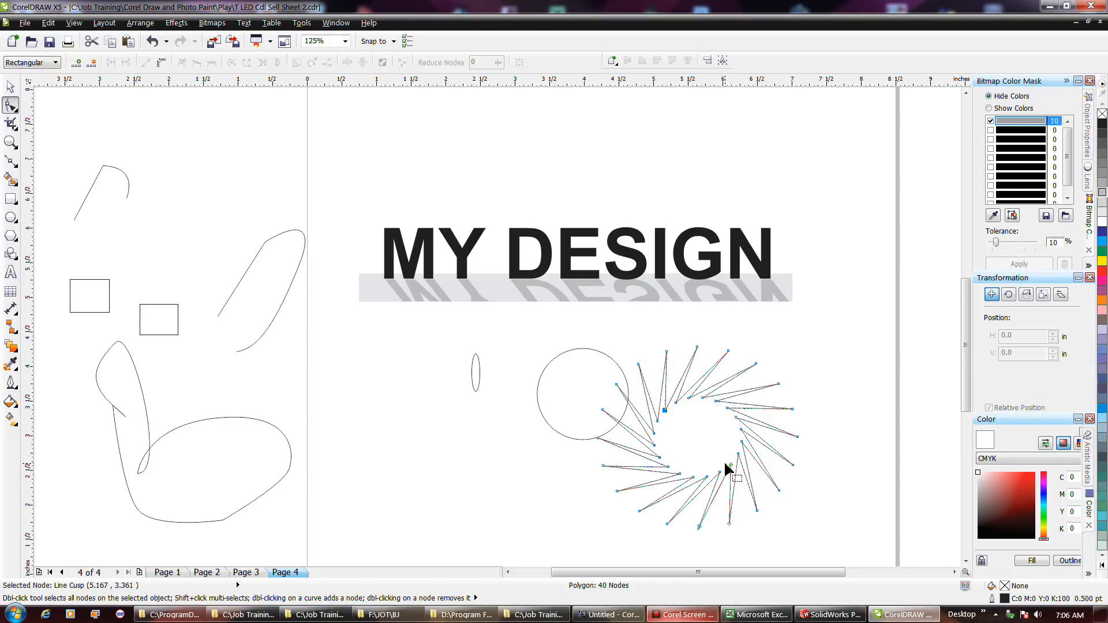
{"action": "left_click", "coordinate": [1102, 262]}
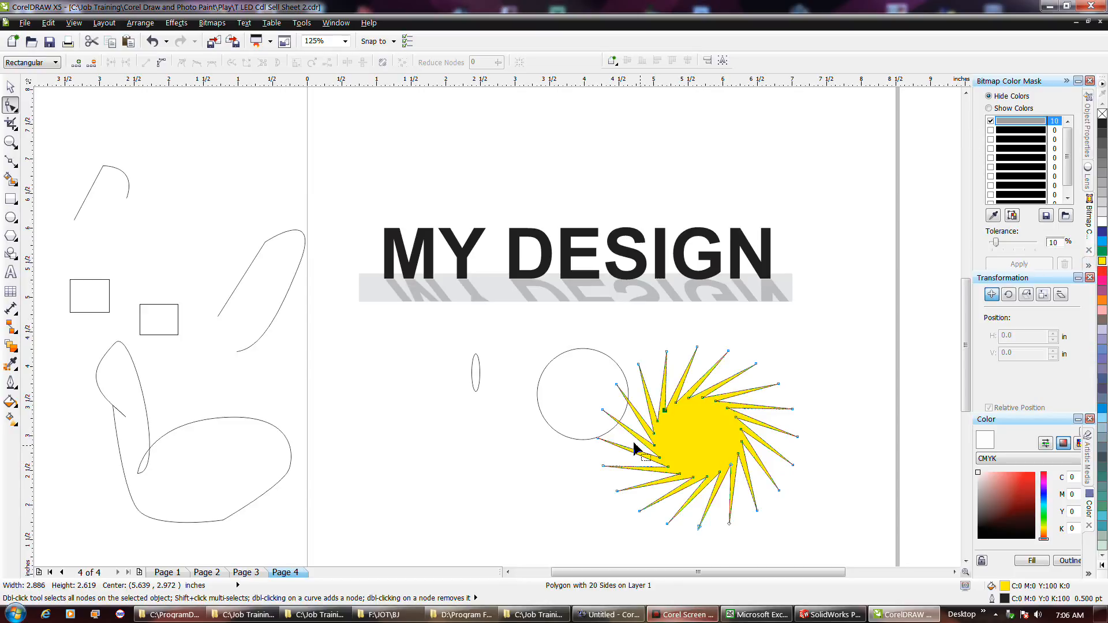
{"action": "left_click", "coordinate": [11, 217]}
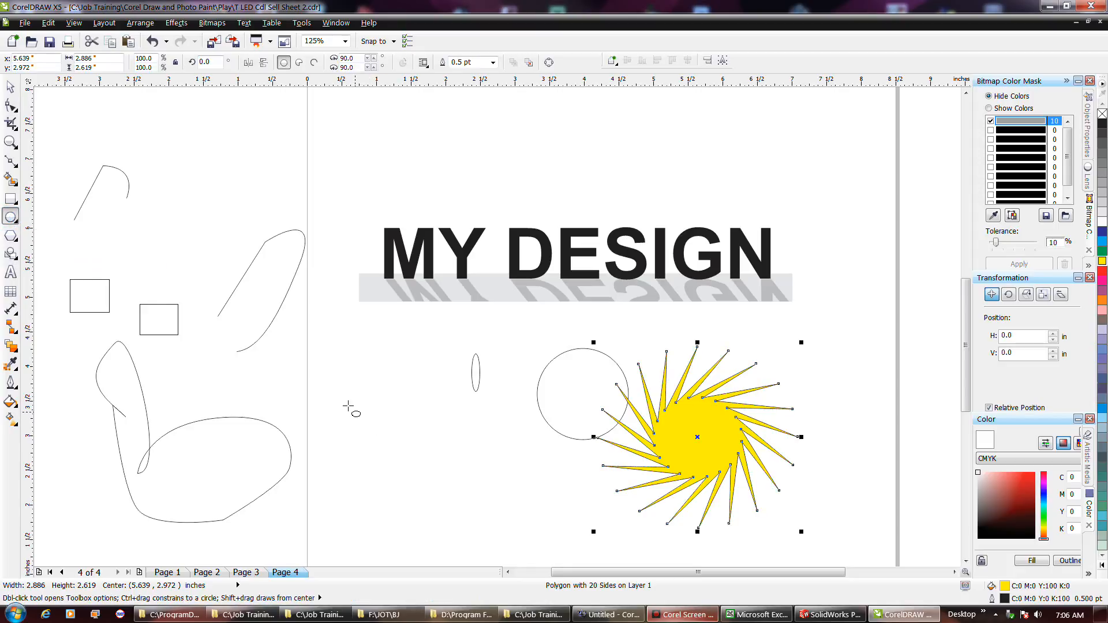
{"action": "left_click_drag", "start_coordinate": [347, 402], "coordinate": [463, 492]}
{"action": "key", "text": "ctrl+z"}
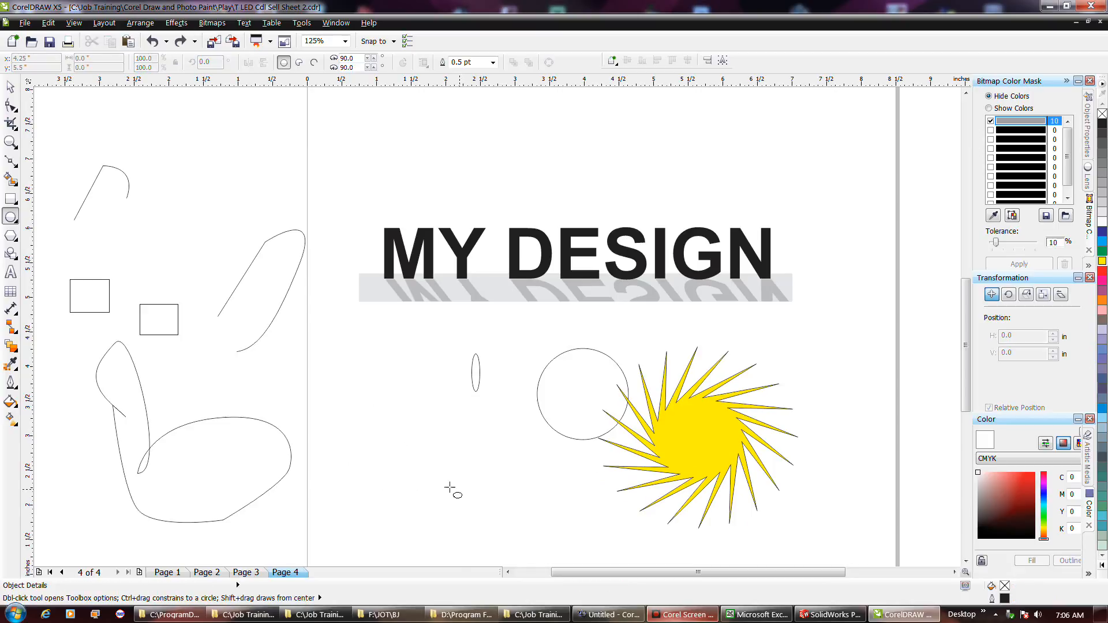
{"action": "left_click", "coordinate": [10, 235]}
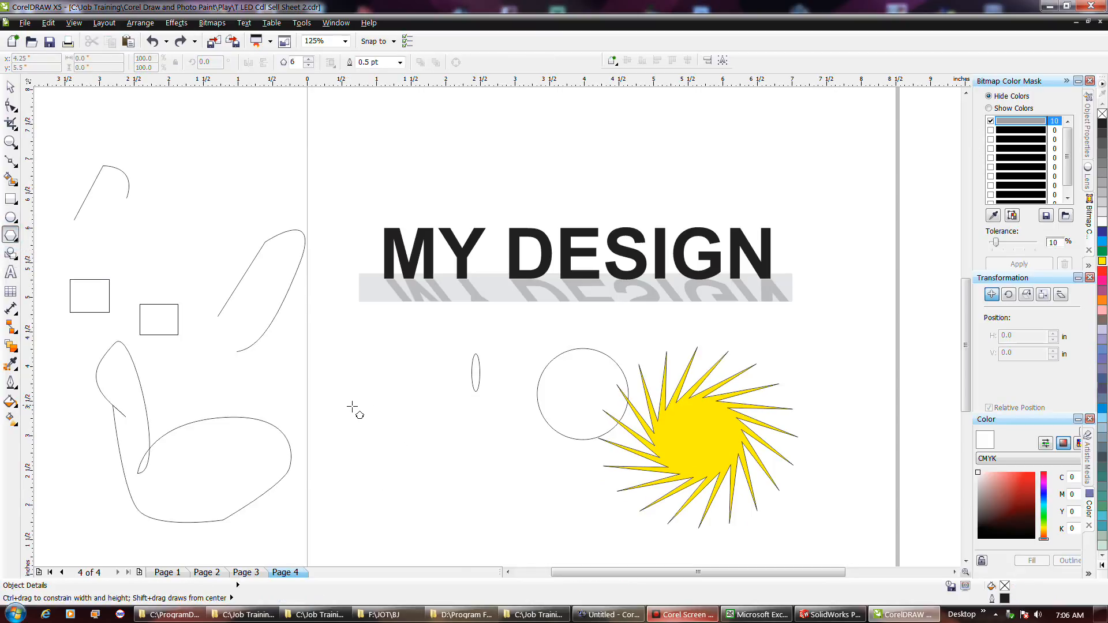
{"action": "left_click_drag", "start_coordinate": [357, 414], "coordinate": [502, 530]}
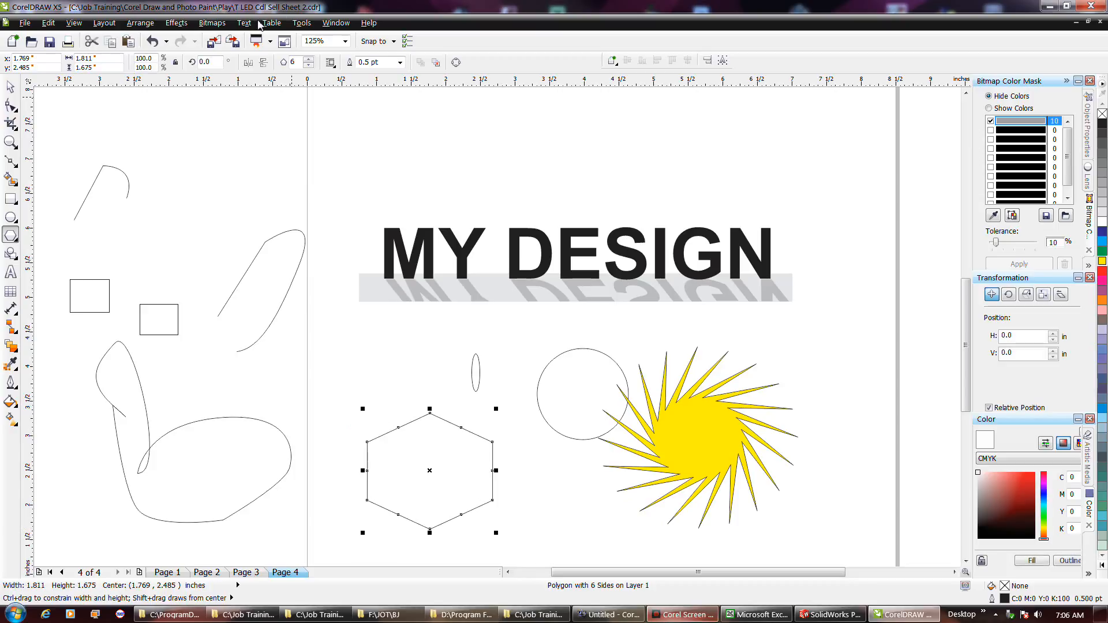
{"action": "left_click", "coordinate": [294, 64]}
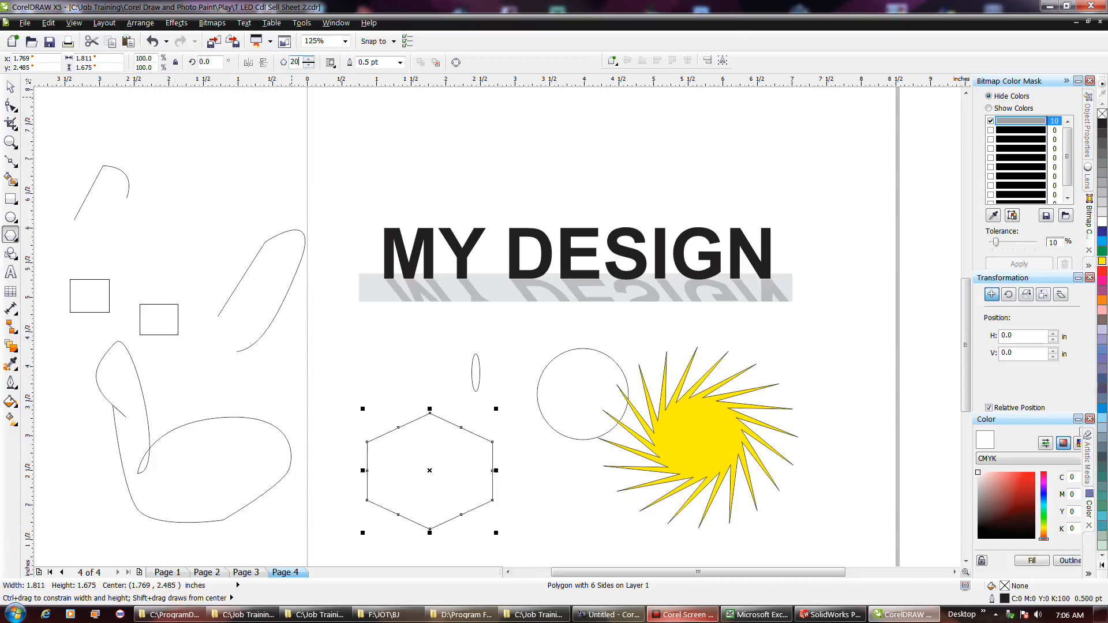
{"action": "type", "text": "20"}
{"action": "key", "text": "Return"}
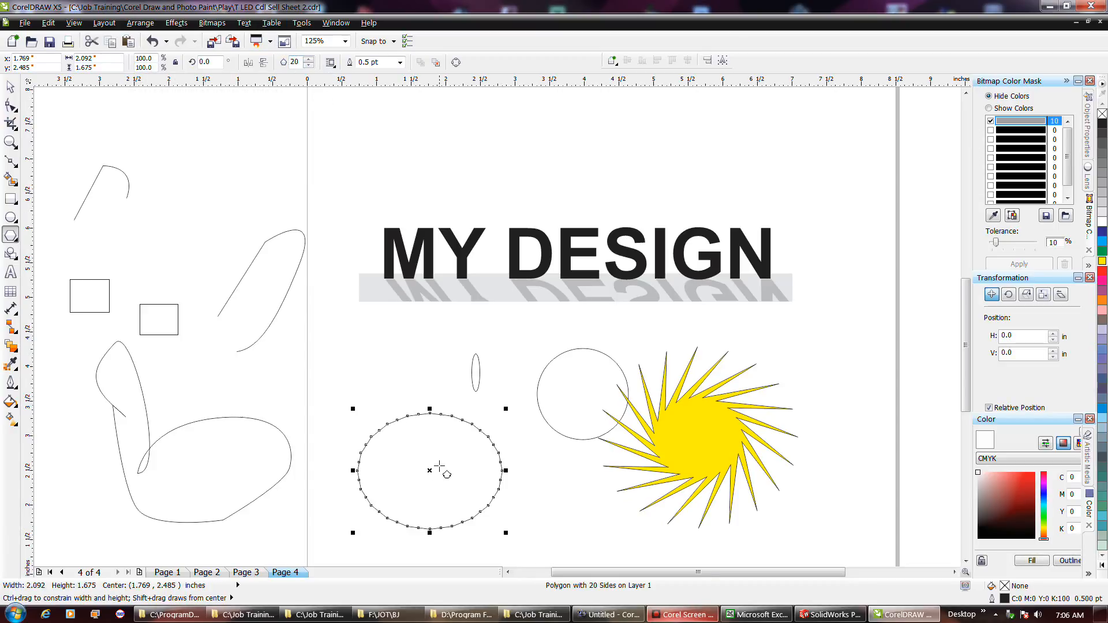
{"action": "key", "text": "ctrl+z"}
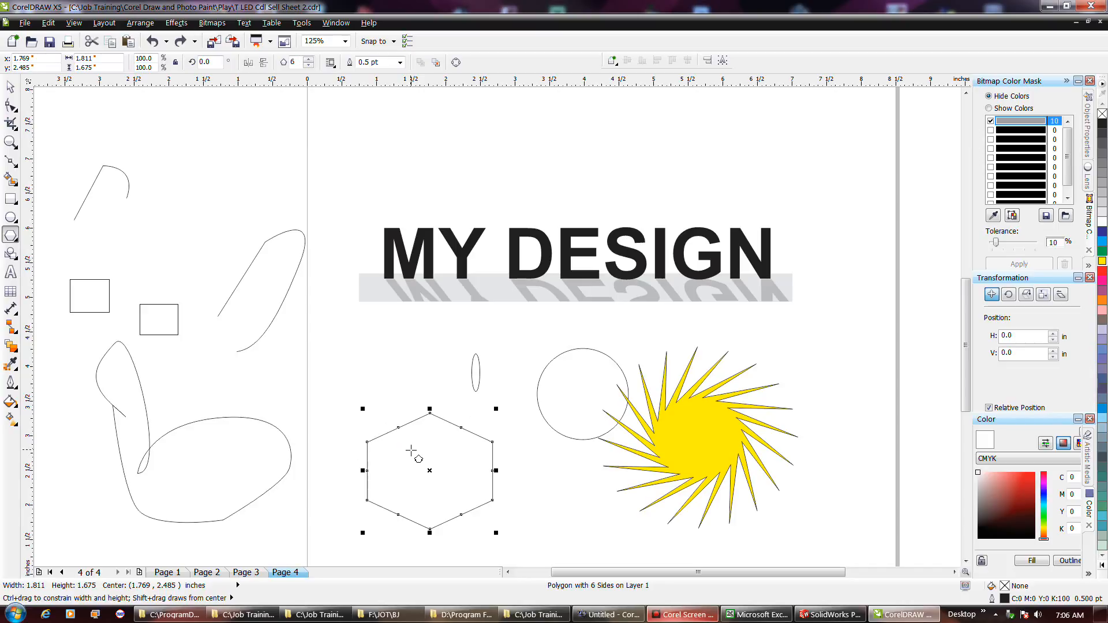
{"action": "key", "text": "ctrl+z"}
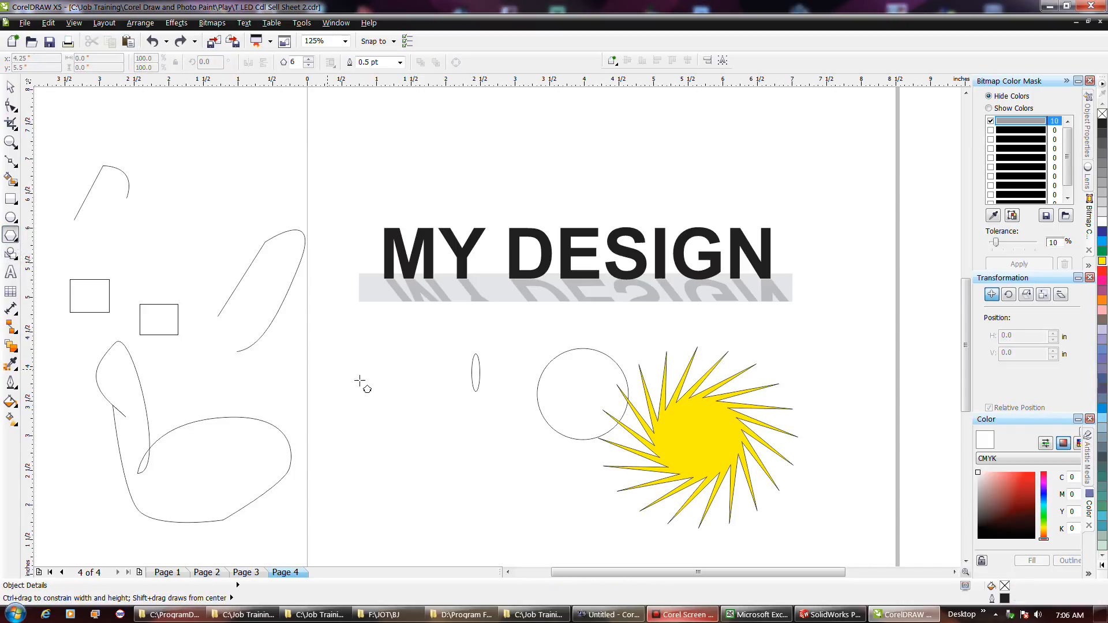
Step: Draw a hexagon about 2.03 × 2.34 in below the small ellipse and set its number of sides to 20
{"action": "left_click_drag", "start_coordinate": [369, 392], "coordinate": [531, 537]}
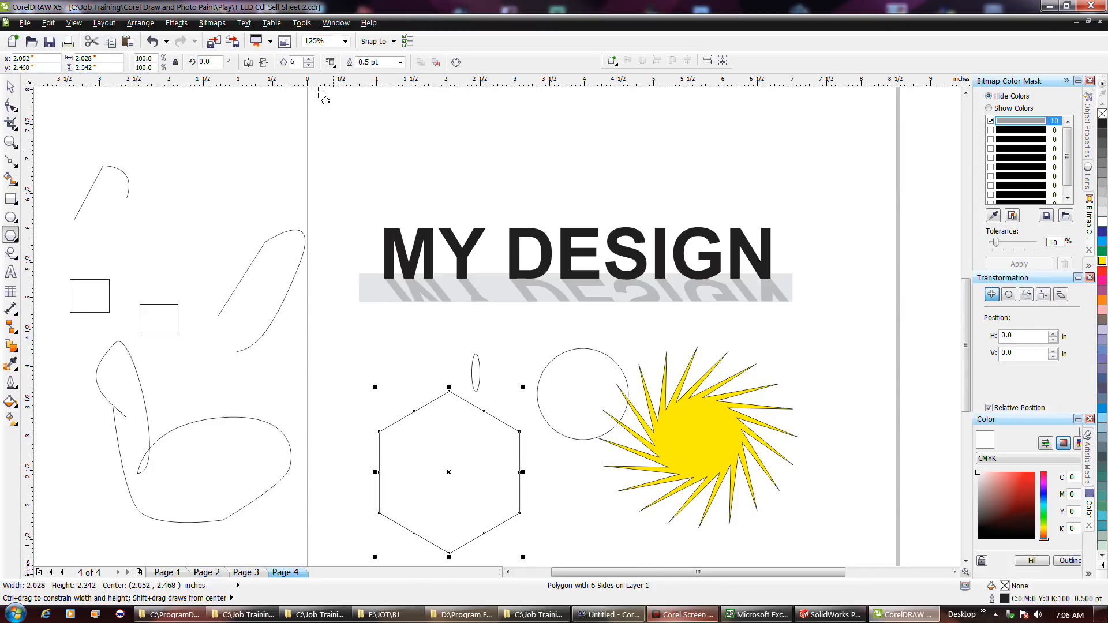
{"action": "left_click", "coordinate": [299, 62]}
{"action": "type", "text": "20"}
{"action": "key", "text": "Return"}
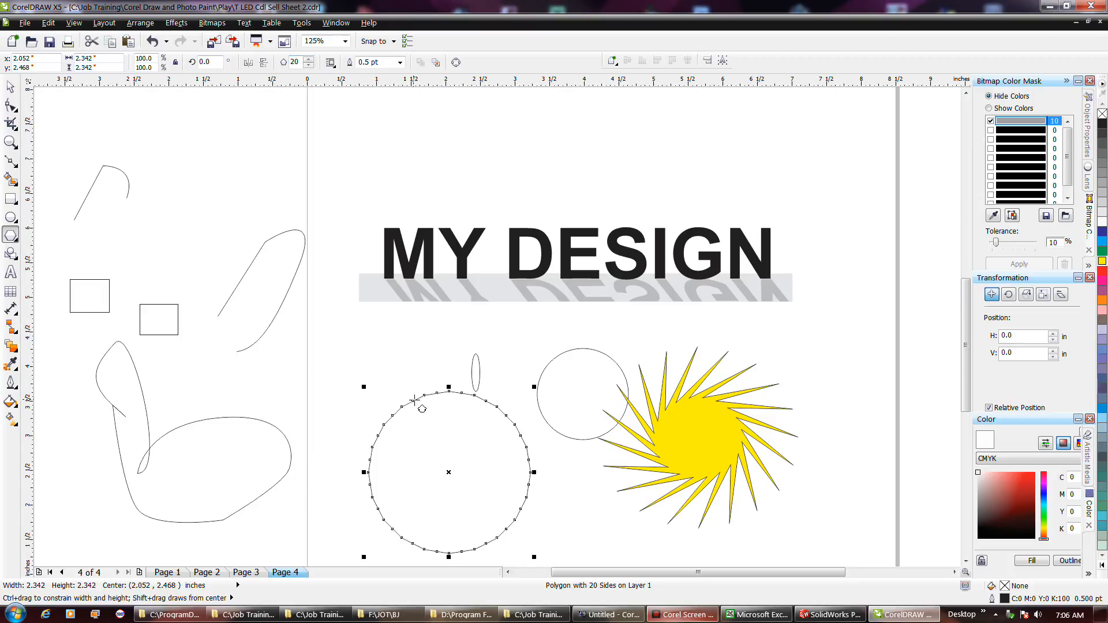
Step: Pull a node of the new 20-sided polygon outward with the Shape tool to form a star, and add nodes along the spike's sides
{"action": "key", "text": "F10"}
{"action": "left_click_drag", "start_coordinate": [414, 402], "coordinate": [396, 366]}
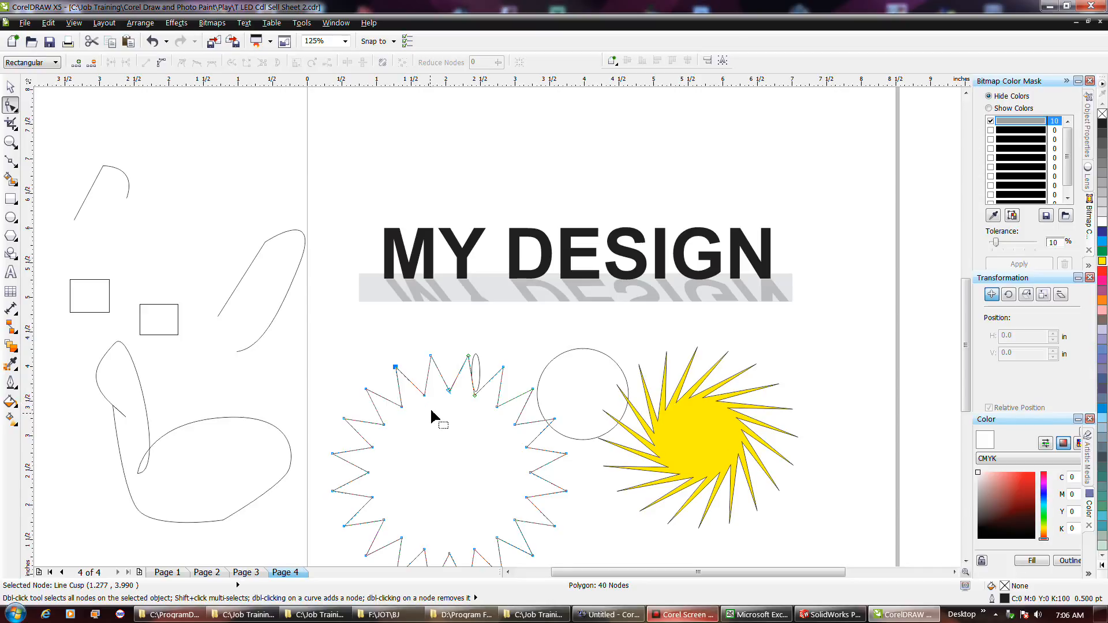
{"action": "double_click", "coordinate": [411, 383]}
{"action": "double_click", "coordinate": [398, 388]}
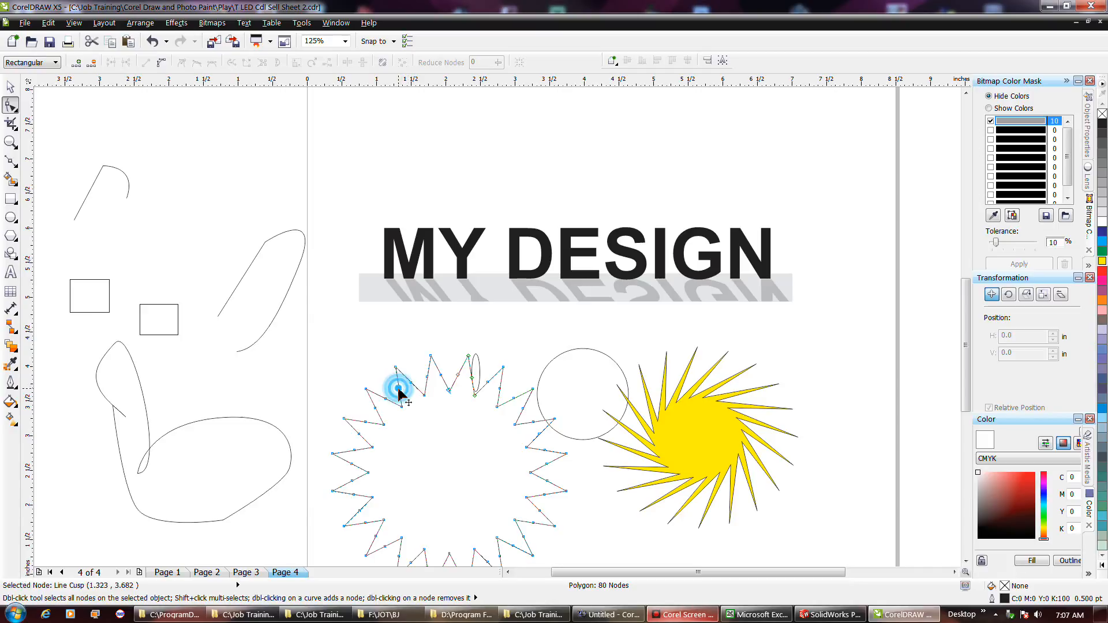
Step: Pull a spike-side node of the 20-sided star down and inward with the Shape tool so that the spikes twist
{"action": "left_click_drag", "start_coordinate": [398, 389], "coordinate": [420, 406]}
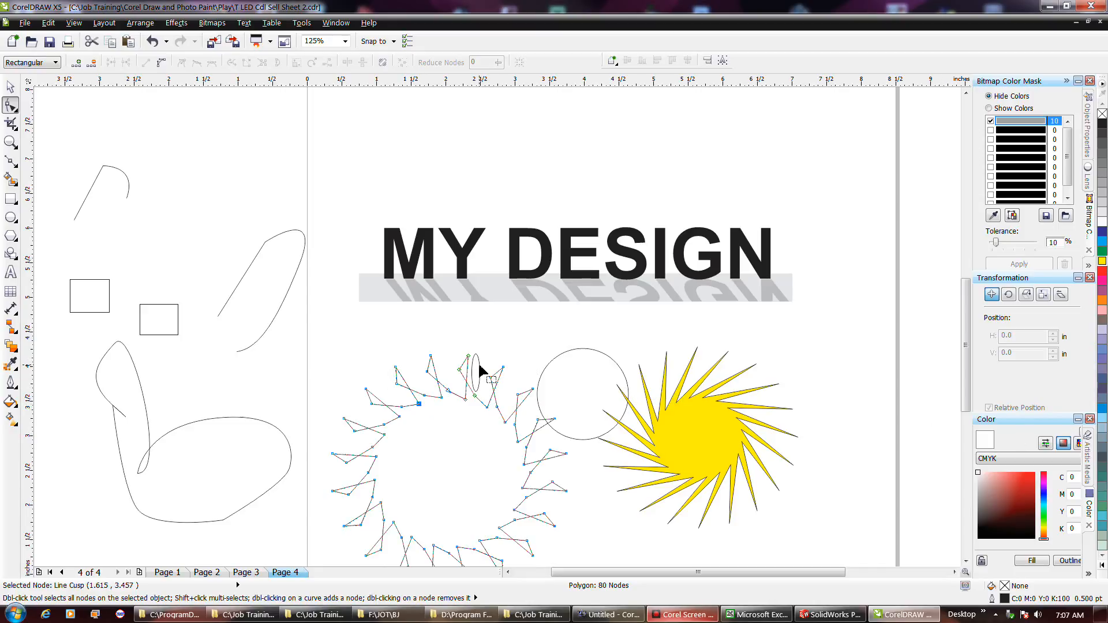
Step: Move the small narrow ellipse off the star to just above the circle and fill it red (M100 Y100)
{"action": "key", "text": "space"}
{"action": "left_click_drag", "start_coordinate": [478, 362], "coordinate": [548, 321]}
{"action": "key", "text": "space"}
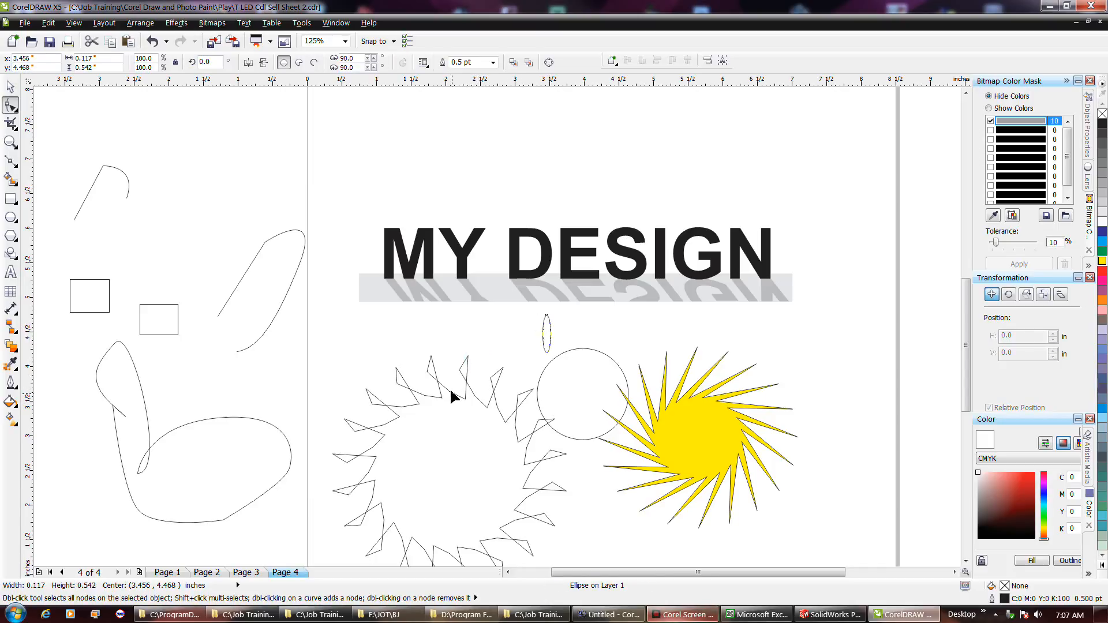
{"action": "left_click", "coordinate": [1101, 270]}
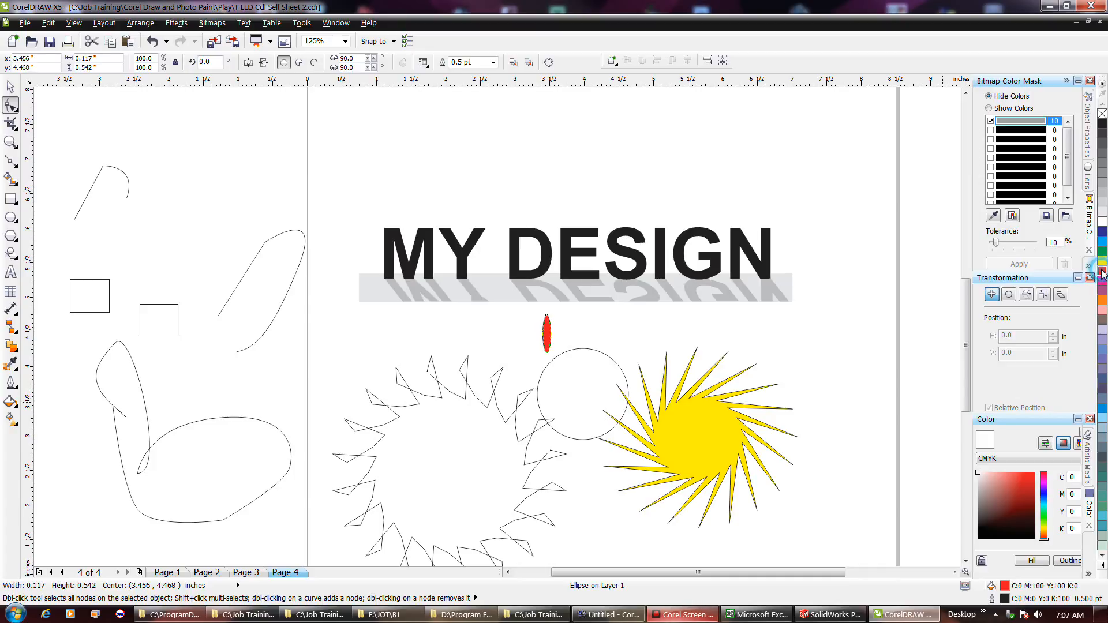
Step: Fill the twisted 20-sided star red (M100 Y100), and pull a tip node outward and an inner edge point toward the centre
{"action": "left_click", "coordinate": [493, 401]}
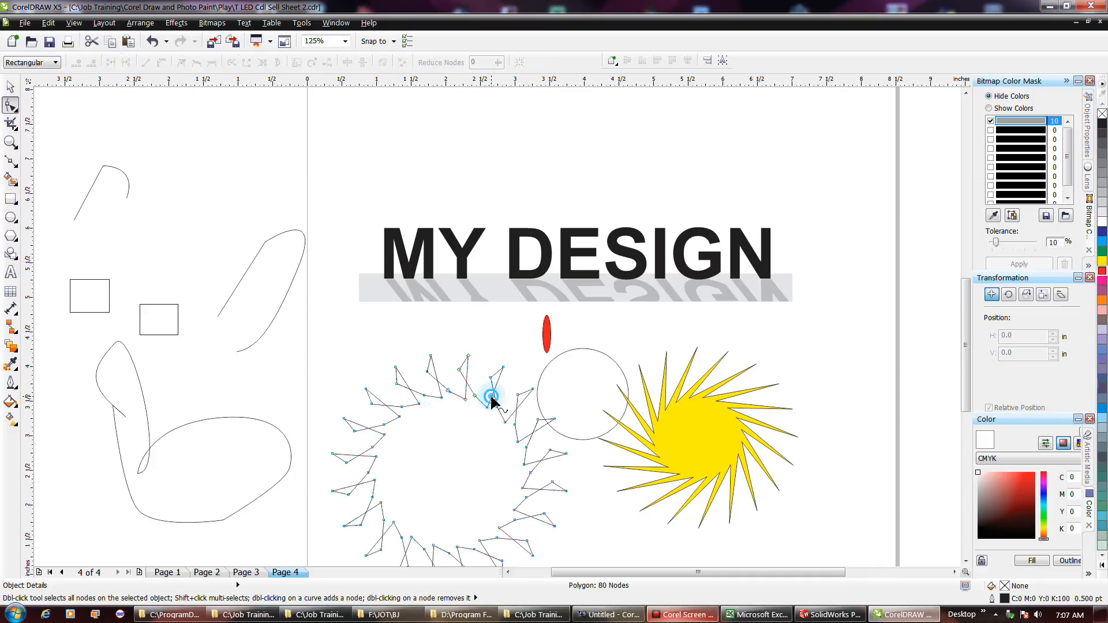
{"action": "left_click", "coordinate": [1101, 272]}
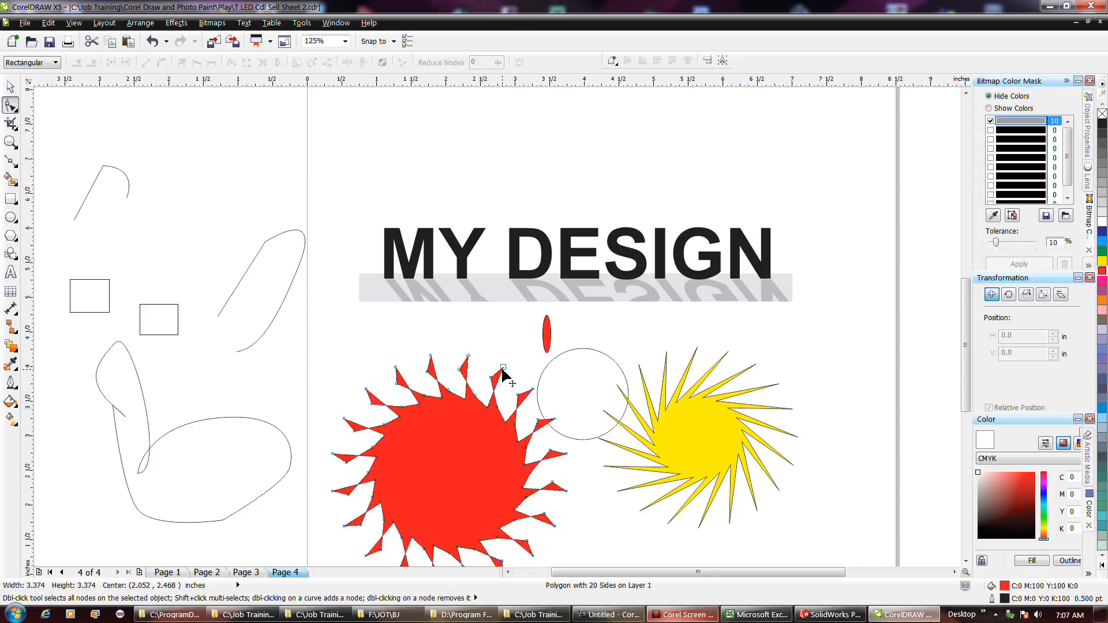
{"action": "left_click_drag", "start_coordinate": [503, 370], "coordinate": [515, 367]}
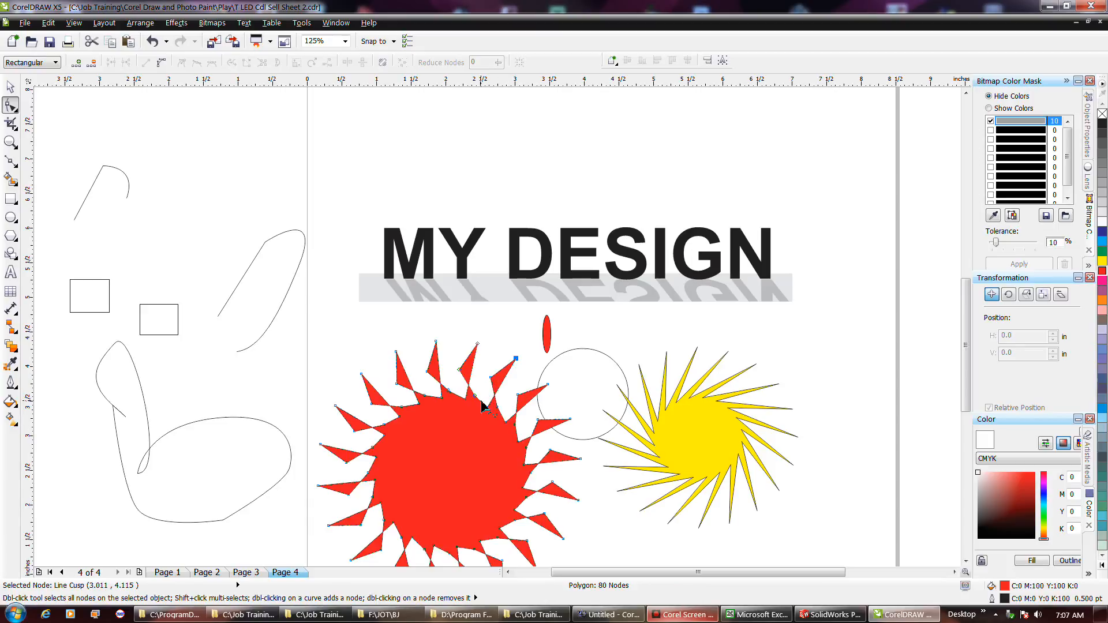
{"action": "left_click_drag", "start_coordinate": [482, 405], "coordinate": [427, 430]}
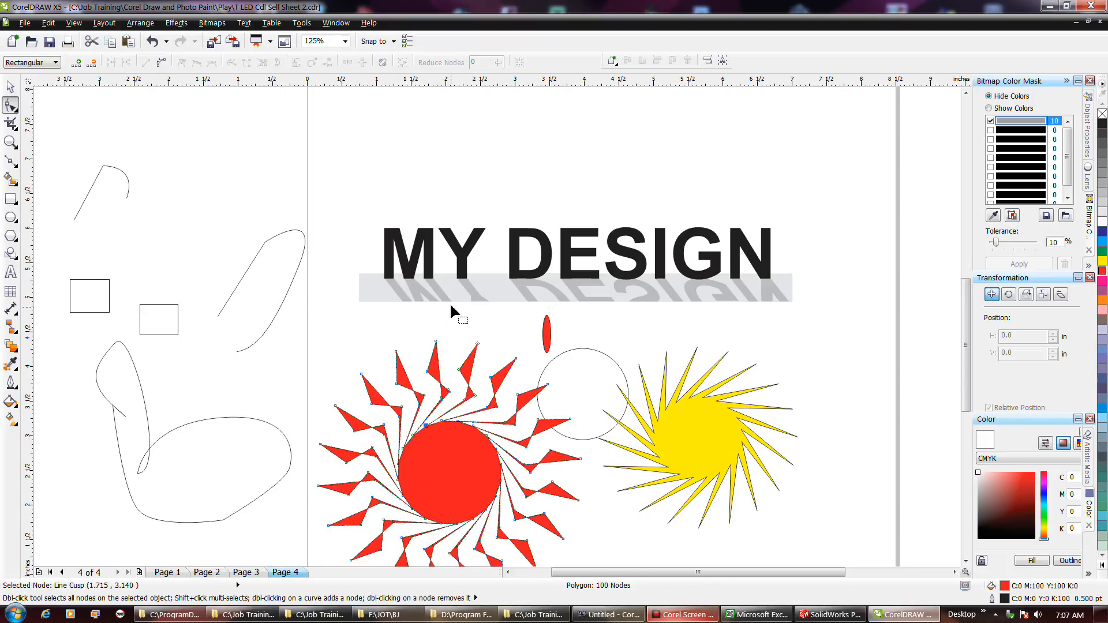
Step: Apply a custom linear fountain fill at 130.8° in black, light blue and white to the 15-sided saw-blade polygon
{"action": "scroll", "coordinate": [453, 311], "scroll_direction": "down", "scroll_amount": 2}
{"action": "scroll", "coordinate": [481, 363], "scroll_direction": "up", "scroll_amount": 1}
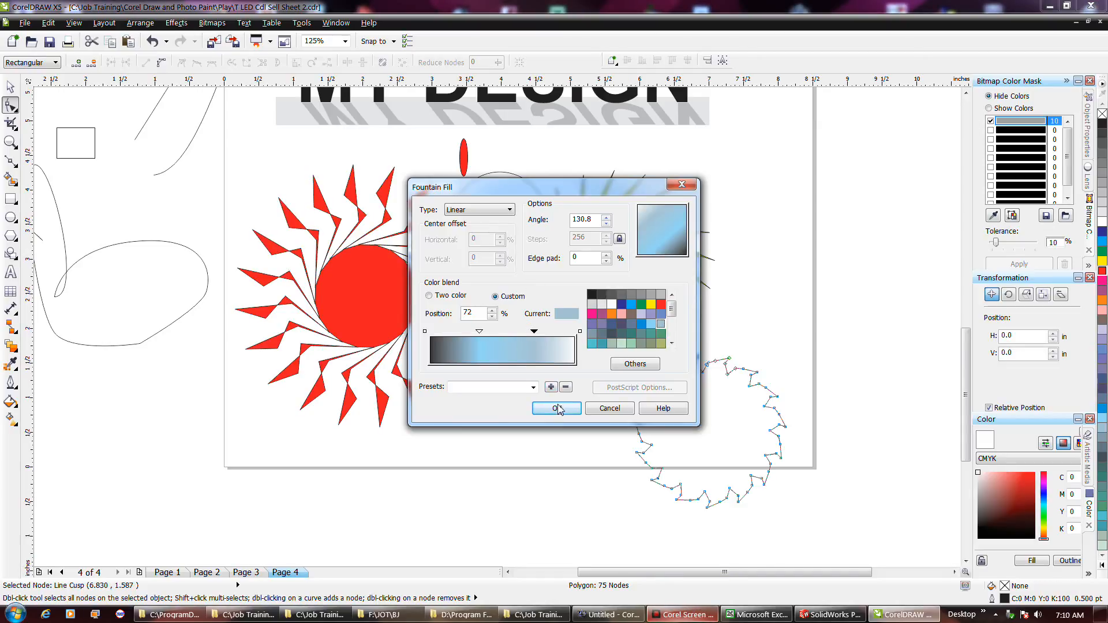
{"action": "left_click", "coordinate": [558, 406]}
{"action": "left_click", "coordinate": [722, 338]}
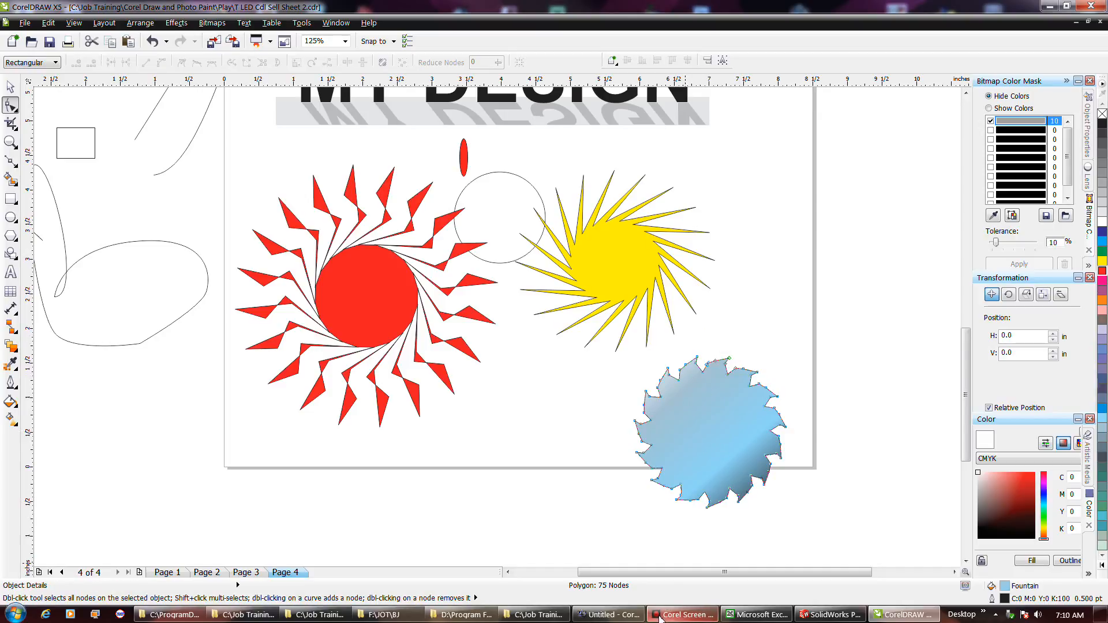
Step: With the Interactive Fill tool, shorten the saw blade's gradient to a 10% edge pad at 131° and colour its white end orange
{"action": "left_click", "coordinate": [10, 425]}
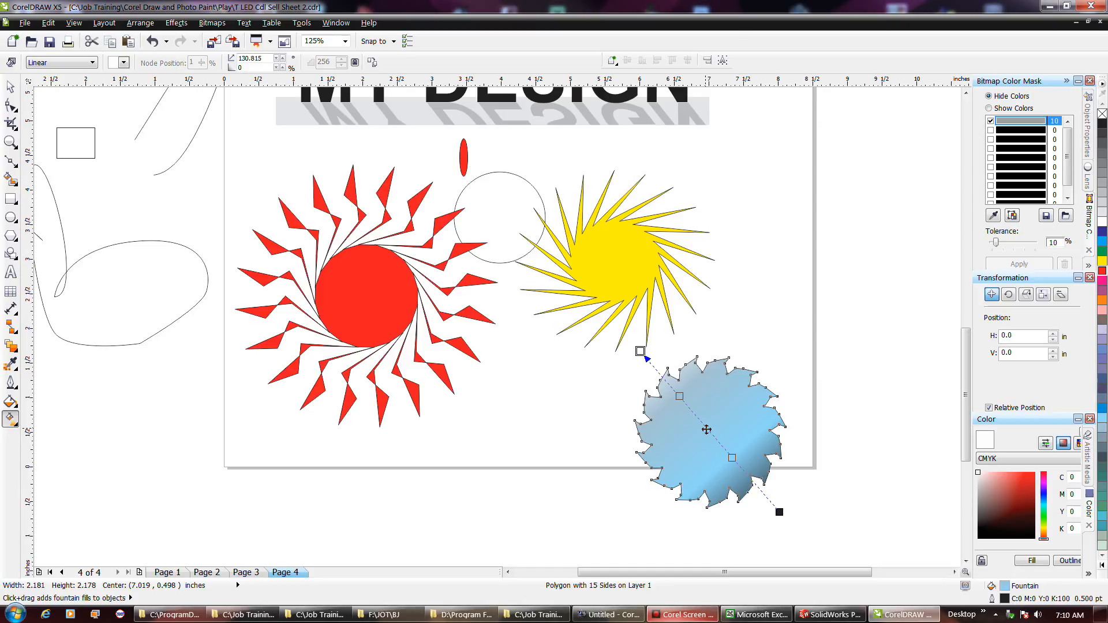
{"action": "left_click_drag", "start_coordinate": [639, 351], "coordinate": [655, 369]}
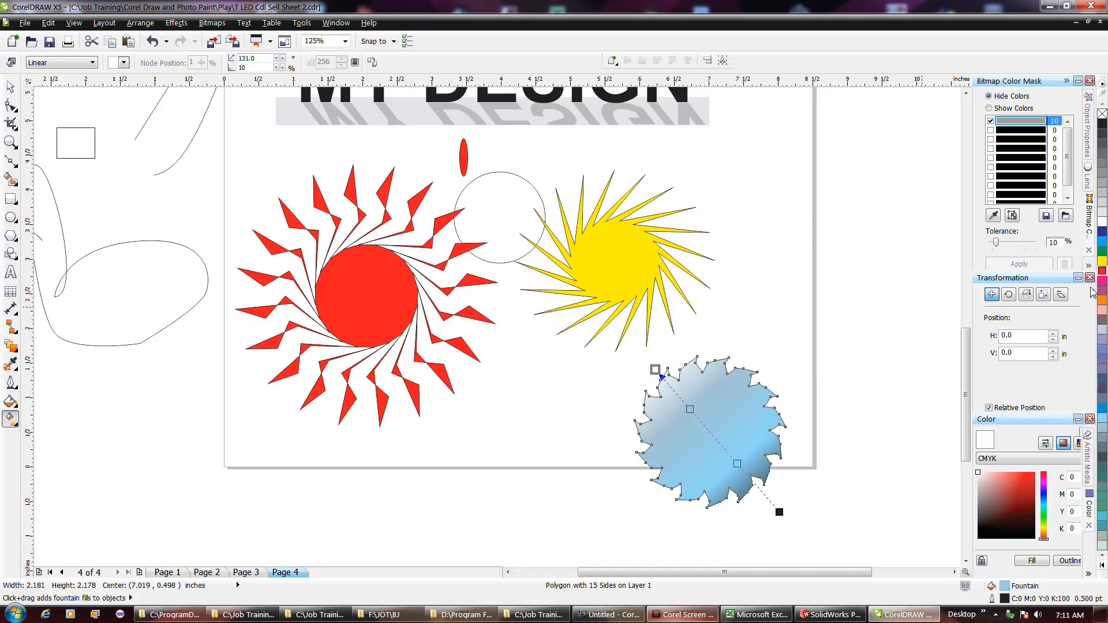
{"action": "left_click", "coordinate": [1101, 299]}
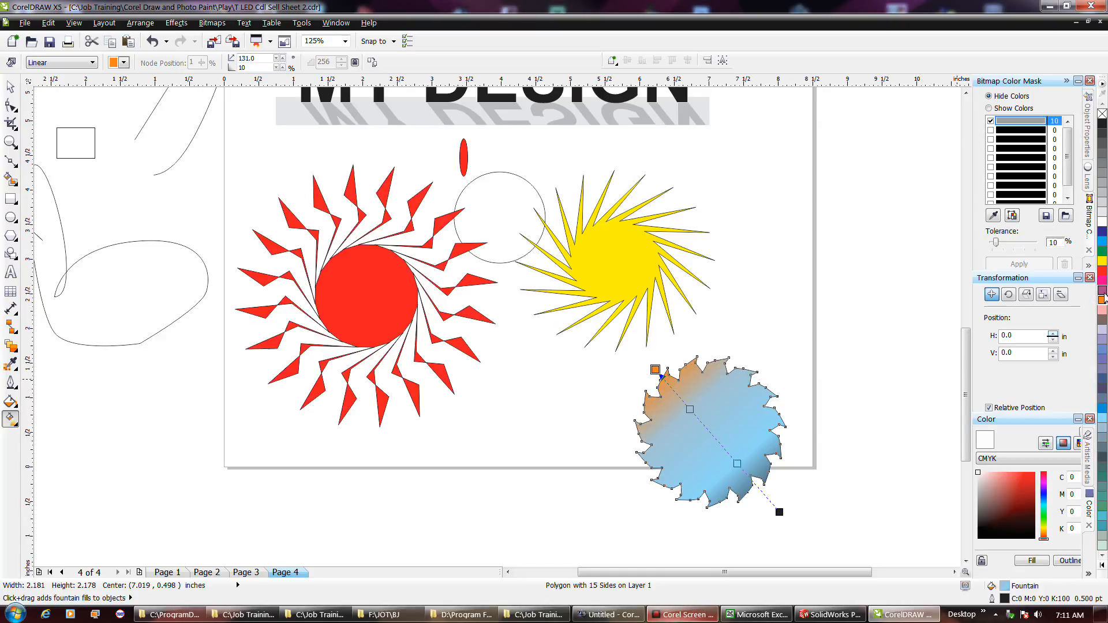
Step: Add a slate-blue colour node in the middle of the saw blade's gradient and a purple node just beyond it
{"action": "left_click_drag", "start_coordinate": [1101, 280], "coordinate": [712, 435]}
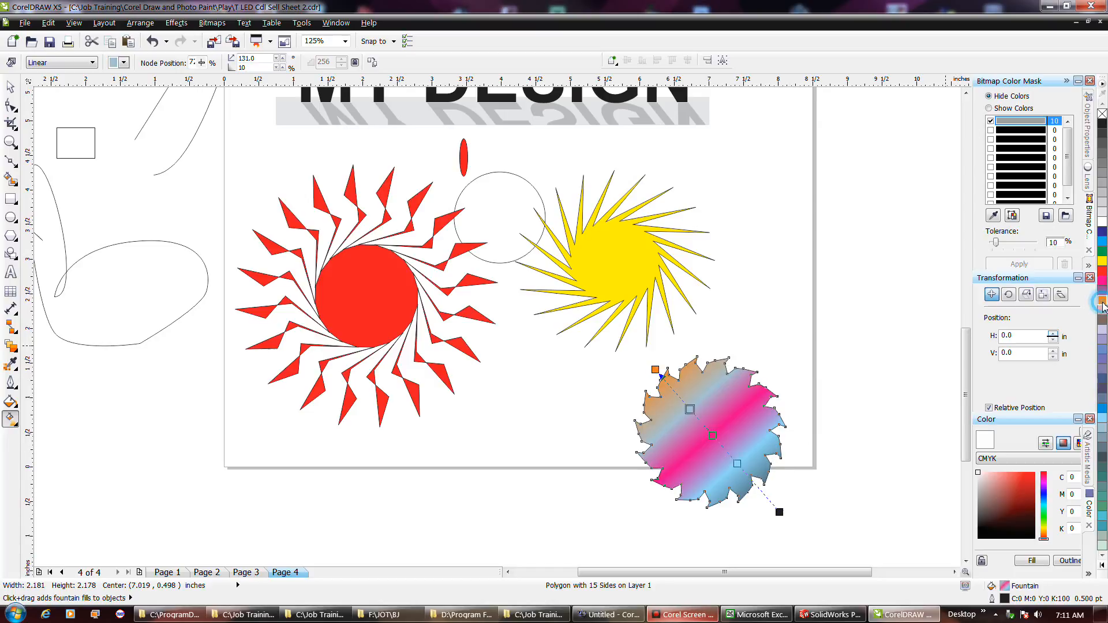
{"action": "left_click", "coordinate": [1102, 300]}
{"action": "left_click", "coordinate": [712, 435]}
{"action": "left_click", "coordinate": [1102, 398]}
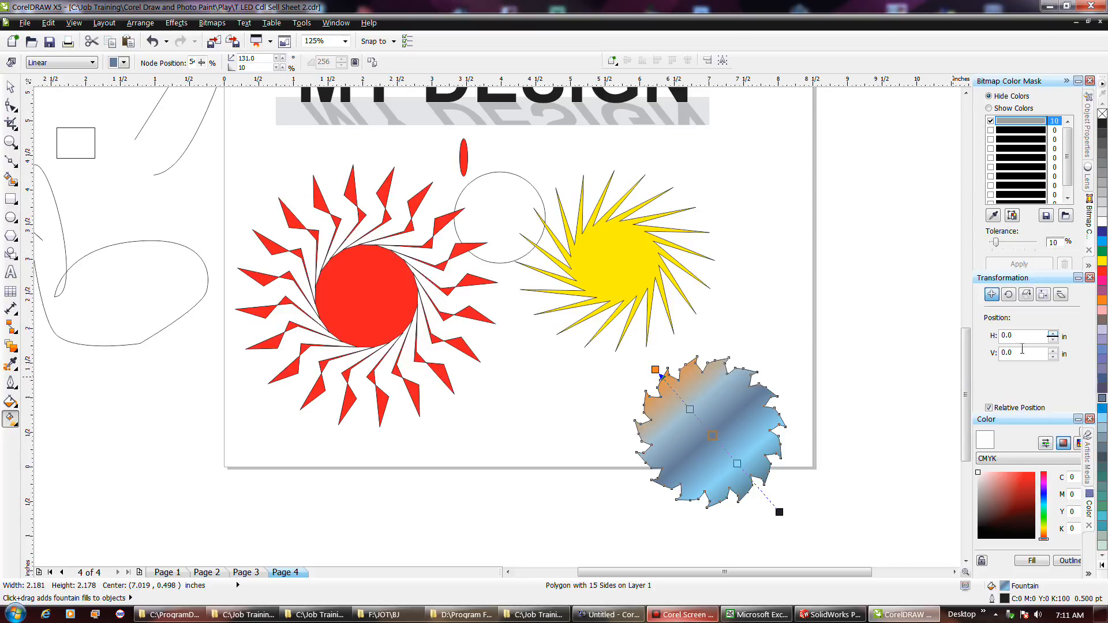
{"action": "left_click_drag", "start_coordinate": [1102, 371], "coordinate": [726, 452]}
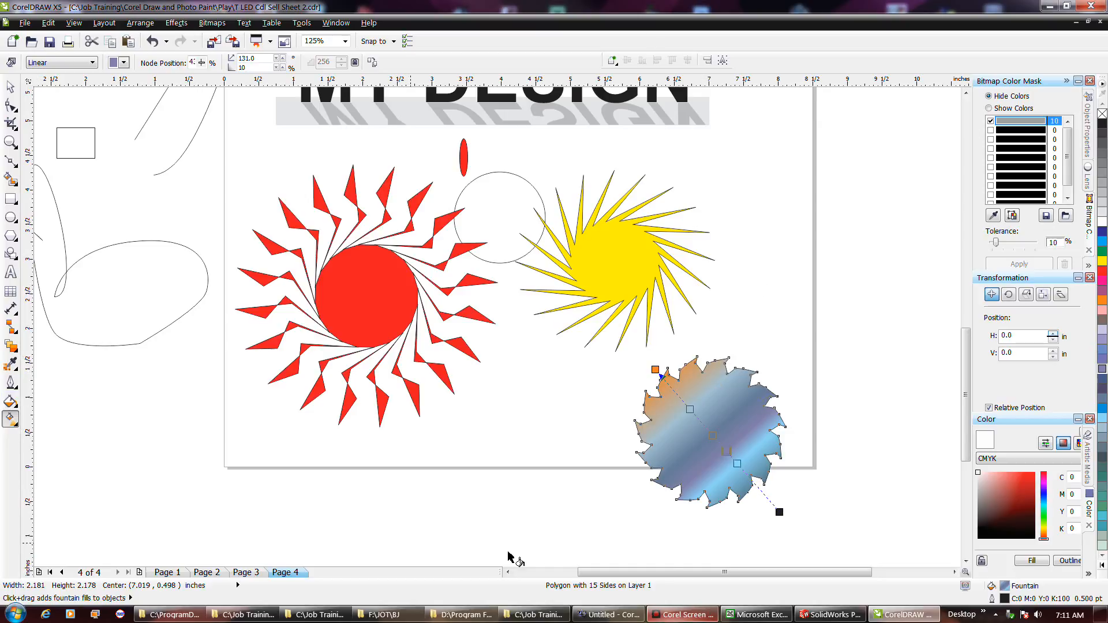
Step: Place a duplicate of the gradient-filled saw blade directly beside the original, below the yellow sunburst
{"action": "key", "text": "space"}
{"action": "left_click_drag", "start_coordinate": [712, 430], "coordinate": [556, 432]}
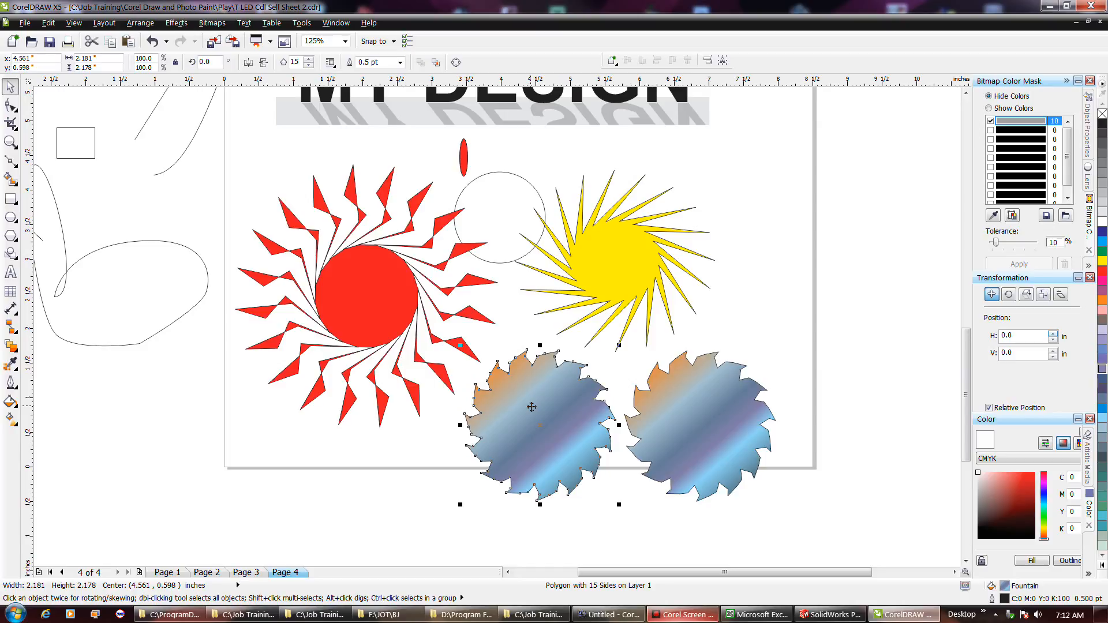
Step: Change the duplicate saw blade's fill to Radial and set its centre colour to dark red (C25 M94 Y88 K22)
{"action": "left_click", "coordinate": [10, 420]}
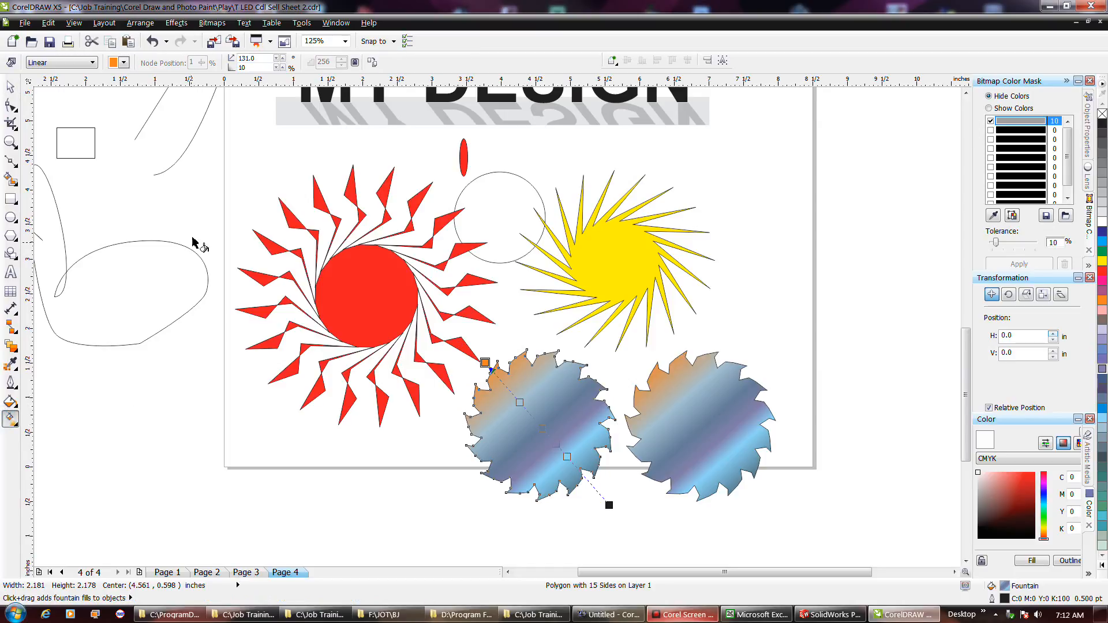
{"action": "left_click", "coordinate": [96, 62]}
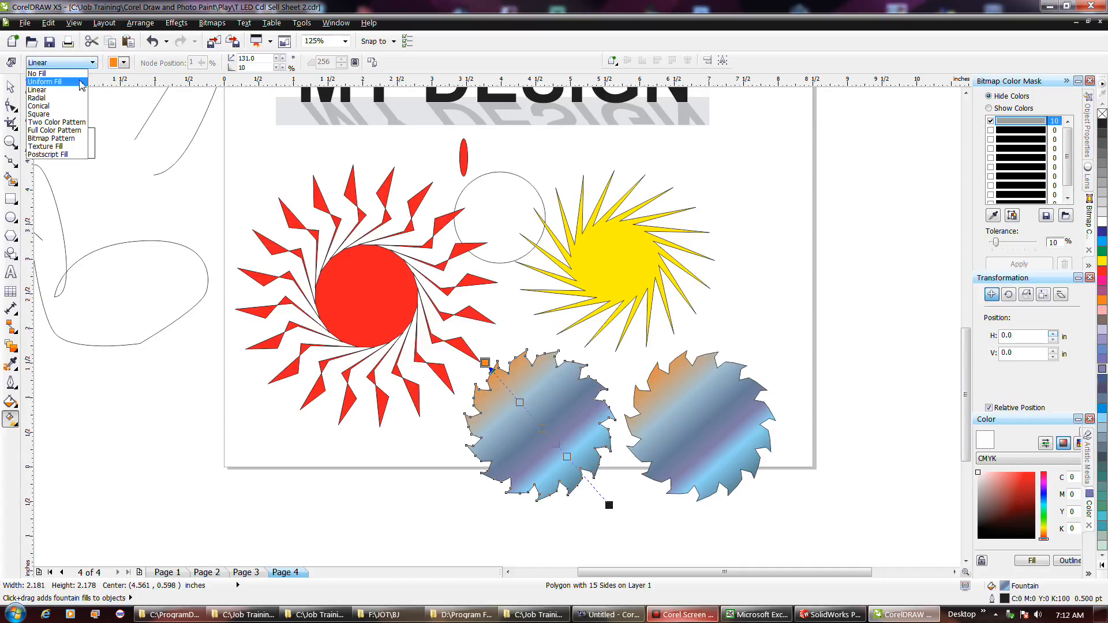
{"action": "left_click", "coordinate": [69, 98]}
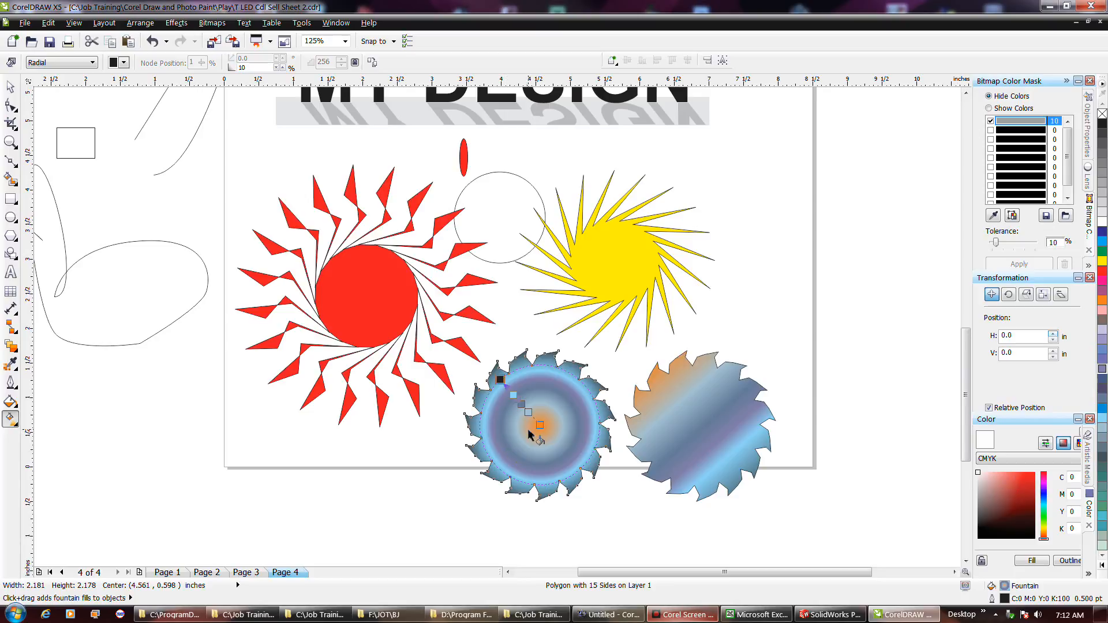
{"action": "left_click", "coordinate": [1013, 497]}
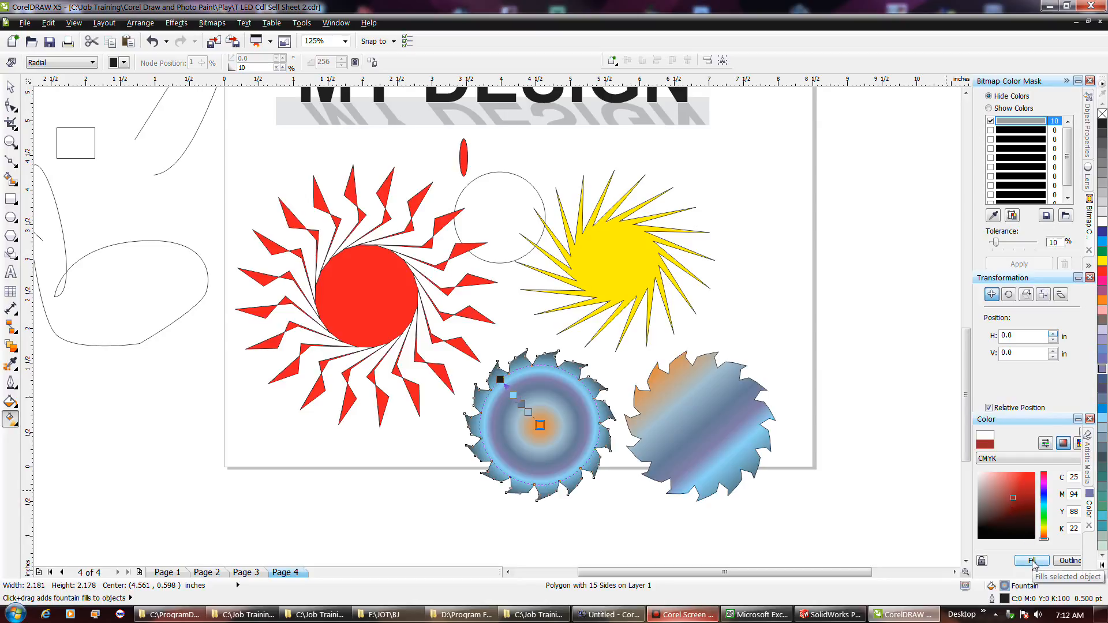
{"action": "left_click", "coordinate": [1032, 561]}
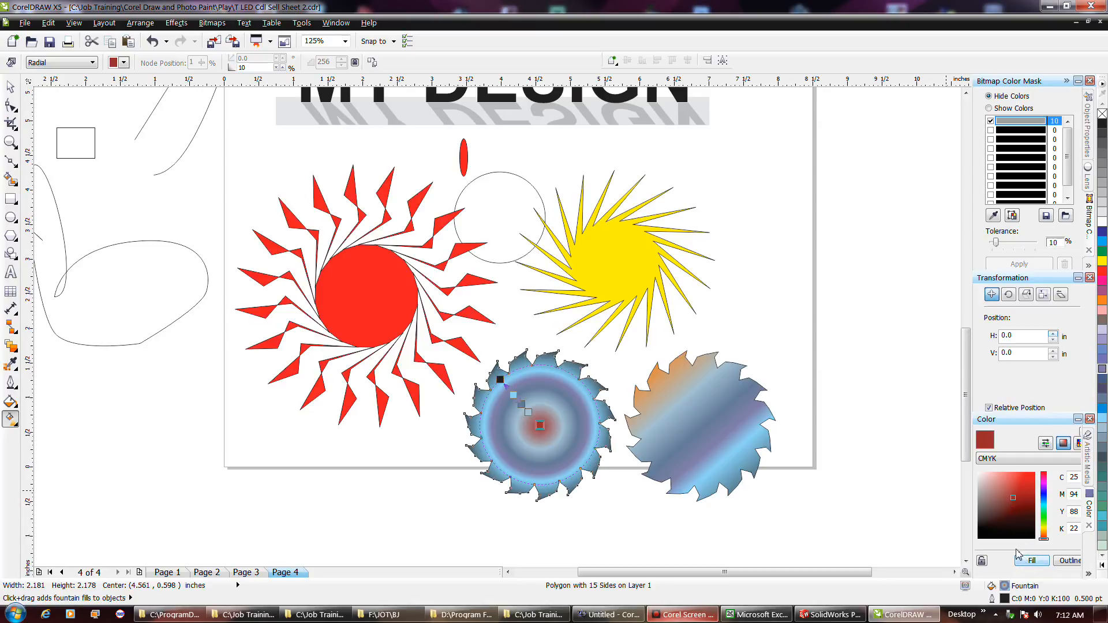
Step: Try to recolour the radial fill's node next to the centre with a brighter red (C18 M91 Y83 K7)
{"action": "left_click", "coordinate": [529, 412]}
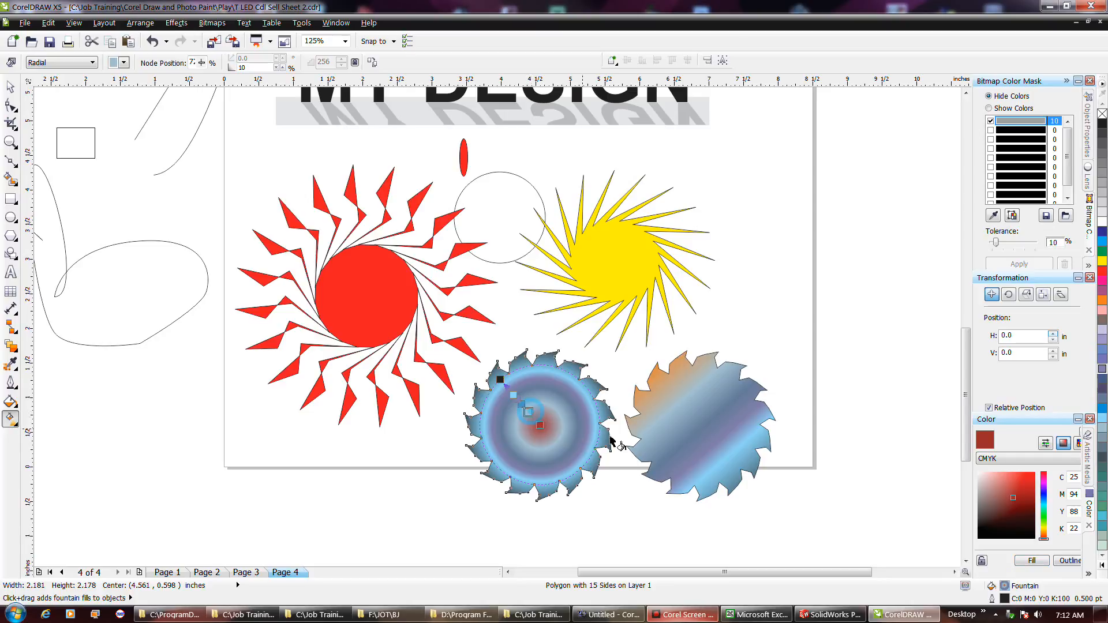
{"action": "left_click", "coordinate": [1012, 514]}
{"action": "left_click", "coordinate": [1012, 521]}
{"action": "left_click", "coordinate": [1014, 488]}
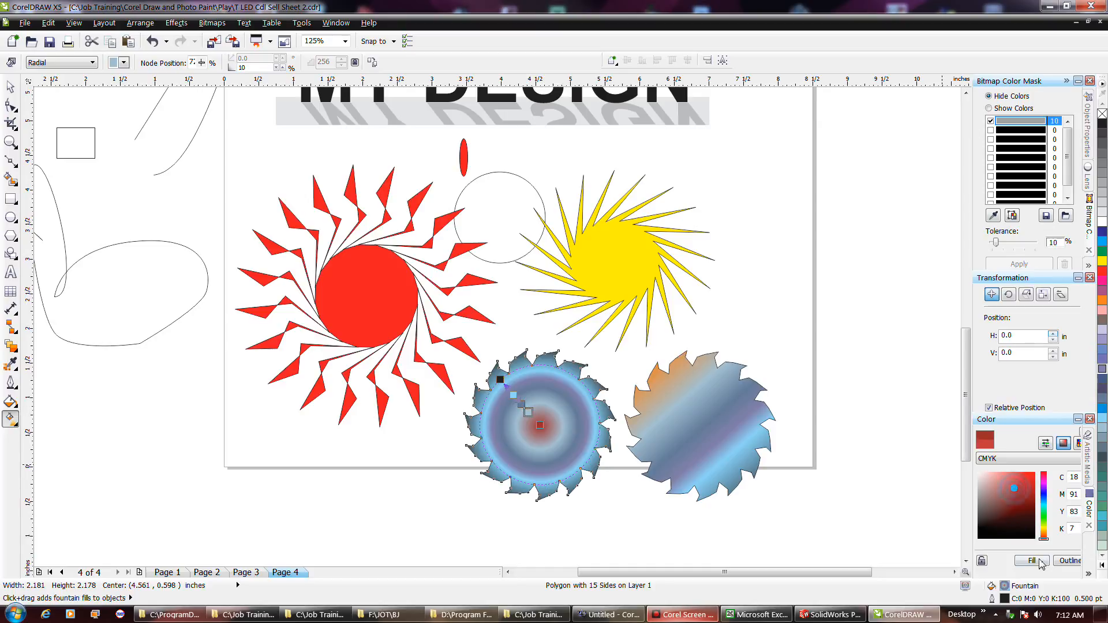
Step: Set the radial fill's middle node to deep blue (C97 M91 Y0 K0)
{"action": "left_click", "coordinate": [521, 405]}
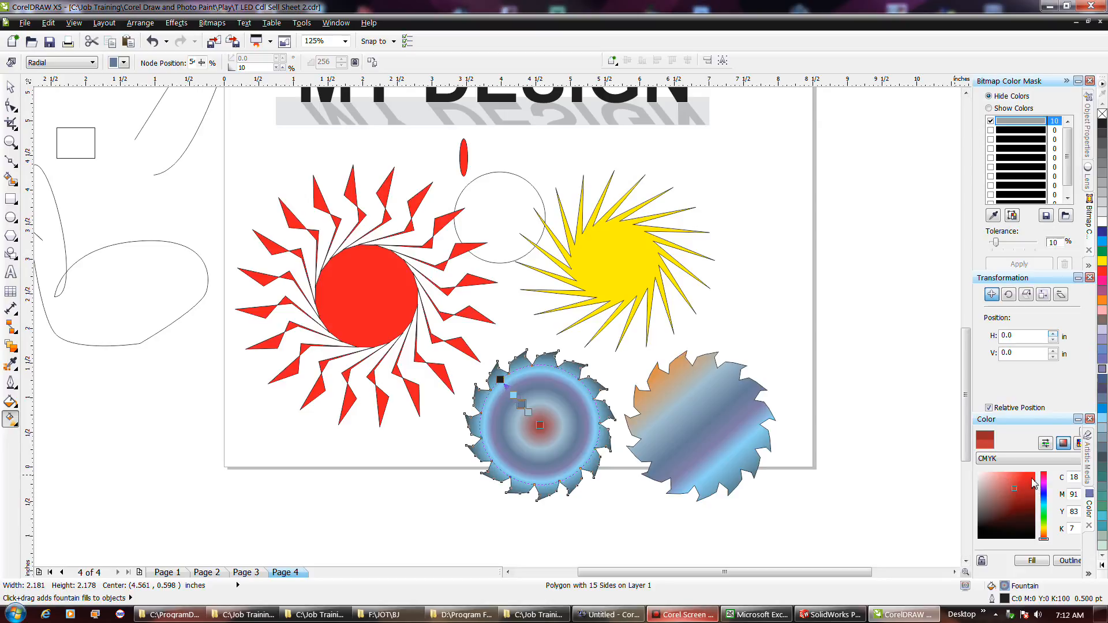
{"action": "left_click", "coordinate": [1042, 495]}
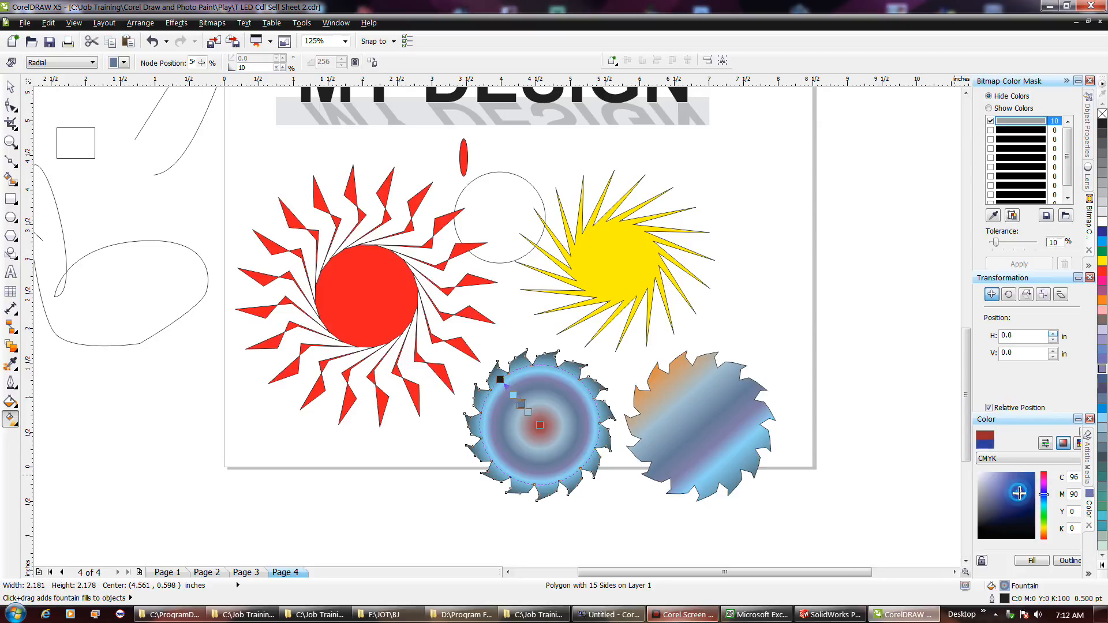
{"action": "left_click", "coordinate": [1032, 561]}
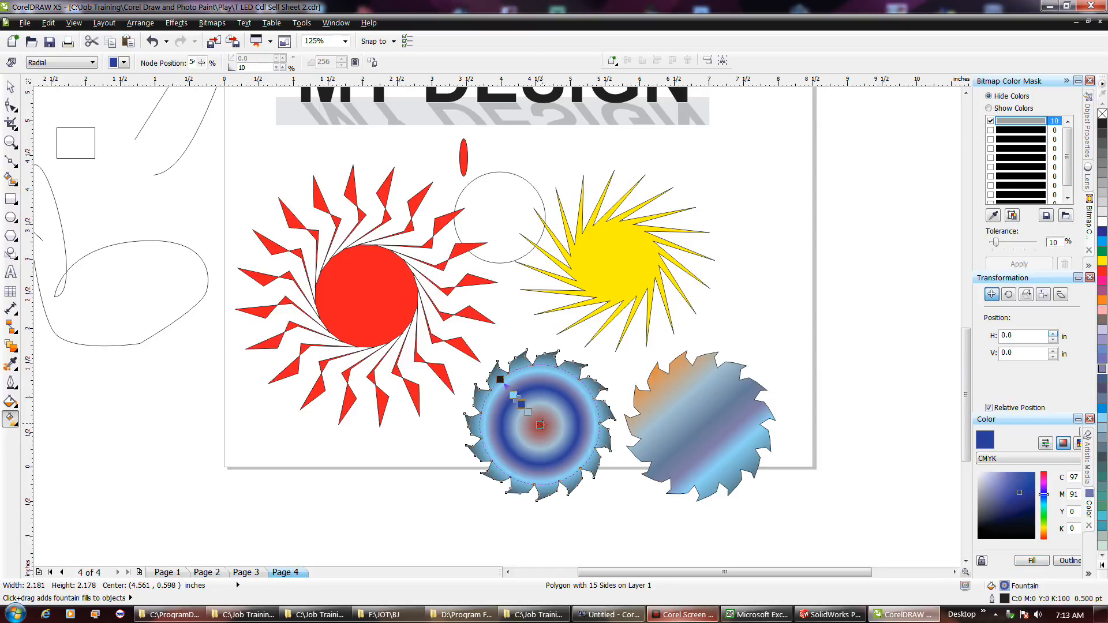
Step: Recolour the radial fill's node next to the centre pink (C3 M100 Y24 K0)
{"action": "left_click", "coordinate": [528, 412]}
{"action": "left_click", "coordinate": [1044, 477]}
{"action": "left_click", "coordinate": [1024, 478]}
{"action": "left_click", "coordinate": [1042, 564]}
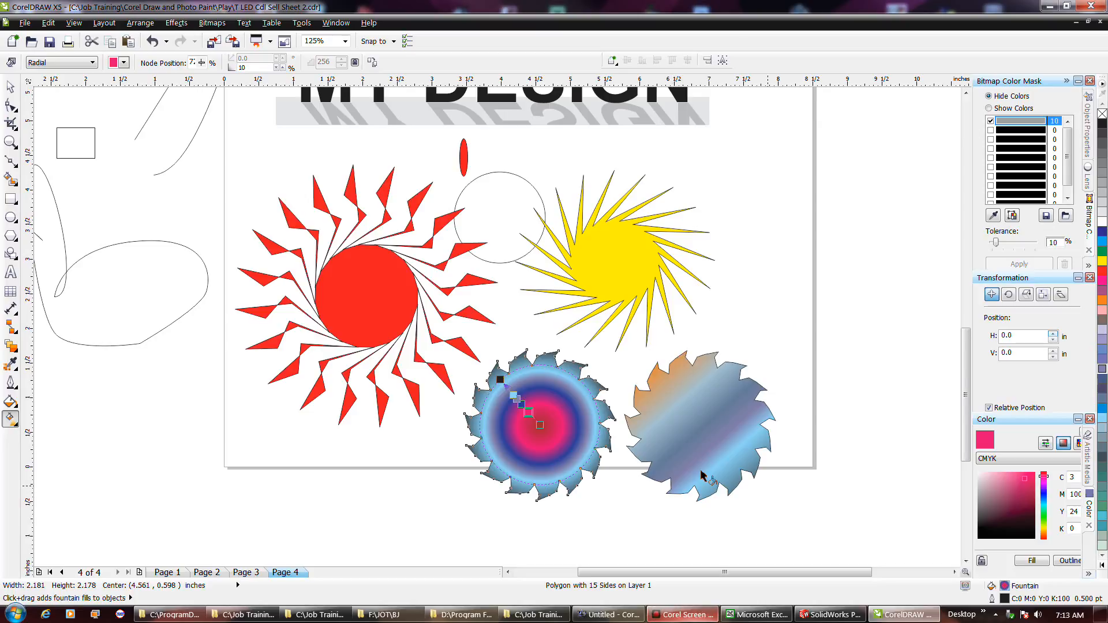
Step: Pull a tooth node of the radial-filled saw blade across its centre to form a starburst, and remove the starburst's outline
{"action": "key", "text": "F10"}
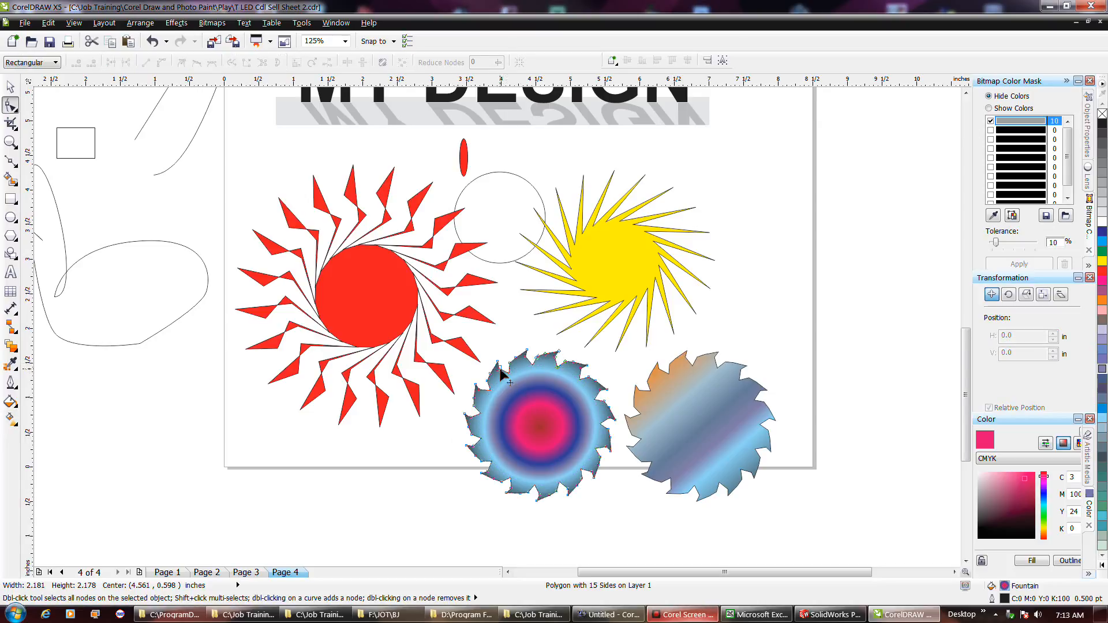
{"action": "left_click_drag", "start_coordinate": [497, 364], "coordinate": [605, 502]}
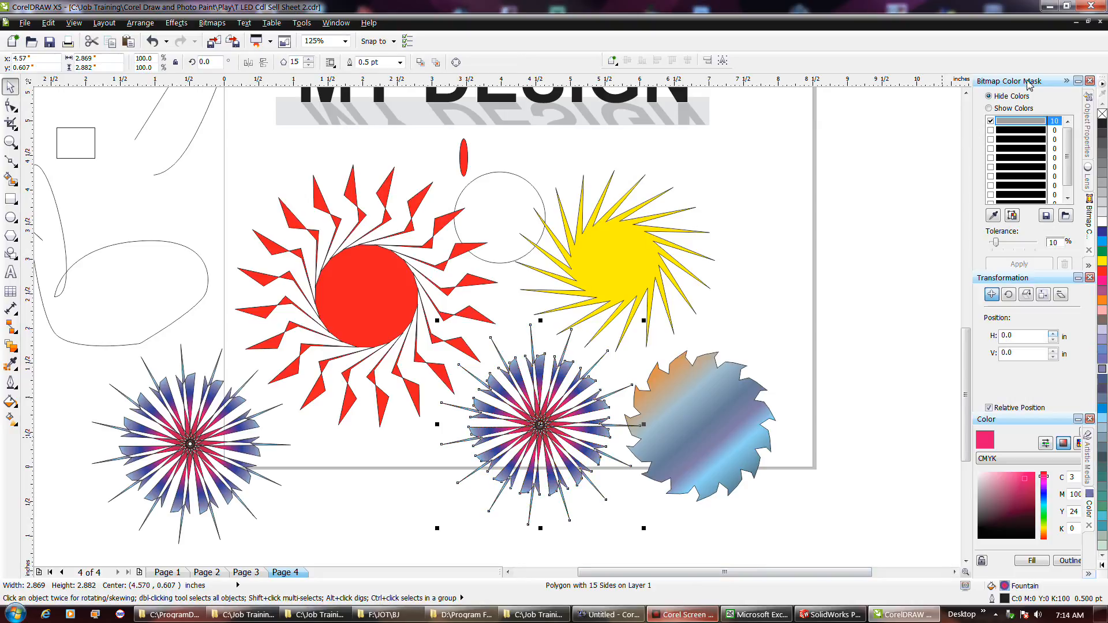
{"action": "right_click", "coordinate": [1102, 115]}
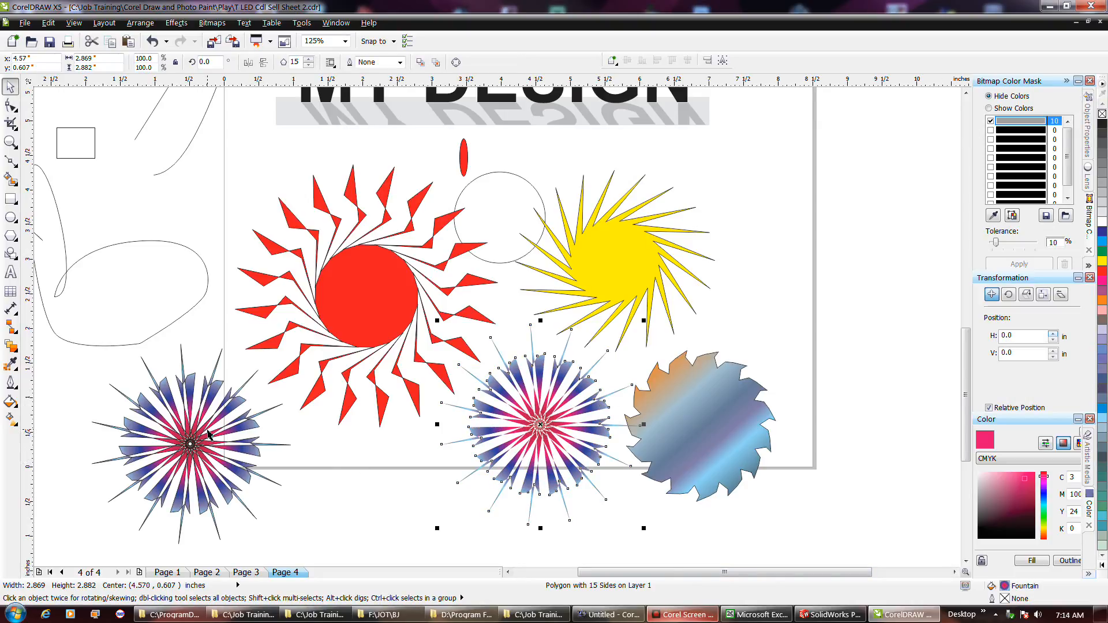
Step: Reshape the outlined starburst copy at the page's lower corner by pulling one of its outer nodes around with the Shape tool
{"action": "left_click", "coordinate": [209, 435]}
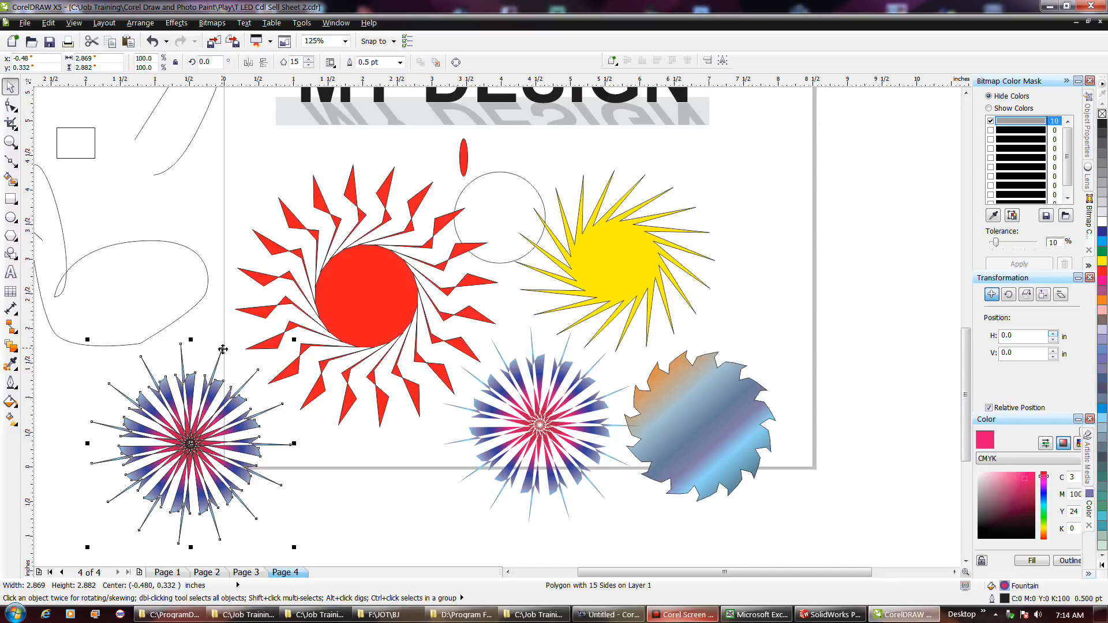
{"action": "key", "text": "F10"}
{"action": "left_click_drag", "start_coordinate": [224, 353], "coordinate": [273, 396]}
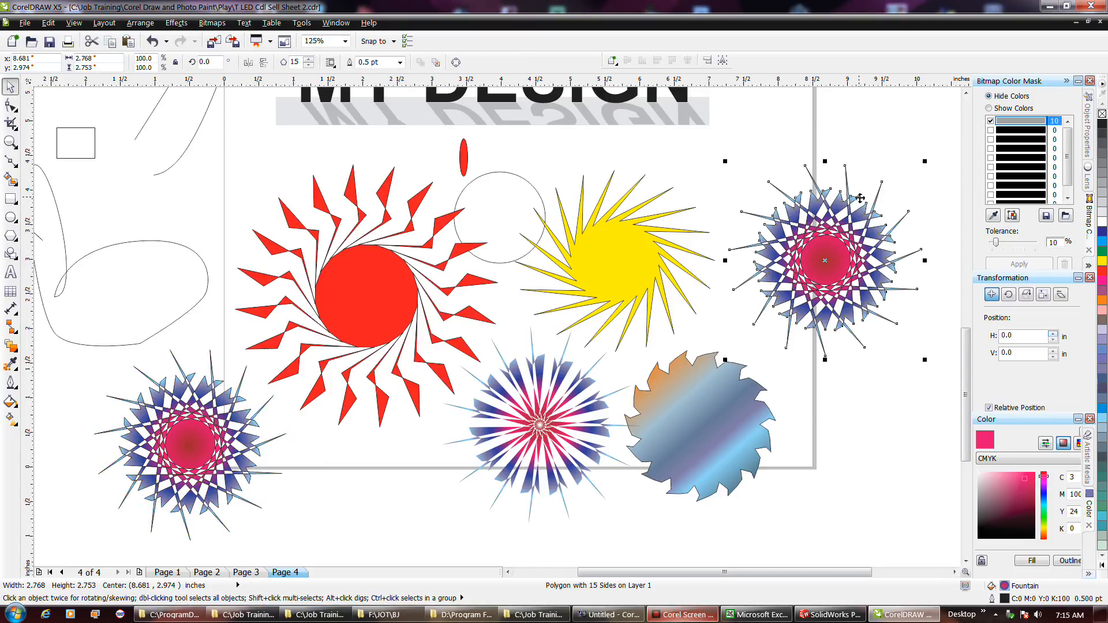
Step: Reshape the starburst copy beside the yellow sunburst by pulling an inner node outward past the centre and a rim node further out
{"action": "key", "text": "F10"}
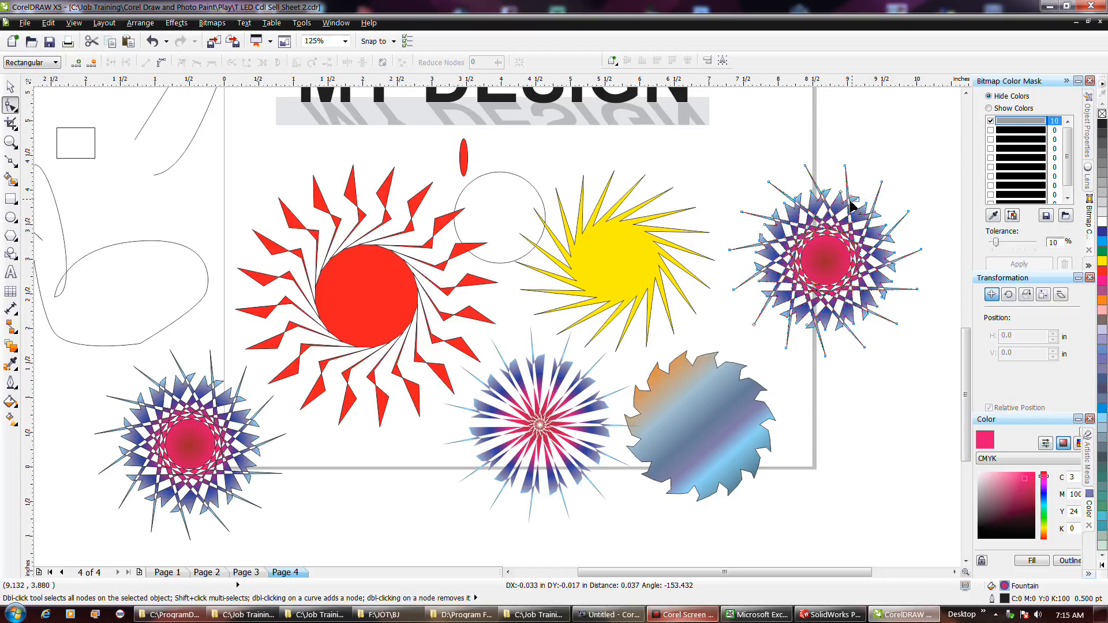
{"action": "left_click_drag", "start_coordinate": [800, 231], "coordinate": [774, 283]}
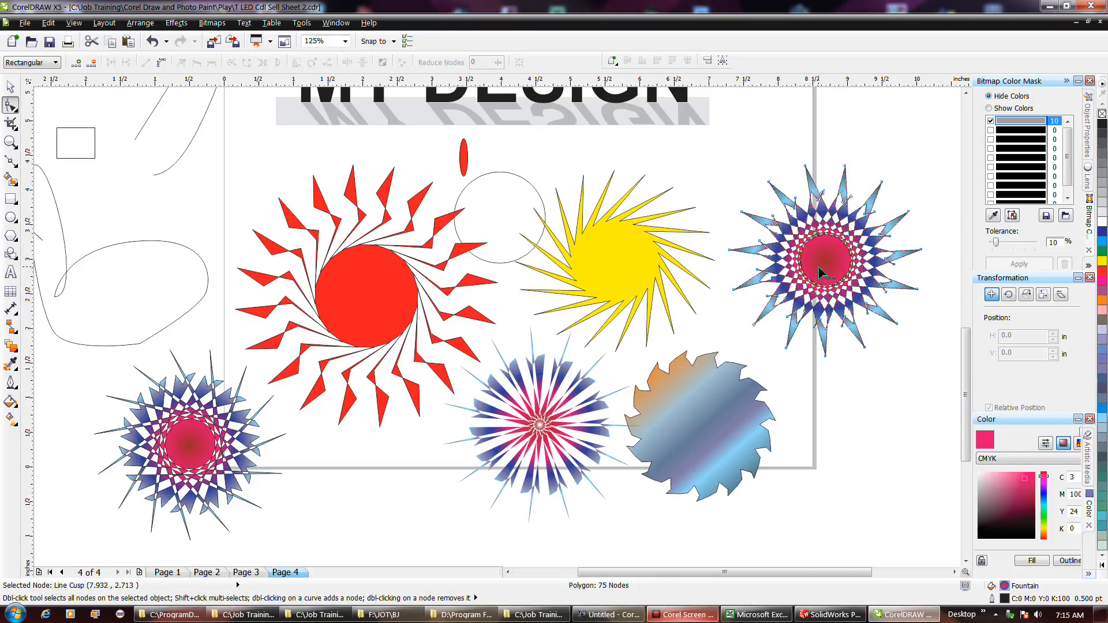
{"action": "left_click_drag", "start_coordinate": [850, 200], "coordinate": [865, 191]}
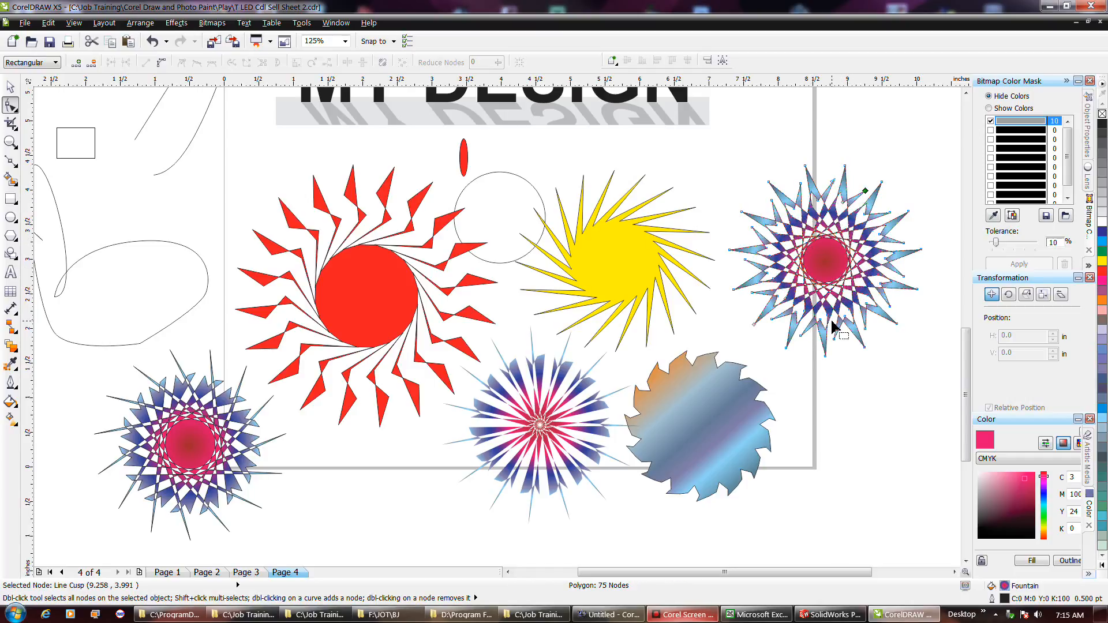
Step: Place a copy of the outlined starburst directly below the original, beside the striped saw blade
{"action": "left_click", "coordinate": [720, 175]}
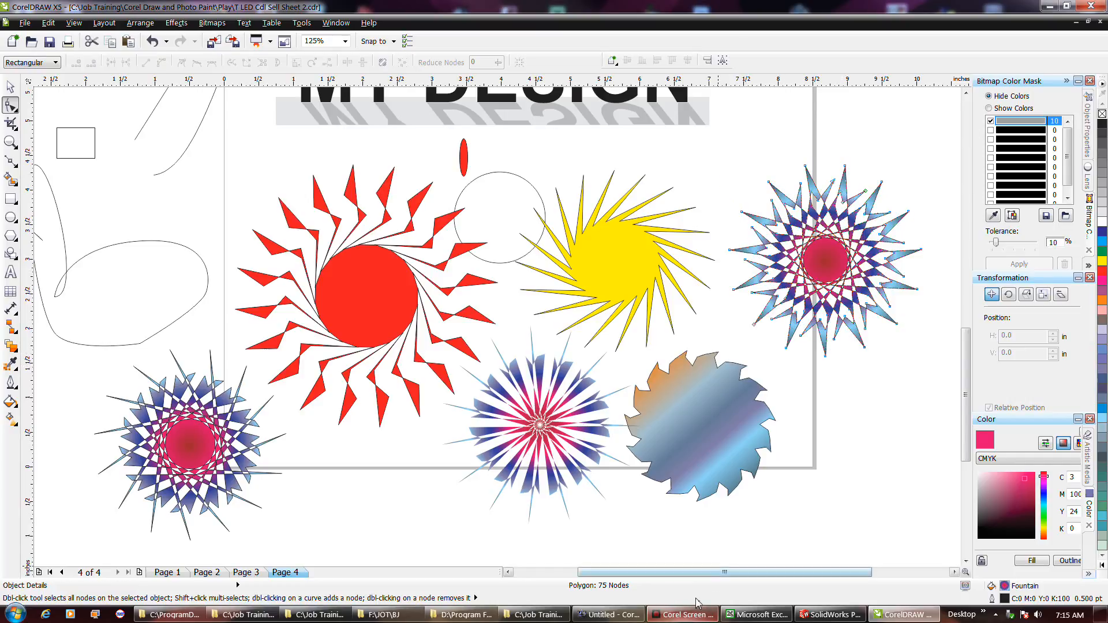
{"action": "left_click", "coordinate": [676, 613]}
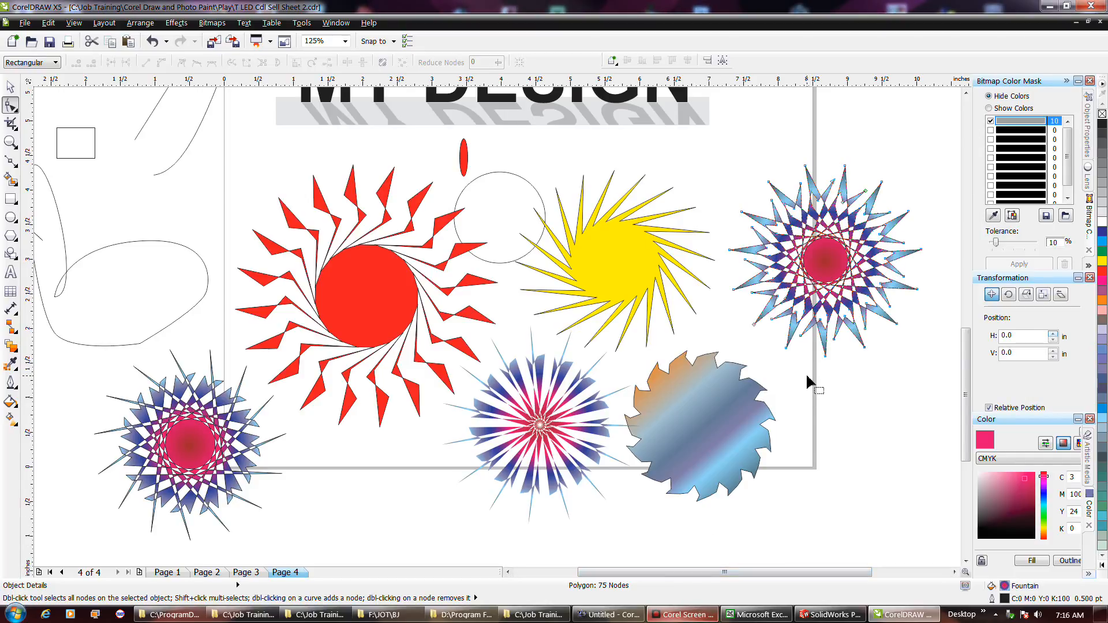
{"action": "key", "text": "space"}
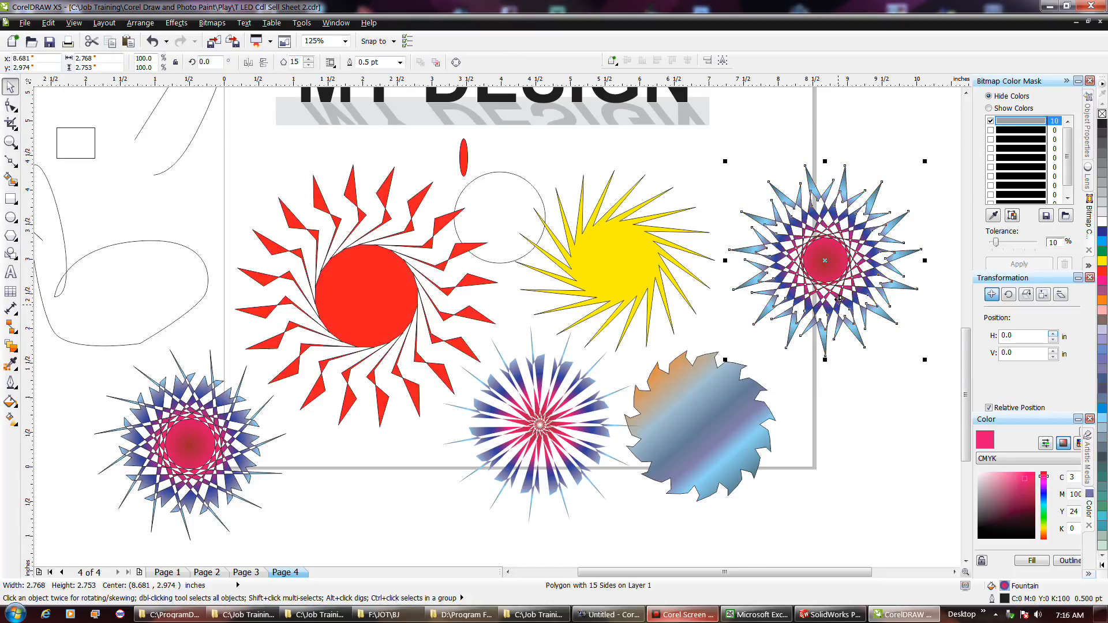
{"action": "left_click_drag", "start_coordinate": [826, 262], "coordinate": [872, 459]}
Step: Add a node on an inner edge of the new starburst copy and pull it outward past the rim, broadening the points
{"action": "scroll", "coordinate": [873, 459], "scroll_direction": "up", "scroll_amount": 3}
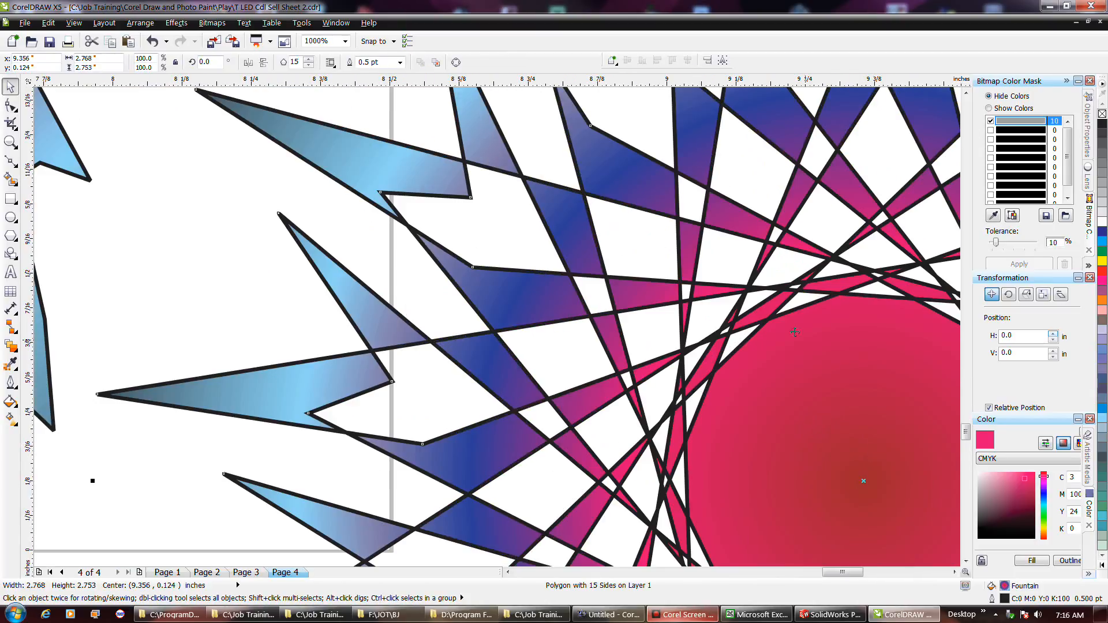
{"action": "scroll", "coordinate": [745, 316], "scroll_direction": "down", "scroll_amount": 1}
{"action": "key", "text": "space"}
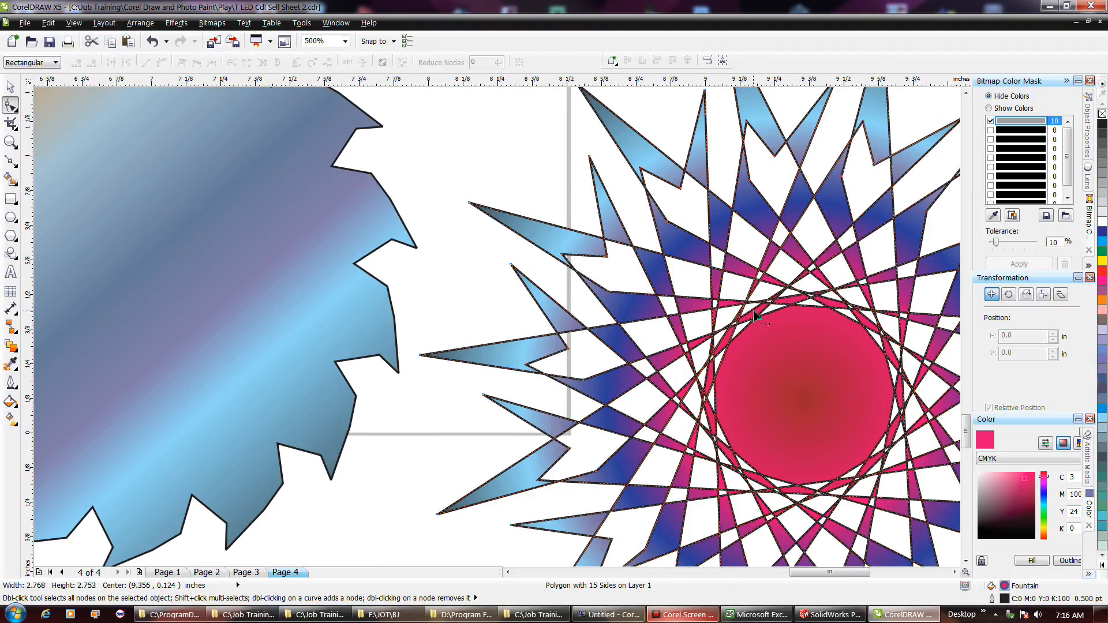
{"action": "left_click", "coordinate": [770, 311]}
{"action": "left_click_drag", "start_coordinate": [771, 311], "coordinate": [448, 126]}
{"action": "scroll", "coordinate": [578, 191], "scroll_direction": "down", "scroll_amount": 2}
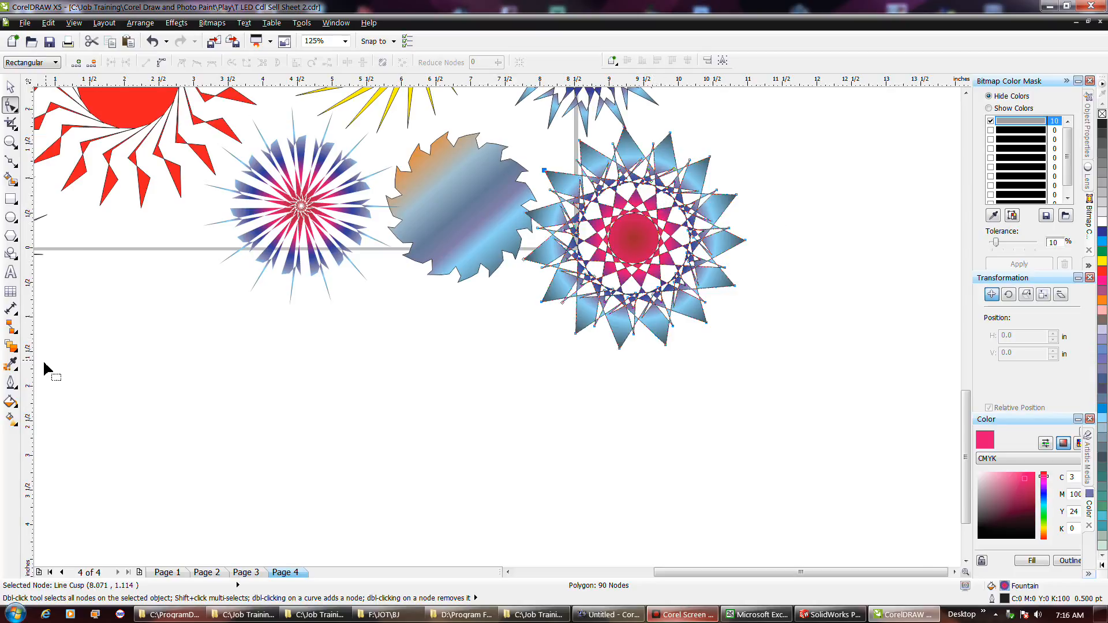
Step: Extend the new starburst's radial fill a little further outward and recolour its outermost fill node red
{"action": "left_click", "coordinate": [11, 420]}
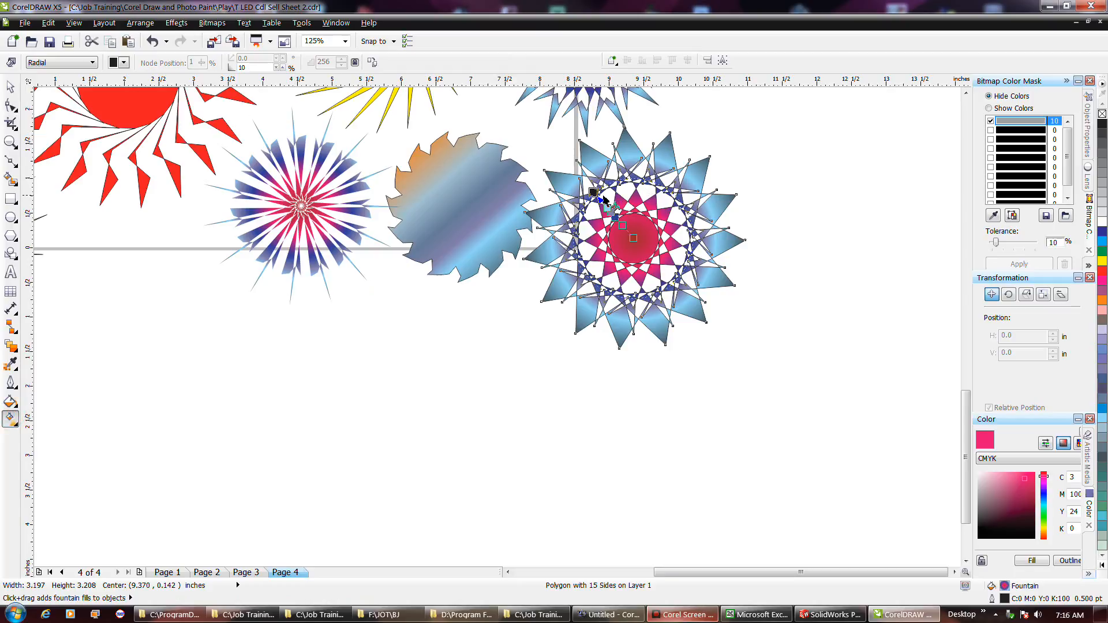
{"action": "left_click_drag", "start_coordinate": [592, 191], "coordinate": [583, 174]}
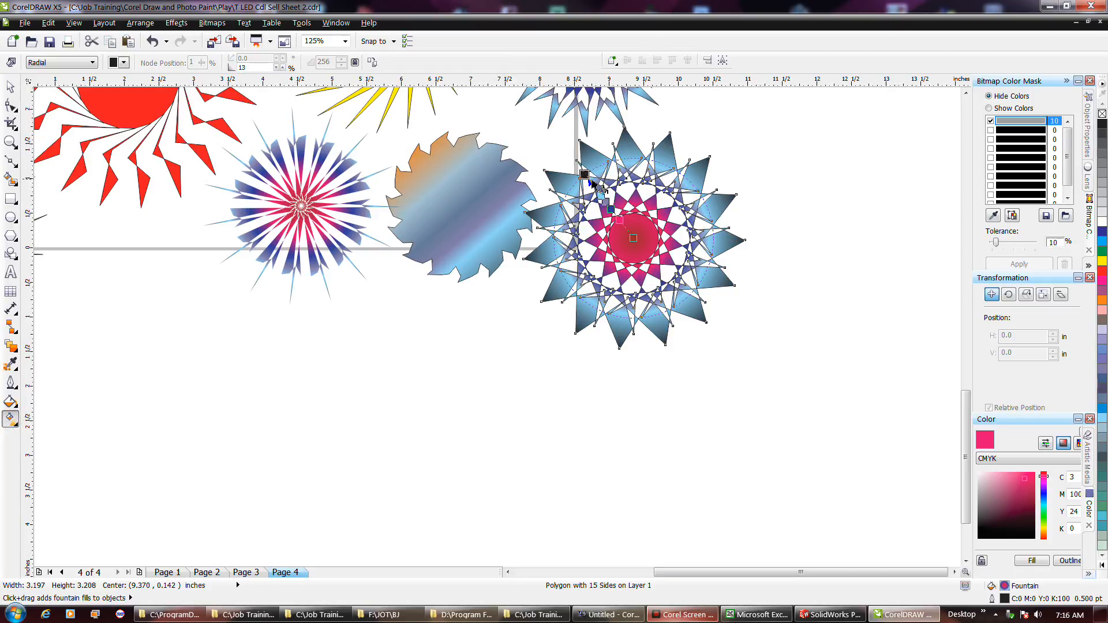
{"action": "left_click", "coordinate": [1102, 271]}
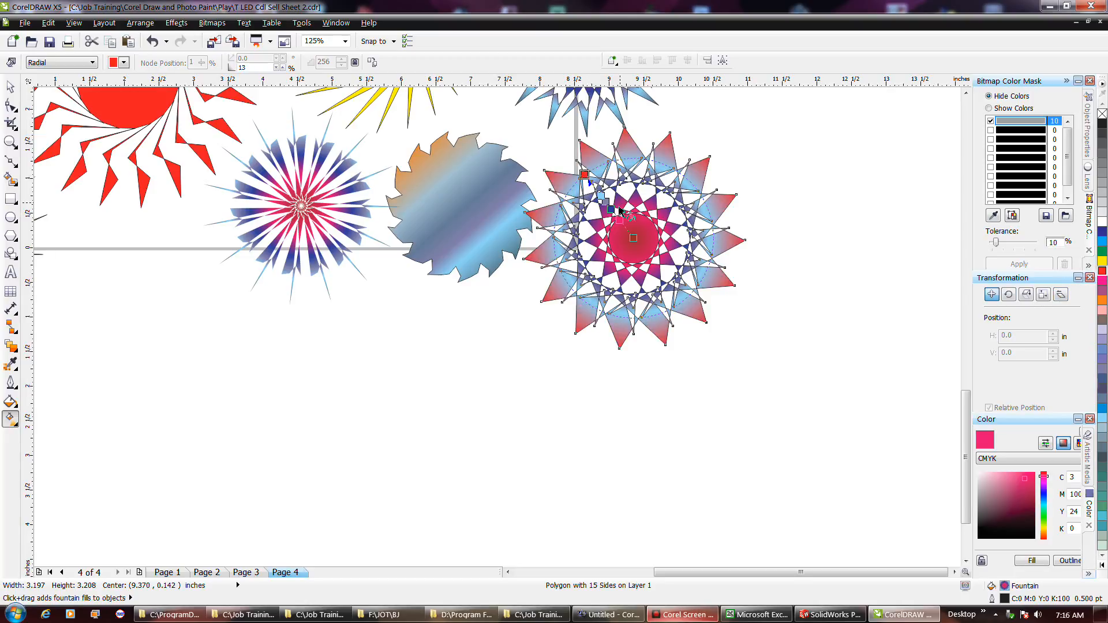
Step: Recolour the light blue node next to the radial fill's red outer end dark green (C89 M26 Y100 K15)
{"action": "left_click", "coordinate": [601, 195]}
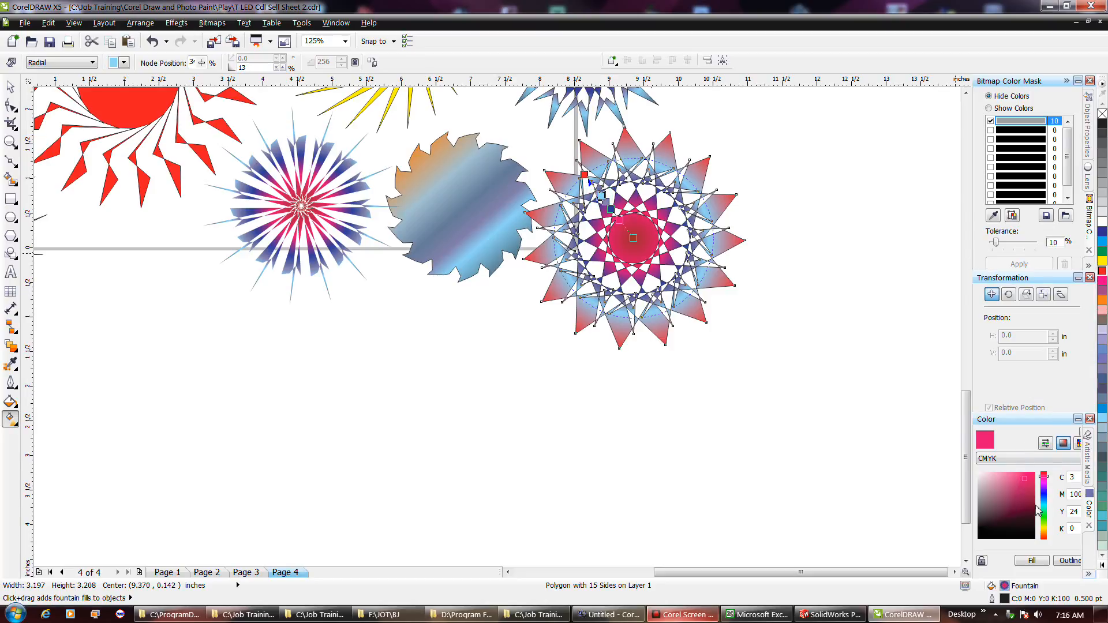
{"action": "left_click", "coordinate": [1042, 513]}
{"action": "left_click", "coordinate": [1024, 495]}
{"action": "left_click", "coordinate": [1018, 505]}
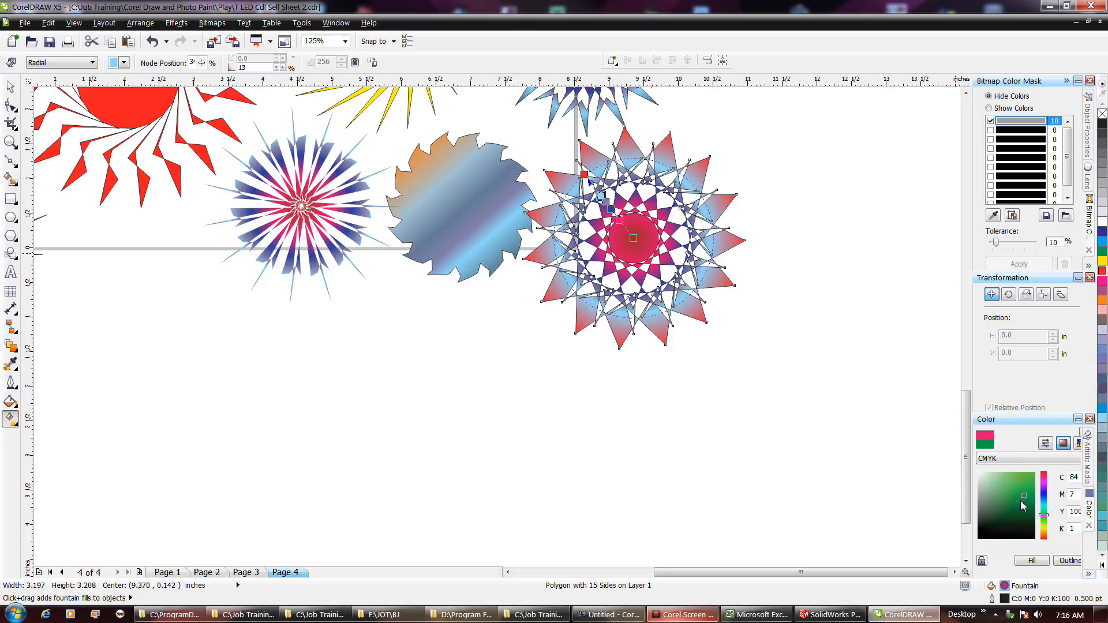
{"action": "left_click", "coordinate": [1030, 560]}
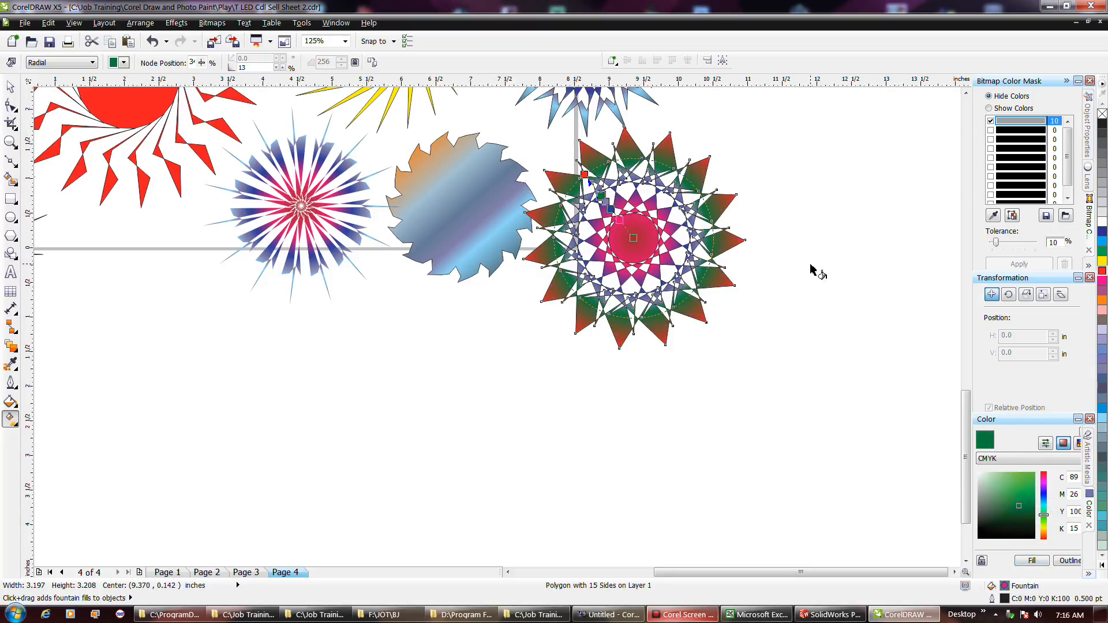
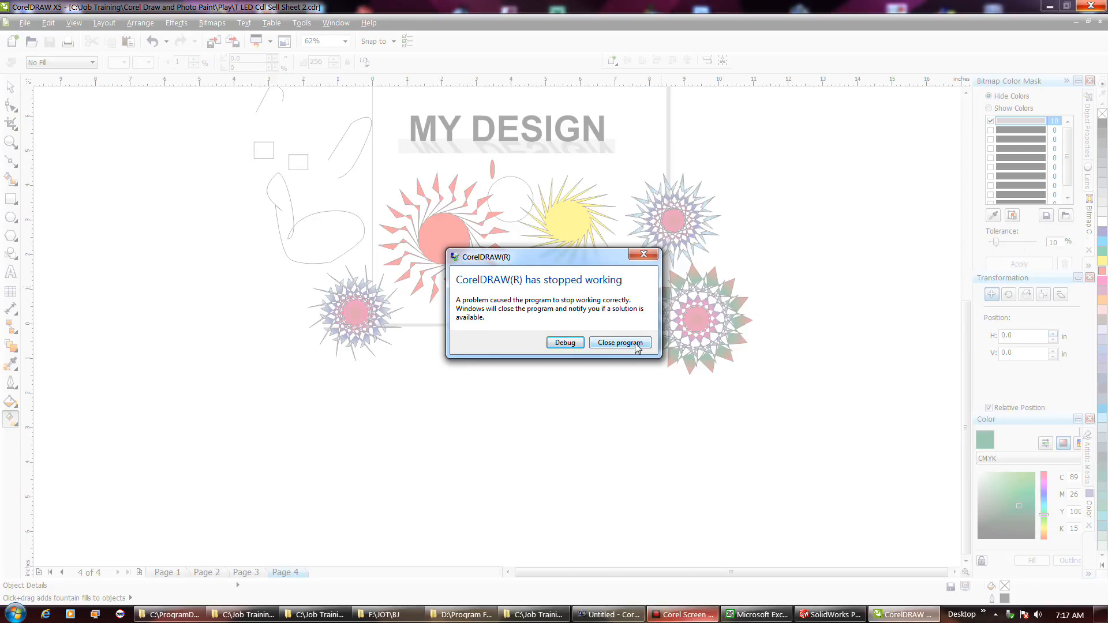
Step: Close the crashed program and save the recovered drawing as T LED Cdl Sell Sheet 3.cdr in the Play folder
{"action": "left_click", "coordinate": [637, 342]}
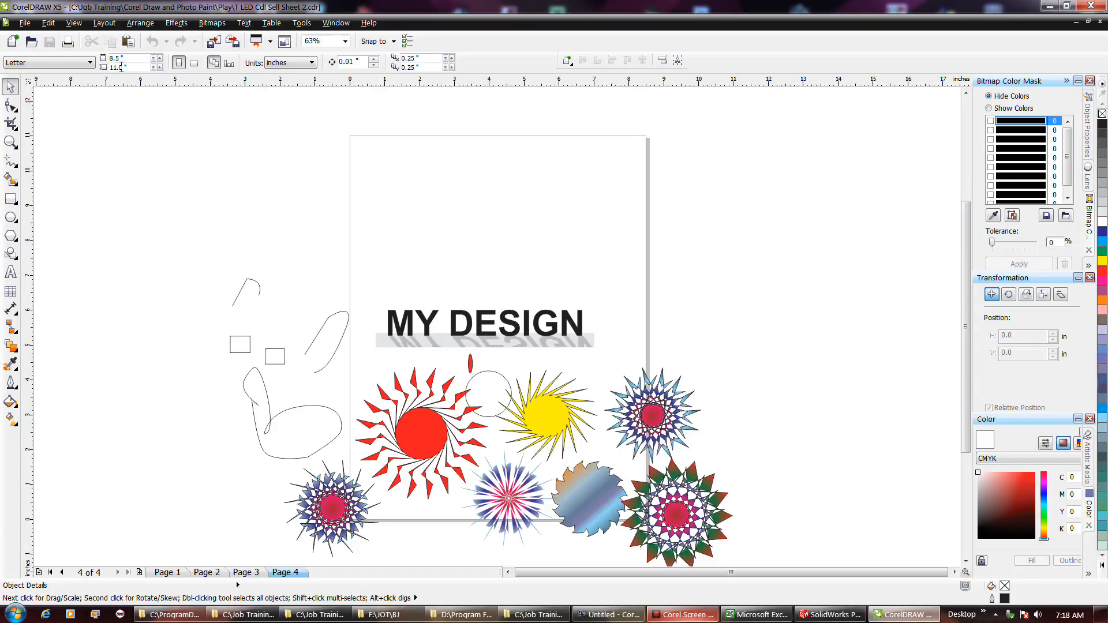
{"action": "left_click", "coordinate": [25, 22]}
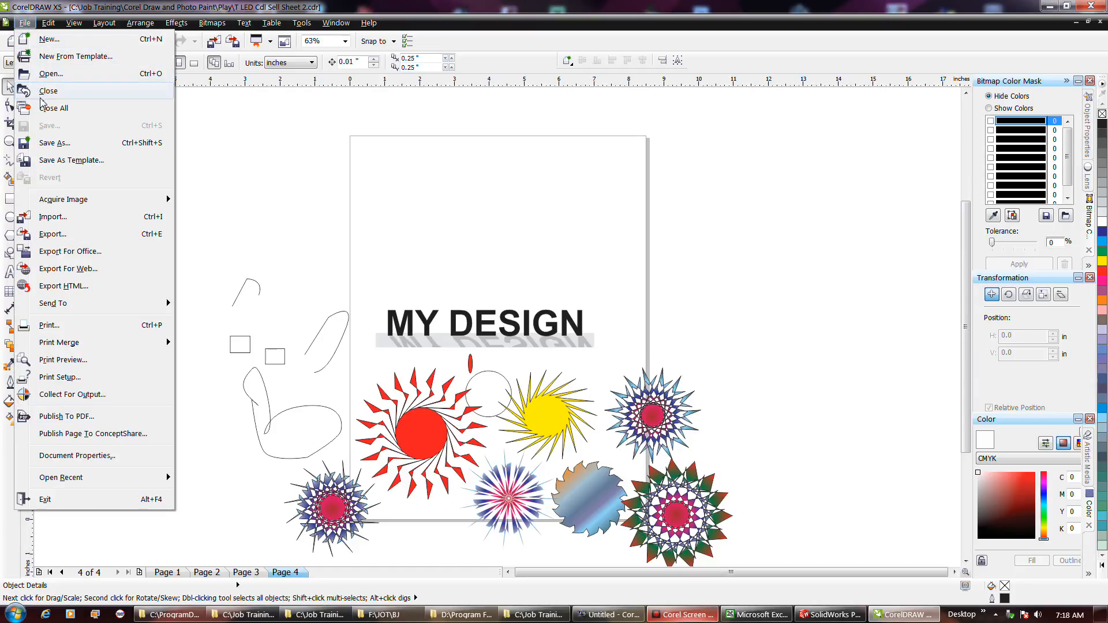
{"action": "left_click", "coordinate": [52, 142]}
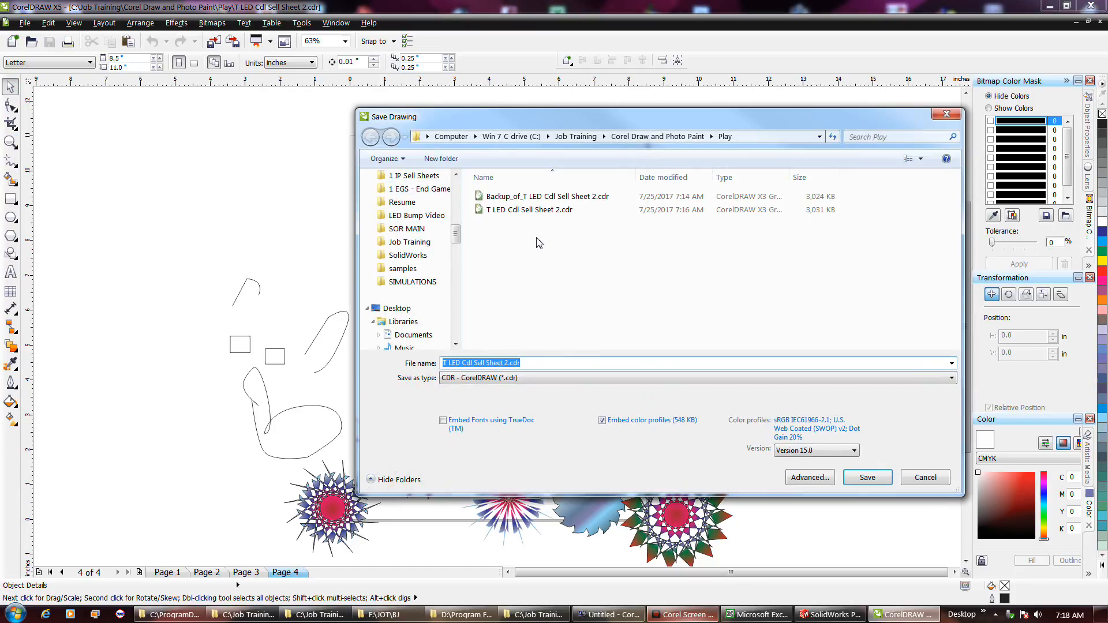
{"action": "left_click_drag", "start_coordinate": [509, 363], "coordinate": [505, 363]}
{"action": "type", "text": "3"}
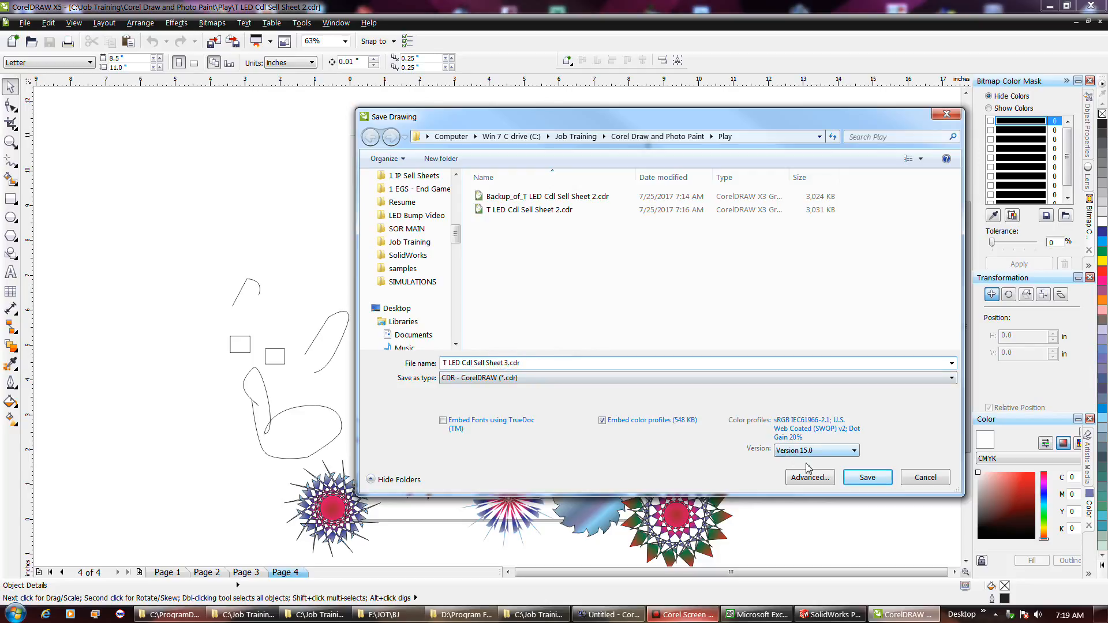
{"action": "left_click", "coordinate": [865, 477]}
Step: Switch to the Untitled-1 drawing, save it as Untitled-1333.cdr in the Play folder, and close it
{"action": "left_click", "coordinate": [335, 23]}
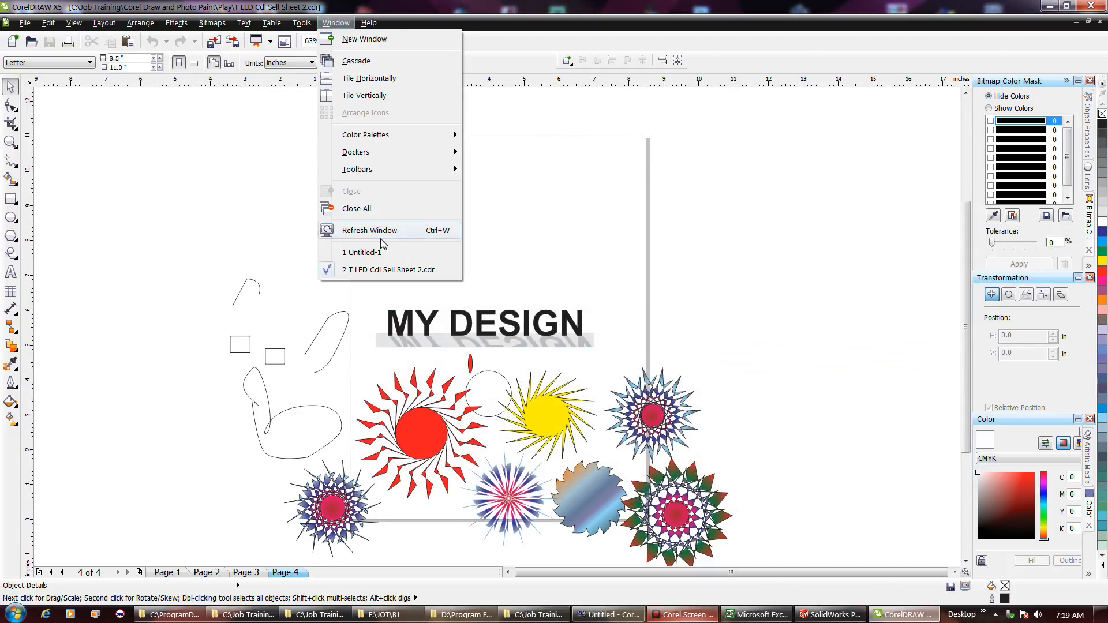
{"action": "left_click", "coordinate": [361, 253]}
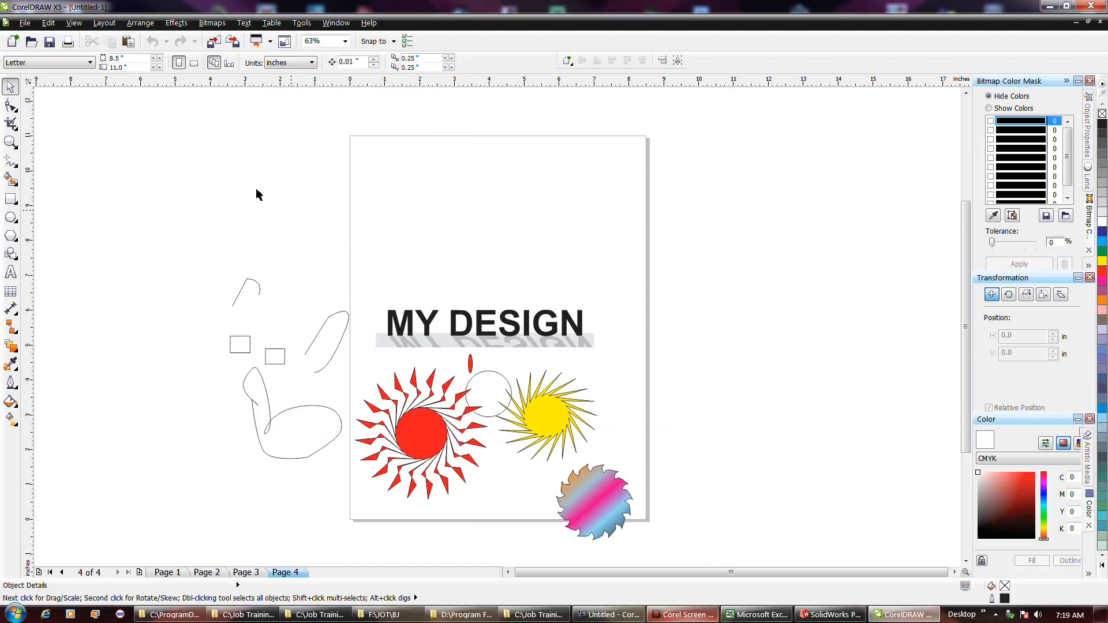
{"action": "left_click", "coordinate": [25, 23]}
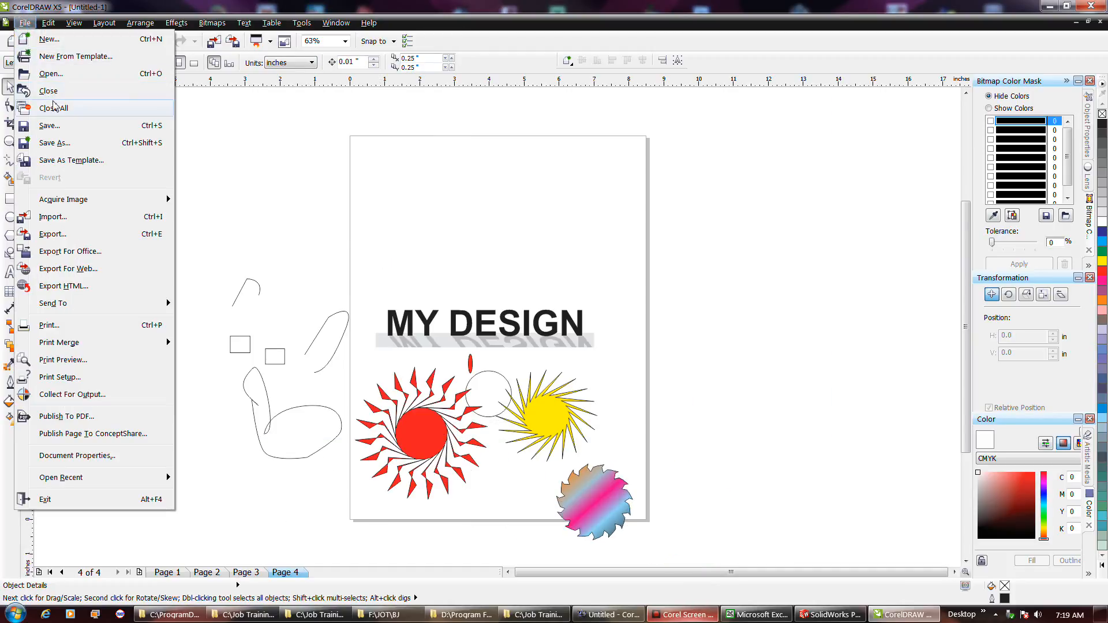
{"action": "left_click", "coordinate": [64, 143]}
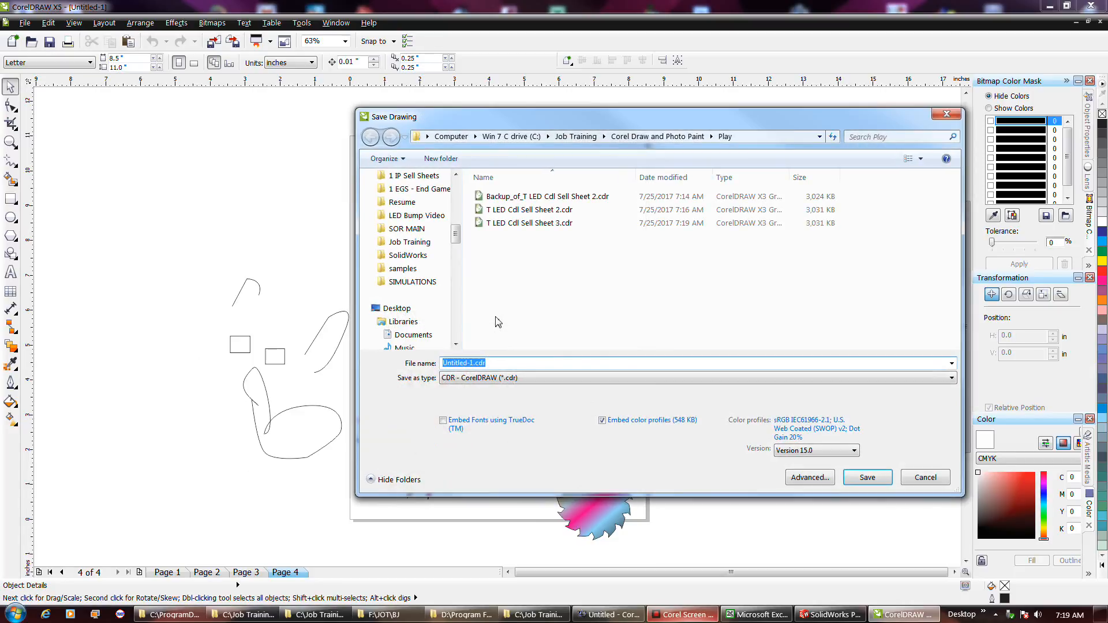
{"action": "left_click", "coordinate": [477, 367]}
{"action": "type", "text": "333"}
{"action": "left_click", "coordinate": [857, 484]}
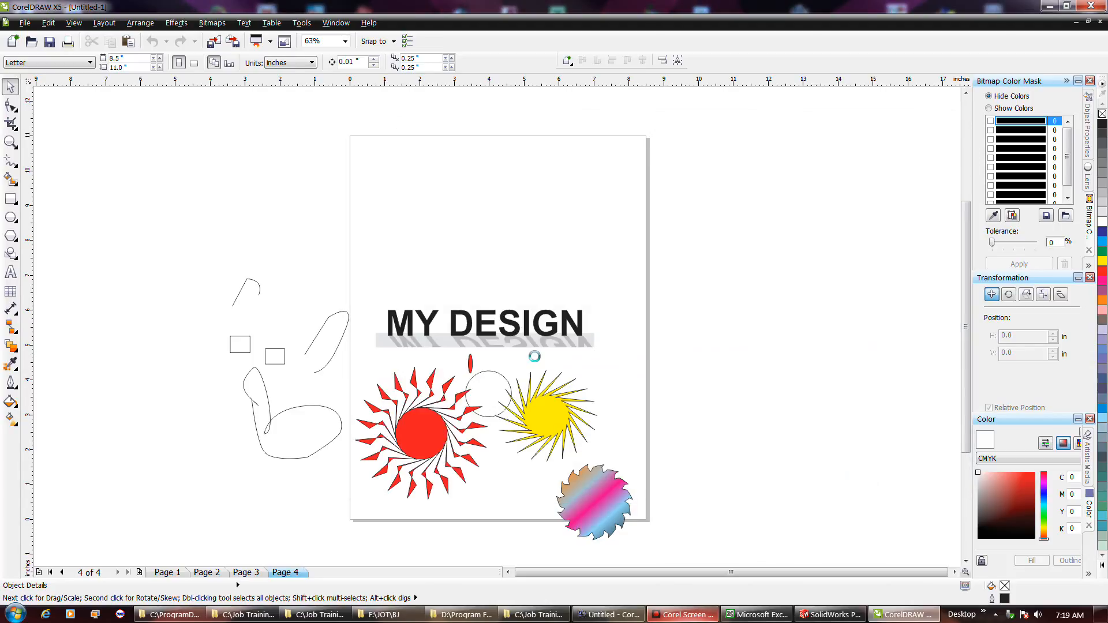
{"action": "left_click", "coordinate": [25, 22]}
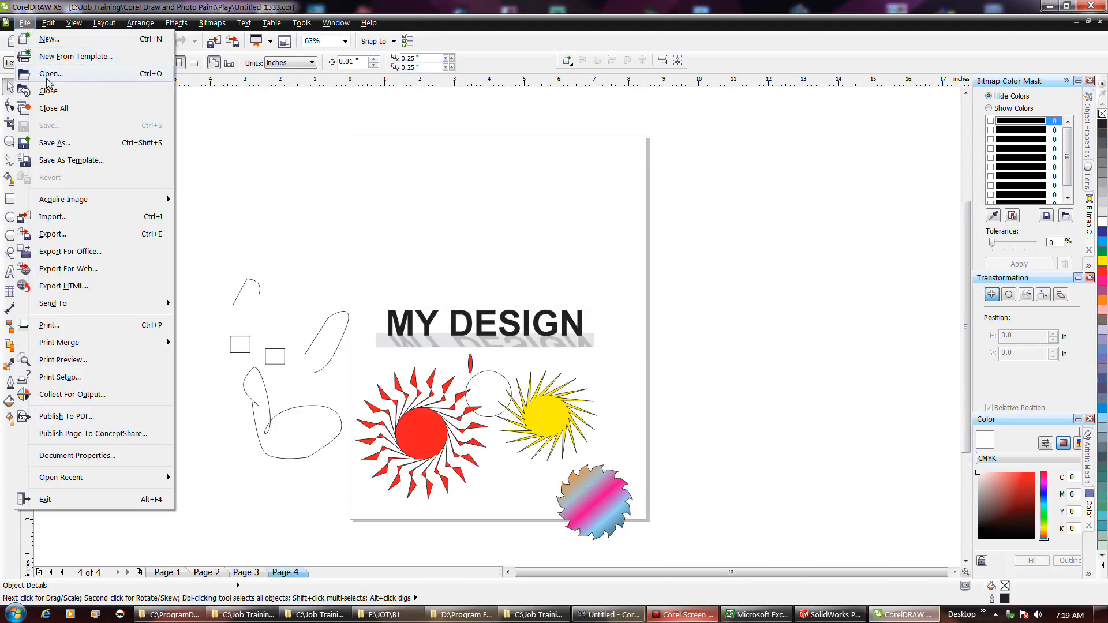
{"action": "left_click", "coordinate": [49, 90]}
{"action": "left_click", "coordinate": [243, 168]}
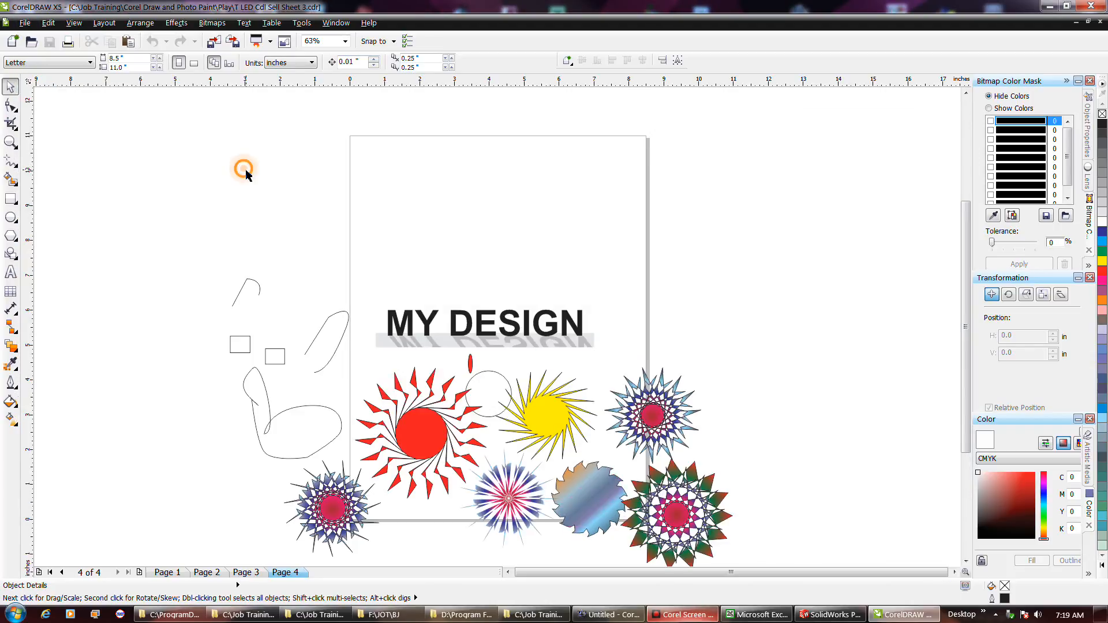
{"action": "left_click", "coordinate": [246, 180]}
{"action": "right_click", "coordinate": [248, 182]}
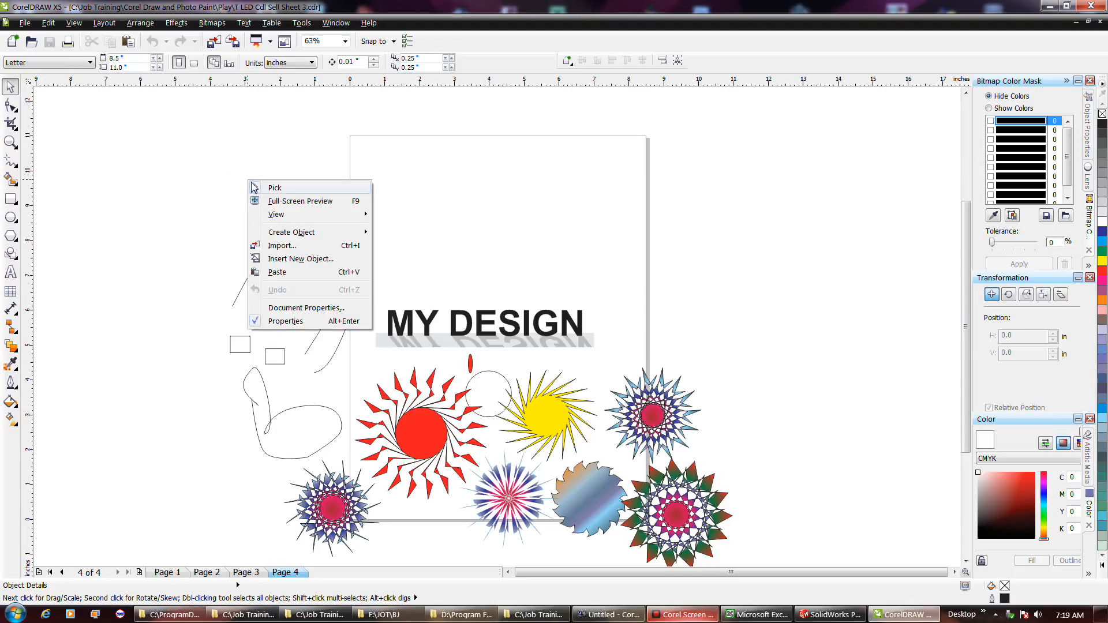
{"action": "left_click", "coordinate": [203, 181]}
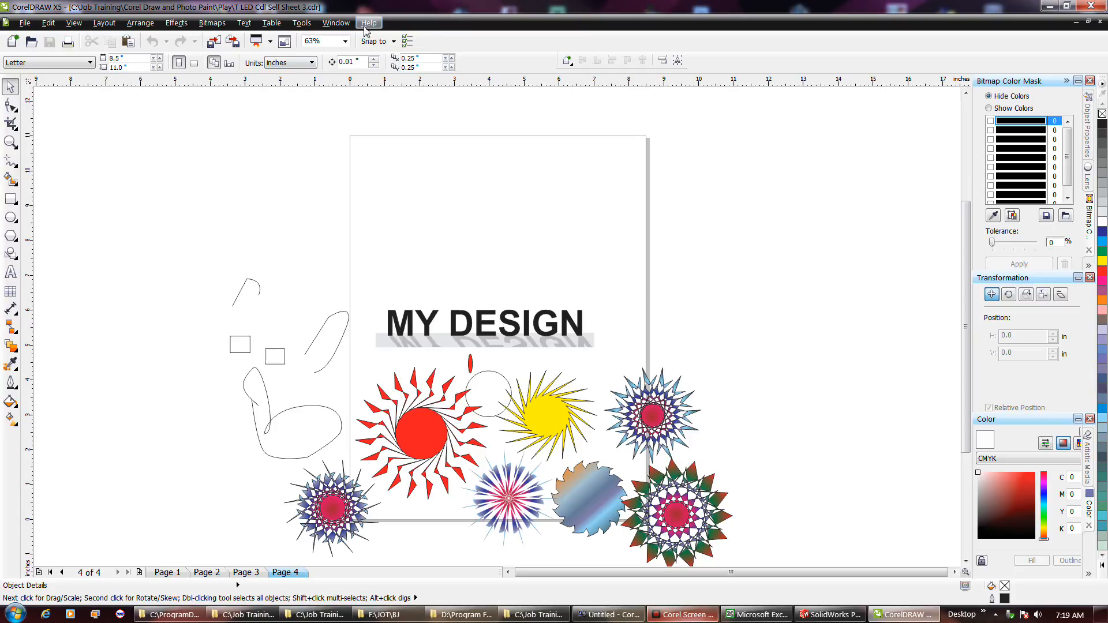
Step: Create a personally named current workspace based on X5 Default Workspace, with the description 2017, and apply the options
{"action": "left_click", "coordinate": [407, 41]}
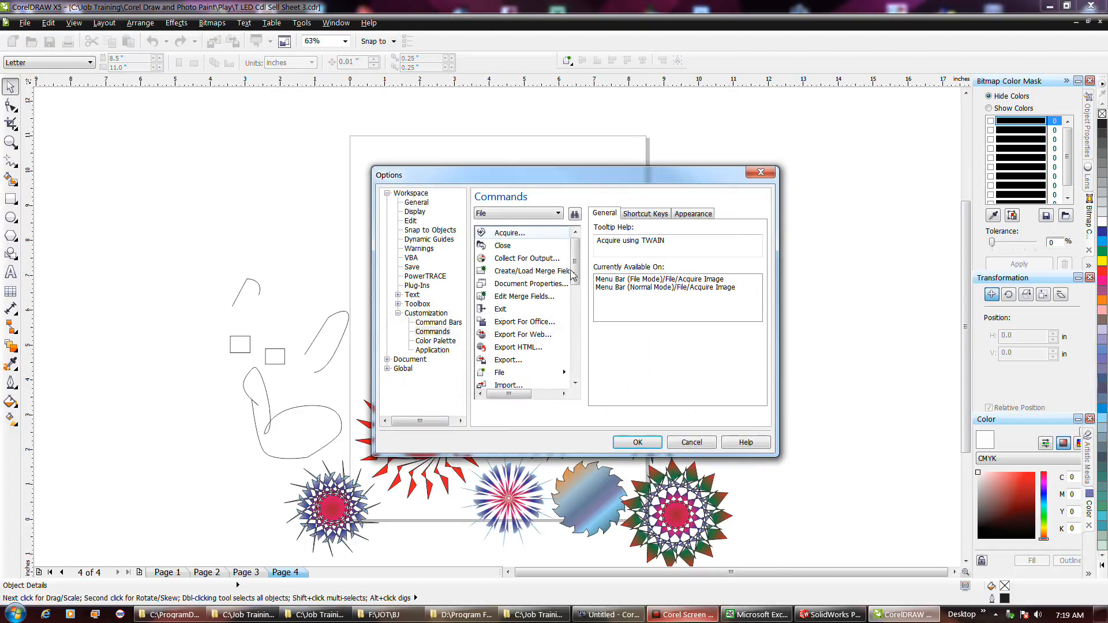
{"action": "left_click", "coordinate": [411, 194]}
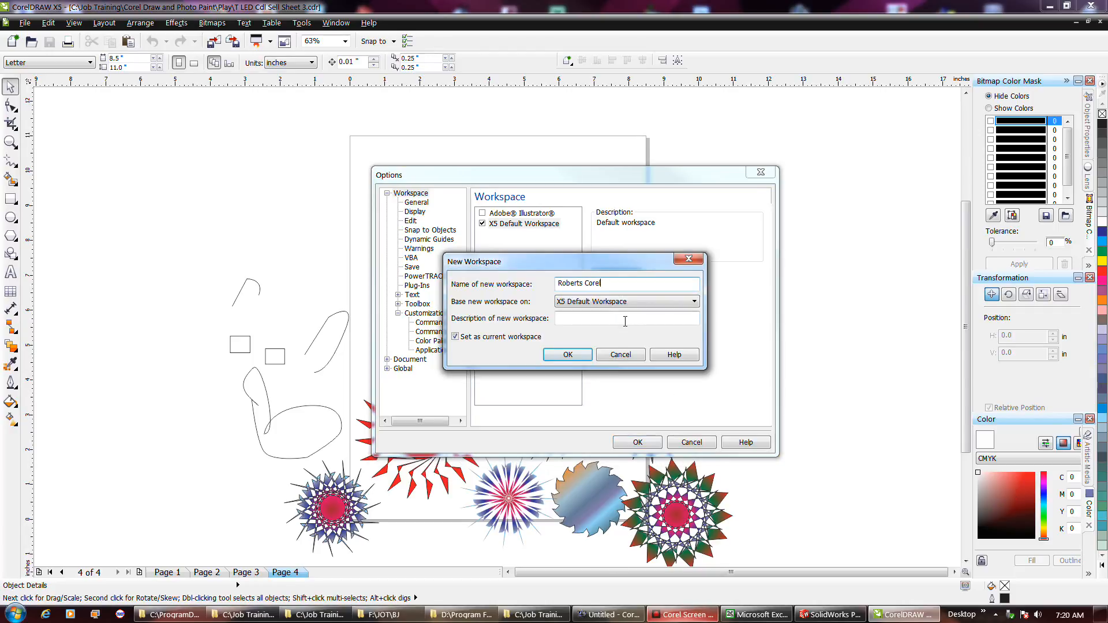
{"action": "left_click", "coordinate": [583, 317]}
{"action": "type", "text": "2017"}
{"action": "left_click", "coordinate": [566, 353]}
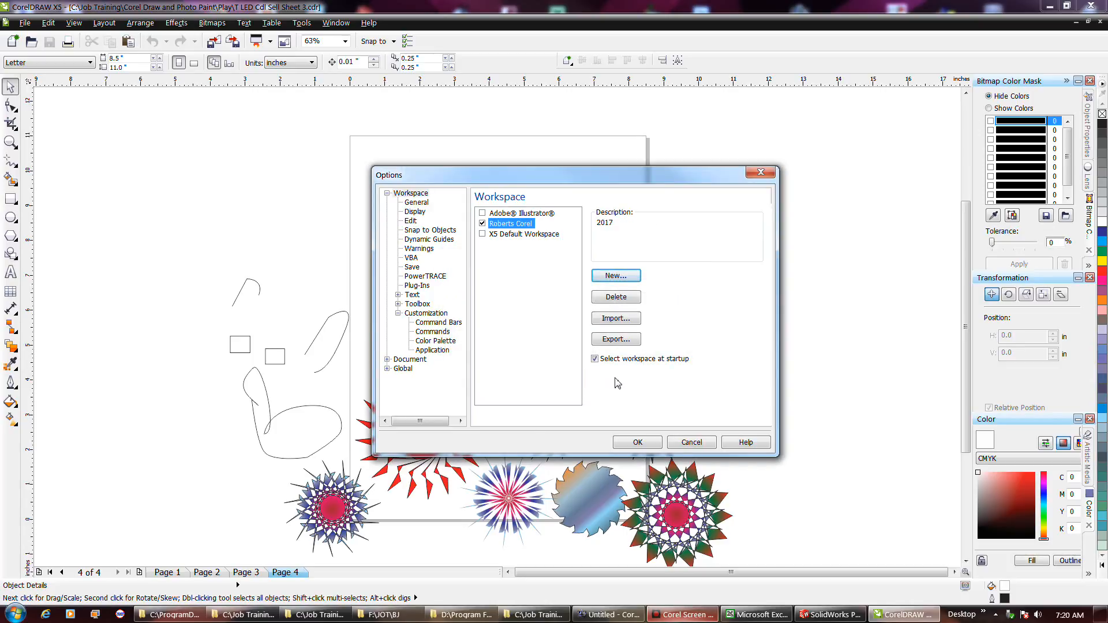
{"action": "left_click", "coordinate": [646, 441]}
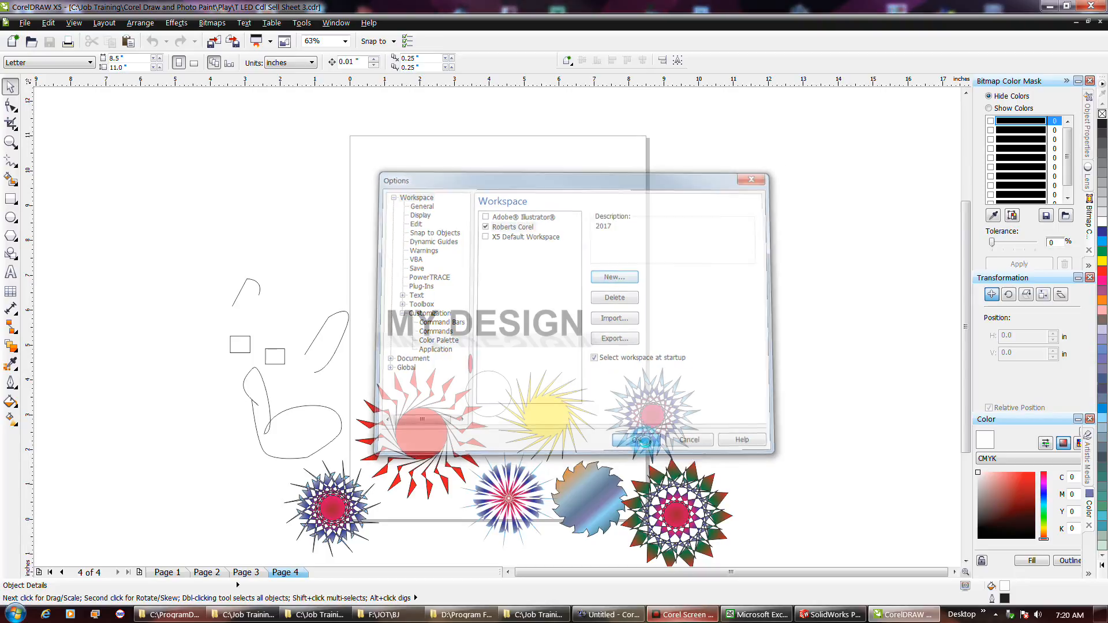
{"action": "right_click", "coordinate": [703, 297]}
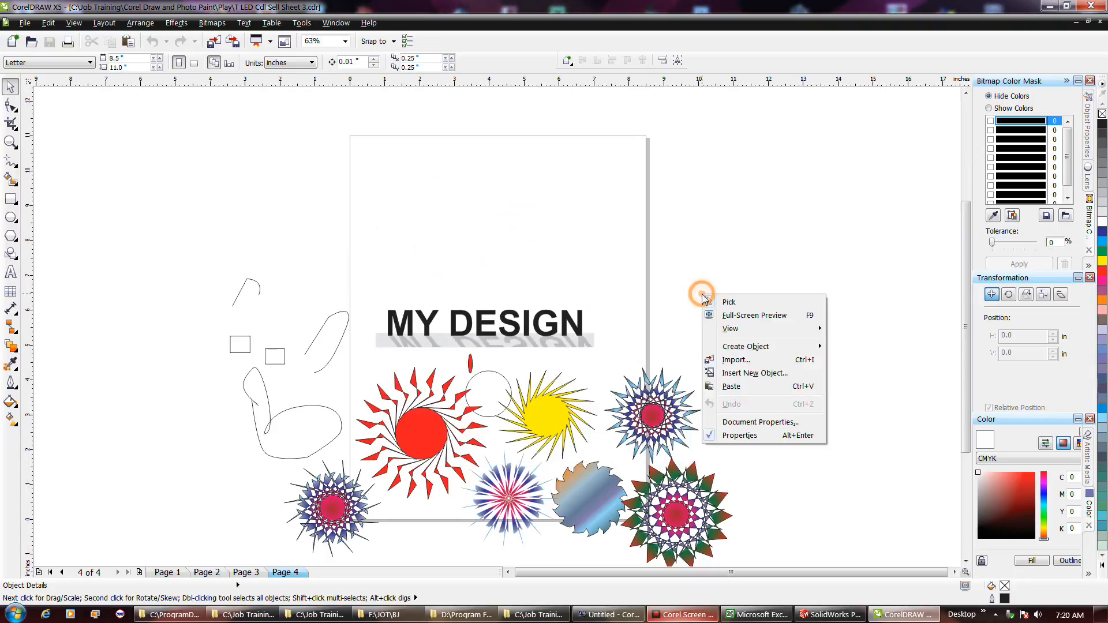
{"action": "left_click", "coordinate": [676, 263]}
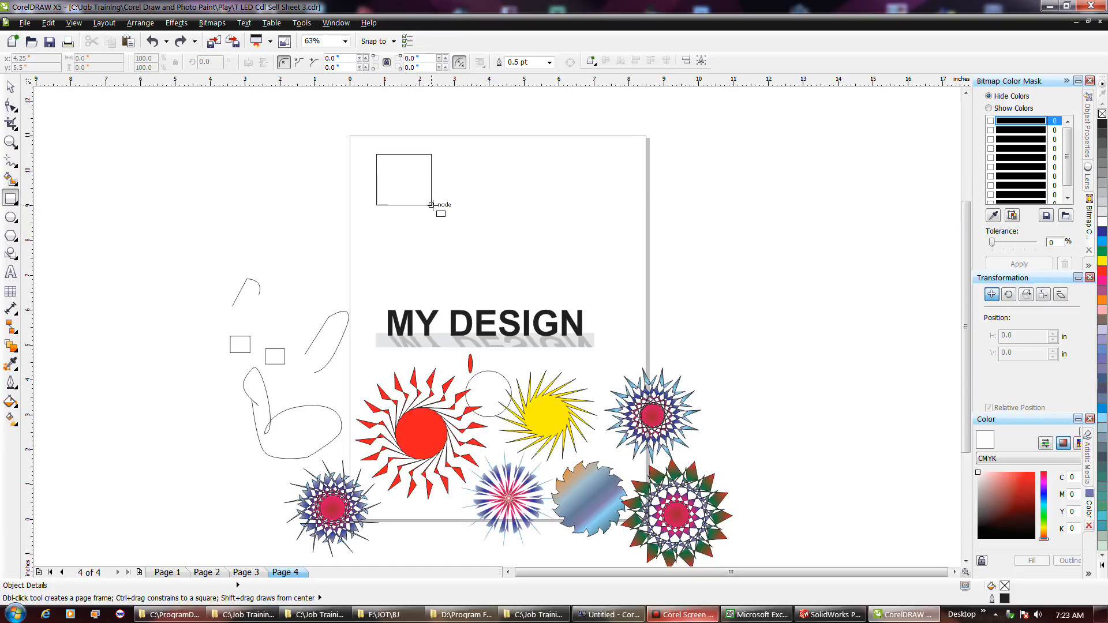
Step: Draw a square about 1.47 in wide beneath the rectangle near the page's upper edge, snapped to that rectangle's lower corner node
{"action": "left_click", "coordinate": [376, 204]}
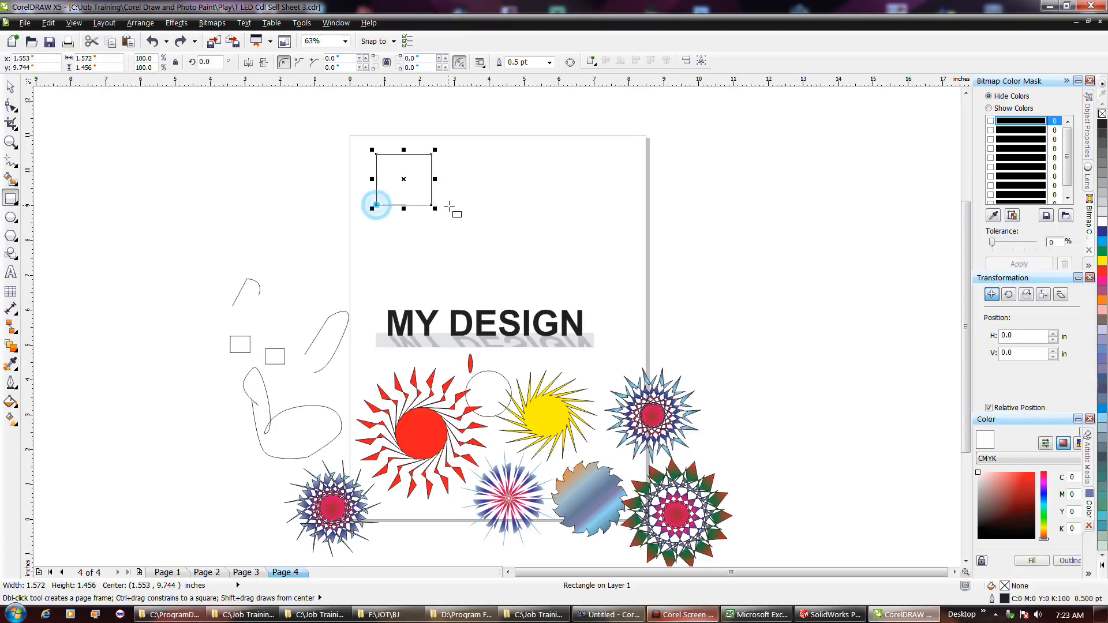
{"action": "left_click_drag", "start_coordinate": [430, 204], "coordinate": [380, 256]}
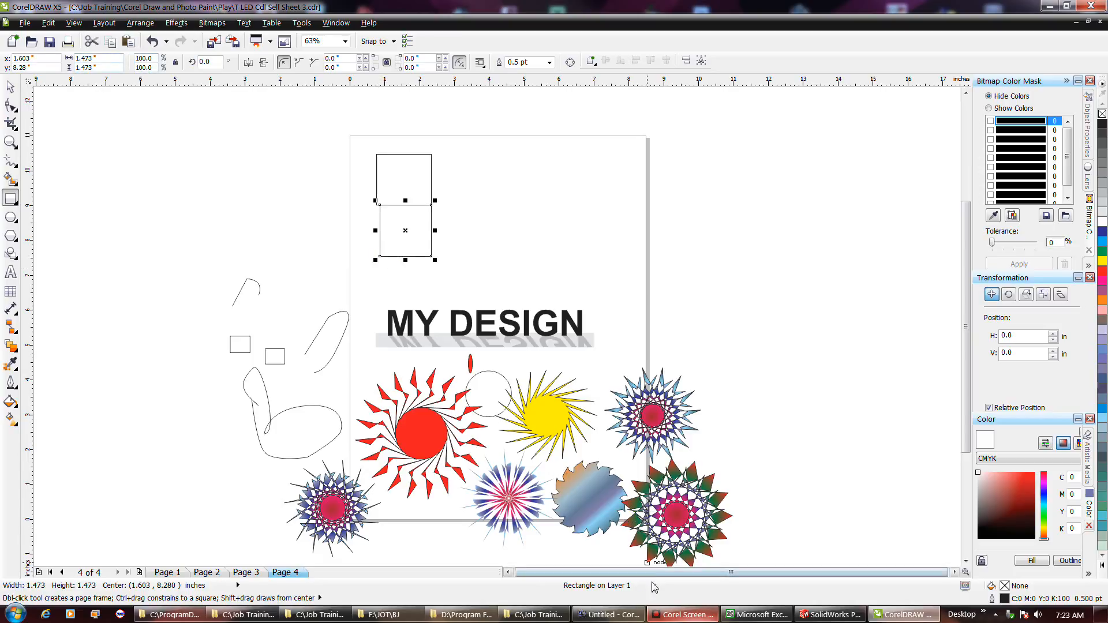
{"action": "left_click", "coordinate": [660, 615]}
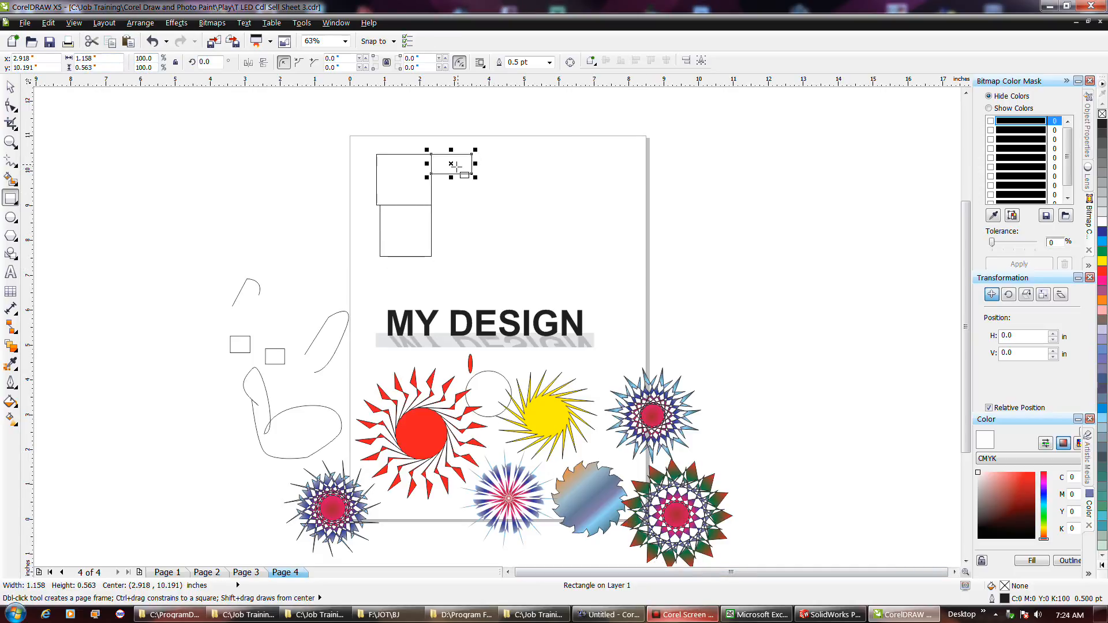
Step: Draw a rectangle about 1.75 by 0.56 in beside the small one, and one about 2.91 by 2.37 in beneath both, snapped to their nodes
{"action": "left_click", "coordinate": [497, 215]}
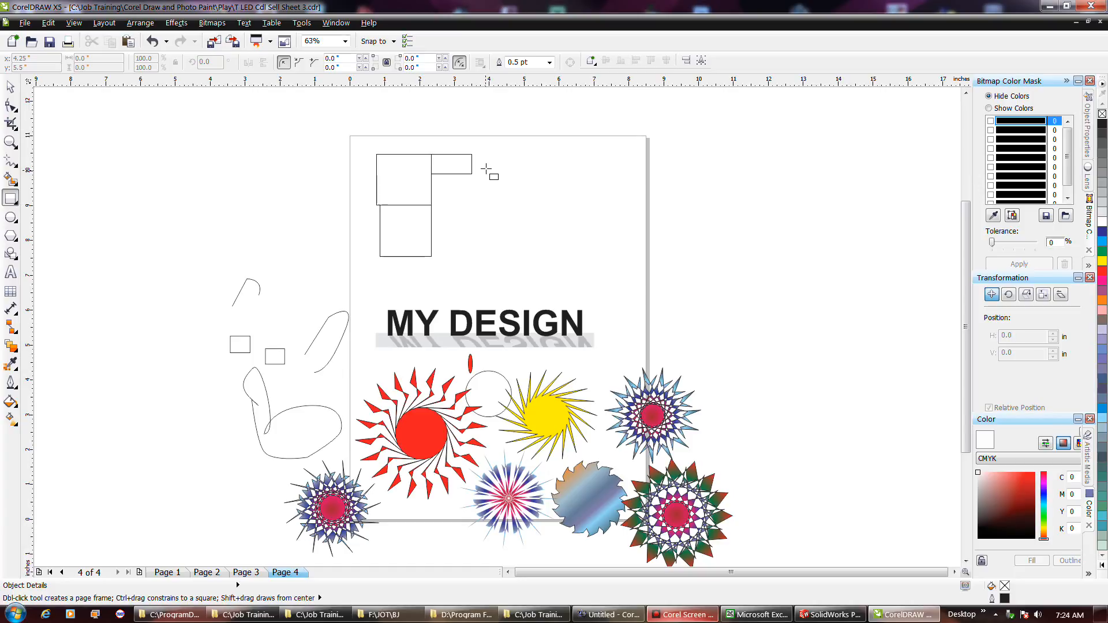
{"action": "left_click", "coordinate": [471, 154]}
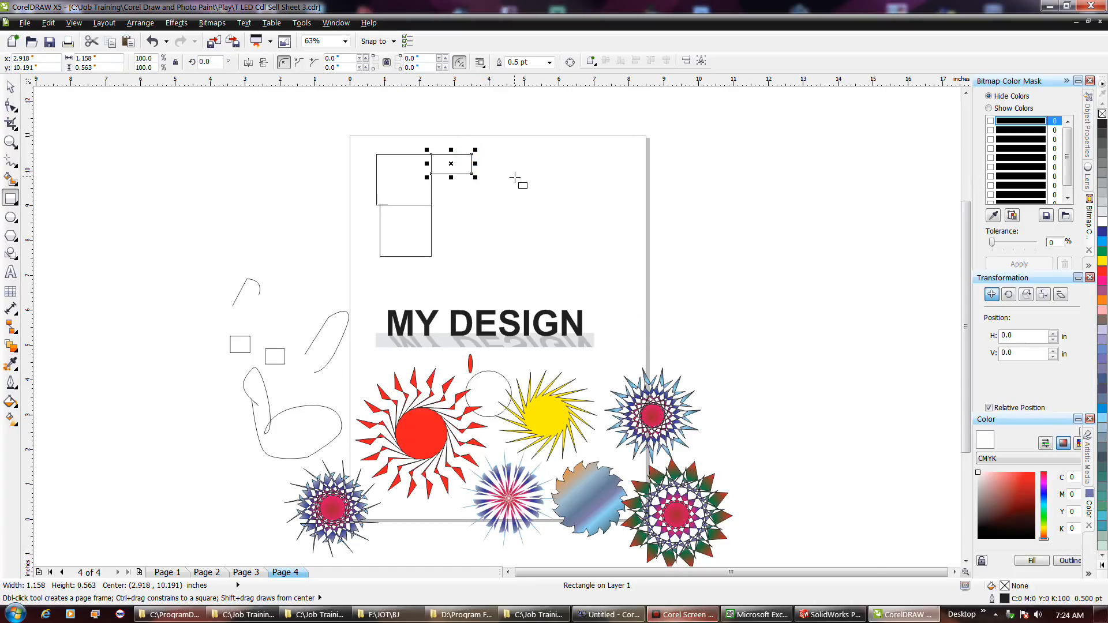
{"action": "left_click_drag", "start_coordinate": [471, 154], "coordinate": [533, 174]}
{"action": "left_click_drag", "start_coordinate": [532, 173], "coordinate": [532, 174]}
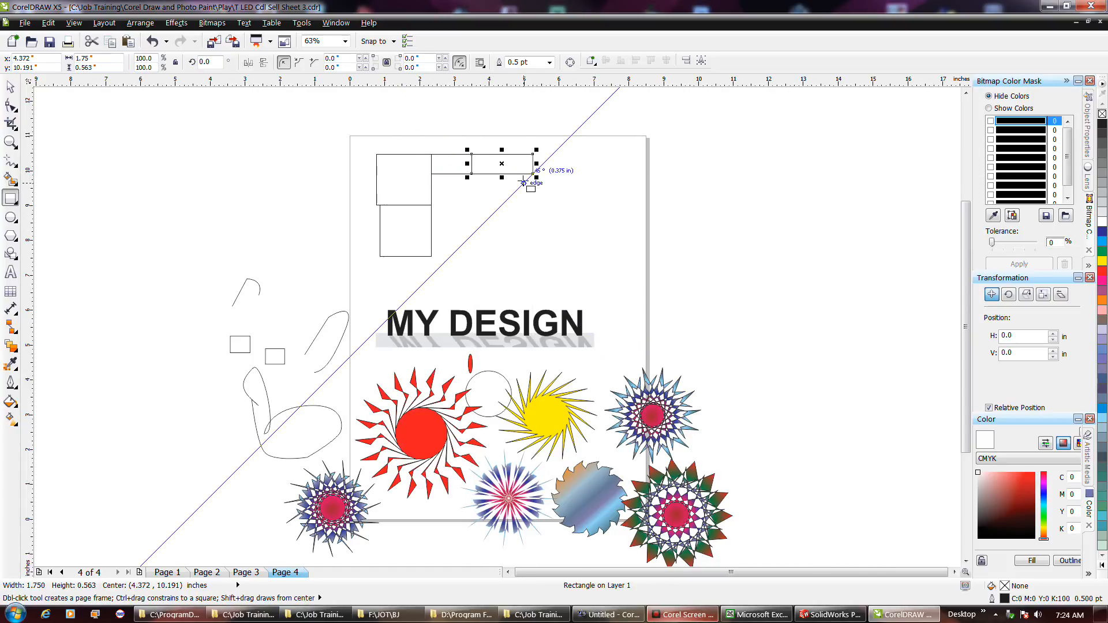
{"action": "left_click_drag", "start_coordinate": [532, 174], "coordinate": [431, 256]}
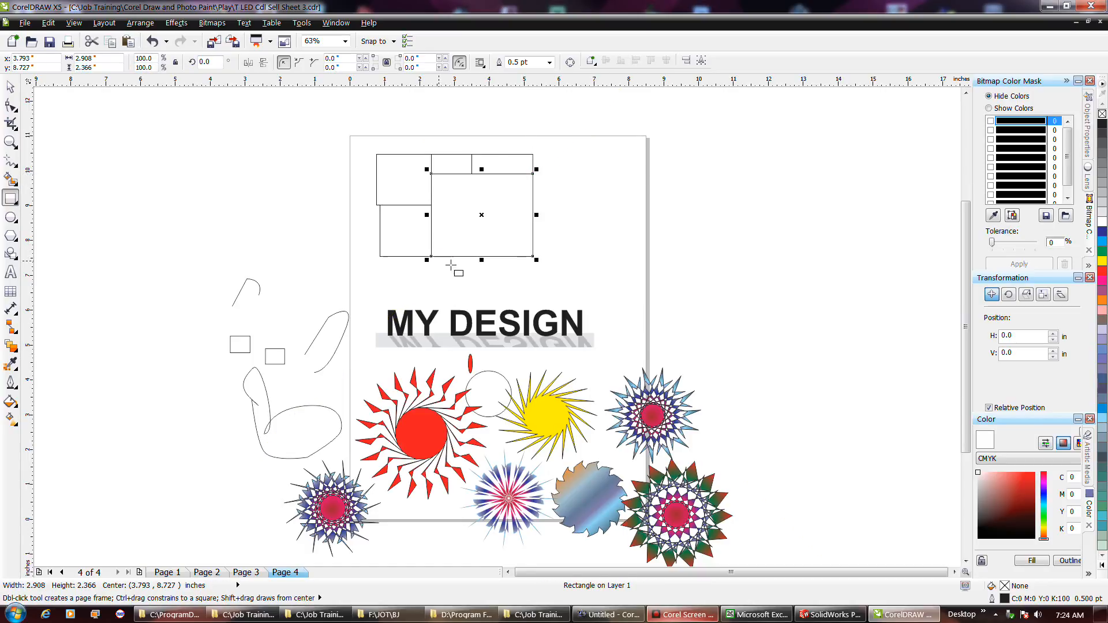
Step: Review the snapping and Dynamic Guides options and turn off Snap to Objects
{"action": "left_click", "coordinate": [71, 25]}
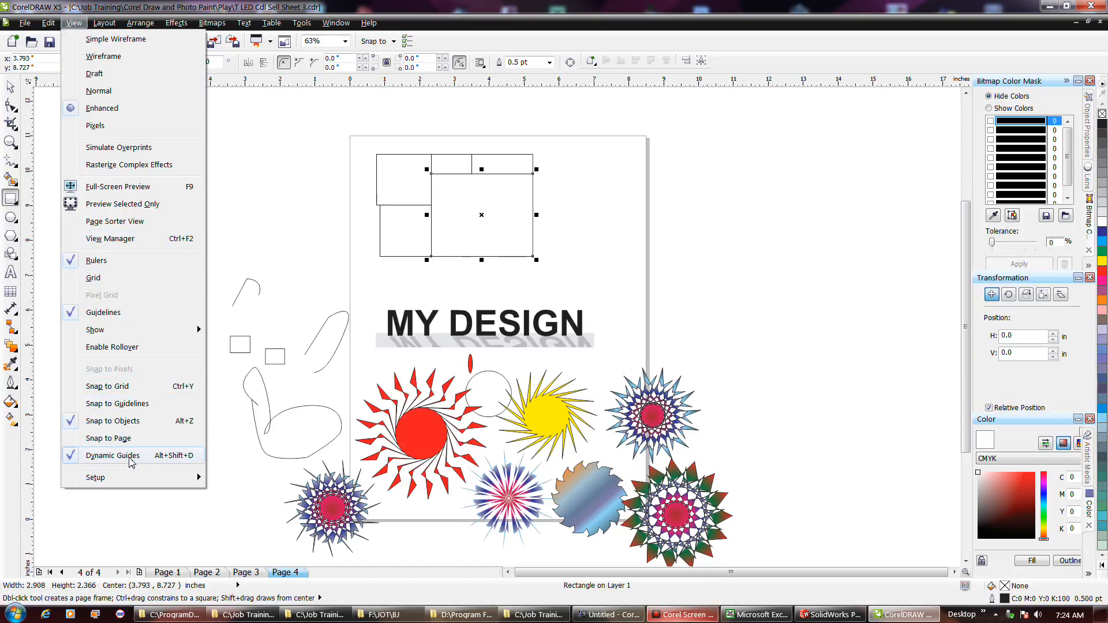
{"action": "left_click", "coordinate": [555, 195]}
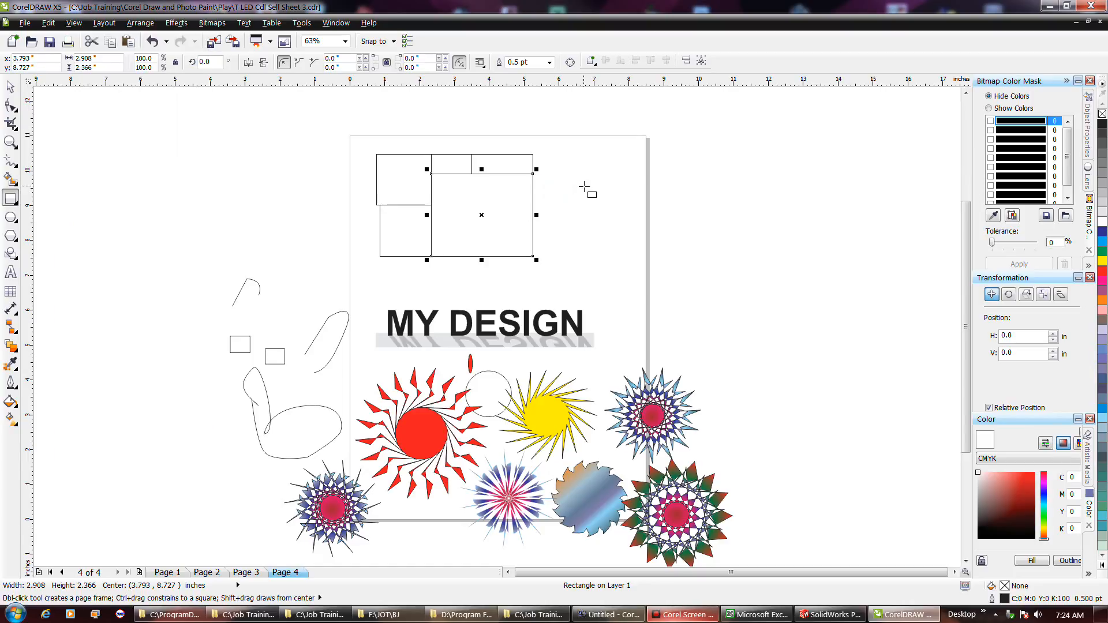
{"action": "left_click", "coordinate": [72, 24]}
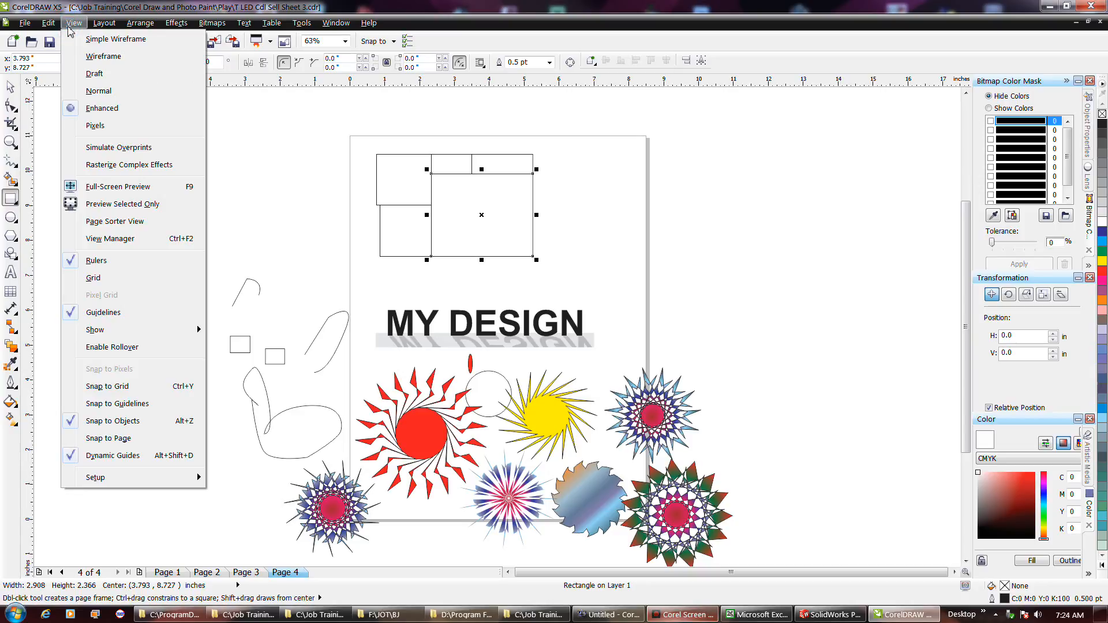
{"action": "left_click", "coordinate": [69, 27]}
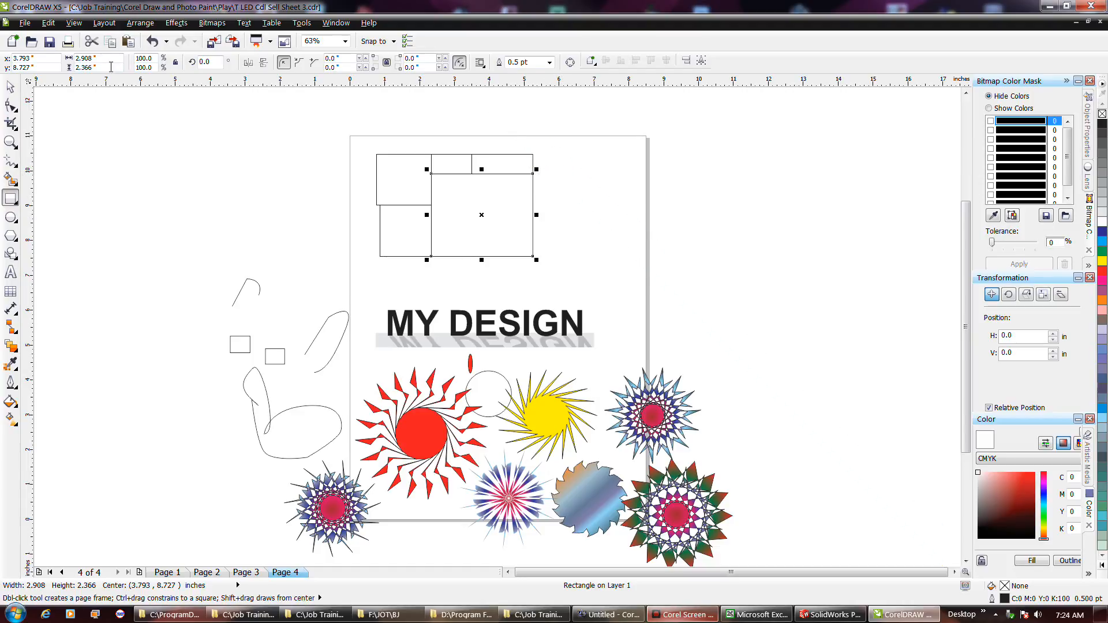
{"action": "left_click", "coordinate": [73, 23]}
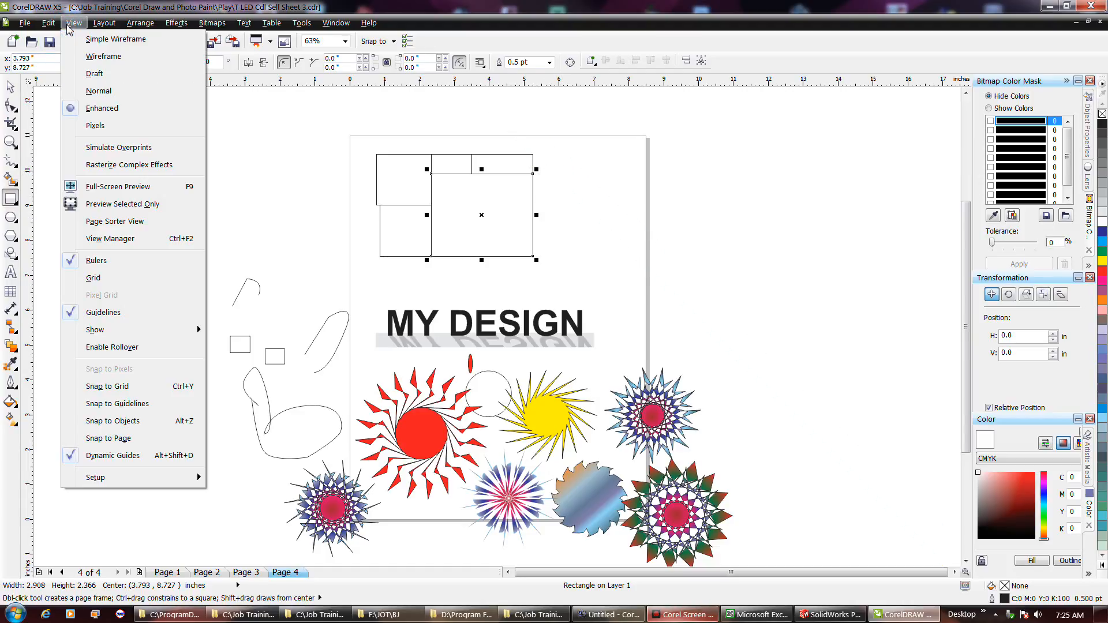
{"action": "left_click", "coordinate": [74, 23]}
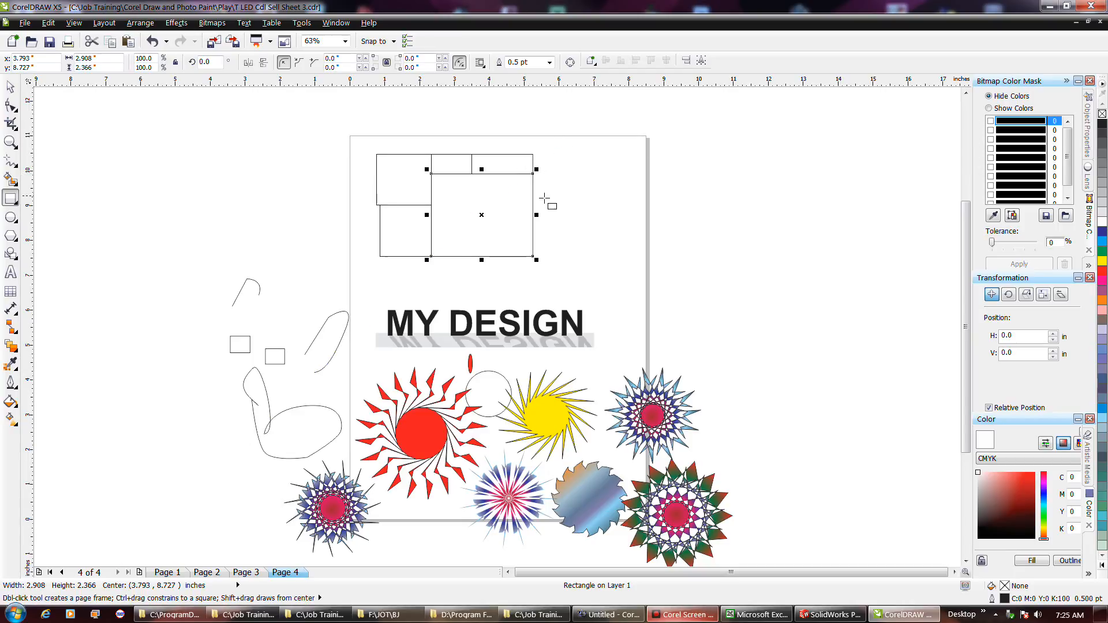
Step: Draw a rectangle about 1.63 by 2.93 in beside the large rectangle, and one about 0.88 by 1.64 in from its upper outer corner
{"action": "left_click", "coordinate": [531, 261]}
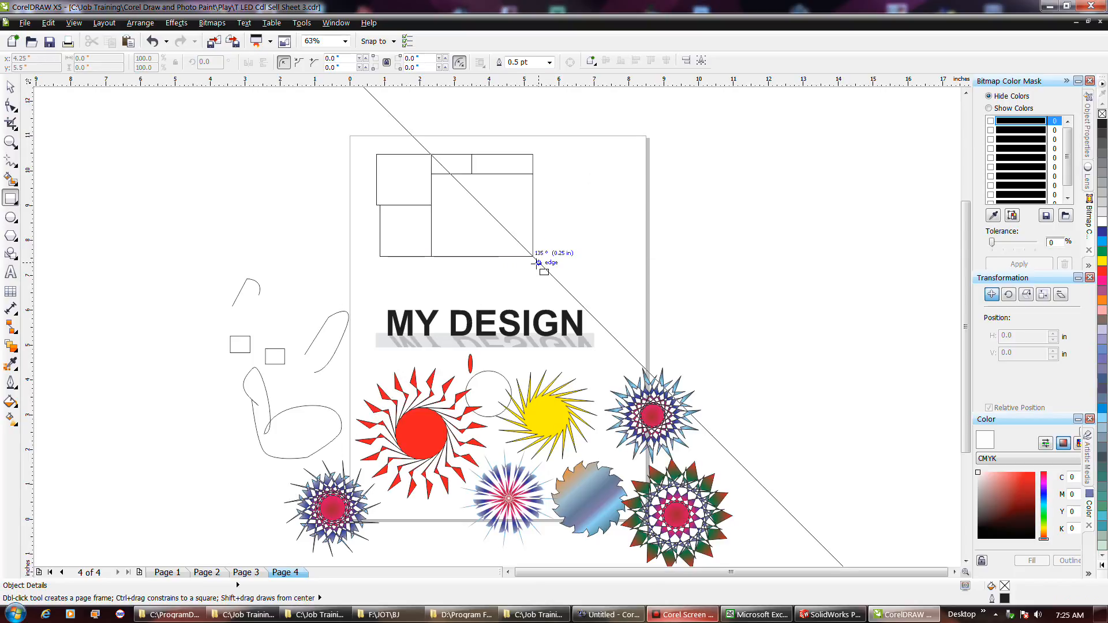
{"action": "left_click_drag", "start_coordinate": [533, 257], "coordinate": [589, 154]}
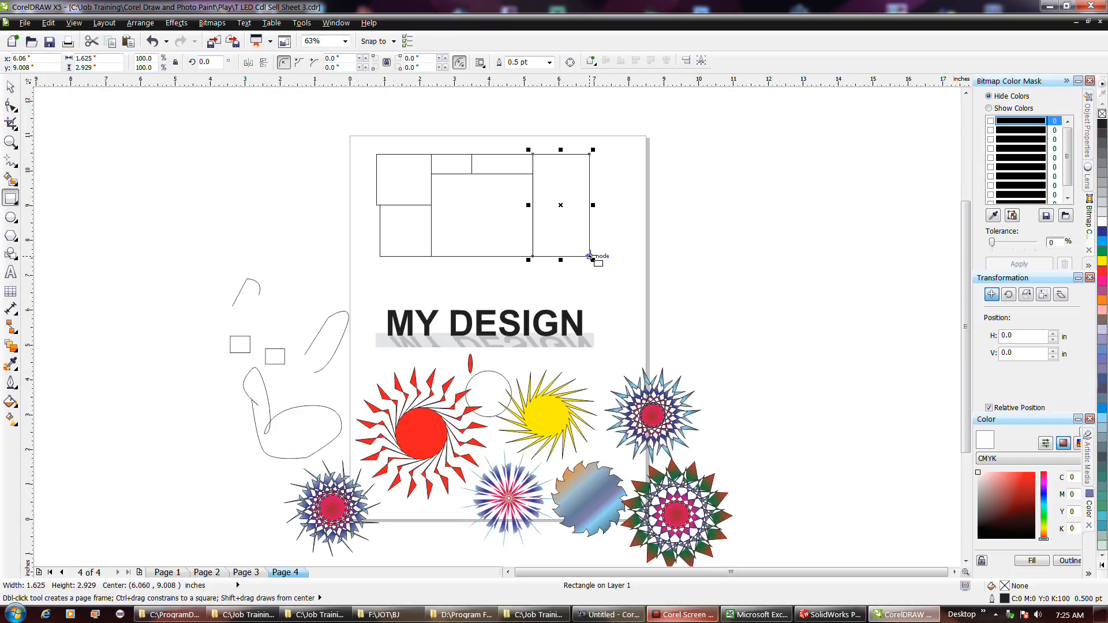
{"action": "left_click", "coordinate": [590, 256]}
{"action": "left_click_drag", "start_coordinate": [589, 154], "coordinate": [620, 211]}
Step: Check the shortcut assigned to Dynamic Guides and activate the Graph Paper tool
{"action": "left_click", "coordinate": [73, 23]}
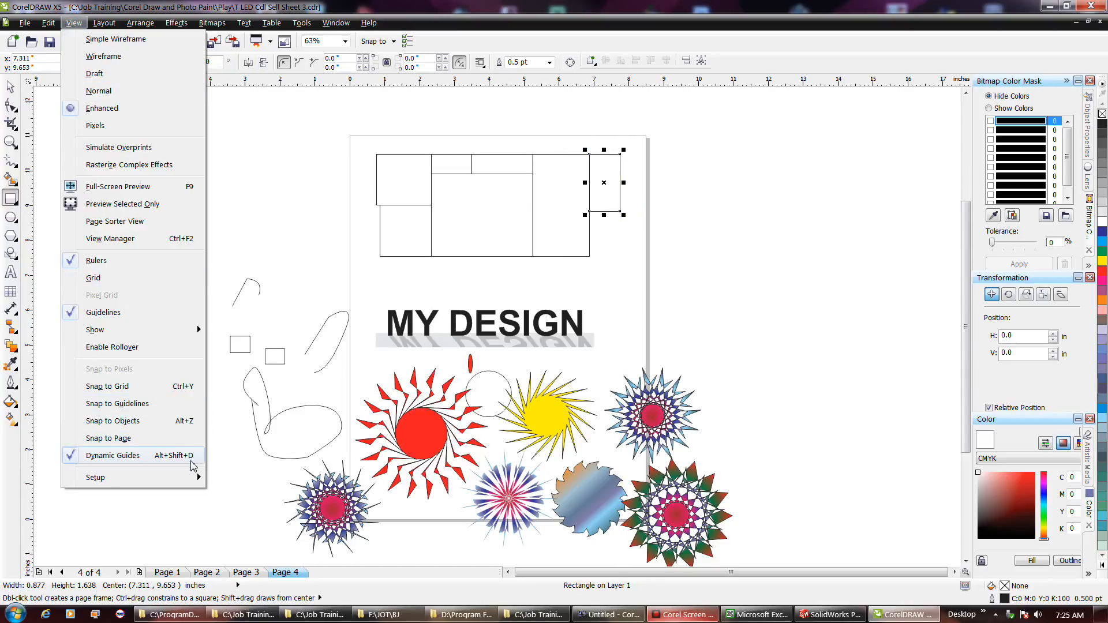
{"action": "left_click", "coordinate": [627, 271]}
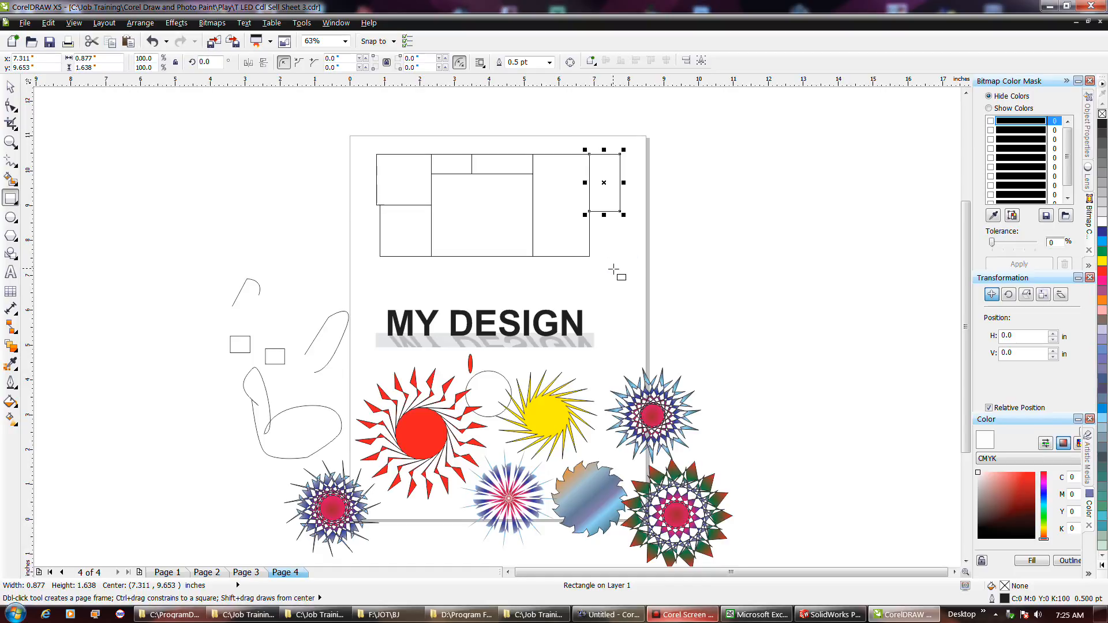
{"action": "key", "text": "d"}
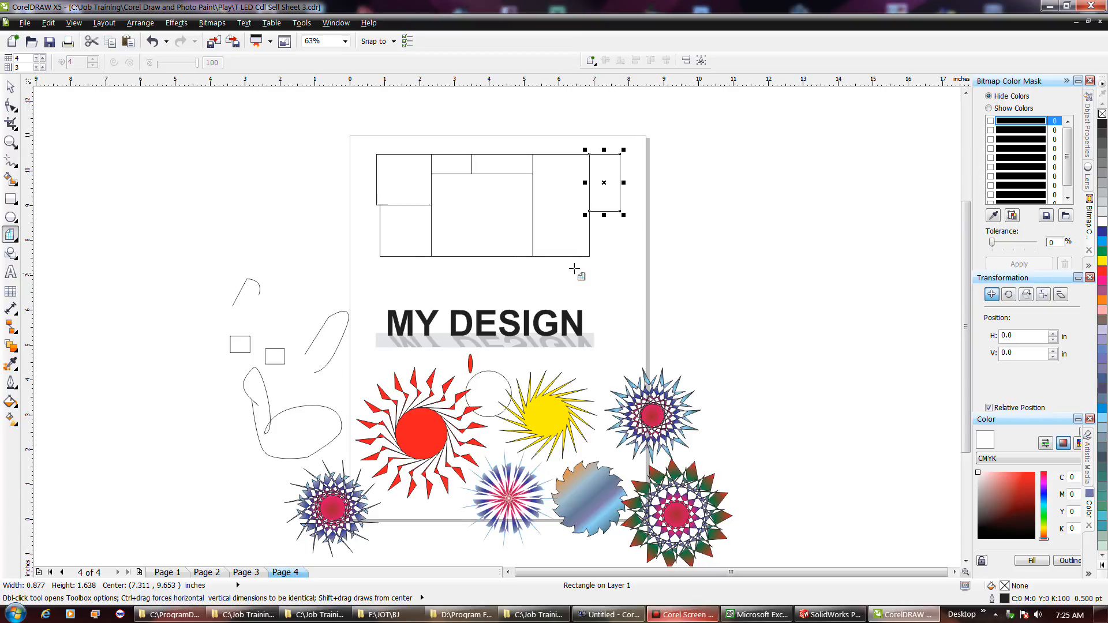
{"action": "right_click", "coordinate": [299, 224]}
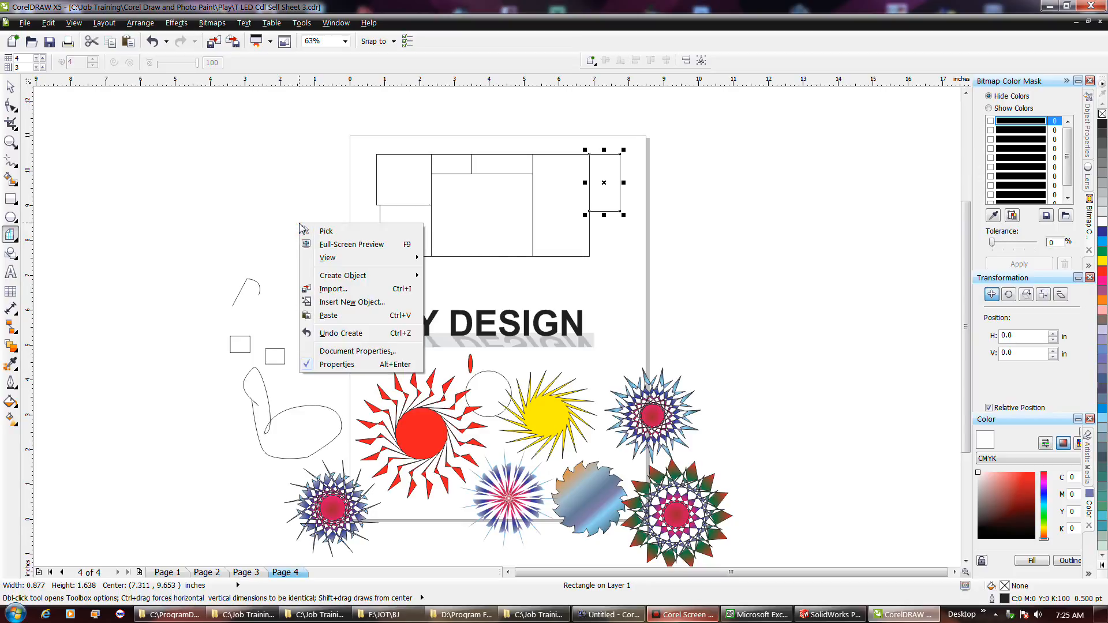
{"action": "left_click", "coordinate": [315, 232]}
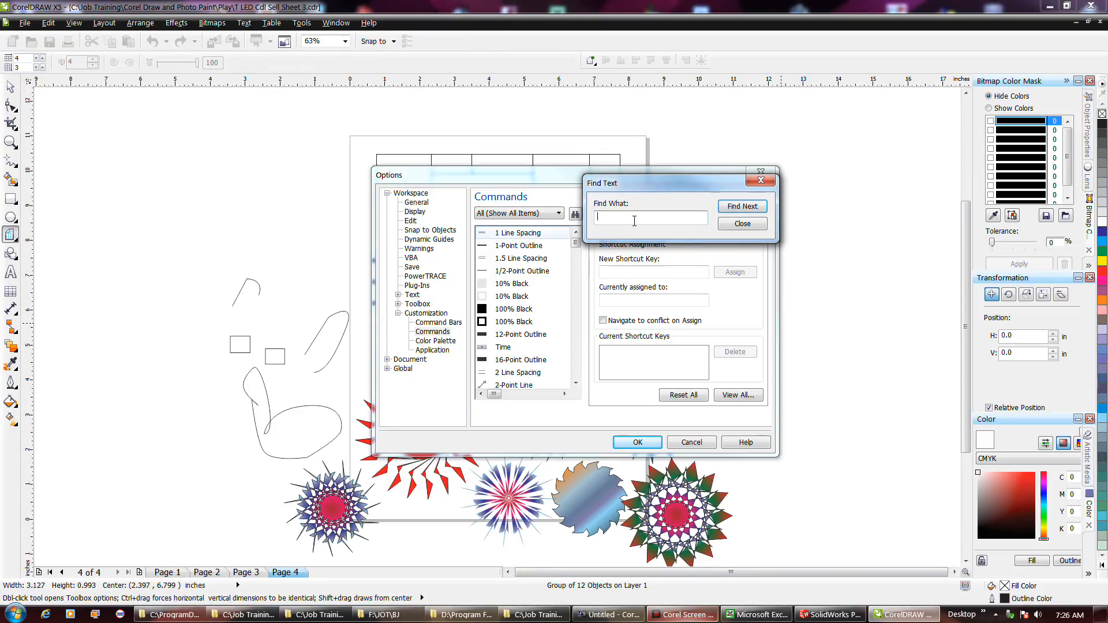
Step: Search the customization commands for Graph Paper using the terms gra, graphpaper and gra*
{"action": "type", "text": "f"}
{"action": "type", "text": "gra"}
{"action": "key", "text": "Return"}
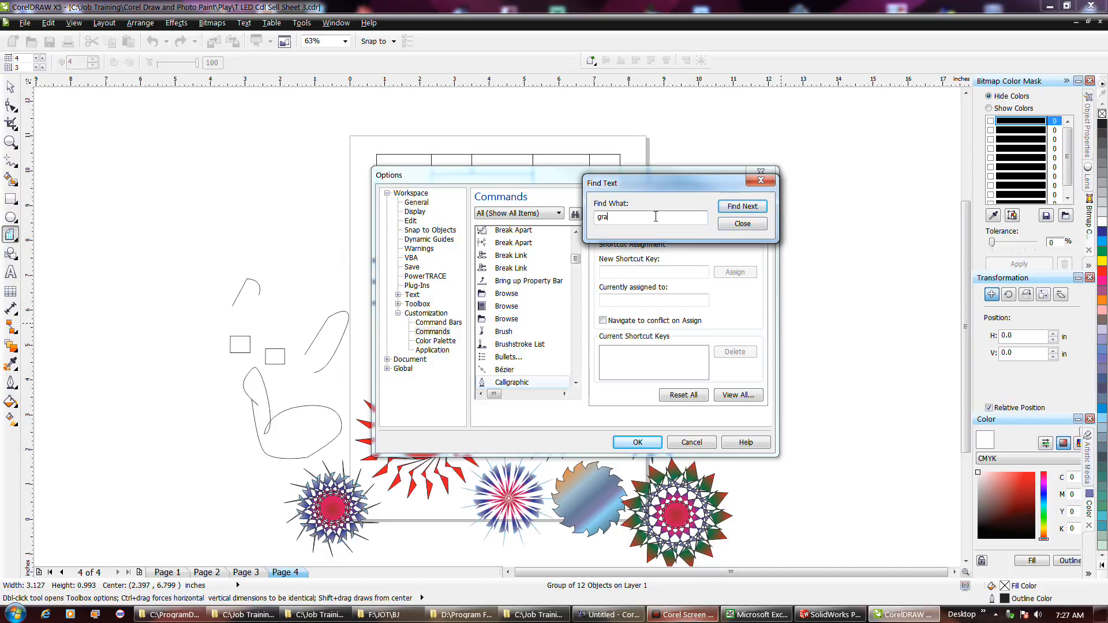
{"action": "type", "text": "phpaper"}
{"action": "key", "text": "Return"}
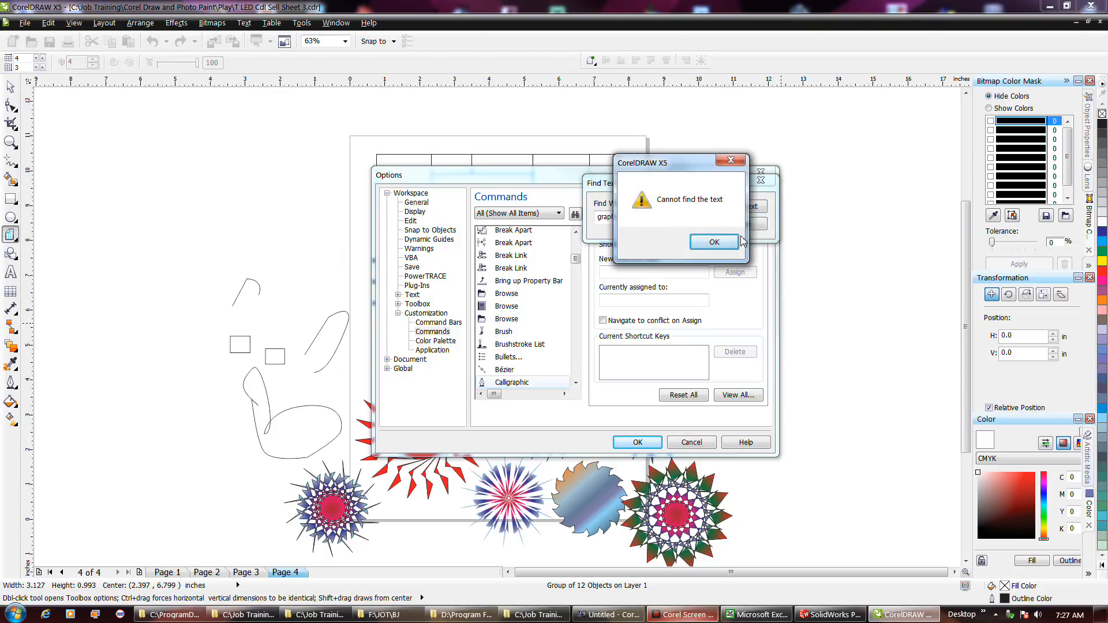
{"action": "left_click", "coordinate": [713, 242]}
{"action": "left_click_drag", "start_coordinate": [671, 218], "coordinate": [608, 225]}
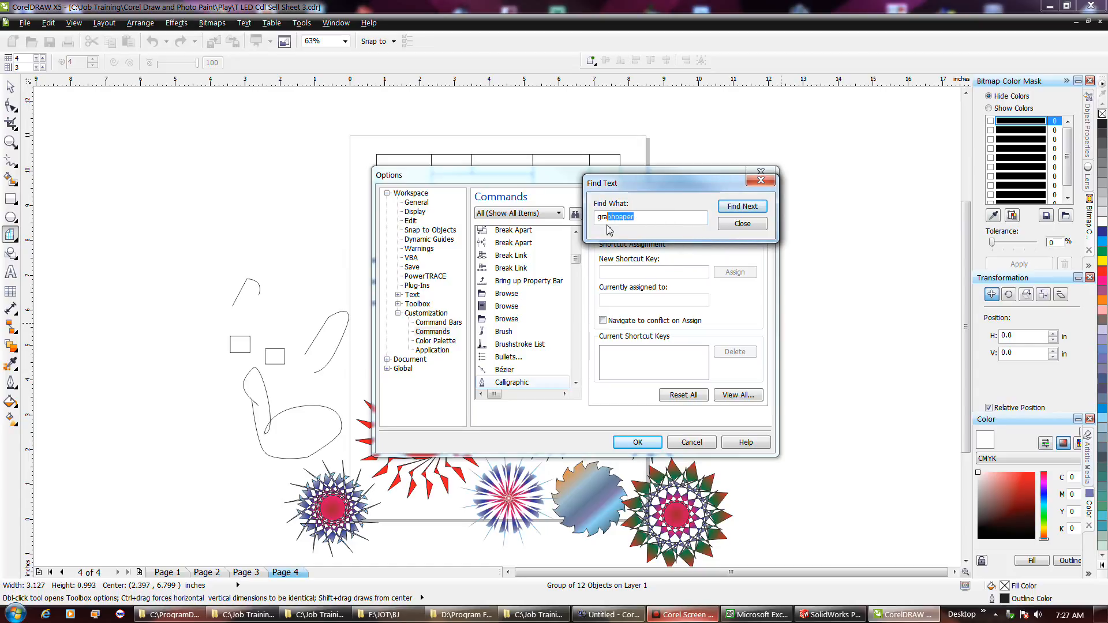
{"action": "type", "text": "*"}
{"action": "key", "text": "Return"}
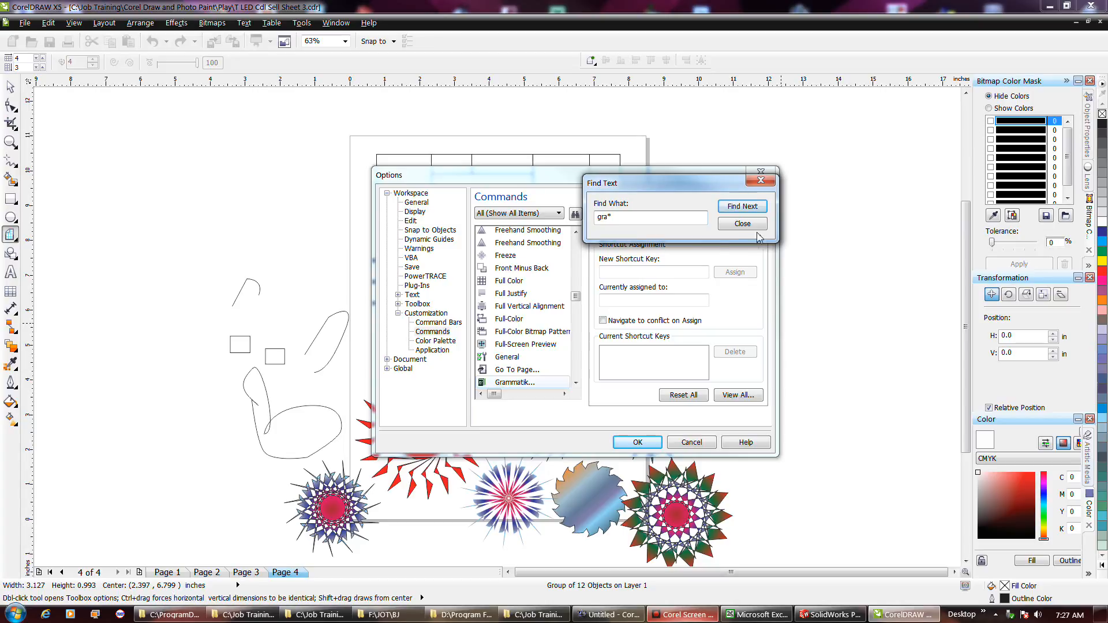
{"action": "left_click", "coordinate": [742, 223]}
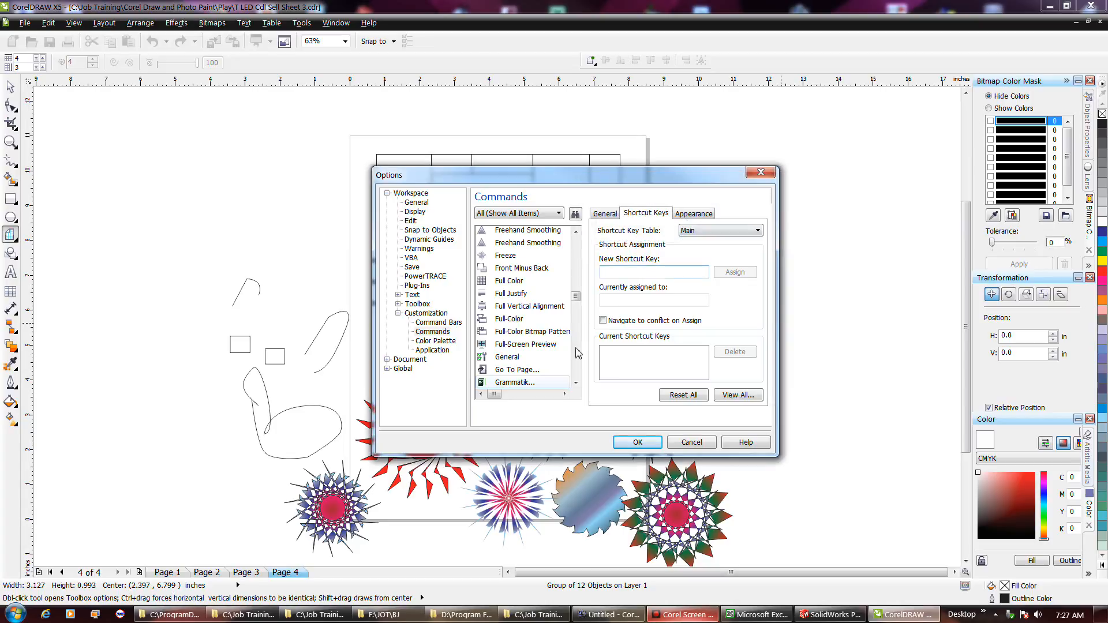
Step: Delete the shortcut key D from the Graph Paper command
{"action": "left_click", "coordinate": [576, 383]}
{"action": "left_click", "coordinate": [575, 382]}
{"action": "left_click", "coordinate": [575, 383]}
{"action": "left_click", "coordinate": [575, 383]}
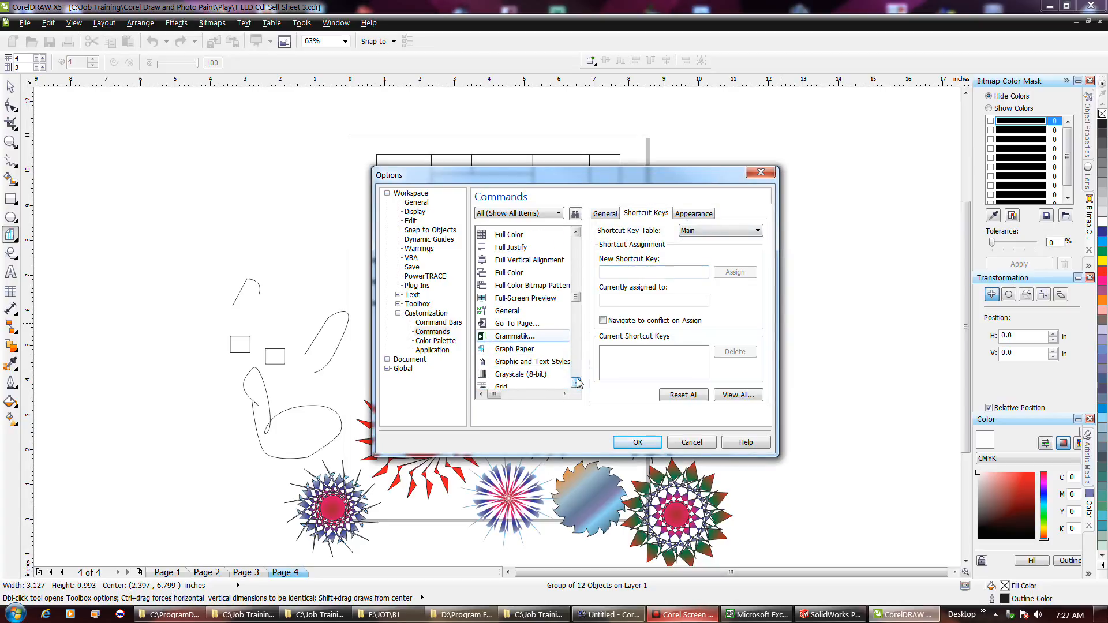
{"action": "left_click", "coordinate": [517, 349]}
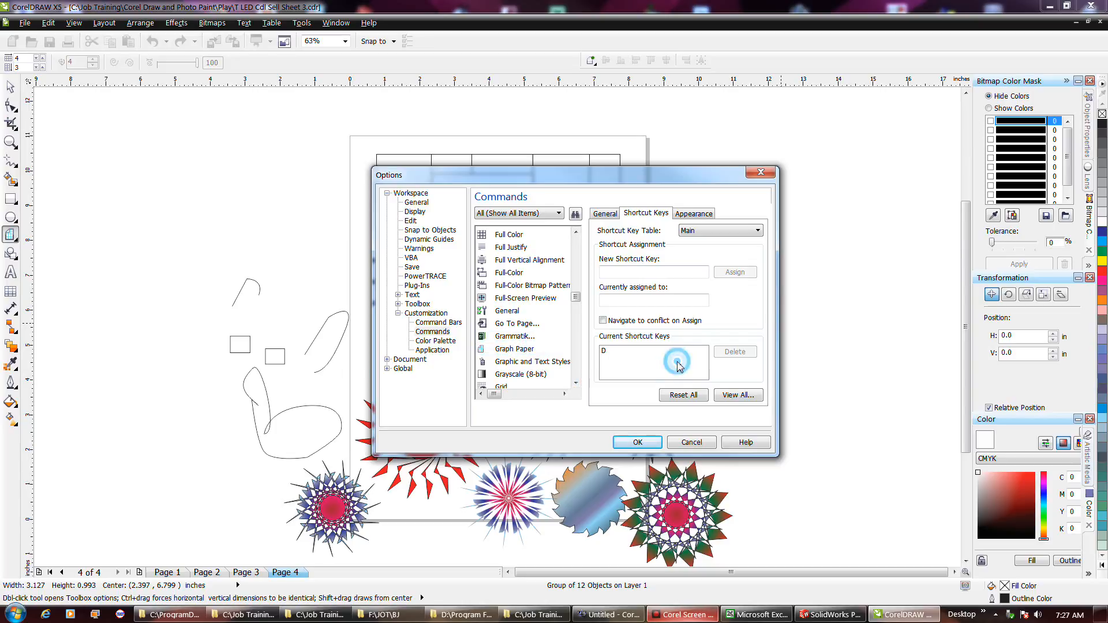
{"action": "left_click", "coordinate": [620, 353]}
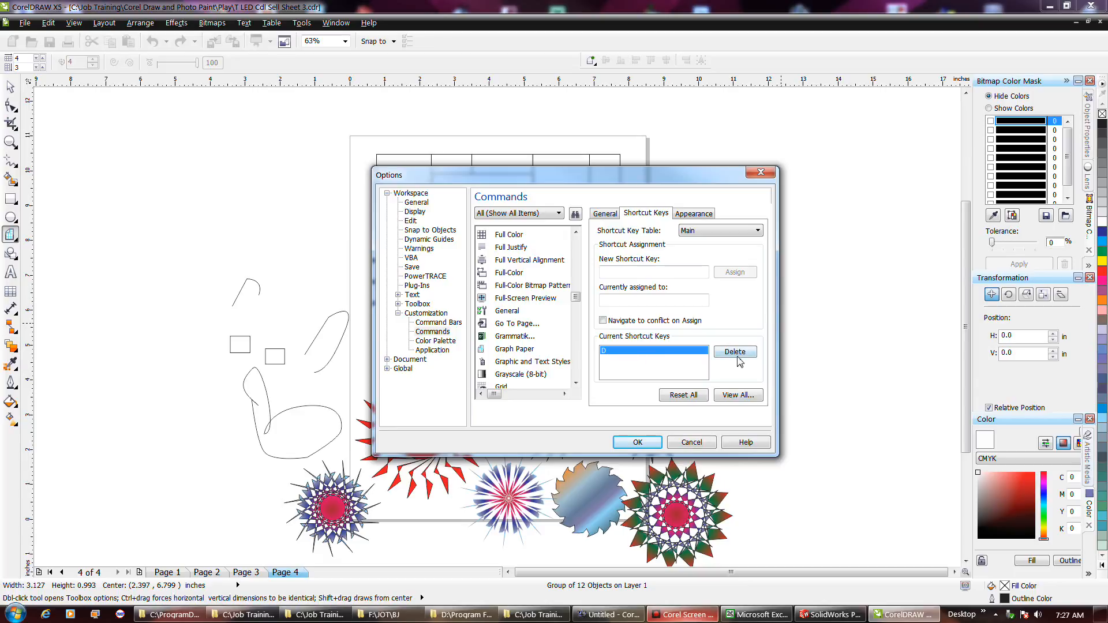
{"action": "left_click", "coordinate": [733, 352]}
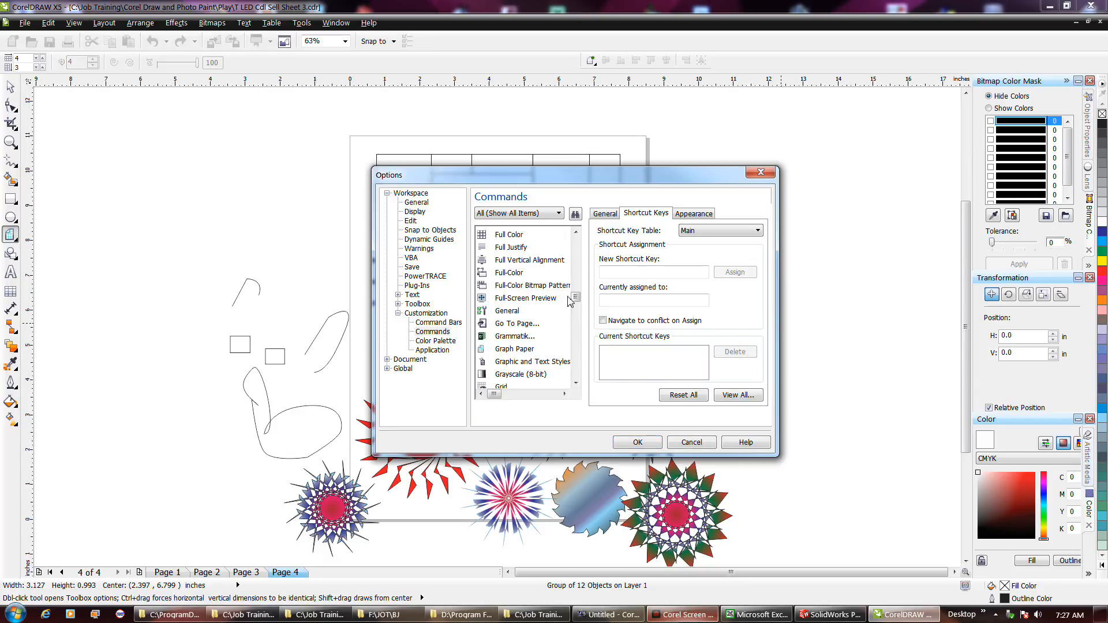
Step: Search the customization commands for dyn
{"action": "left_click", "coordinate": [576, 214]}
{"action": "left_click", "coordinate": [604, 221]}
{"action": "left_click_drag", "start_coordinate": [604, 221], "coordinate": [595, 223]}
{"action": "type", "text": "dyn"}
{"action": "key", "text": "Return"}
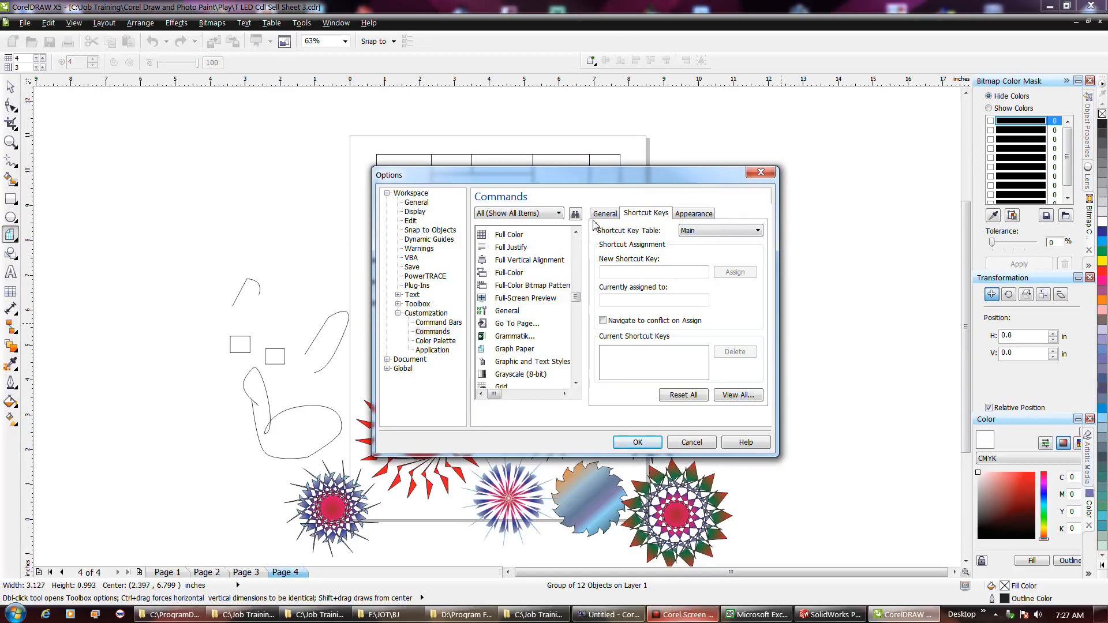
Step: Assign D as a new shortcut key for the Dynamic Guides command and apply the options
{"action": "mouse_move", "coordinate": [575, 297]}
{"action": "left_mouse_down"}
{"action": "mouse_move", "coordinate": [574, 234]}
{"action": "mouse_move", "coordinate": [585, 287]}
{"action": "left_mouse_up"}
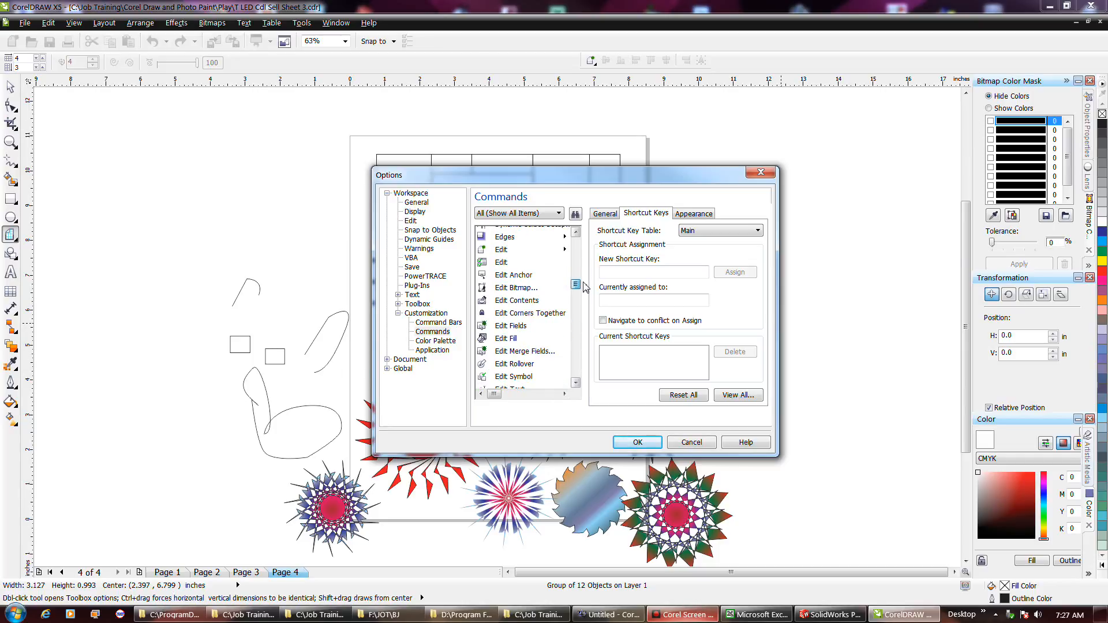
{"action": "left_click", "coordinate": [576, 232]}
{"action": "left_click", "coordinate": [576, 232]}
{"action": "left_click", "coordinate": [576, 232]}
{"action": "left_click", "coordinate": [575, 232]}
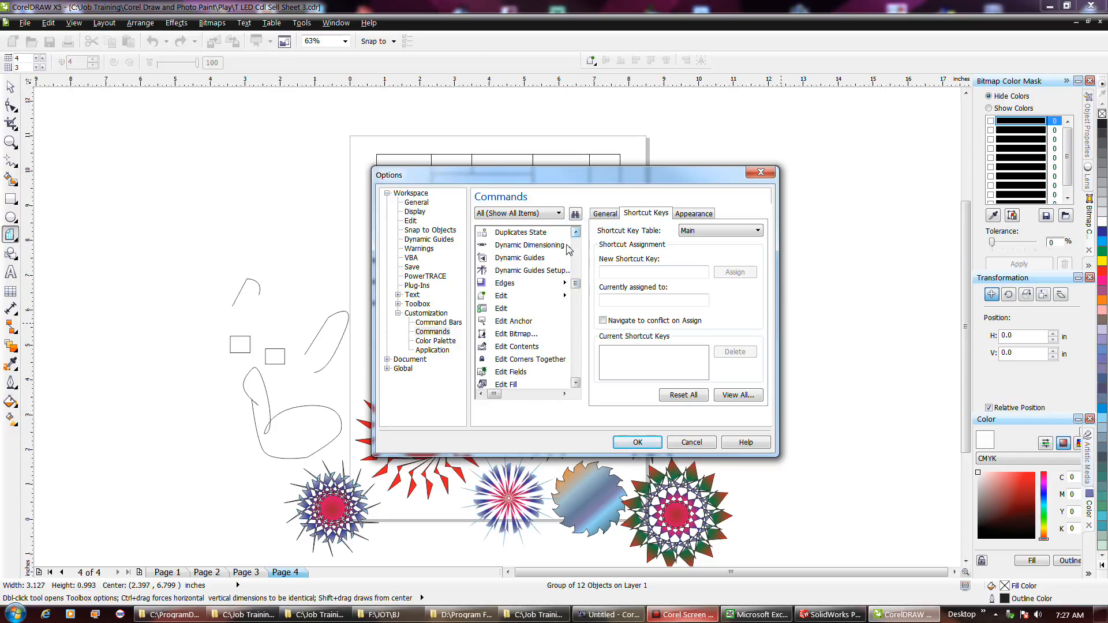
{"action": "left_click", "coordinate": [526, 258]}
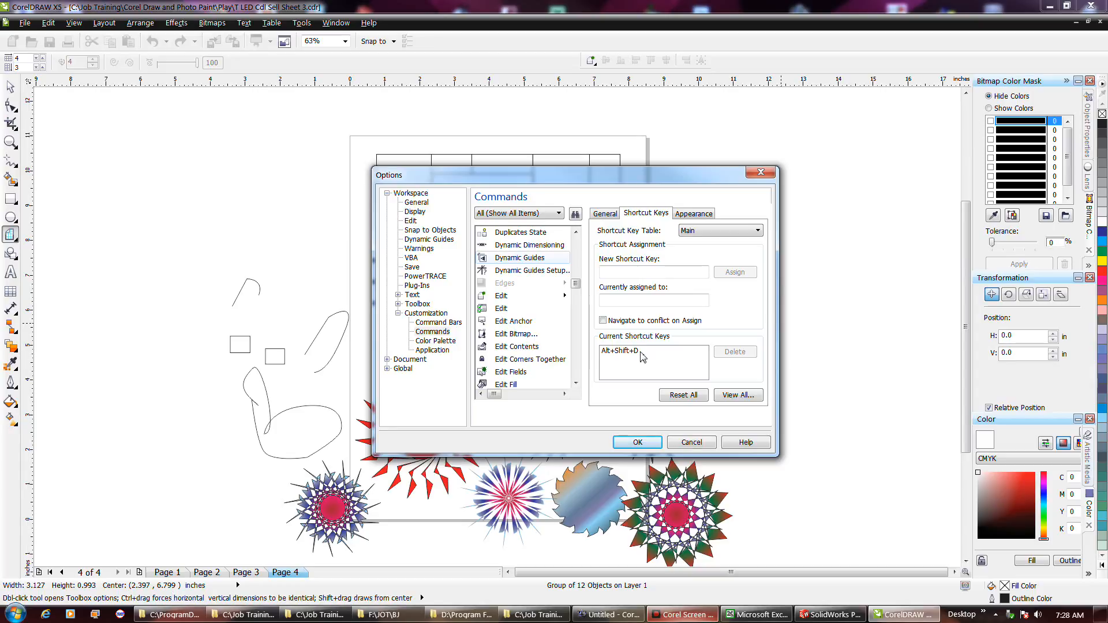
{"action": "left_click", "coordinate": [668, 272]}
{"action": "key", "text": "shift+d"}
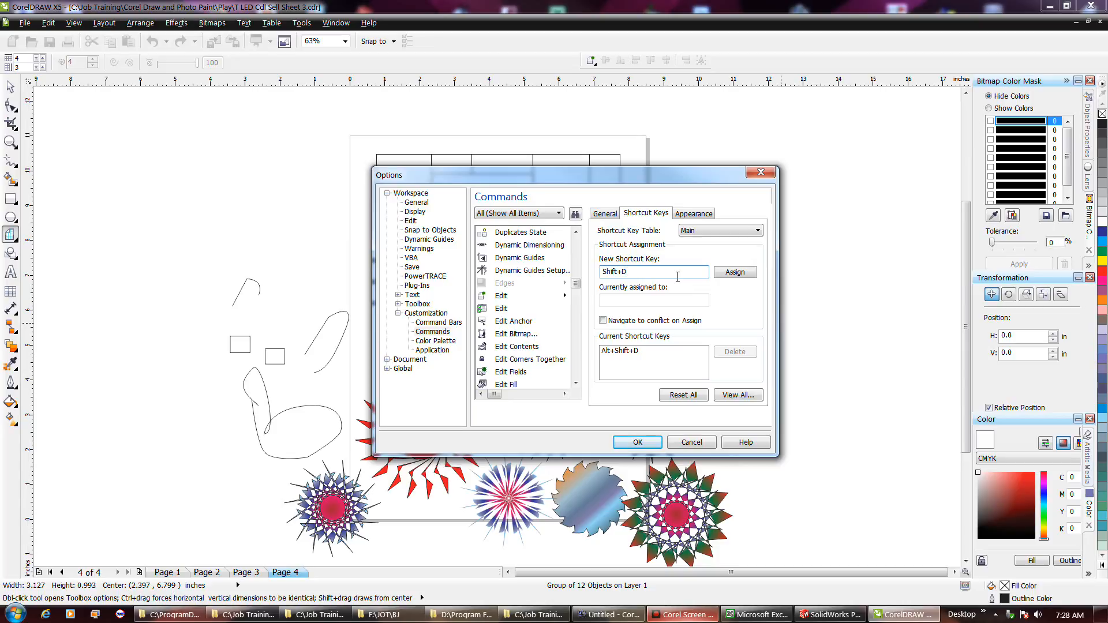
{"action": "left_click_drag", "start_coordinate": [647, 273], "coordinate": [594, 271]}
{"action": "key", "text": "BackSpace"}
{"action": "key", "text": "d"}
{"action": "left_click", "coordinate": [735, 271]}
{"action": "left_click", "coordinate": [635, 442]}
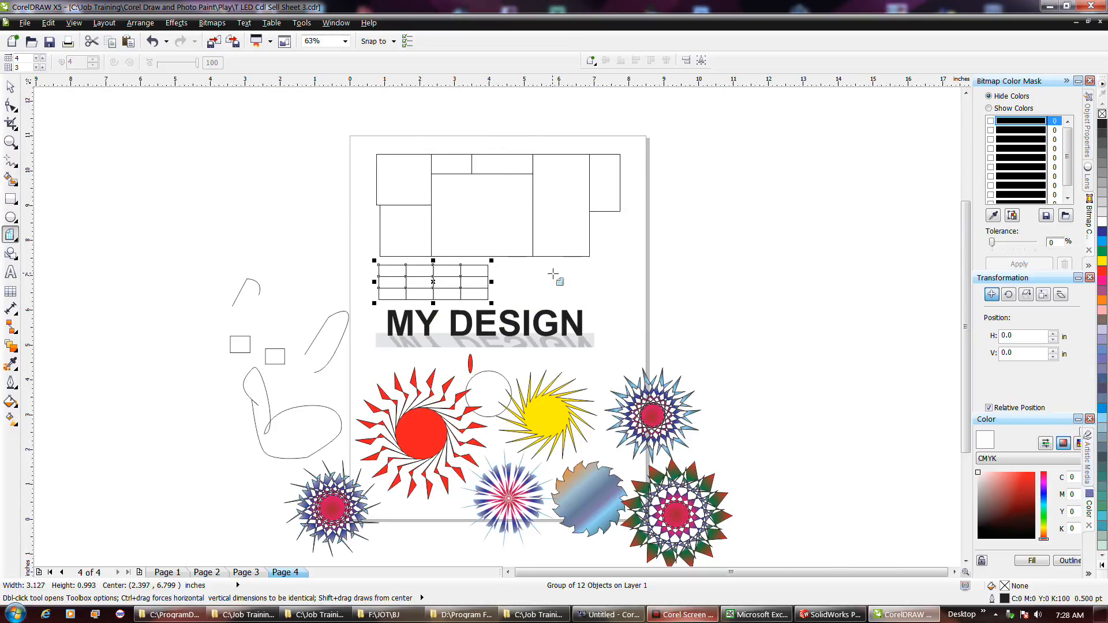
Step: Check the Dynamic Guides setting and place a horizontal guideline across the lower part of the connected rectangles
{"action": "left_click", "coordinate": [676, 614]}
{"action": "left_click", "coordinate": [73, 23]}
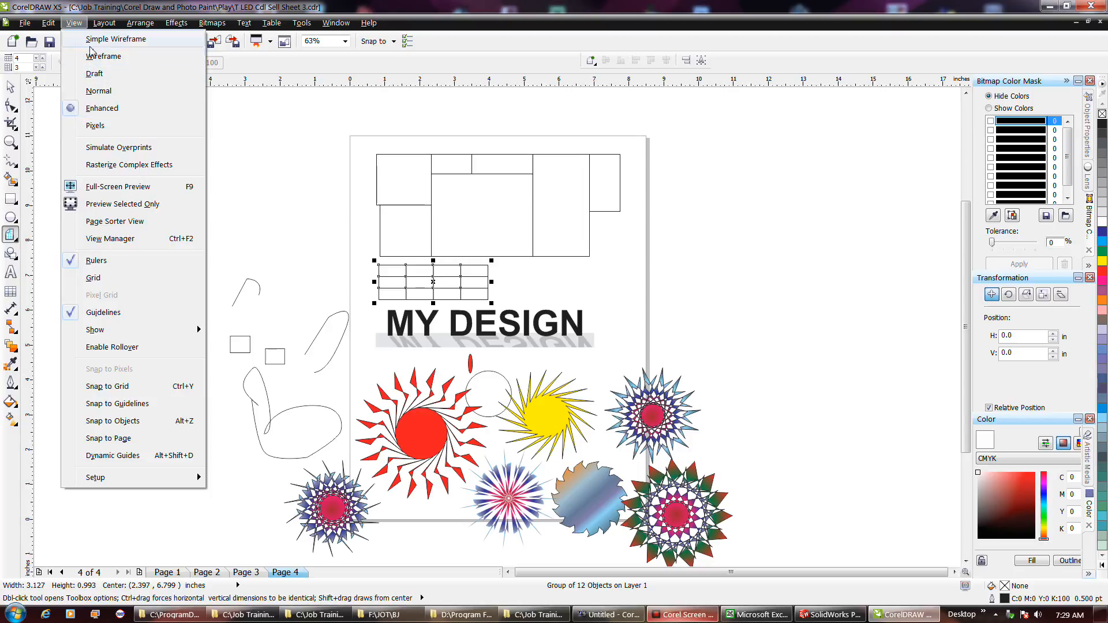
{"action": "left_click", "coordinate": [324, 80]}
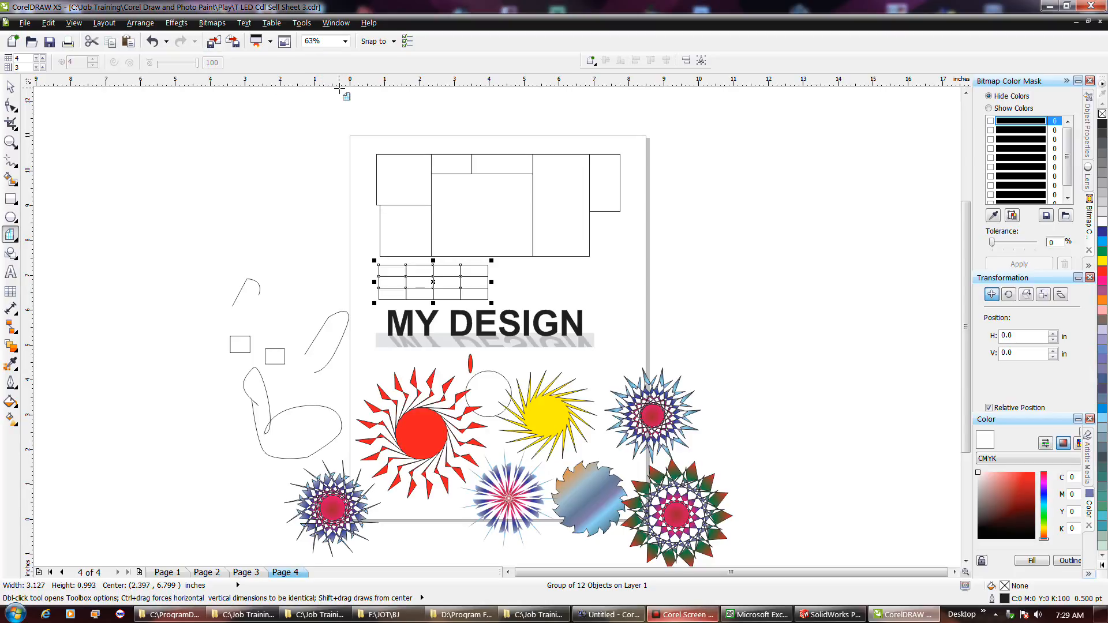
{"action": "left_click_drag", "start_coordinate": [339, 87], "coordinate": [331, 224]}
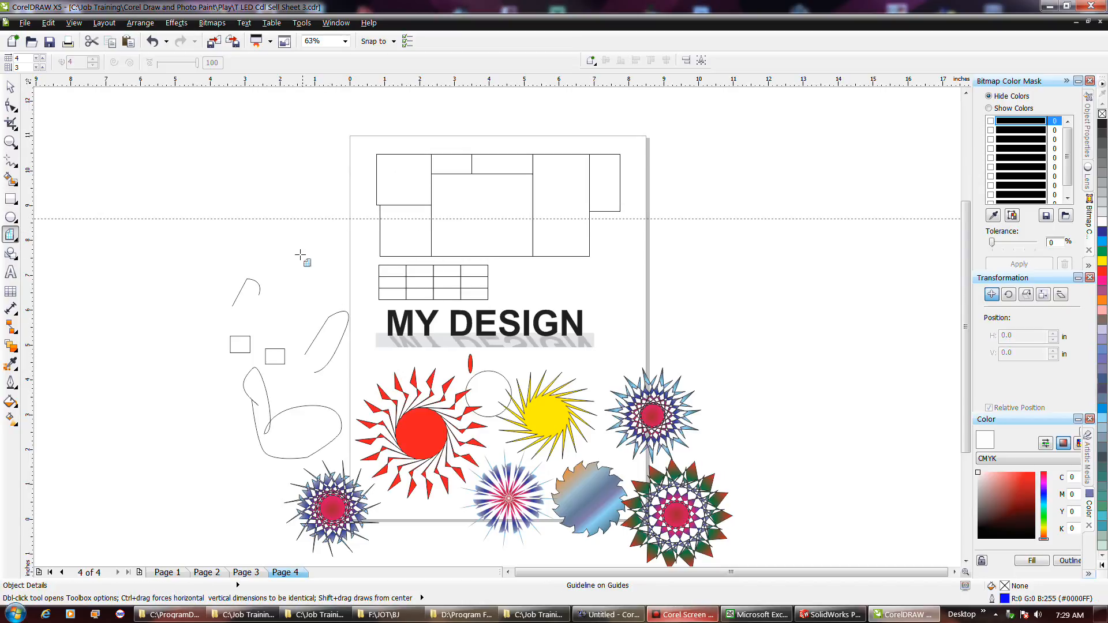
Step: Add a vertical guideline outside the page's left edge, at about x -1.25 inches
{"action": "left_click_drag", "start_coordinate": [33, 291], "coordinate": [306, 267]}
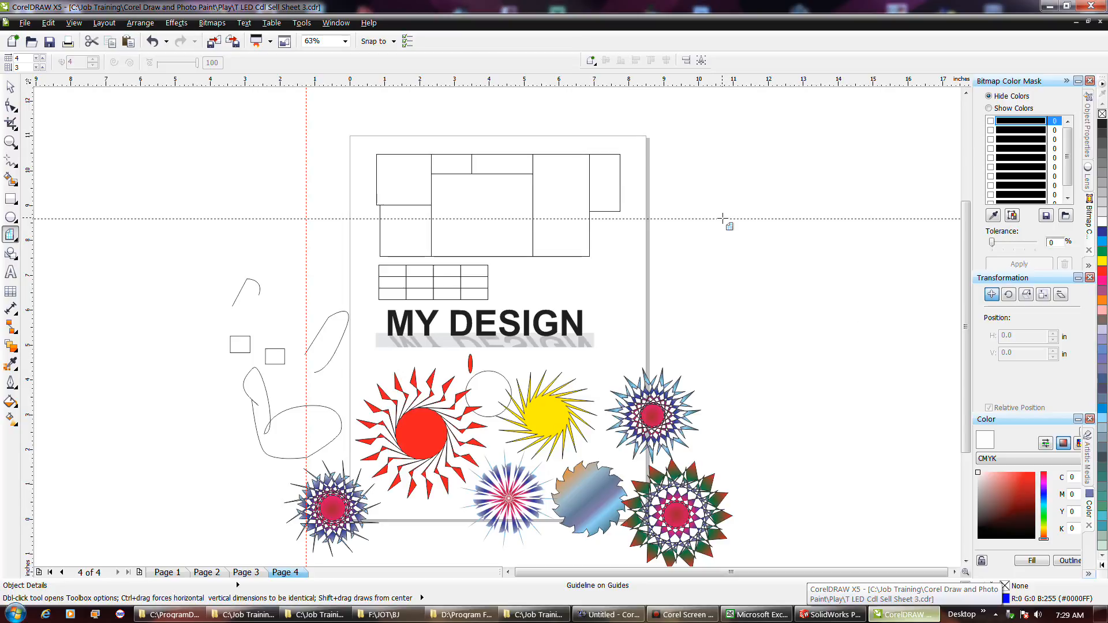
{"action": "left_click", "coordinate": [9, 236]}
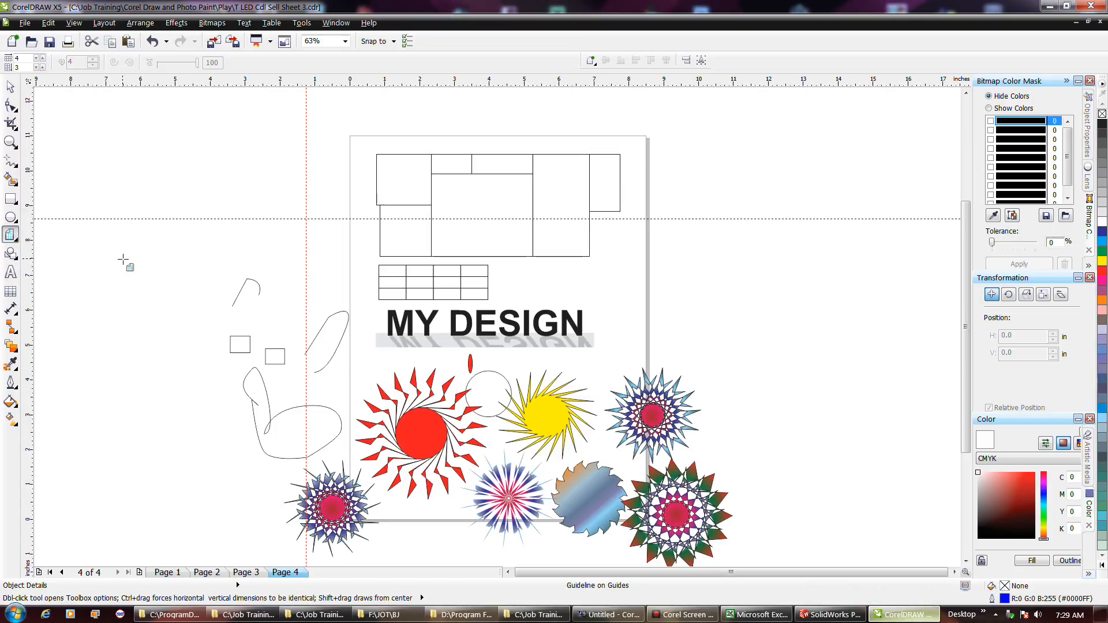
{"action": "right_click", "coordinate": [122, 259]}
{"action": "left_click", "coordinate": [132, 263]}
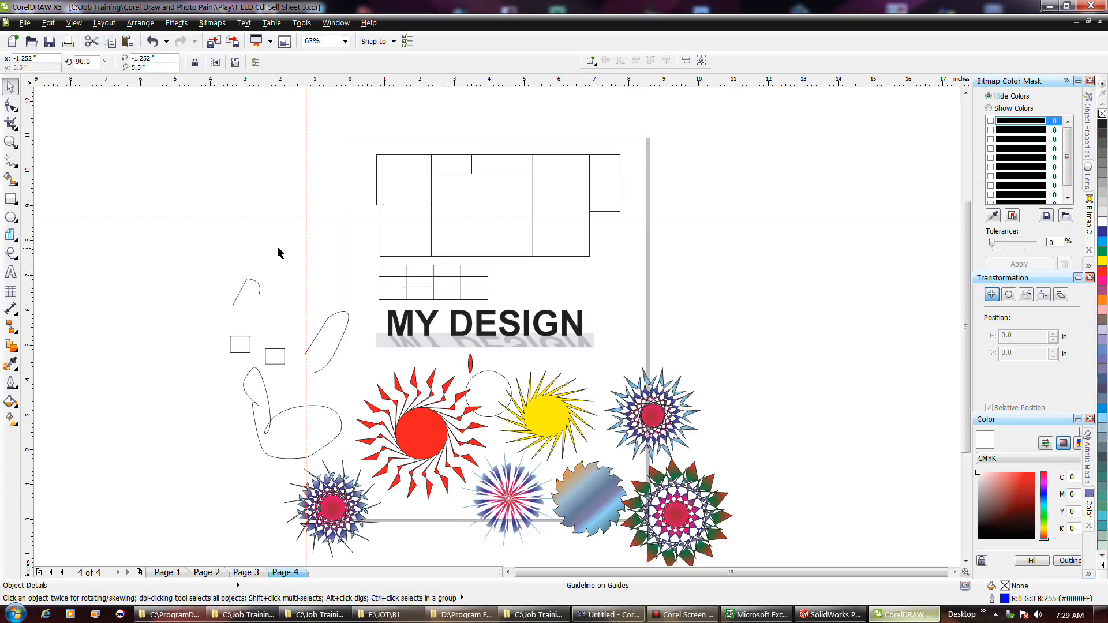
Step: Rotate the horizontal guideline to about 16.7 degrees and move its rotation centre to about x 6.095, y 9.182 inches
{"action": "left_click", "coordinate": [255, 219]}
{"action": "left_click", "coordinate": [255, 219]}
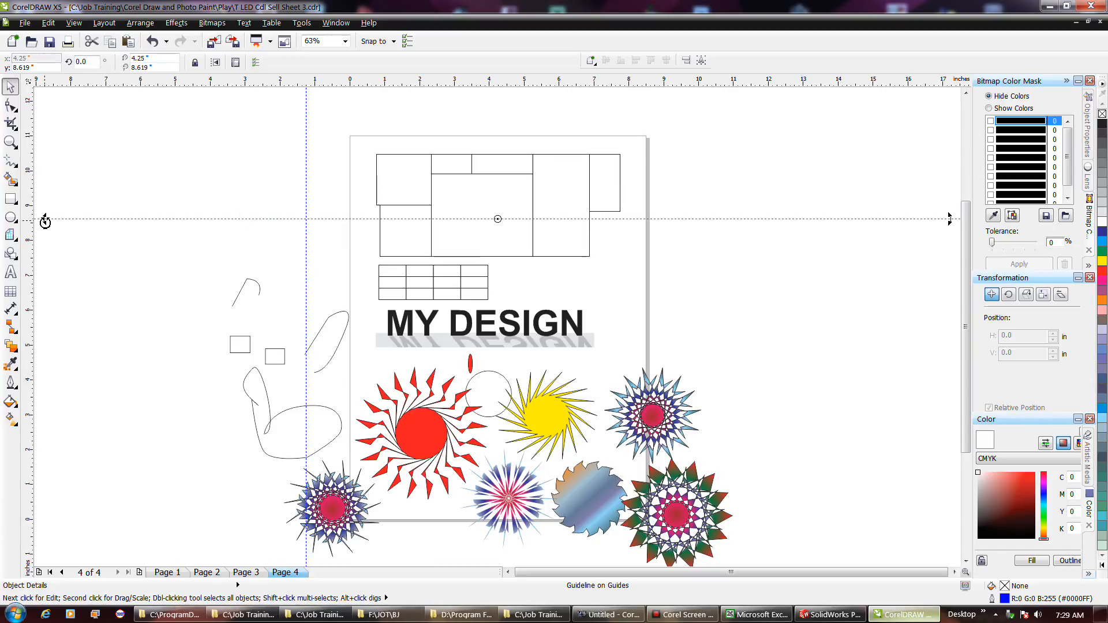
{"action": "left_click_drag", "start_coordinate": [45, 220], "coordinate": [47, 353]}
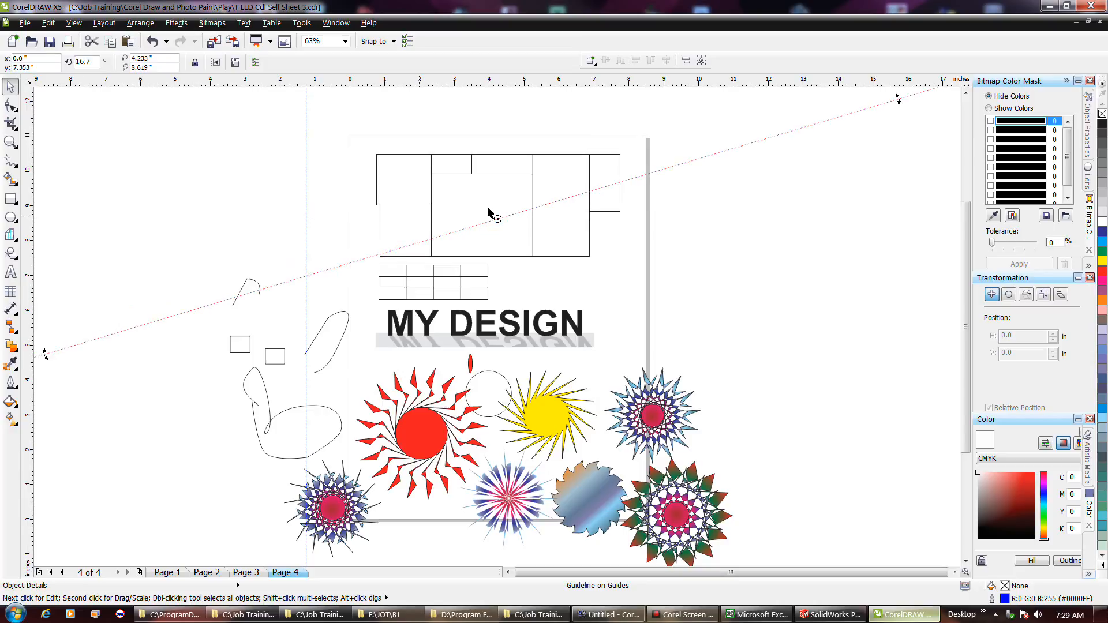
{"action": "left_click_drag", "start_coordinate": [498, 220], "coordinate": [562, 199]}
{"action": "left_click", "coordinate": [259, 206]}
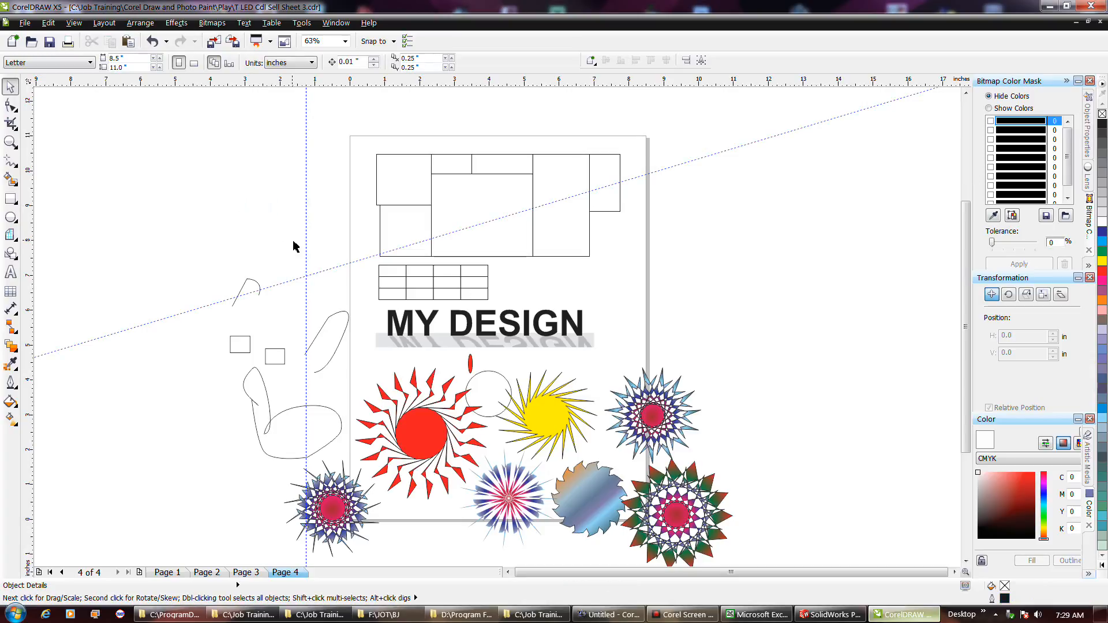
Step: Move the vertical guideline onto the large rectangle's left edge, raise its rotation centre to about y 8.586 inches, and rotate it to about 288.3 degrees
{"action": "left_click_drag", "start_coordinate": [305, 246], "coordinate": [433, 235]}
{"action": "left_click", "coordinate": [433, 128]}
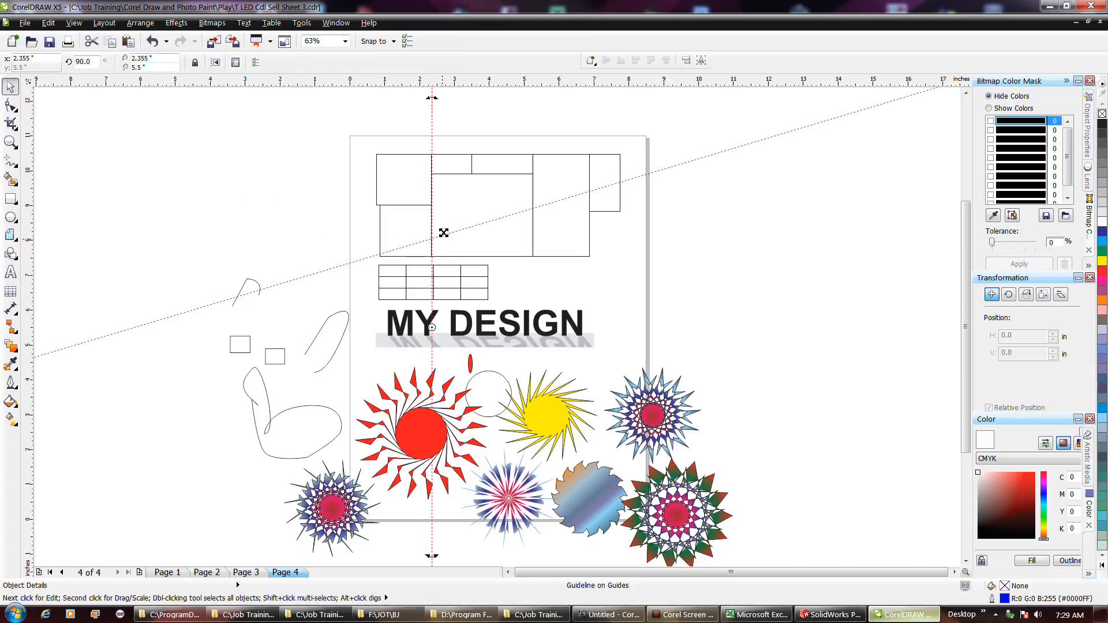
{"action": "left_click_drag", "start_coordinate": [433, 328], "coordinate": [432, 220]}
{"action": "left_click_drag", "start_coordinate": [434, 554], "coordinate": [540, 551]}
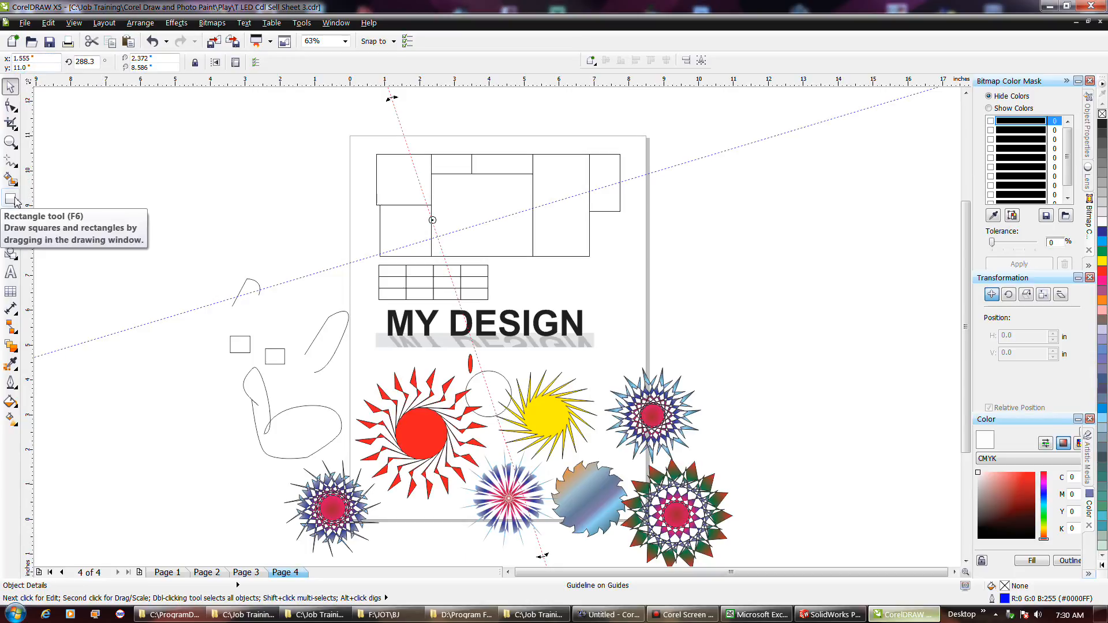
Step: Make 2-Point Line the active line-drawing tool
{"action": "left_click", "coordinate": [12, 164]}
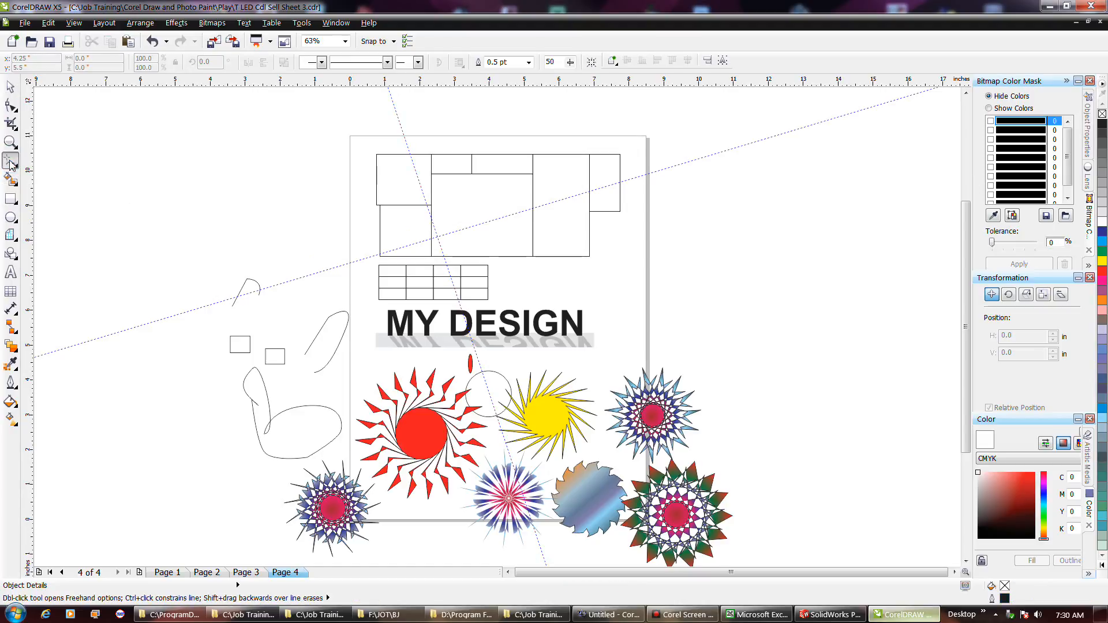
{"action": "left_click", "coordinate": [14, 166]}
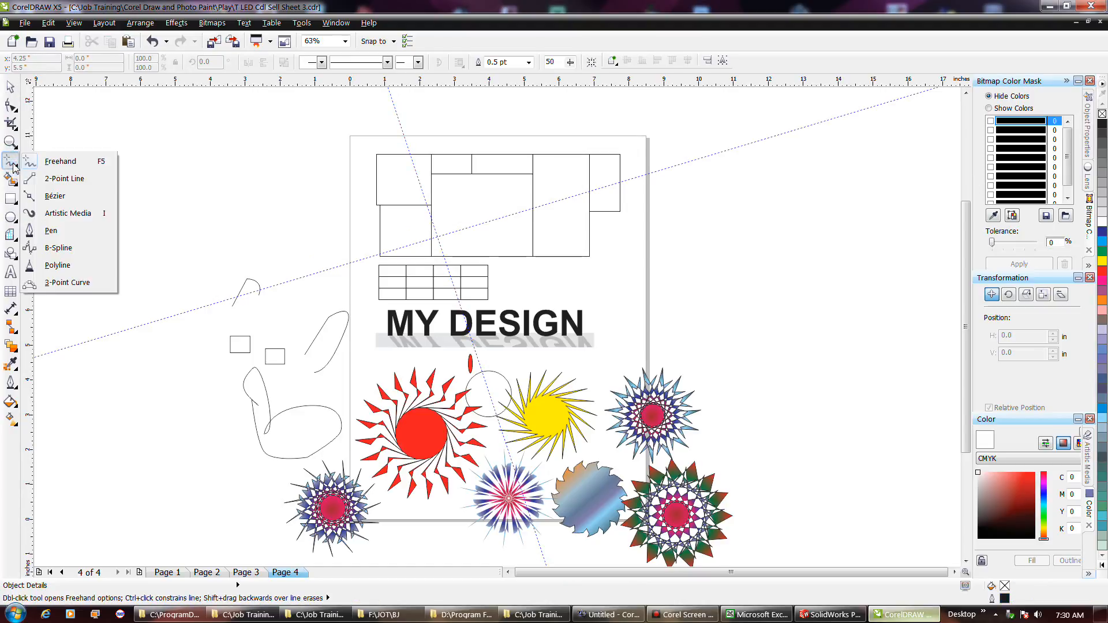
{"action": "left_click", "coordinate": [44, 178]}
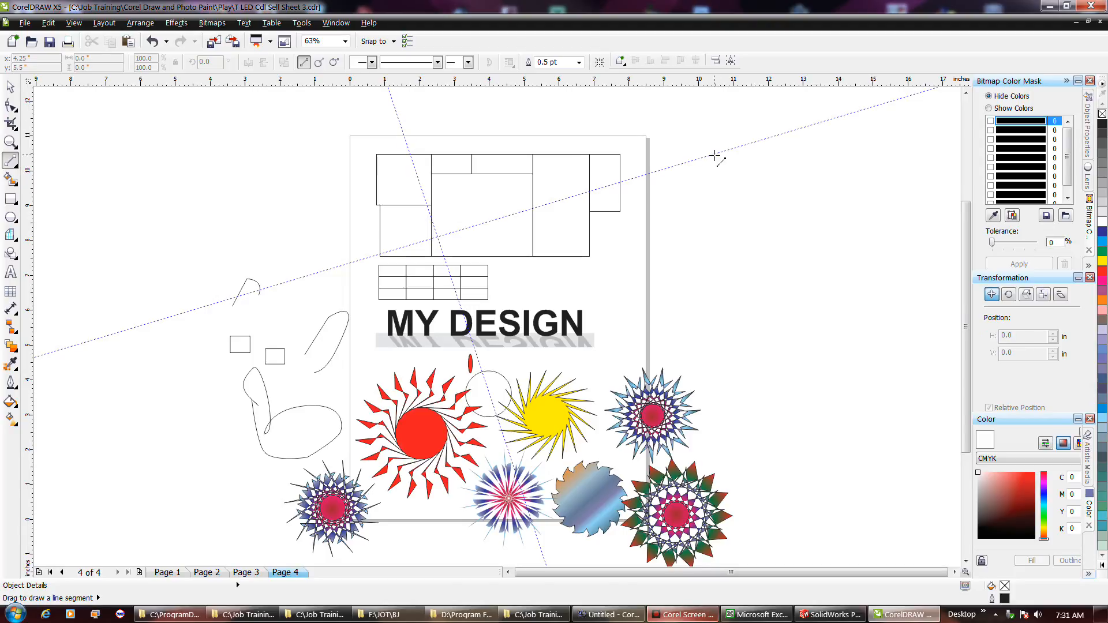
Step: Create a mirrored copy of the 16.7-degree guideline at 343.3 degrees about its rotation centre and save the drawing
{"action": "right_click", "coordinate": [704, 175]}
{"action": "left_click", "coordinate": [708, 180]}
{"action": "left_click", "coordinate": [693, 163]}
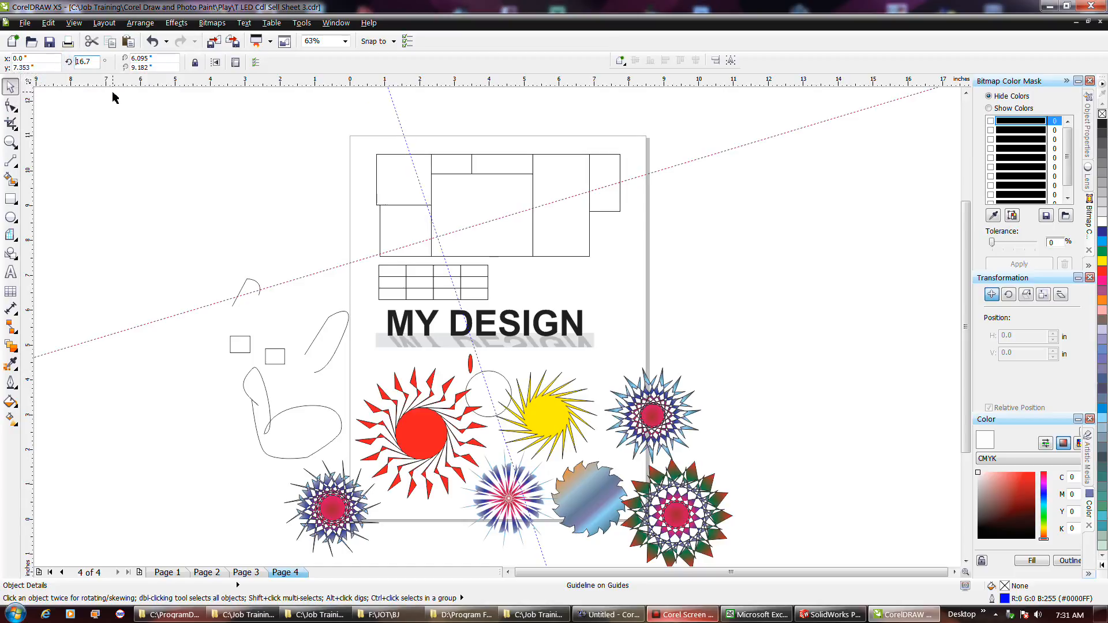
{"action": "type", "text": "."}
{"action": "key", "text": "Return"}
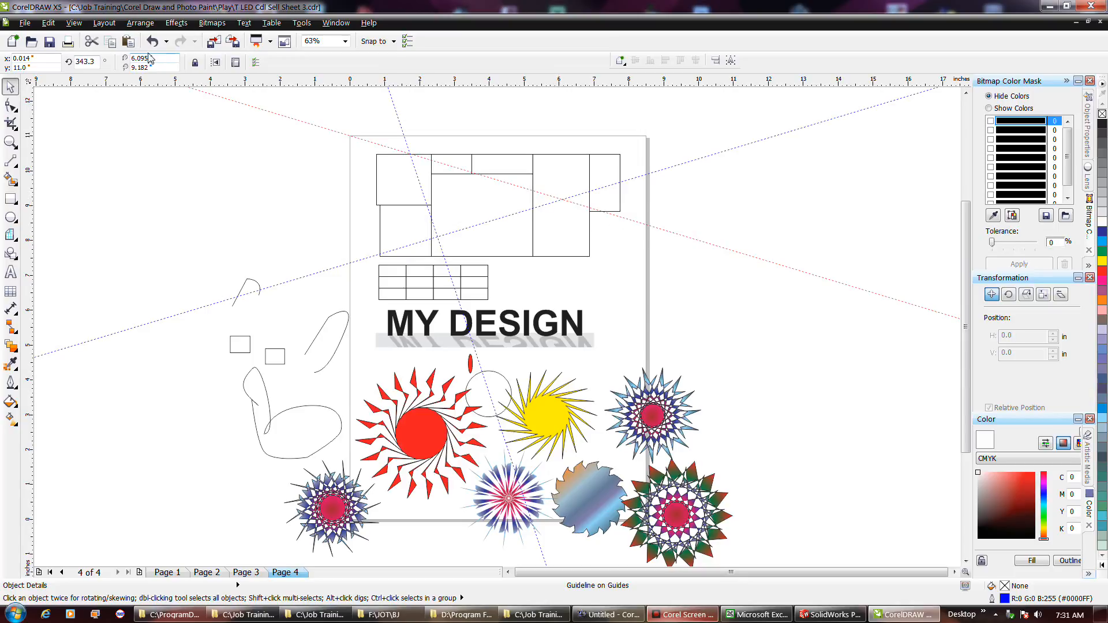
{"action": "left_click", "coordinate": [49, 41]}
{"action": "left_click", "coordinate": [613, 237]}
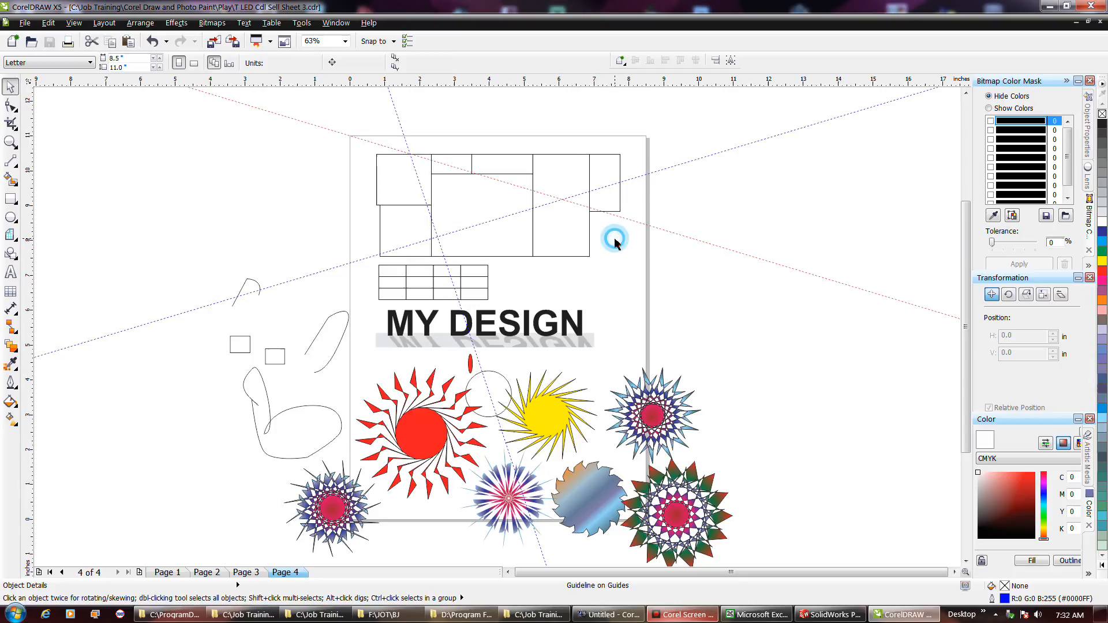
Step: Place copies of both crossing slanted guidelines about 1.85 inches lower and turn on Snap to Guidelines
{"action": "left_click", "coordinate": [574, 201]}
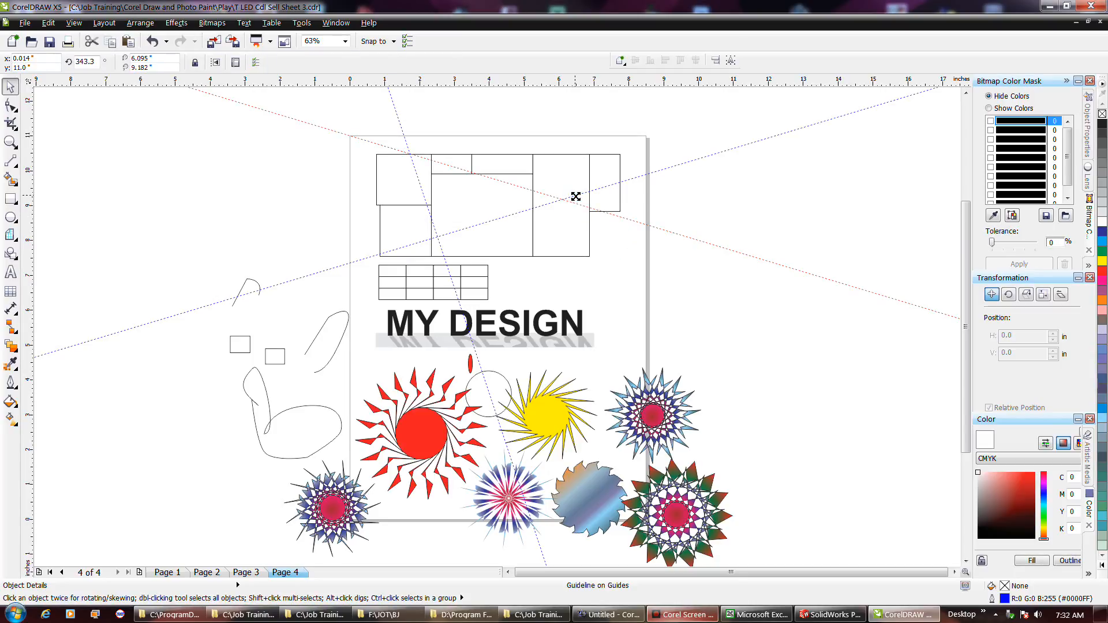
{"action": "left_click", "coordinate": [574, 201]}
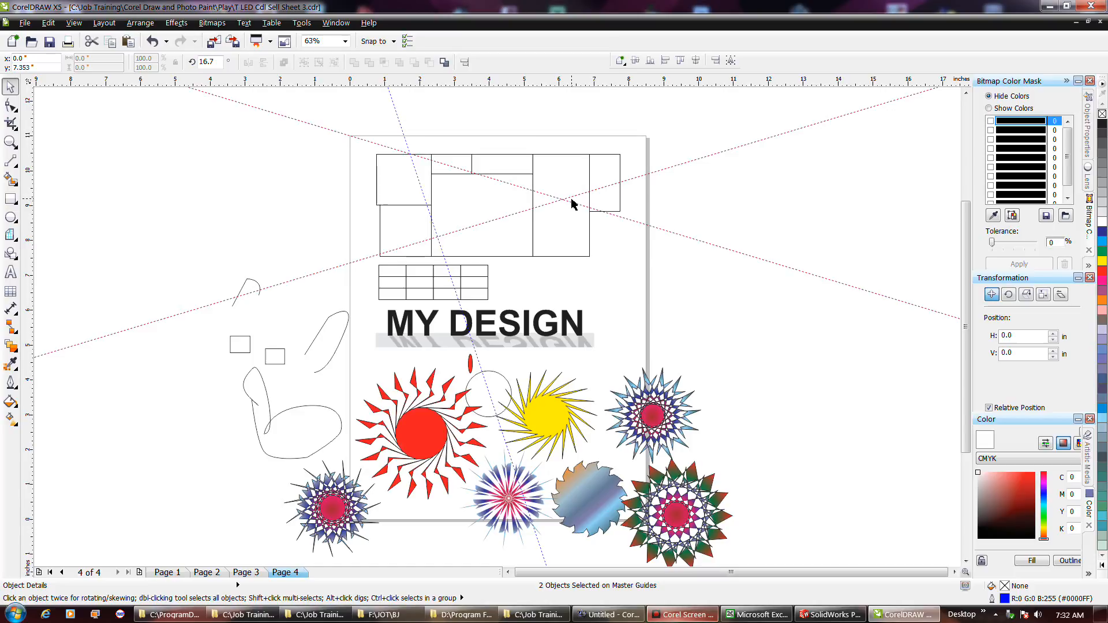
{"action": "left_click_drag", "start_coordinate": [574, 201], "coordinate": [553, 262]}
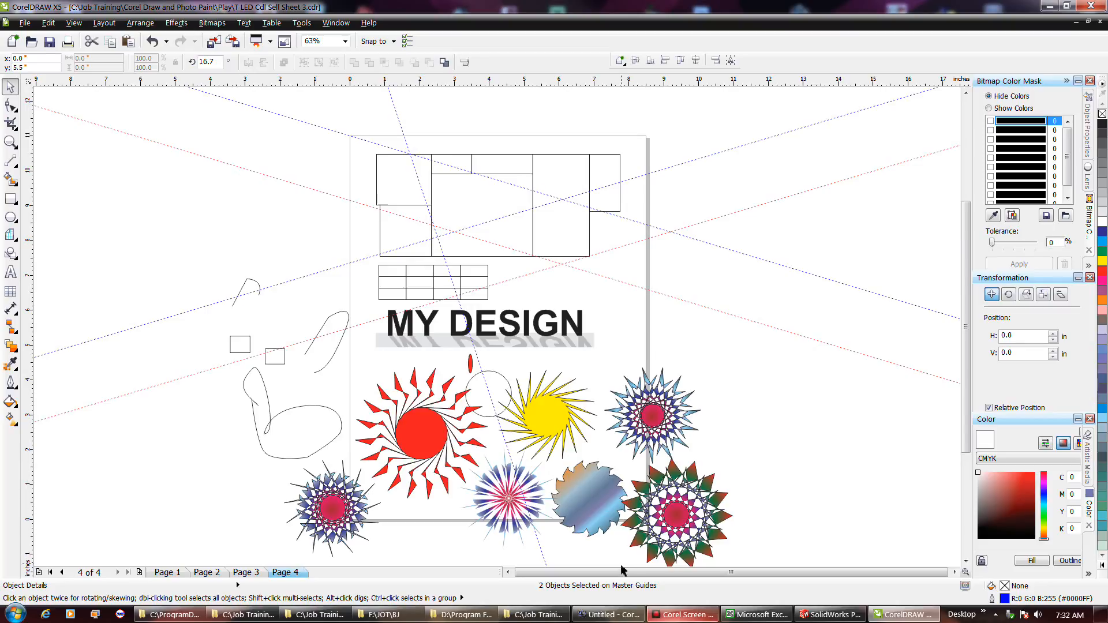
{"action": "left_click", "coordinate": [71, 23]}
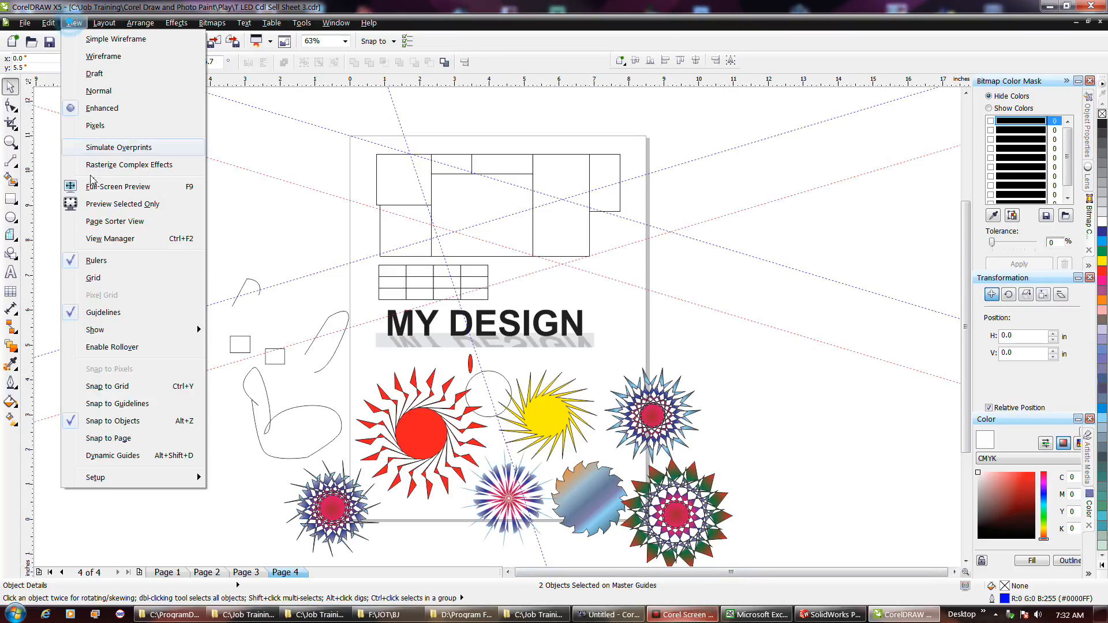
{"action": "left_click", "coordinate": [121, 405]}
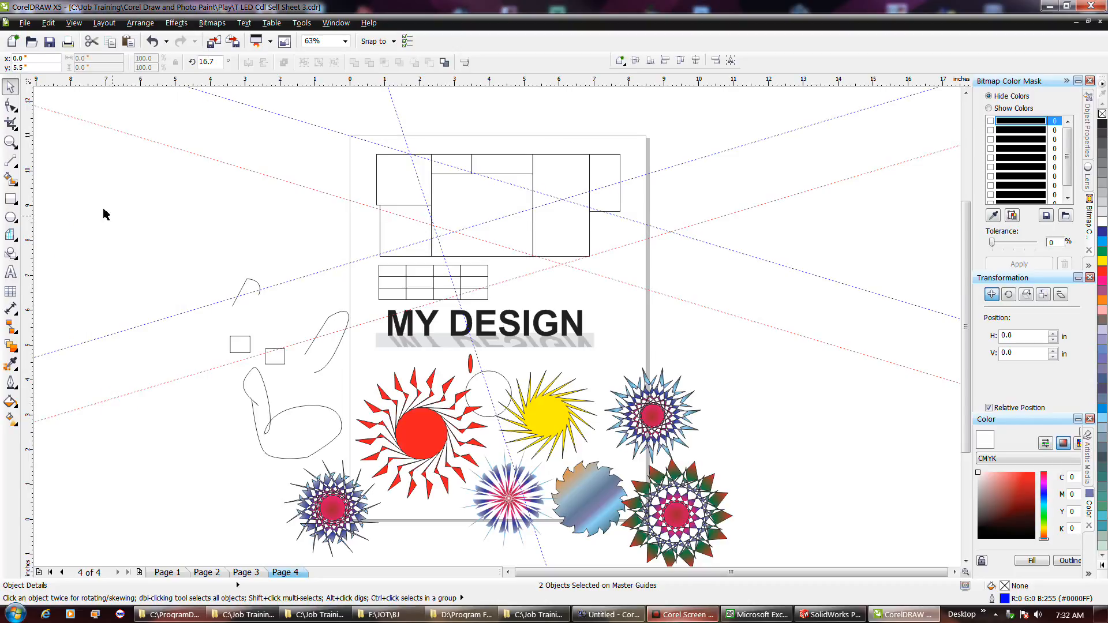
Step: Try a vertical line about 1.85 inches long between the lower and upper guideline intersections and undo it
{"action": "left_click", "coordinate": [11, 161]}
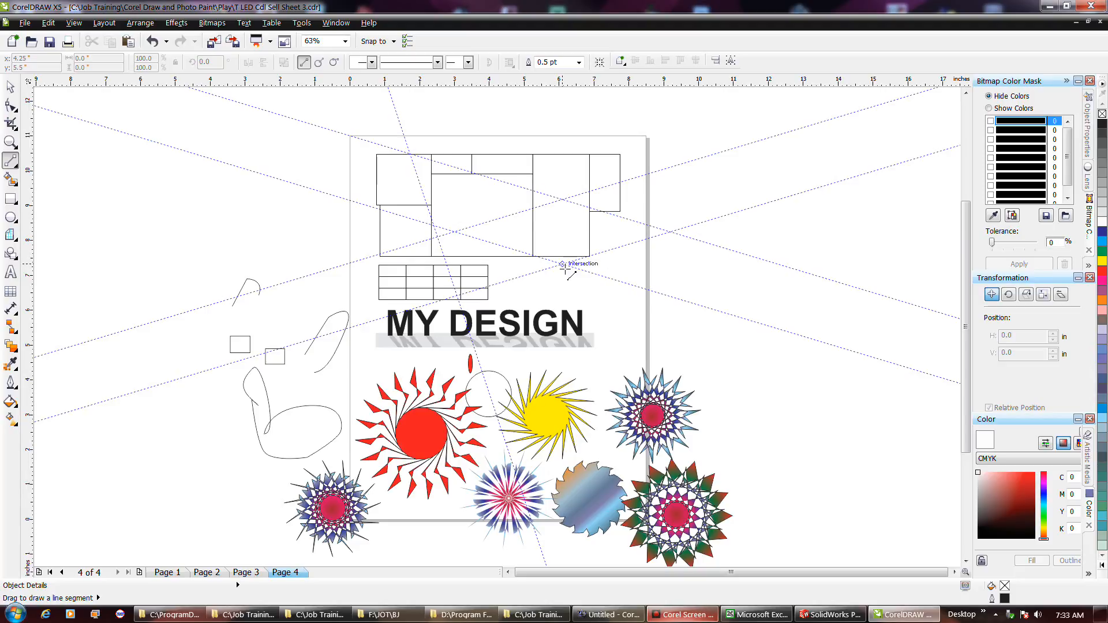
{"action": "left_click_drag", "start_coordinate": [562, 265], "coordinate": [562, 201]}
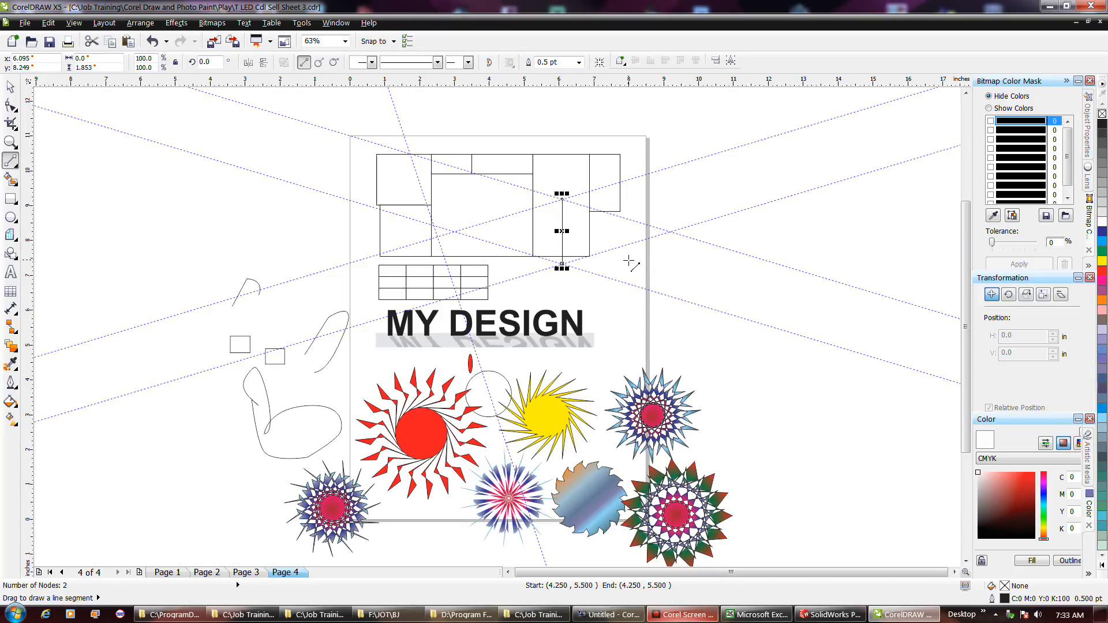
{"action": "key", "text": "ctrl+z"}
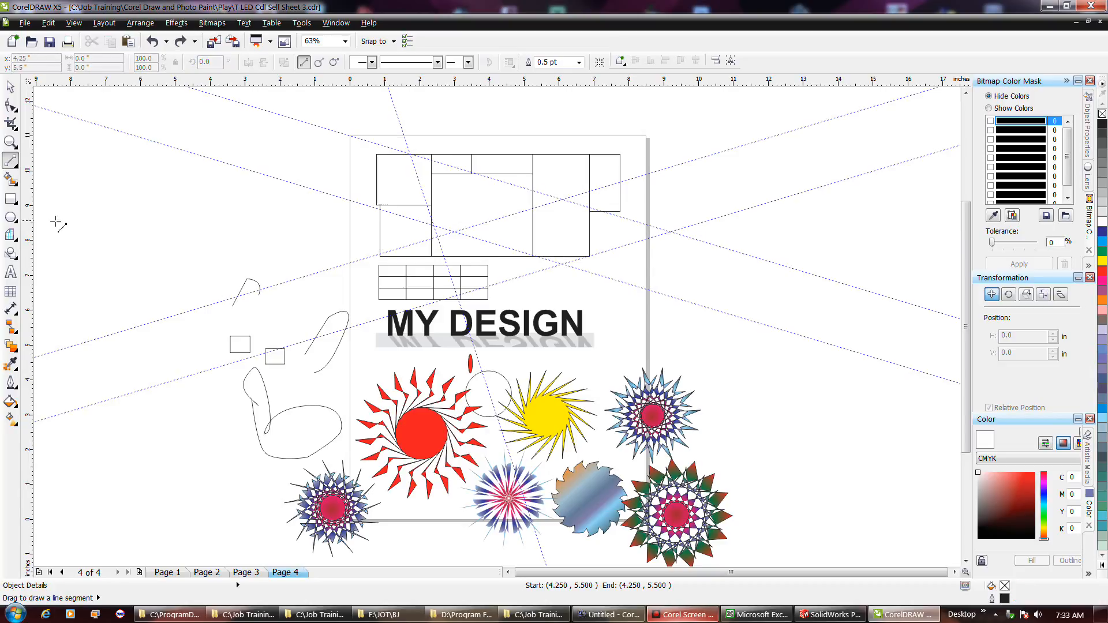
Step: Draw a rectangle about 4.385 by 1.925 inches rightward from the lower guideline intersection and convert it to curves
{"action": "left_click", "coordinate": [18, 199]}
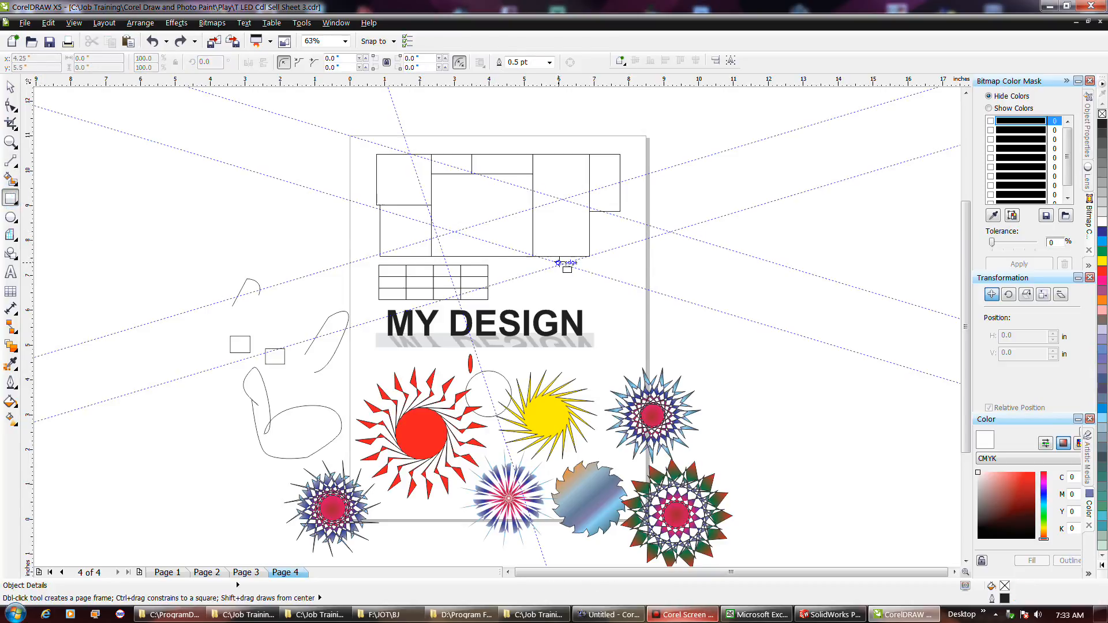
{"action": "left_click_drag", "start_coordinate": [561, 255], "coordinate": [562, 200]}
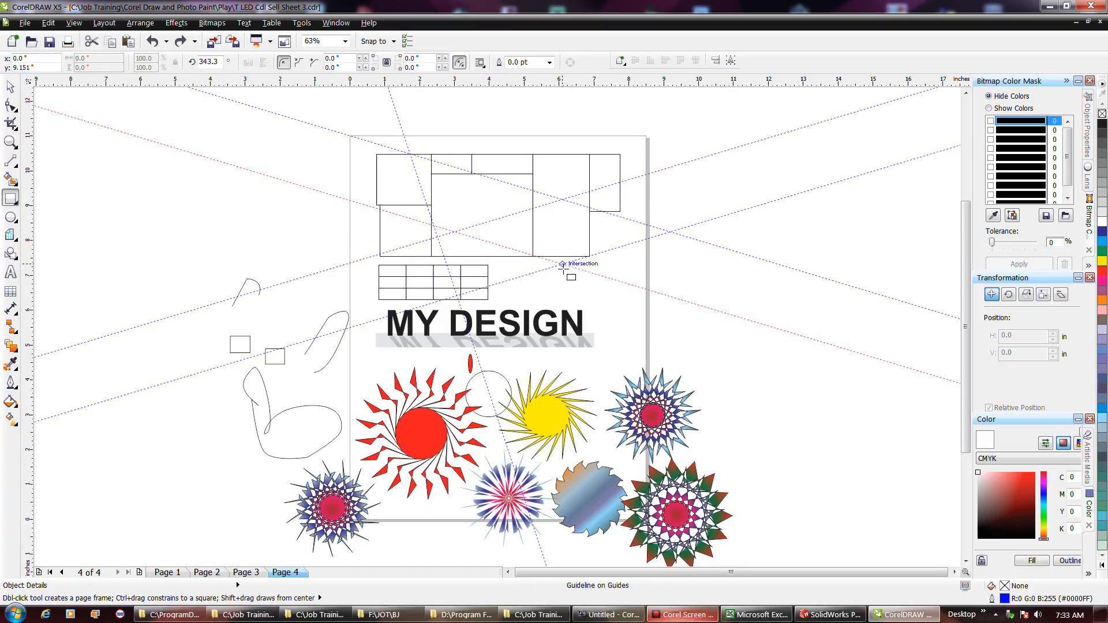
{"action": "left_click_drag", "start_coordinate": [563, 264], "coordinate": [715, 197]}
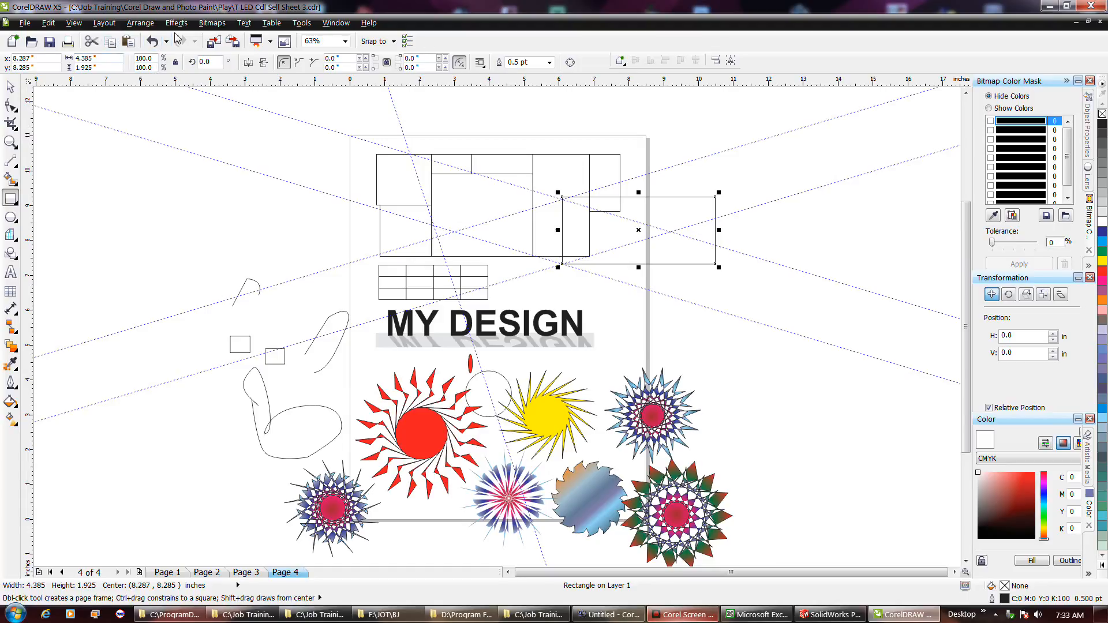
{"action": "left_click", "coordinate": [105, 24]}
{"action": "mouse_move", "coordinate": [133, 24]}
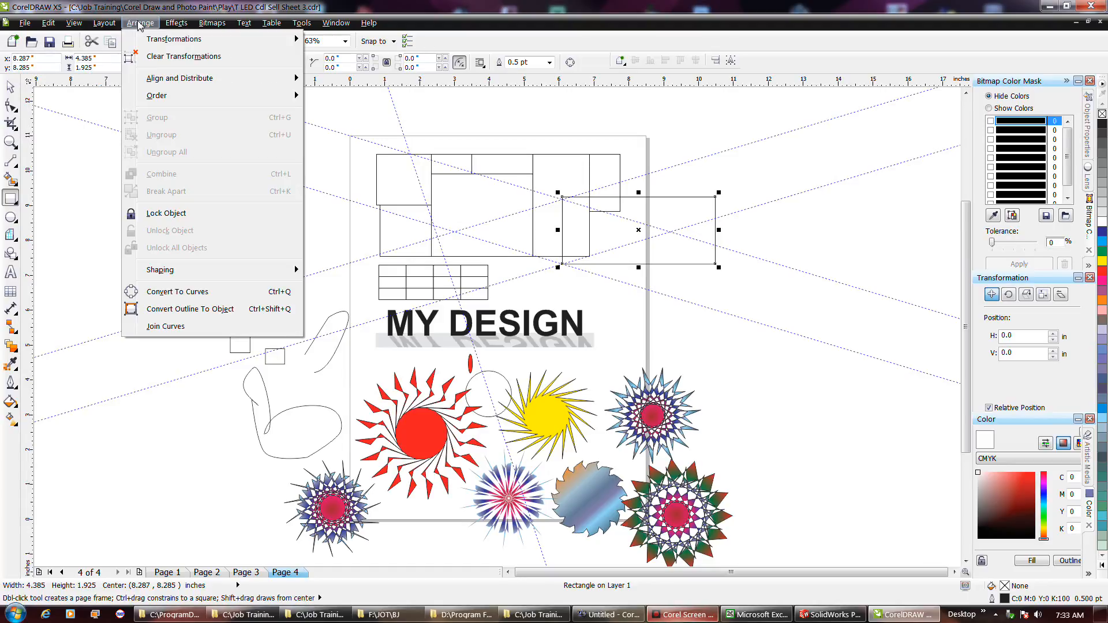
{"action": "left_click", "coordinate": [249, 292]}
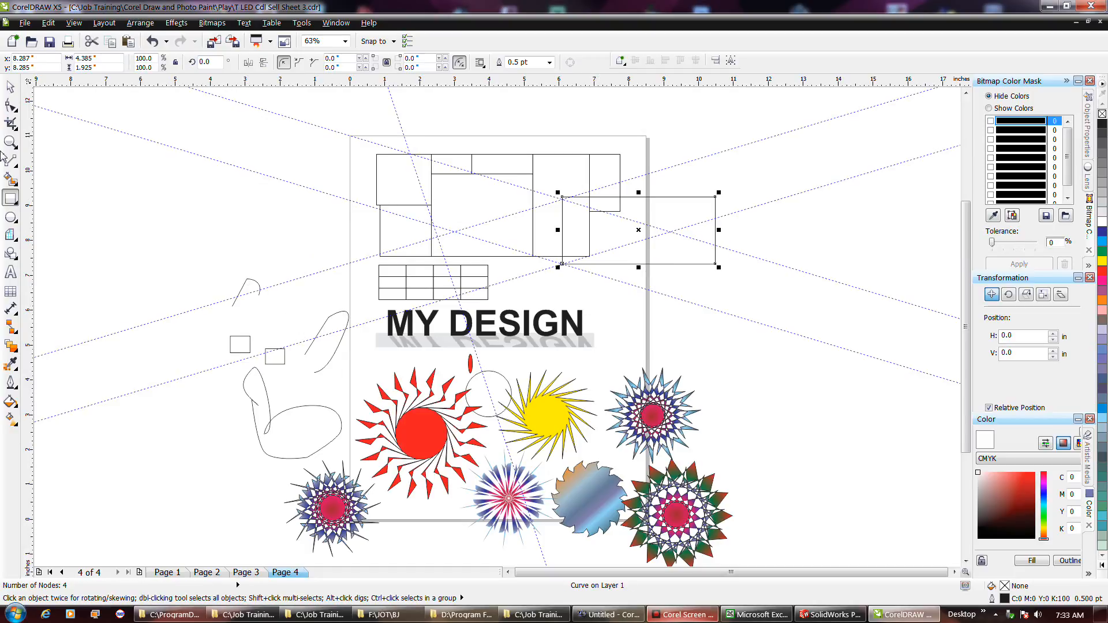
Step: Move the rectangle's two right corner nodes up onto the slanted guidelines and fill the shape with 10% black
{"action": "left_click", "coordinate": [10, 105]}
{"action": "left_click", "coordinate": [562, 199]}
{"action": "left_click_drag", "start_coordinate": [715, 198], "coordinate": [712, 155]}
{"action": "left_click_drag", "start_coordinate": [715, 265], "coordinate": [717, 225]}
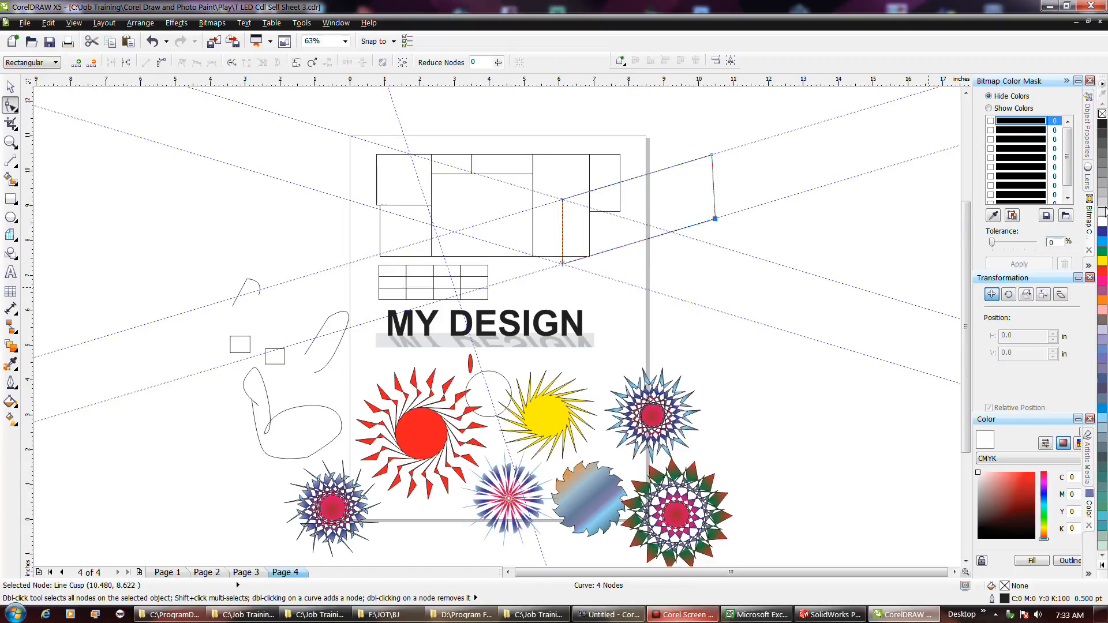
{"action": "left_click", "coordinate": [1102, 204]}
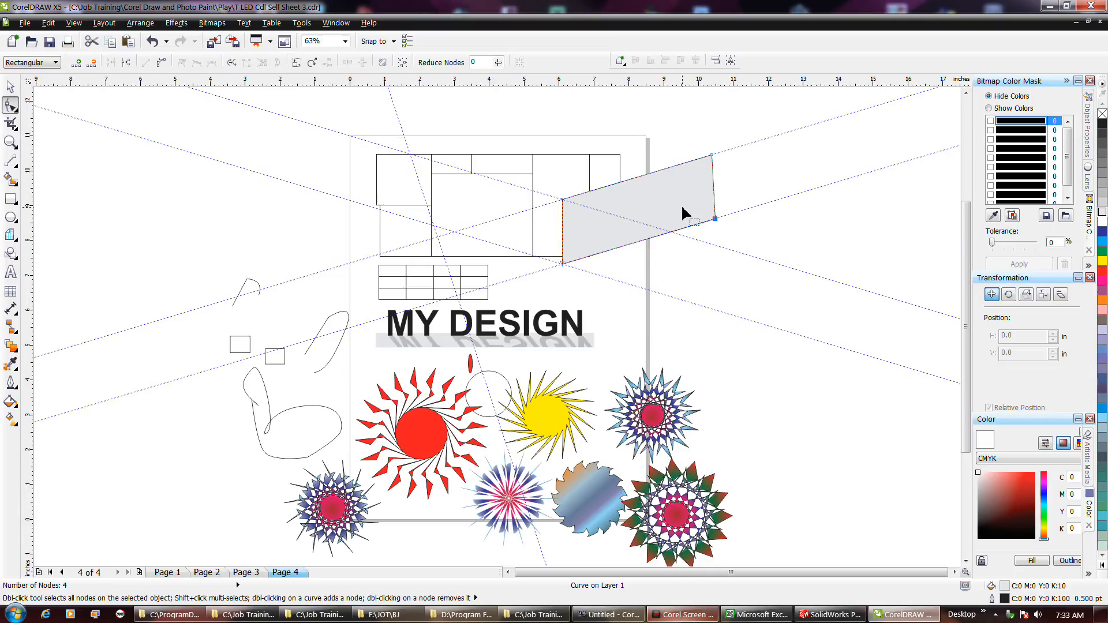
Step: Create a horizontally mirrored copy of the grey panel on its left side and fill the copy with 50% black
{"action": "left_click", "coordinate": [10, 86]}
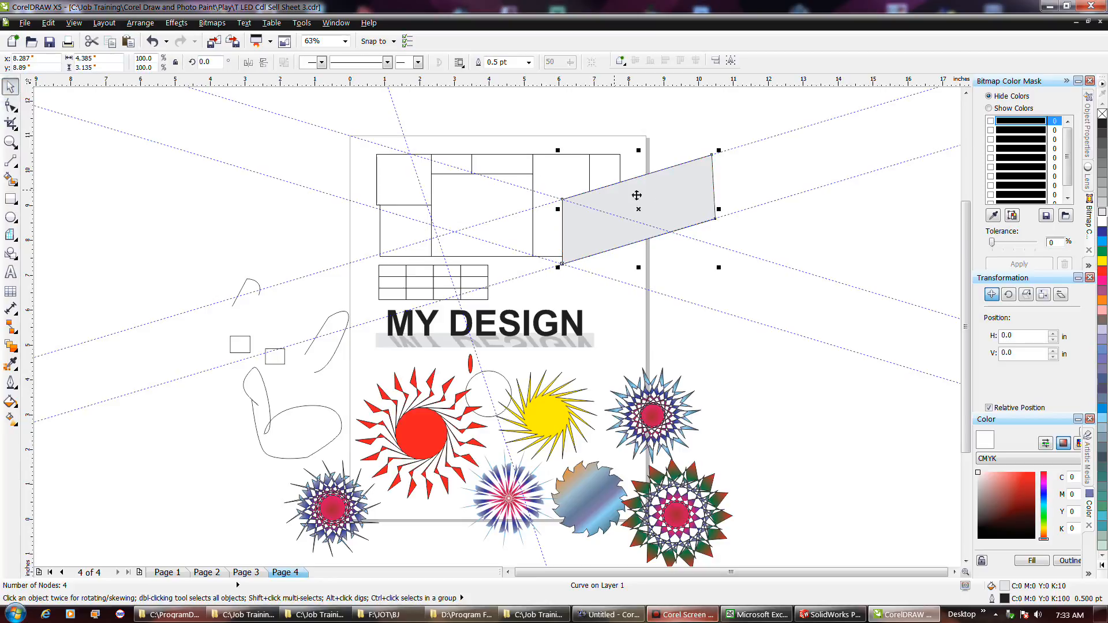
{"action": "left_click_drag", "start_coordinate": [718, 209], "coordinate": [416, 222]}
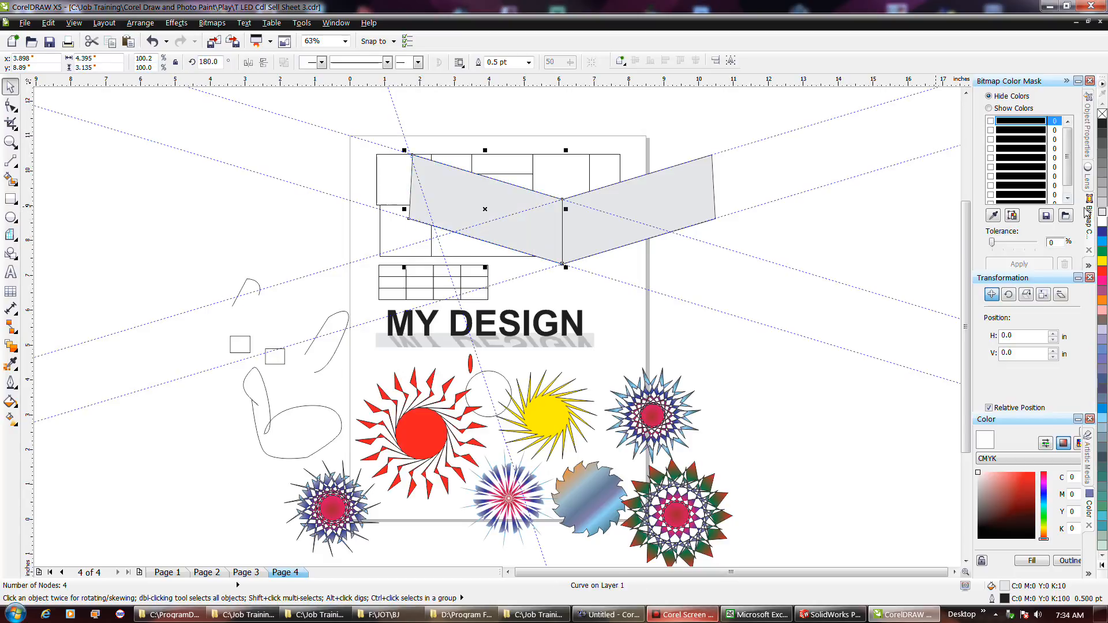
{"action": "left_click", "coordinate": [1102, 169]}
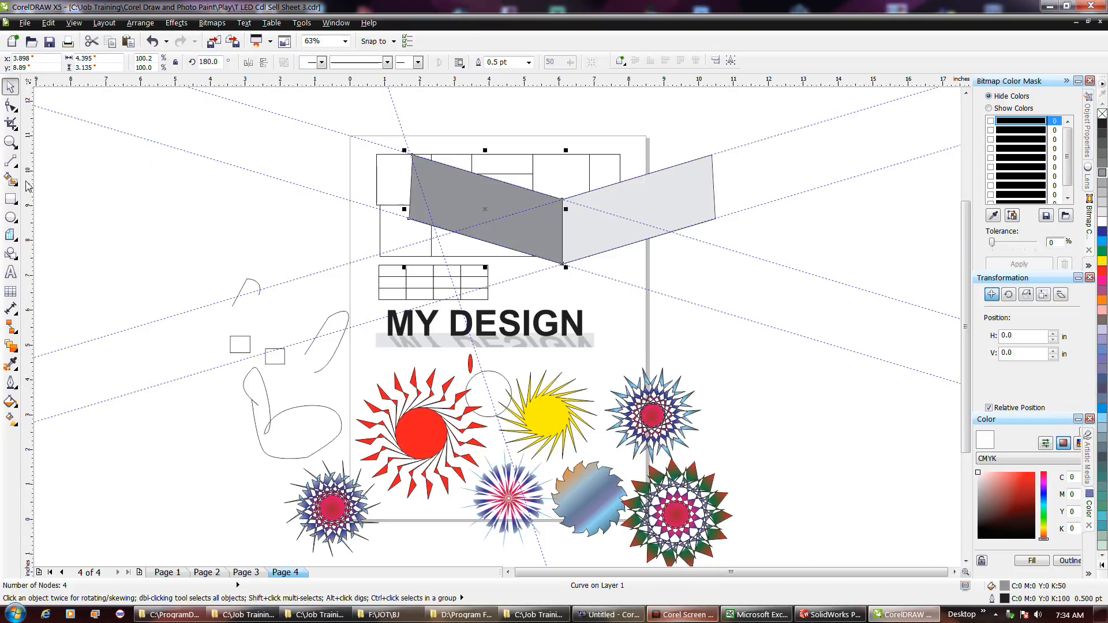
{"action": "left_click", "coordinate": [12, 216]}
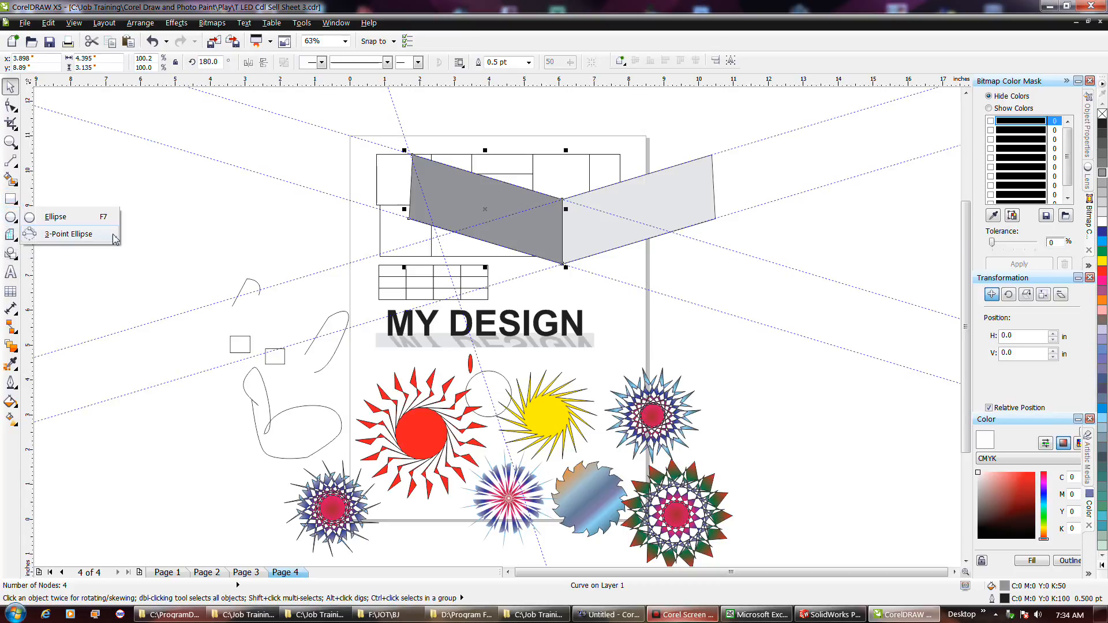
{"action": "left_click", "coordinate": [12, 221]}
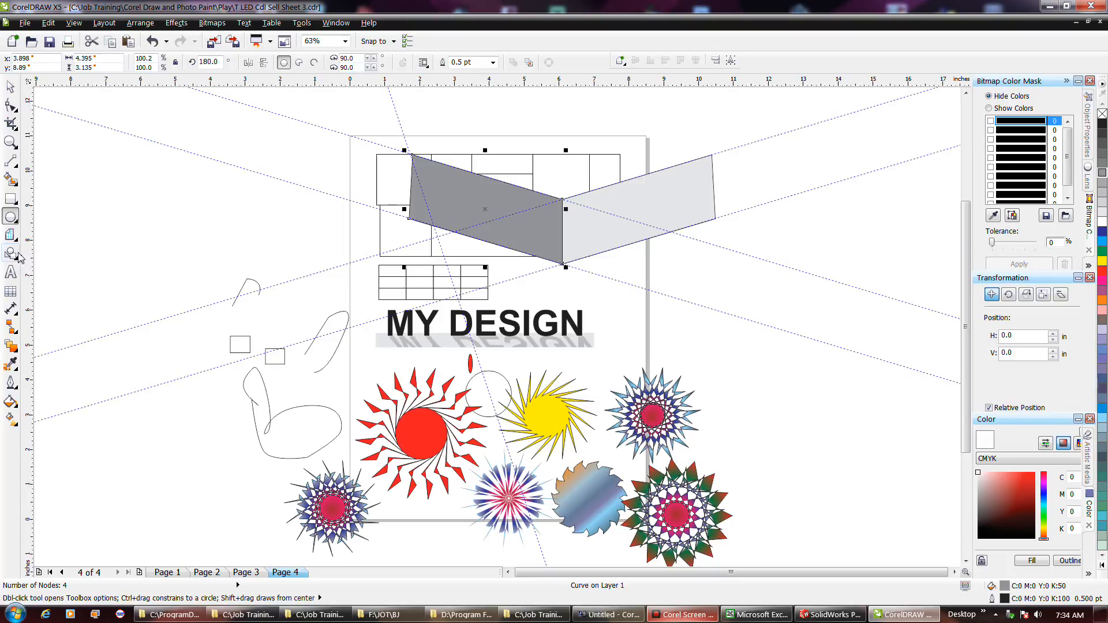
{"action": "left_click", "coordinate": [15, 239]}
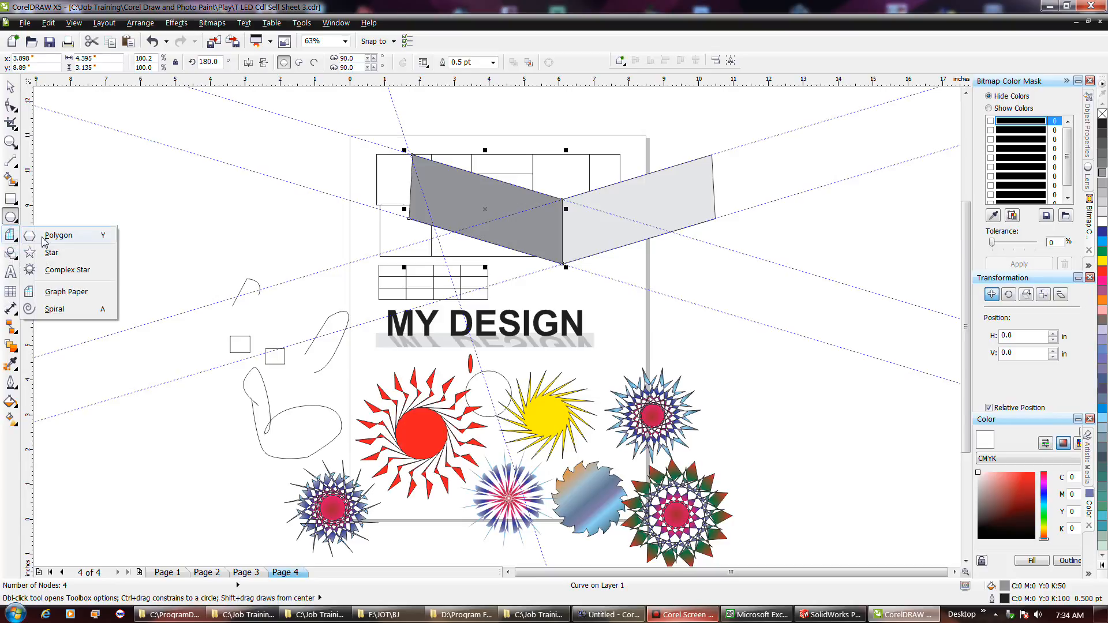
Step: Draw a three-sided polygon about 2.21 by 1.24 inches above the two grey panels and convert it to curves
{"action": "left_click", "coordinate": [44, 237]}
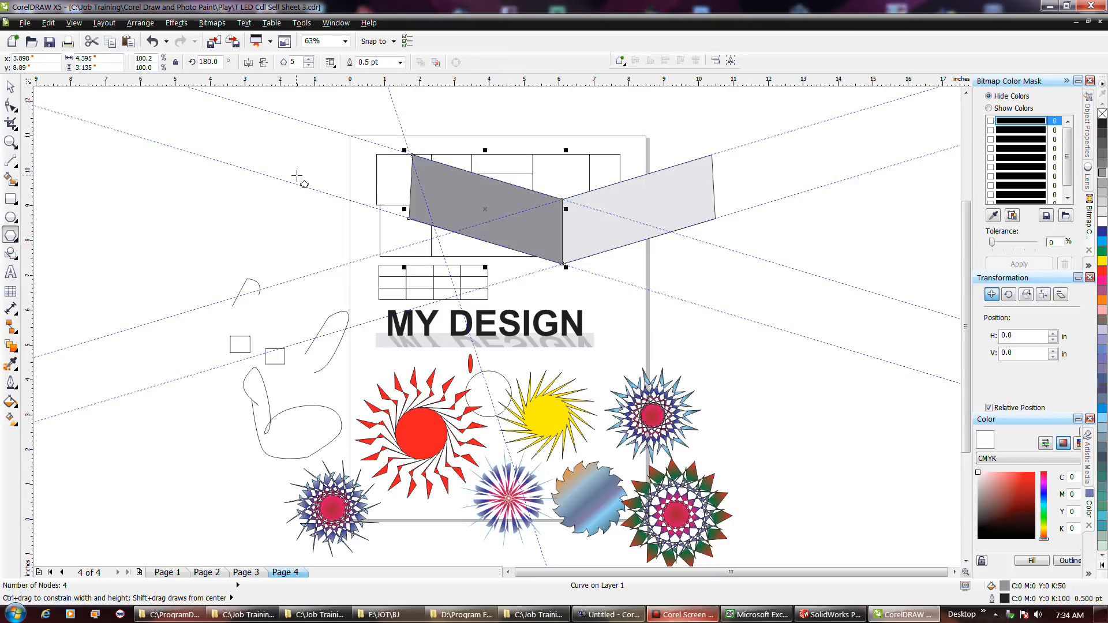
{"action": "left_click", "coordinate": [309, 64]}
{"action": "left_click", "coordinate": [309, 64]}
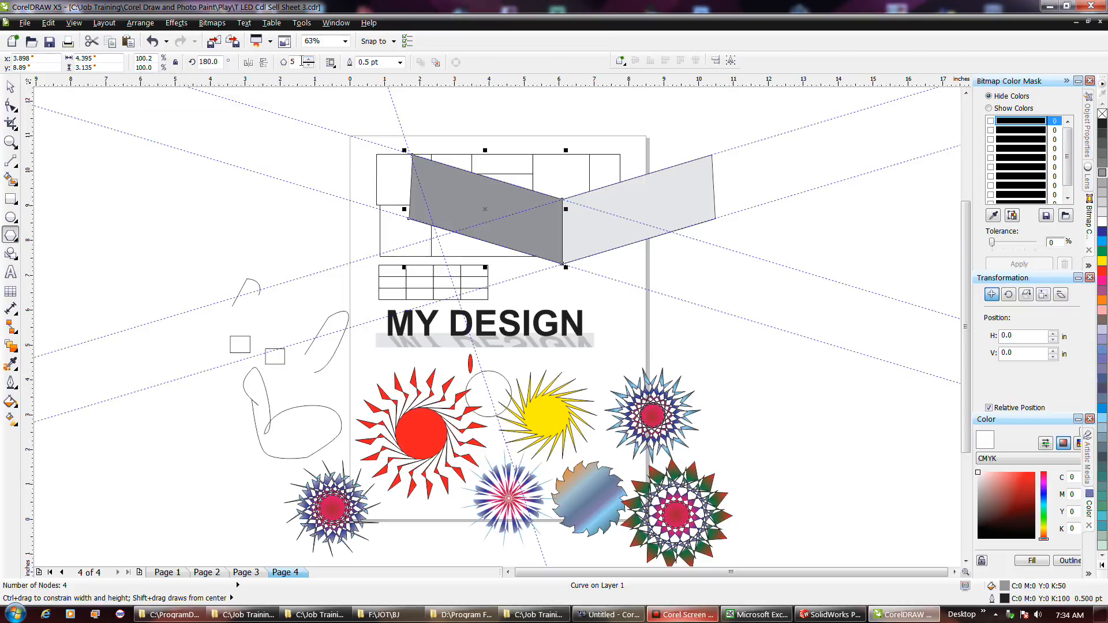
{"action": "left_click", "coordinate": [292, 110]}
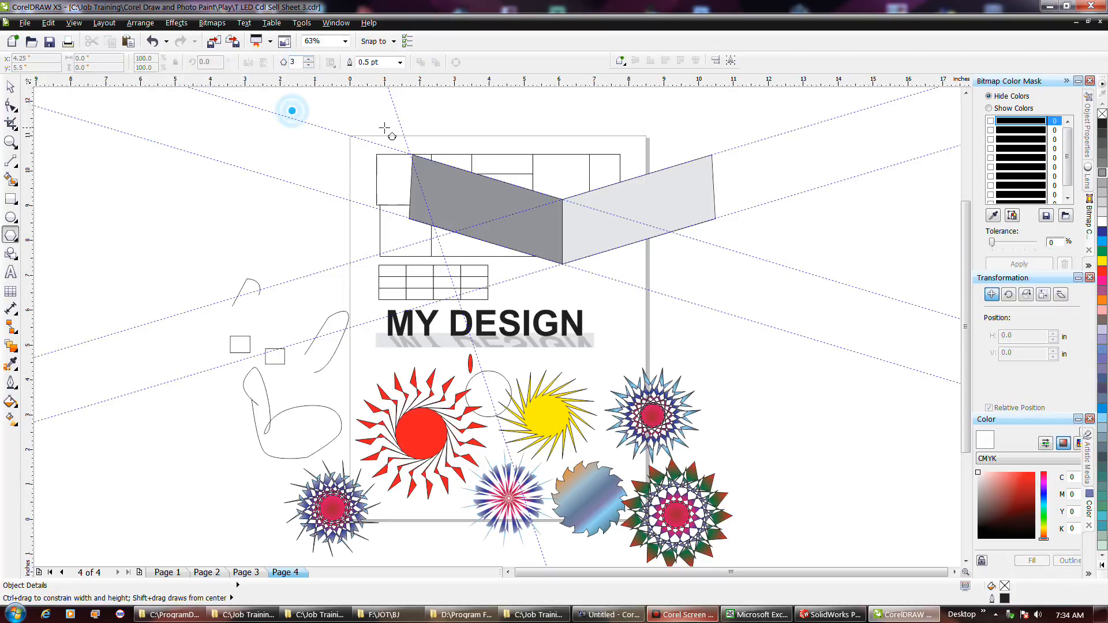
{"action": "left_click", "coordinate": [412, 155]}
{"action": "mouse_move", "coordinate": [466, 117]}
{"action": "left_mouse_down"}
{"action": "mouse_move", "coordinate": [548, 173]}
{"action": "mouse_move", "coordinate": [549, 160]}
{"action": "left_mouse_up"}
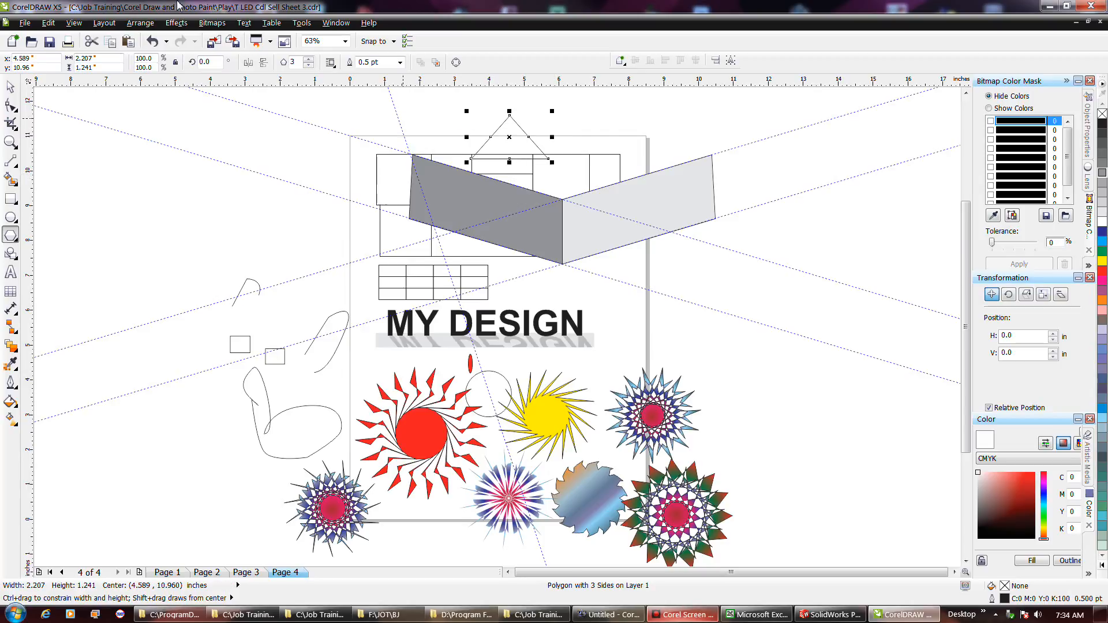
{"action": "left_click", "coordinate": [132, 24]}
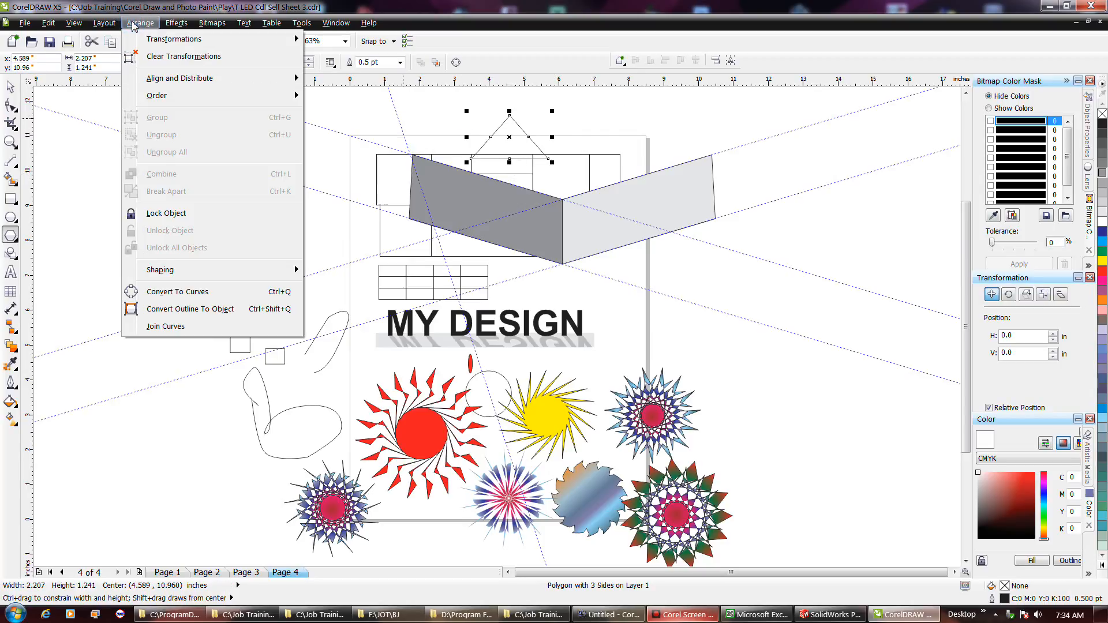
{"action": "left_click", "coordinate": [207, 290]}
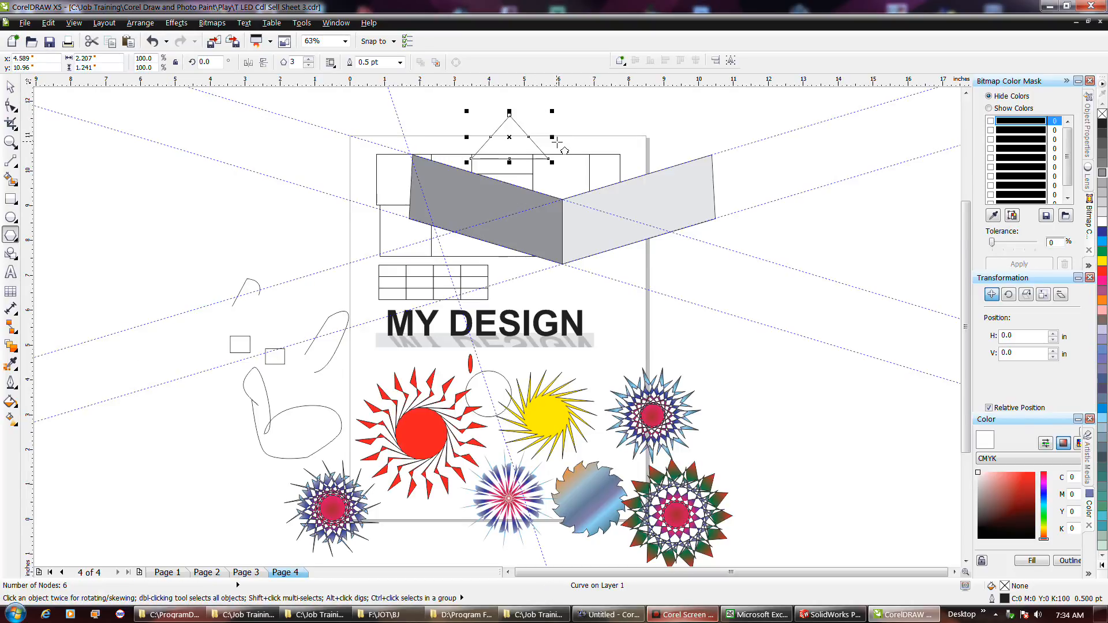
Step: Reshape the triangle into the box's top face, moving its apex to about (6.54, 11.63) inches and other nodes onto the panels' upper corners
{"action": "left_click", "coordinate": [11, 104]}
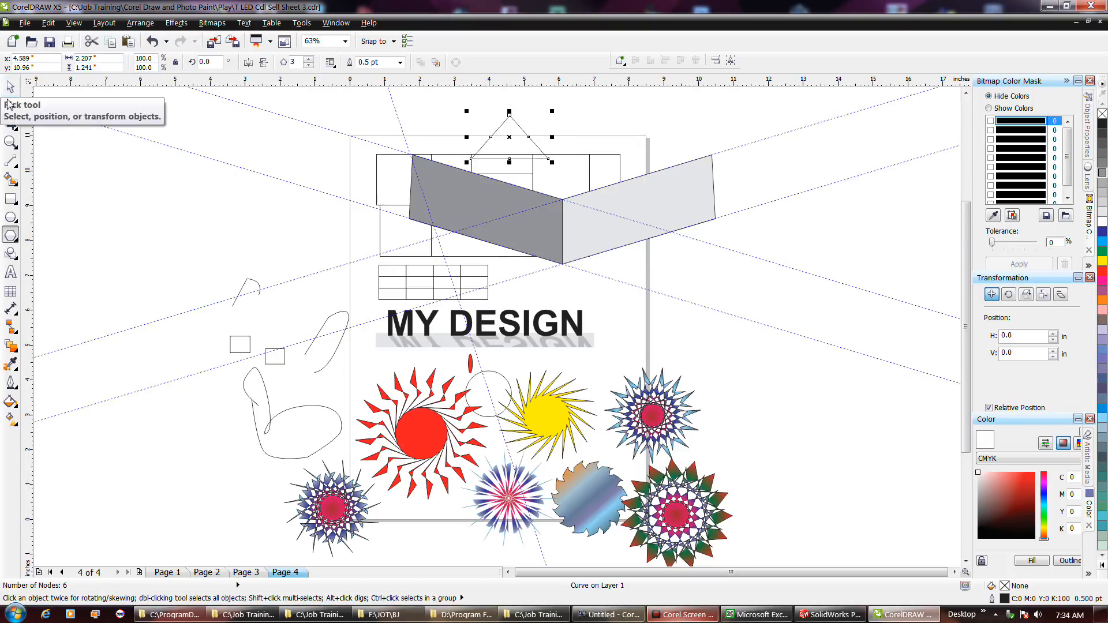
{"action": "left_click_drag", "start_coordinate": [509, 116], "coordinate": [578, 114]}
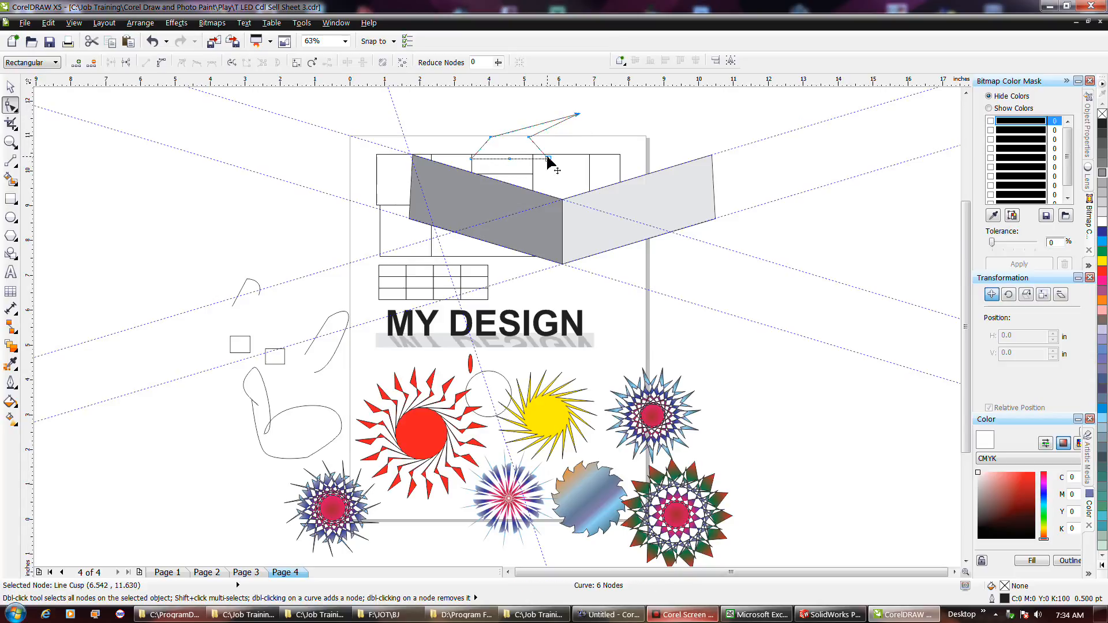
{"action": "left_click_drag", "start_coordinate": [549, 159], "coordinate": [563, 199]}
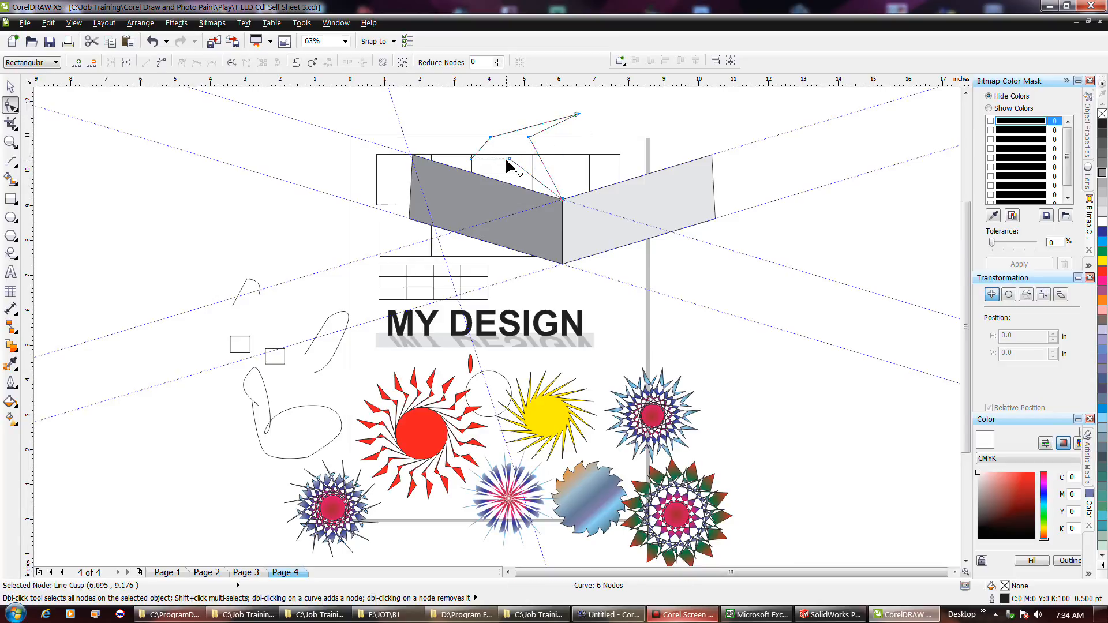
{"action": "left_click_drag", "start_coordinate": [509, 161], "coordinate": [413, 160]}
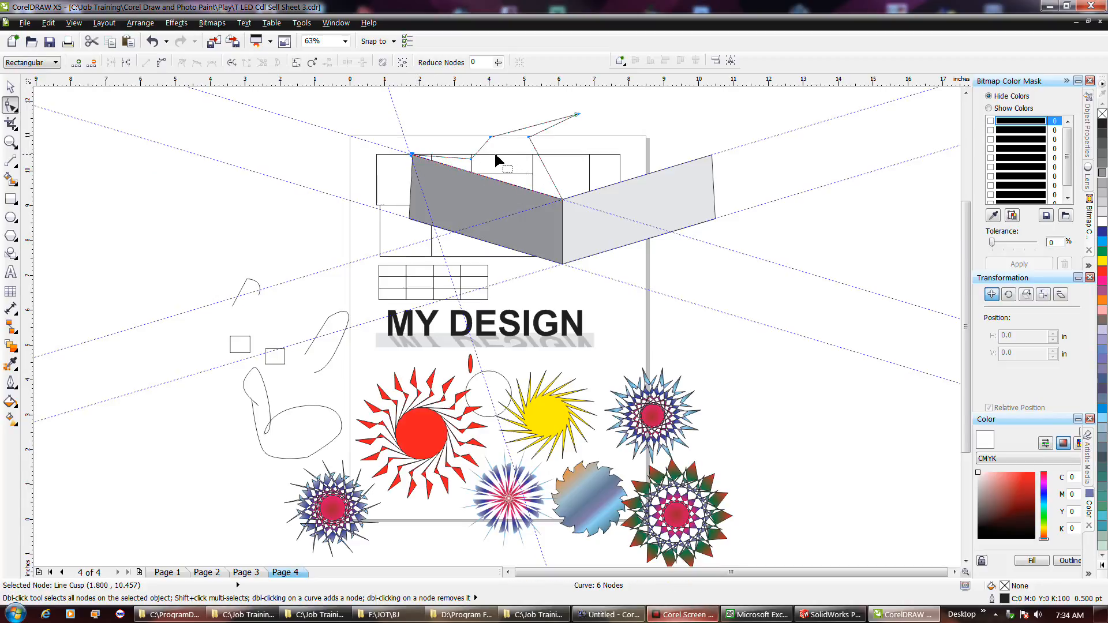
{"action": "left_click", "coordinate": [74, 23]}
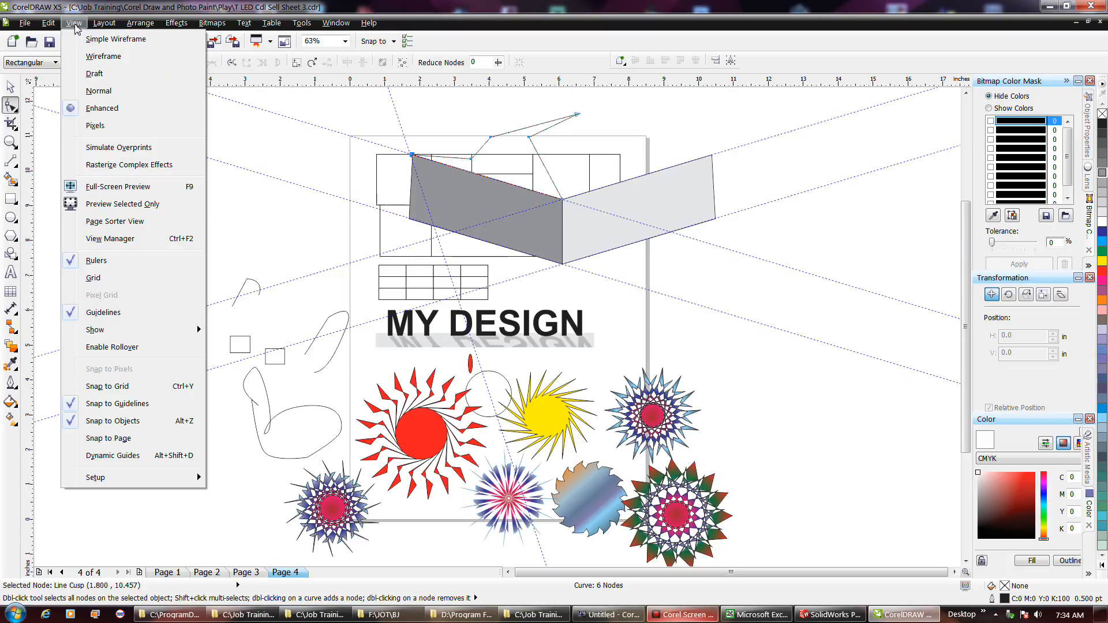
{"action": "left_click", "coordinate": [75, 24]}
{"action": "left_click_drag", "start_coordinate": [530, 140], "coordinate": [712, 154]}
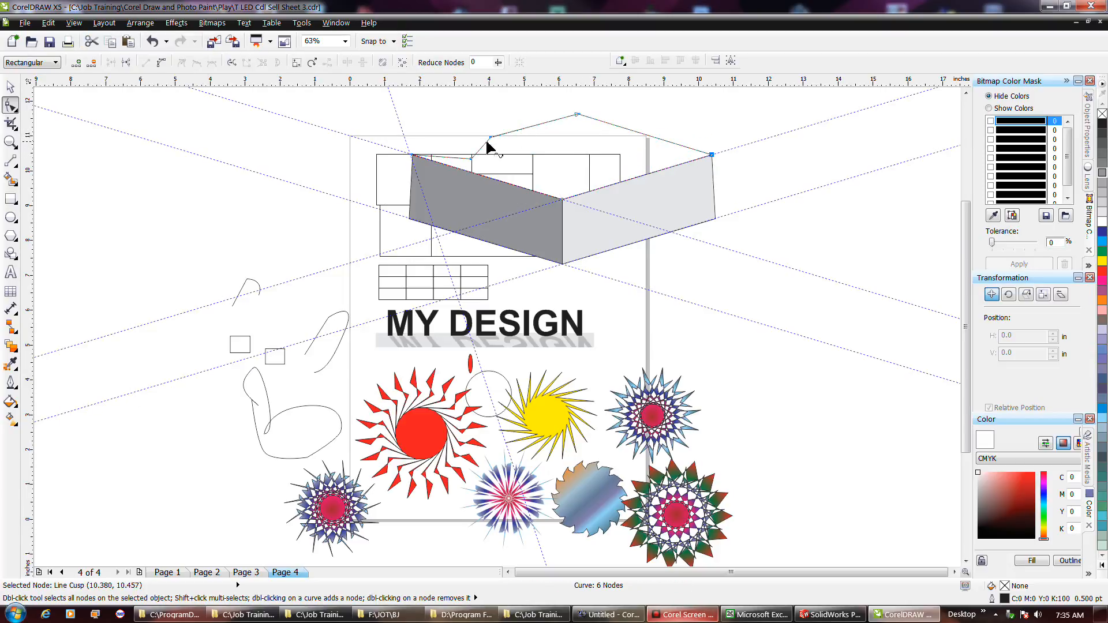
{"action": "left_click_drag", "start_coordinate": [471, 157], "coordinate": [417, 157]}
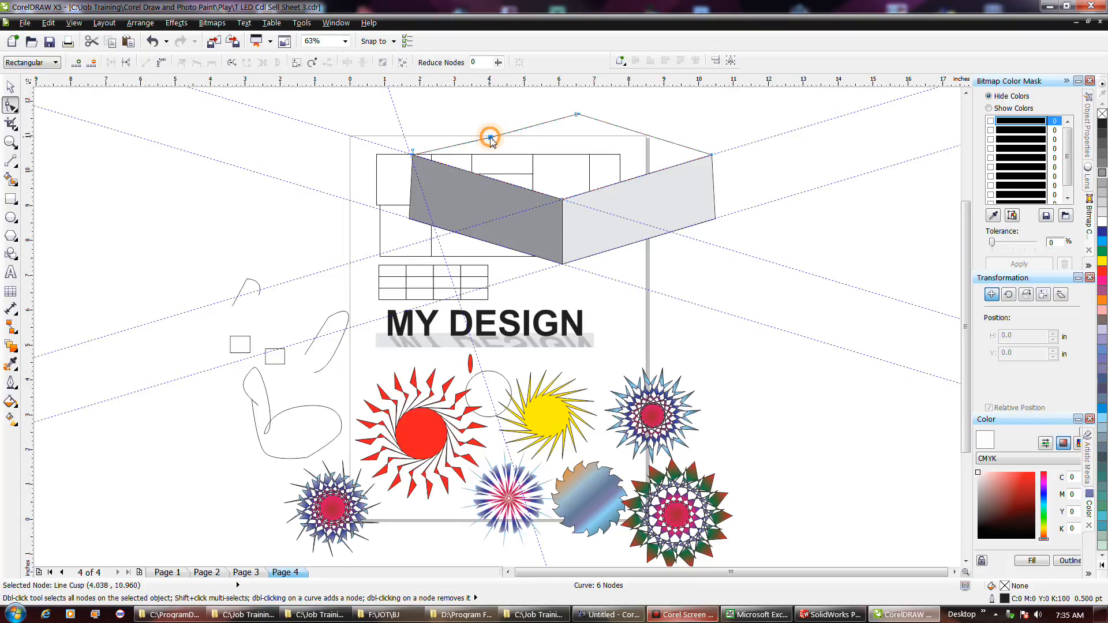
Step: Delete the leftover node on the top face's rear left edge and fill the face with 10% black
{"action": "right_click", "coordinate": [490, 137]}
{"action": "left_click", "coordinate": [522, 171]}
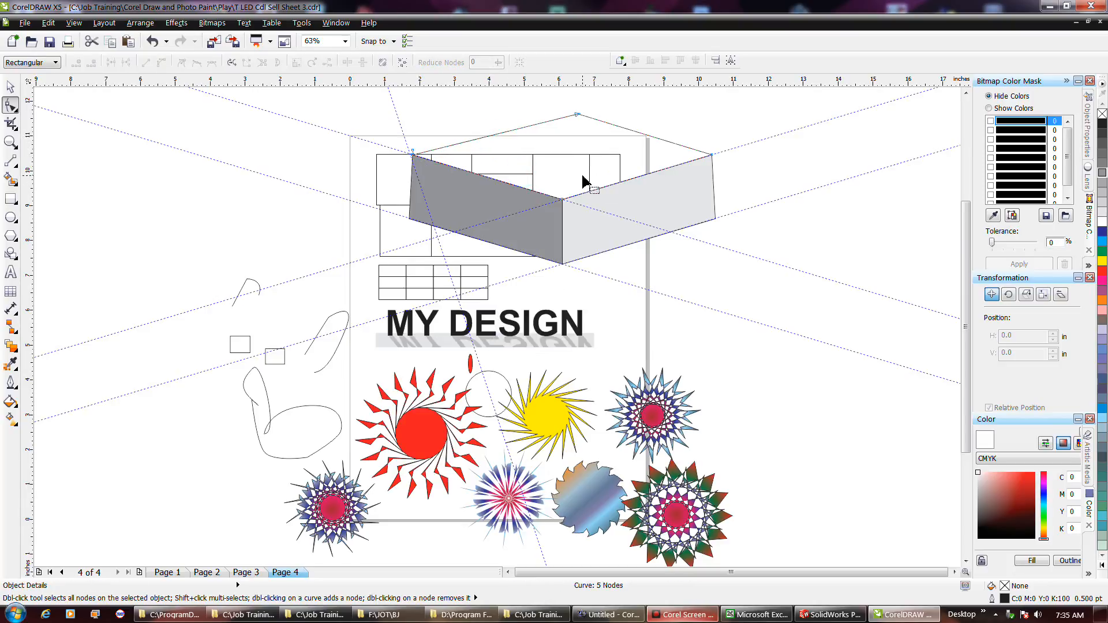
{"action": "left_click", "coordinate": [1102, 215]}
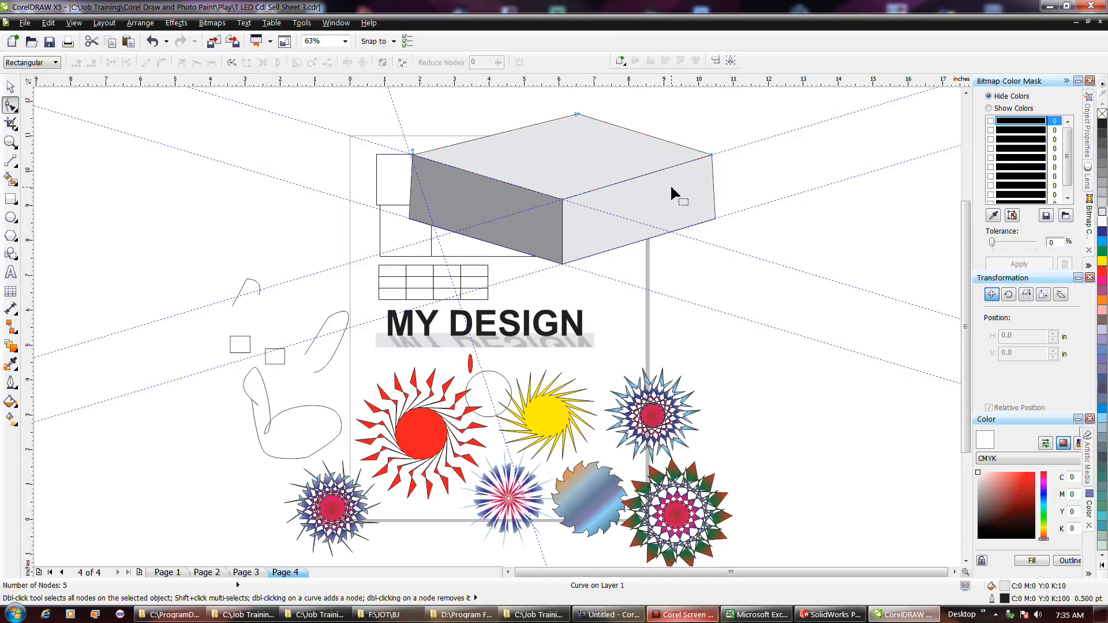
Step: Fill the box's right side panel with 20% black and deselect it
{"action": "left_click", "coordinate": [11, 86]}
{"action": "left_click", "coordinate": [644, 232]}
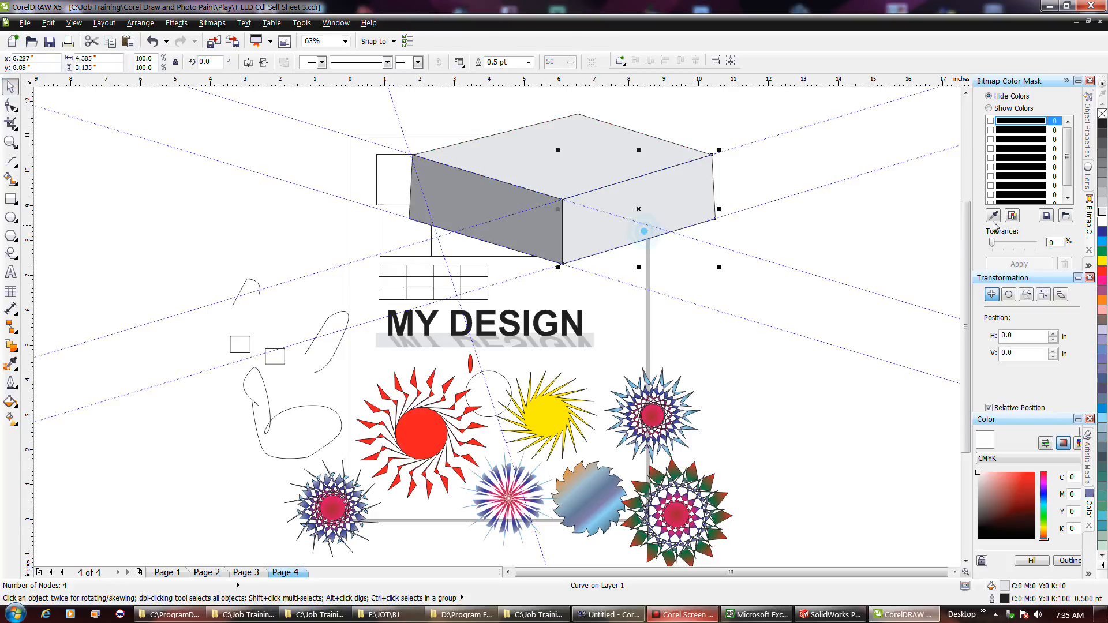
{"action": "left_click", "coordinate": [1101, 190]}
{"action": "left_click", "coordinate": [1102, 203]}
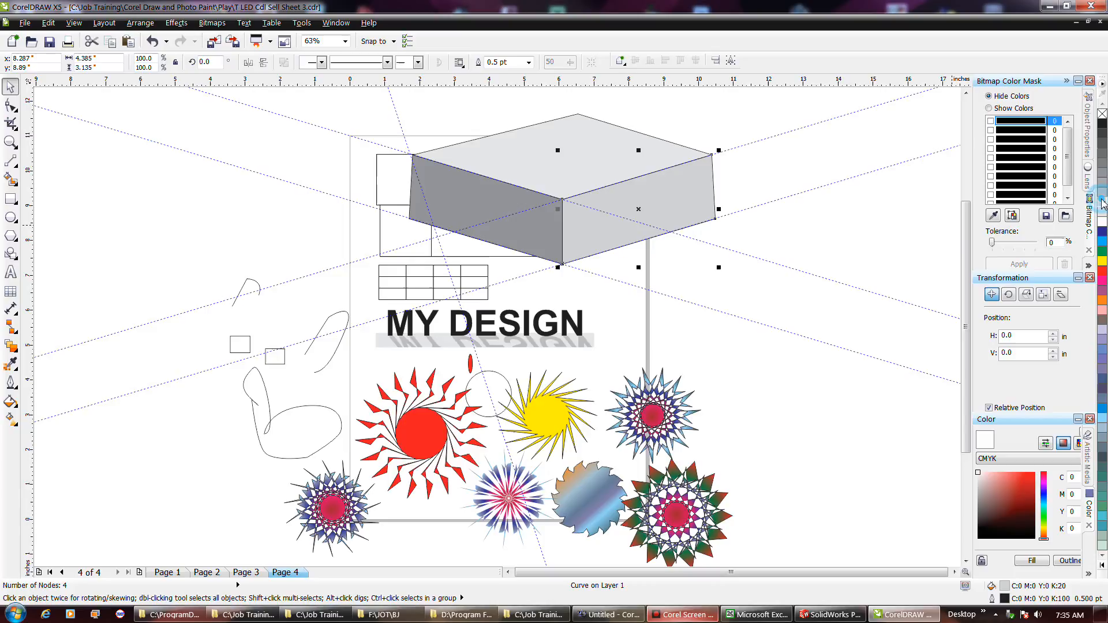
{"action": "left_click", "coordinate": [805, 209]}
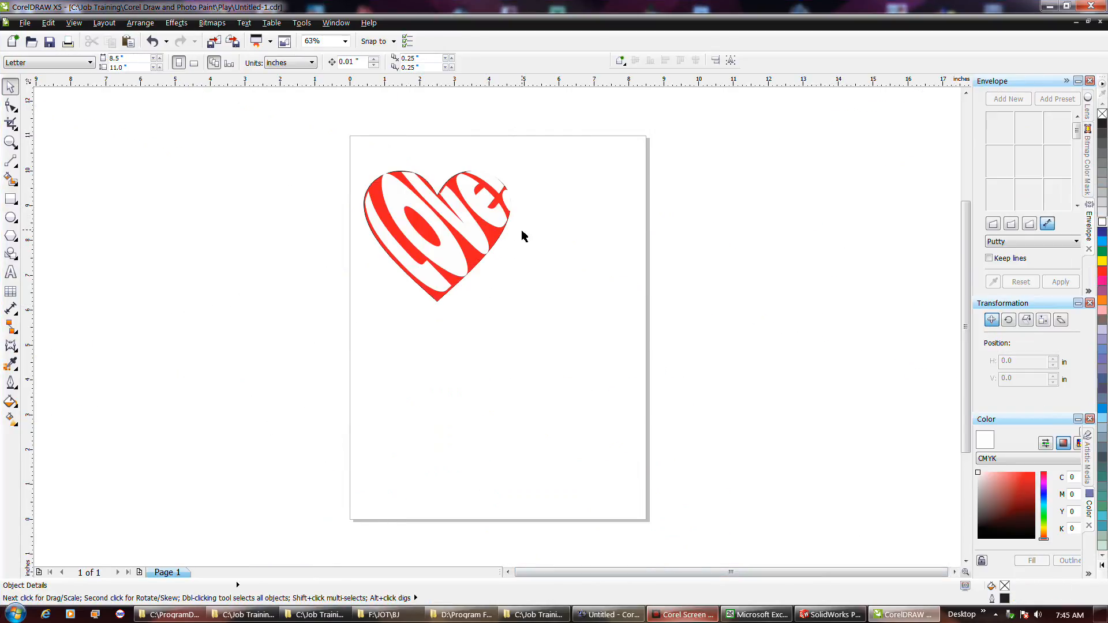
Step: Paste the heart outline and the LOVE! text onto the page and move both to the lower right of the red heart
{"action": "key", "text": "ctrl+v"}
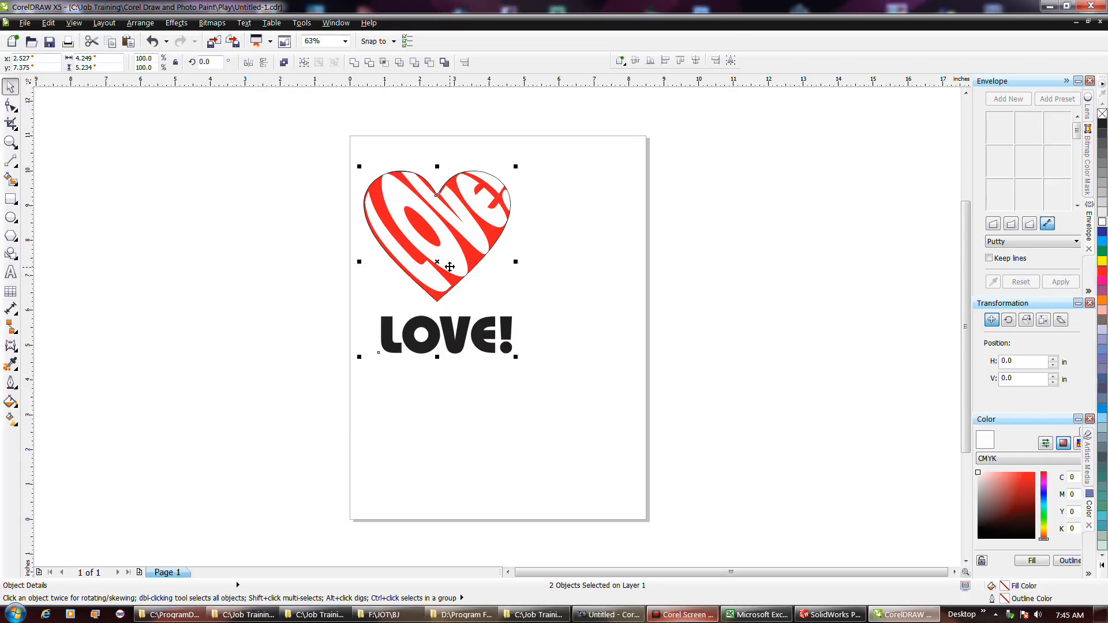
{"action": "left_click_drag", "start_coordinate": [440, 260], "coordinate": [560, 335]}
{"action": "left_click", "coordinate": [623, 336]}
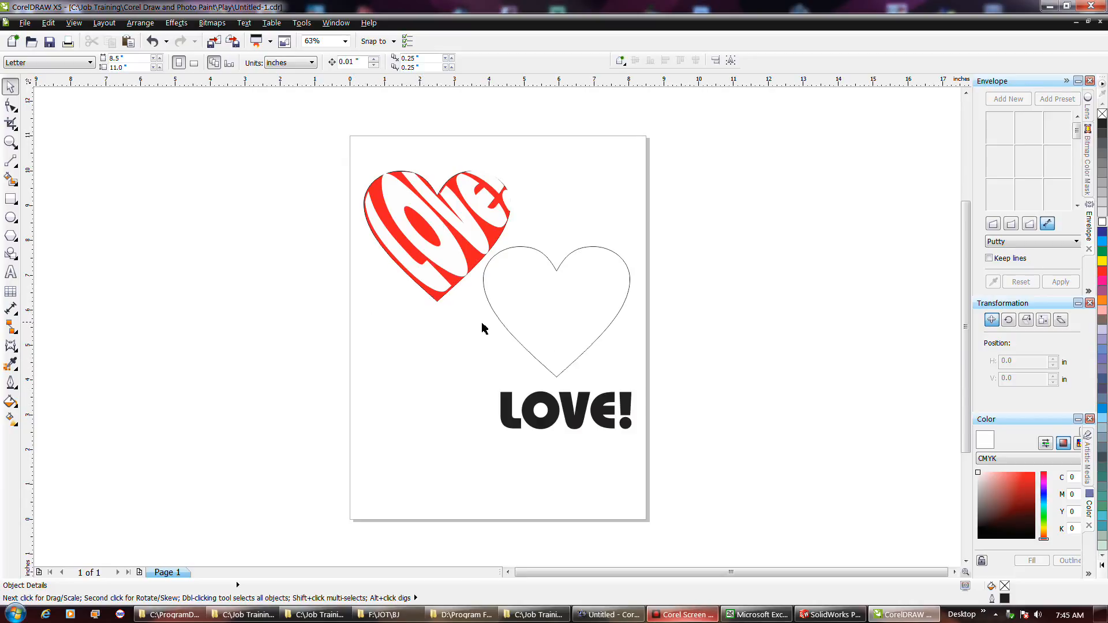
Step: Try the heart outline as an envelope on the LOVE! text with the Horizontal mapping mode
{"action": "left_click", "coordinate": [588, 354]}
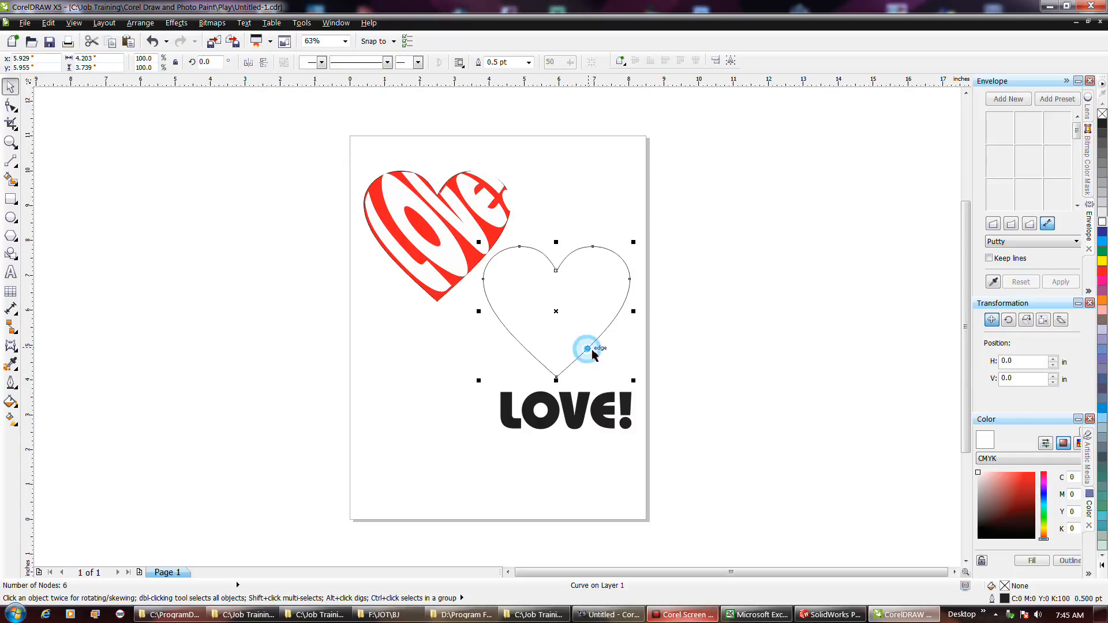
{"action": "left_click", "coordinate": [610, 401]}
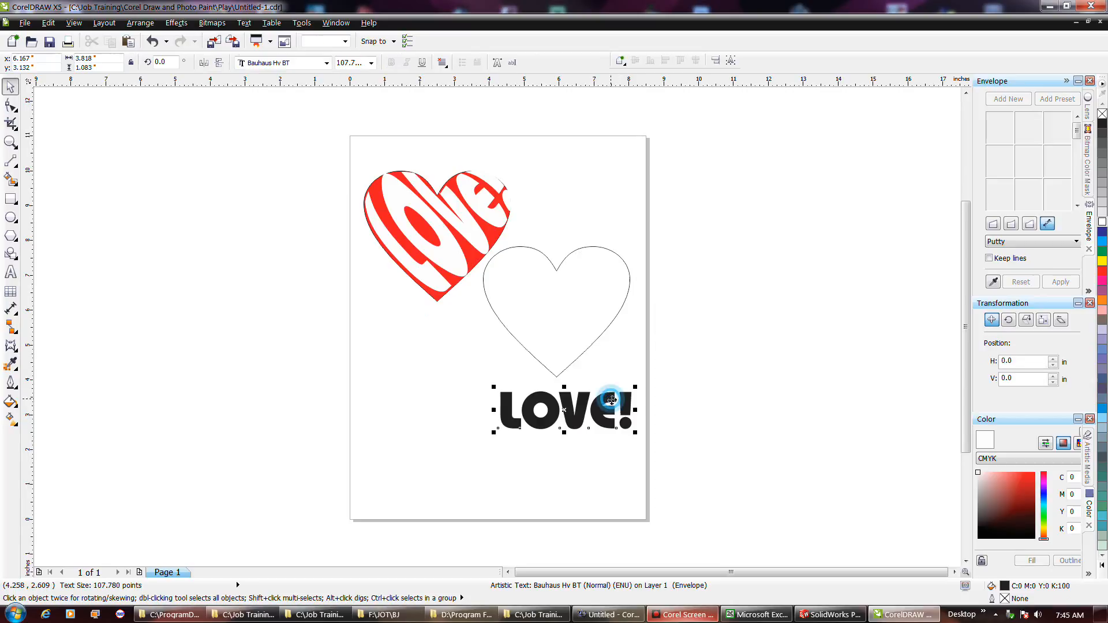
{"action": "left_click", "coordinate": [992, 282]}
{"action": "left_click", "coordinate": [627, 306]}
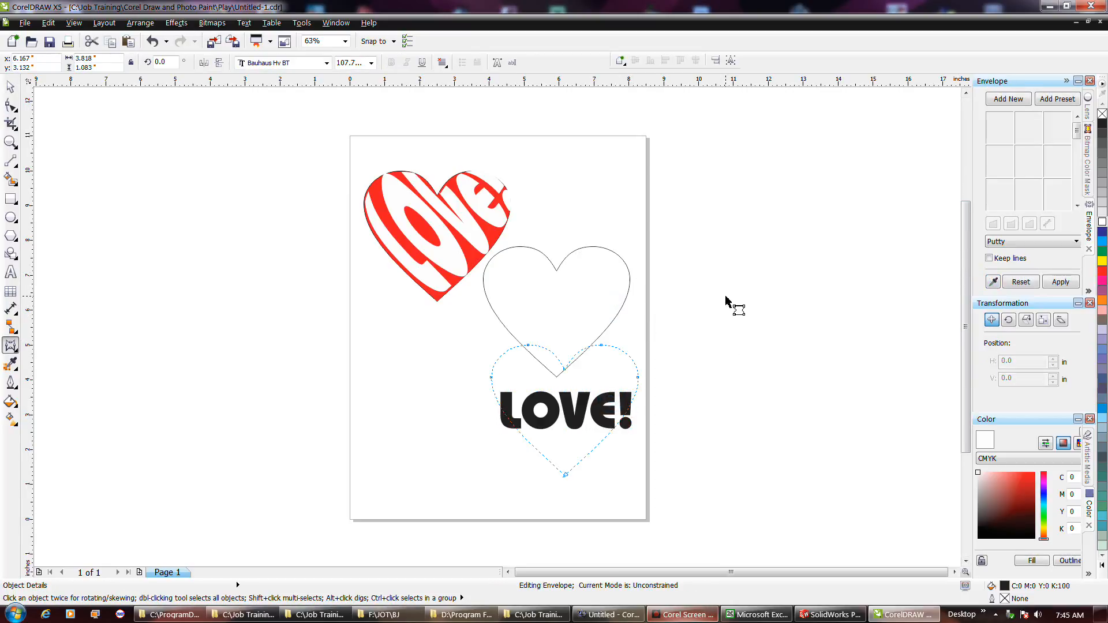
{"action": "left_click", "coordinate": [1060, 282]}
{"action": "left_click", "coordinate": [1010, 244]}
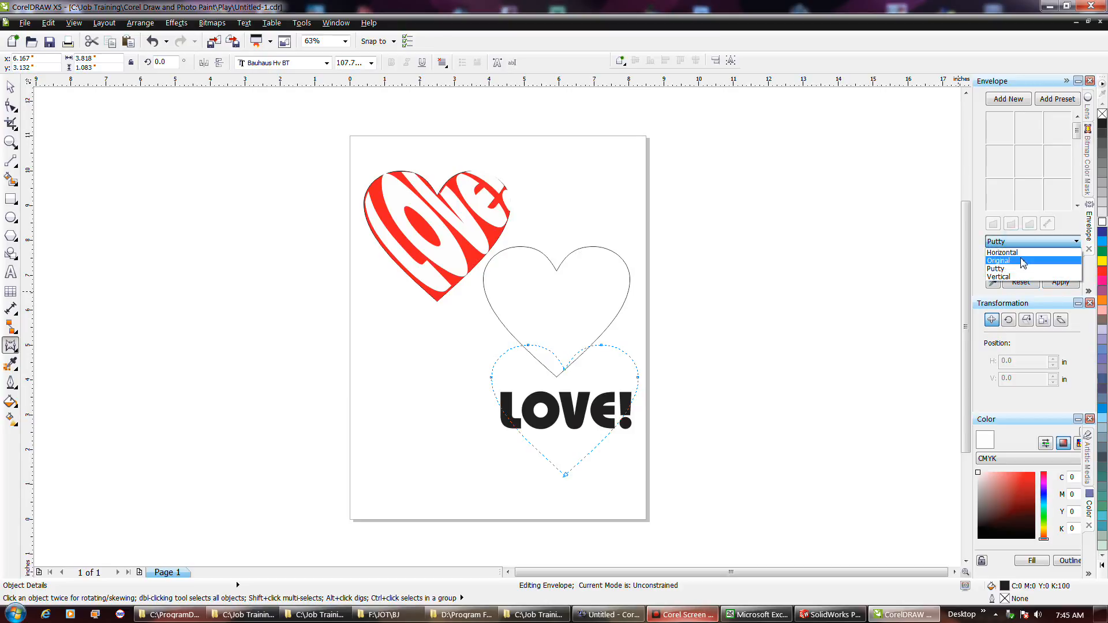
{"action": "left_click", "coordinate": [1003, 252]}
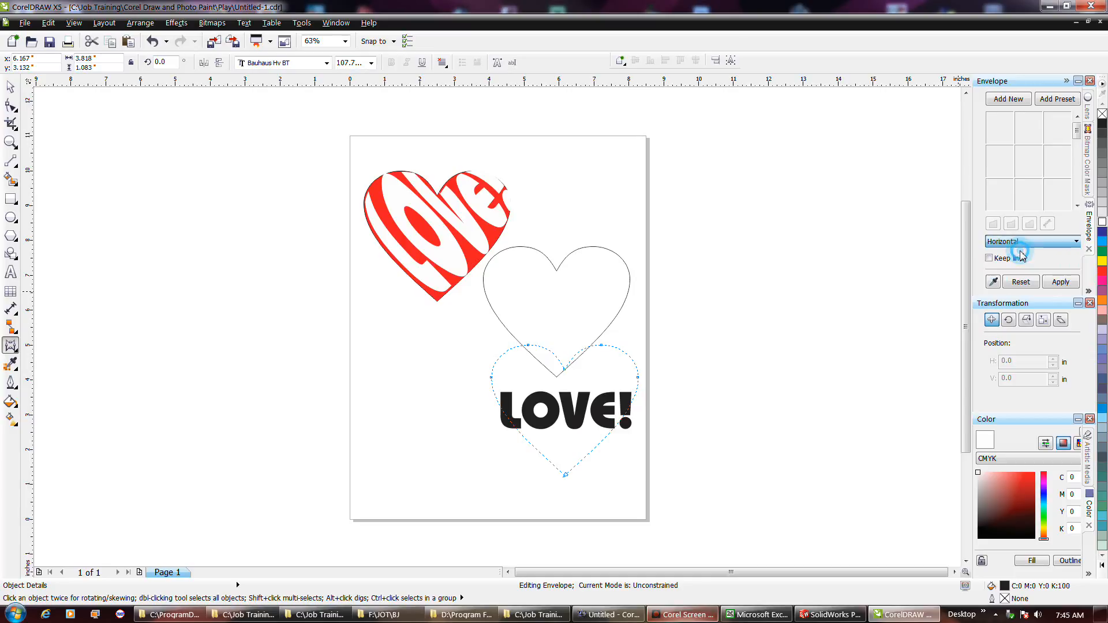
{"action": "left_click", "coordinate": [1060, 282]}
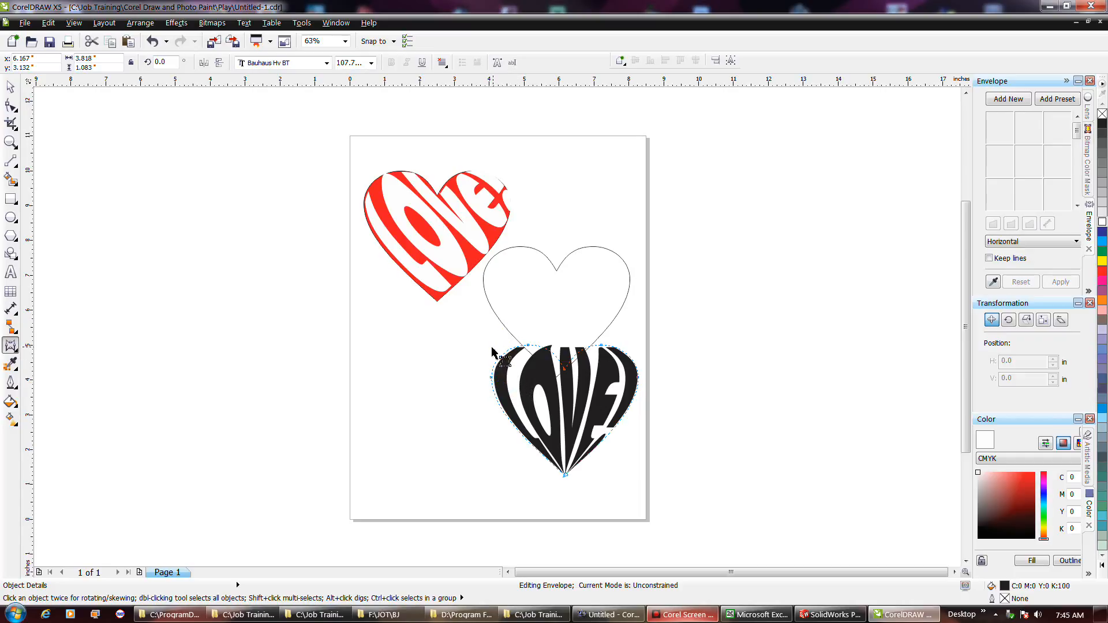
Step: Move the heart-shaped LOVE! text down directly below the heart outline
{"action": "key", "text": "space"}
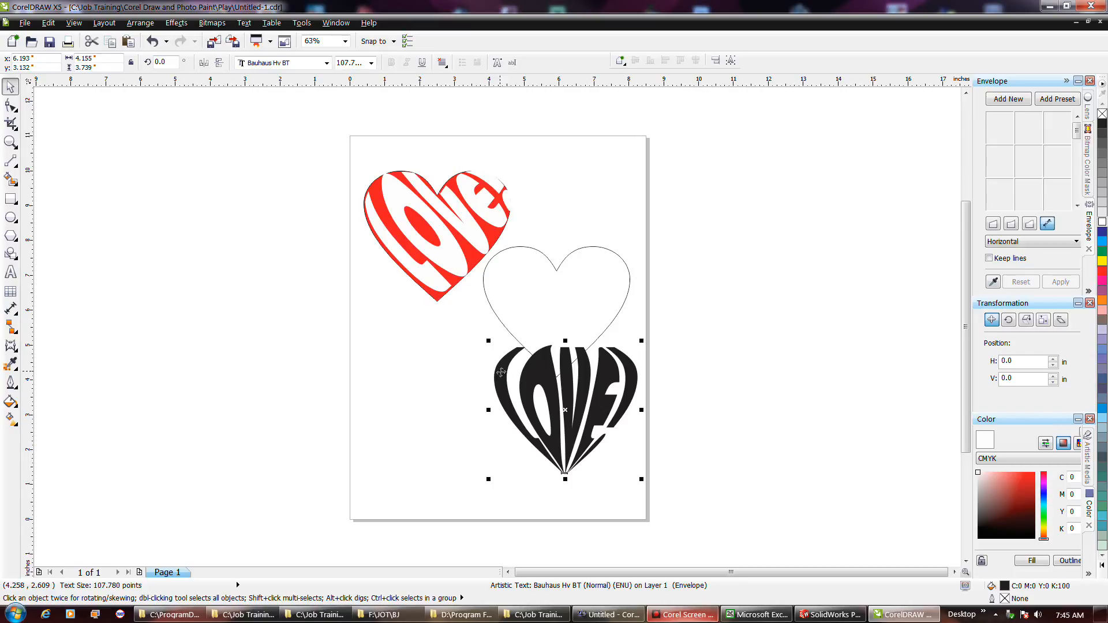
{"action": "mouse_move", "coordinate": [497, 379]}
{"action": "left_mouse_down"}
{"action": "mouse_move", "coordinate": [502, 292]}
{"action": "mouse_move", "coordinate": [489, 280]}
{"action": "mouse_move", "coordinate": [495, 388]}
{"action": "left_mouse_up"}
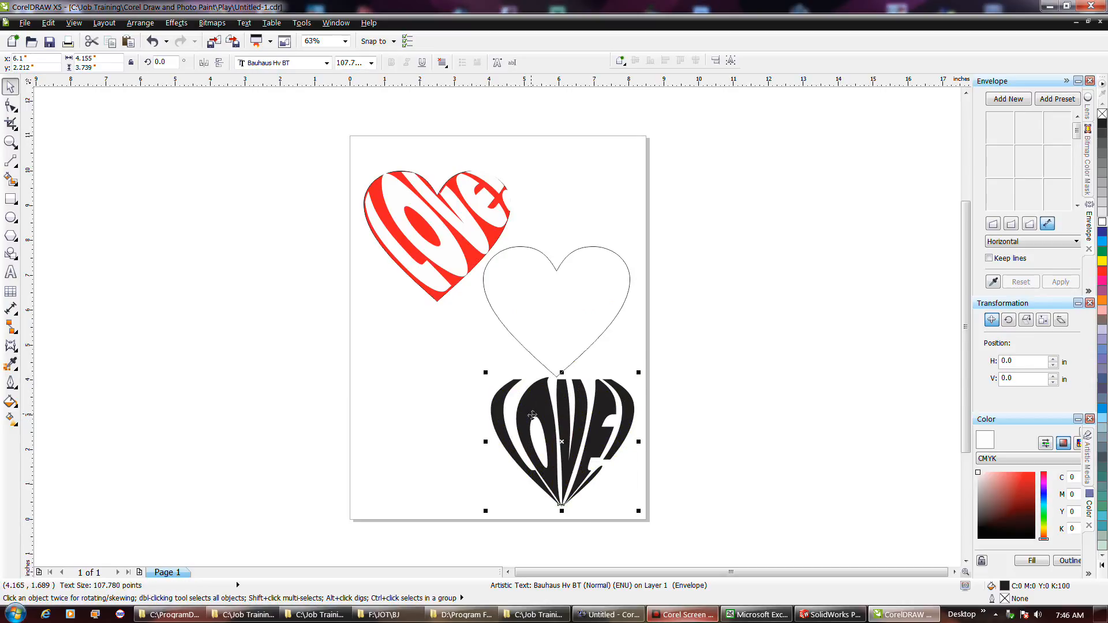
{"action": "left_click", "coordinate": [678, 615]}
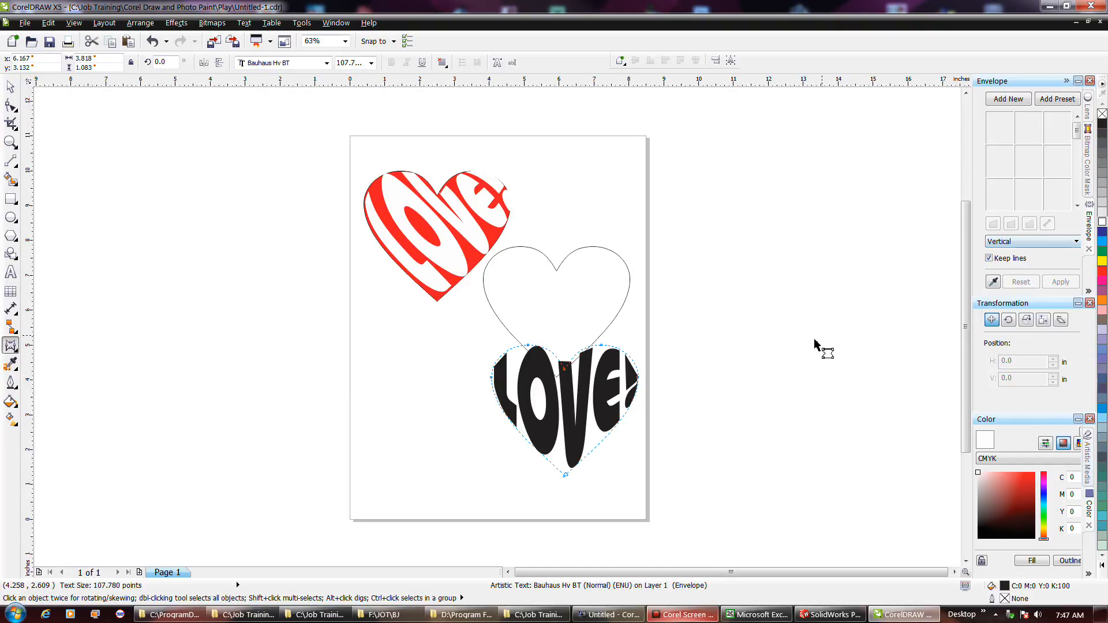
Step: Undo the text's heart envelope and reapply it from the heart outline in Vertical mapping mode with Keep lines on
{"action": "key", "text": "ctrl+z"}
{"action": "left_click", "coordinate": [1044, 242]}
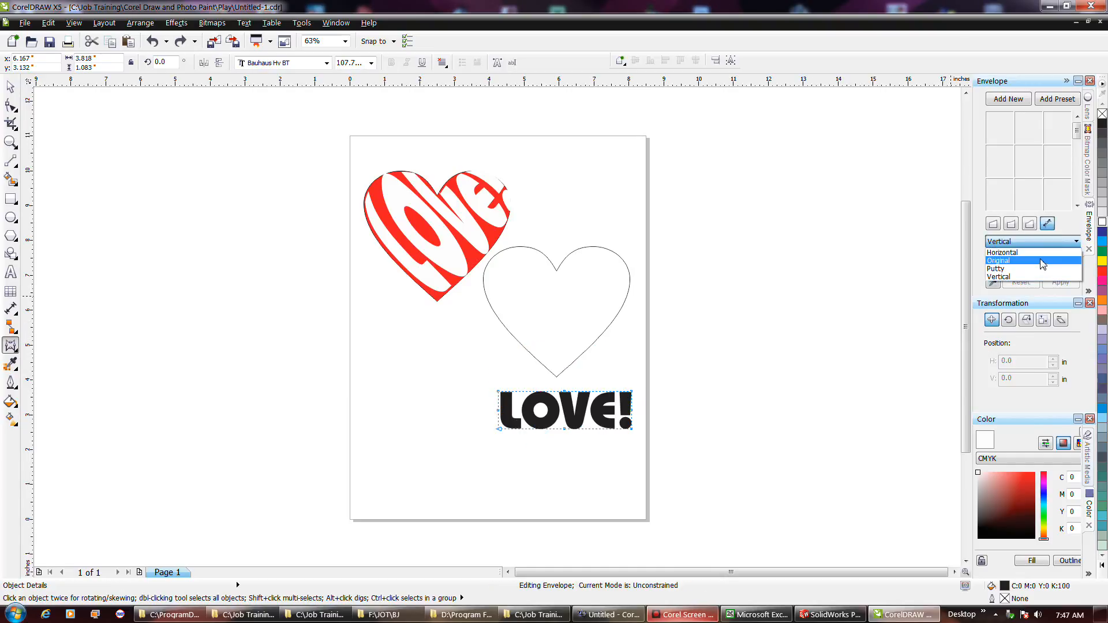
{"action": "left_click", "coordinate": [1038, 253]}
{"action": "left_click", "coordinate": [993, 282]}
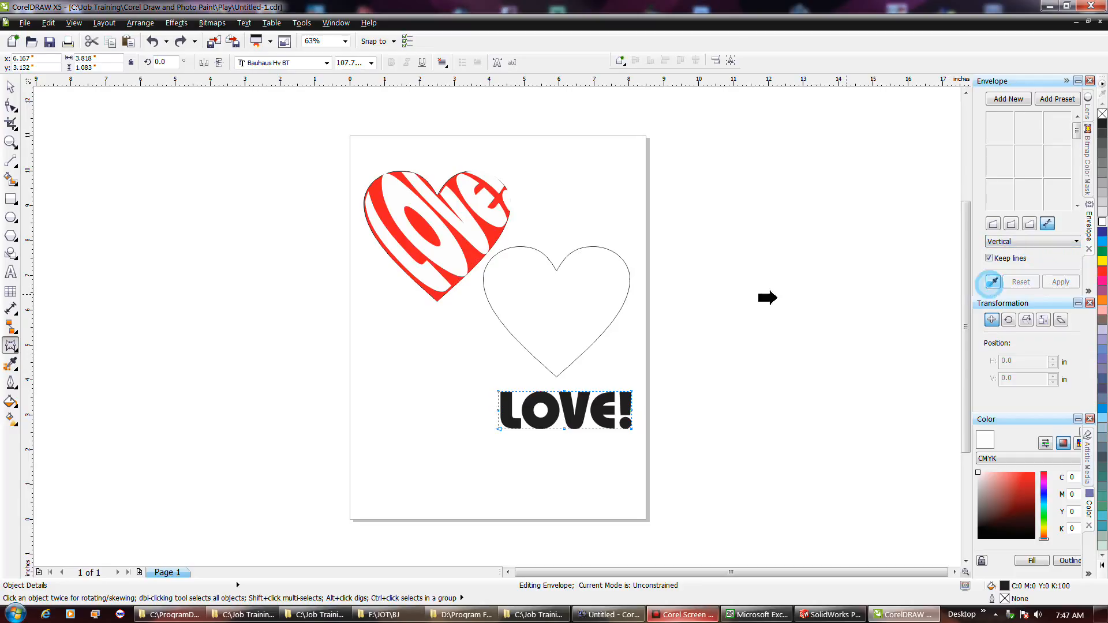
{"action": "left_click", "coordinate": [623, 300]}
{"action": "left_click", "coordinate": [1058, 284]}
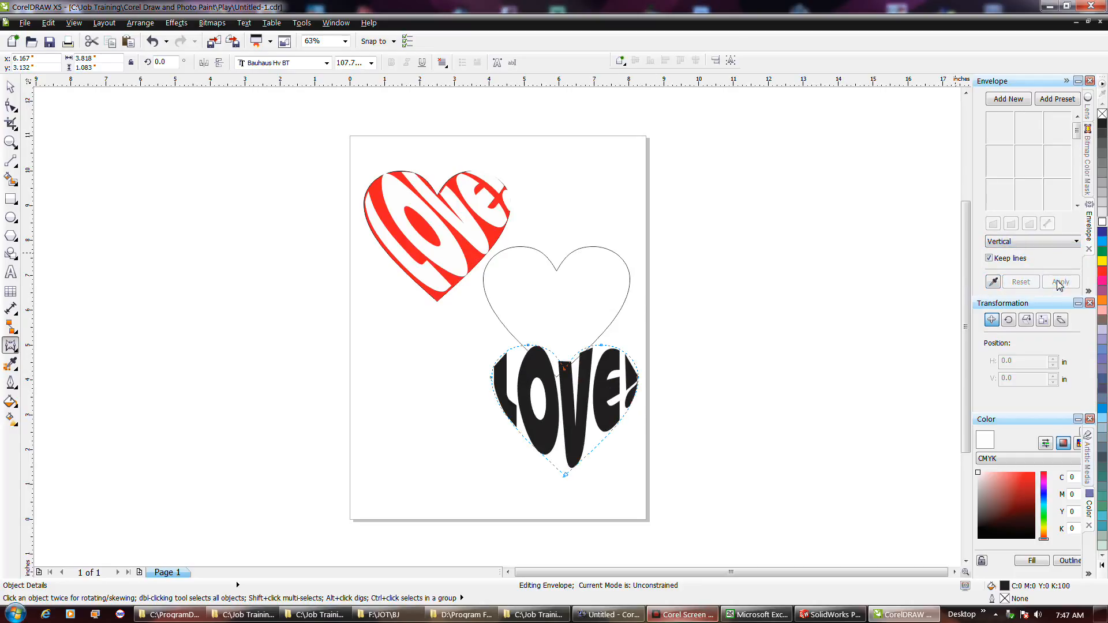
Step: Undo the vertical envelope and apply the heart outline to the LOVE! text in Horizontal mapping mode with Keep lines on
{"action": "key", "text": "ctrl+z"}
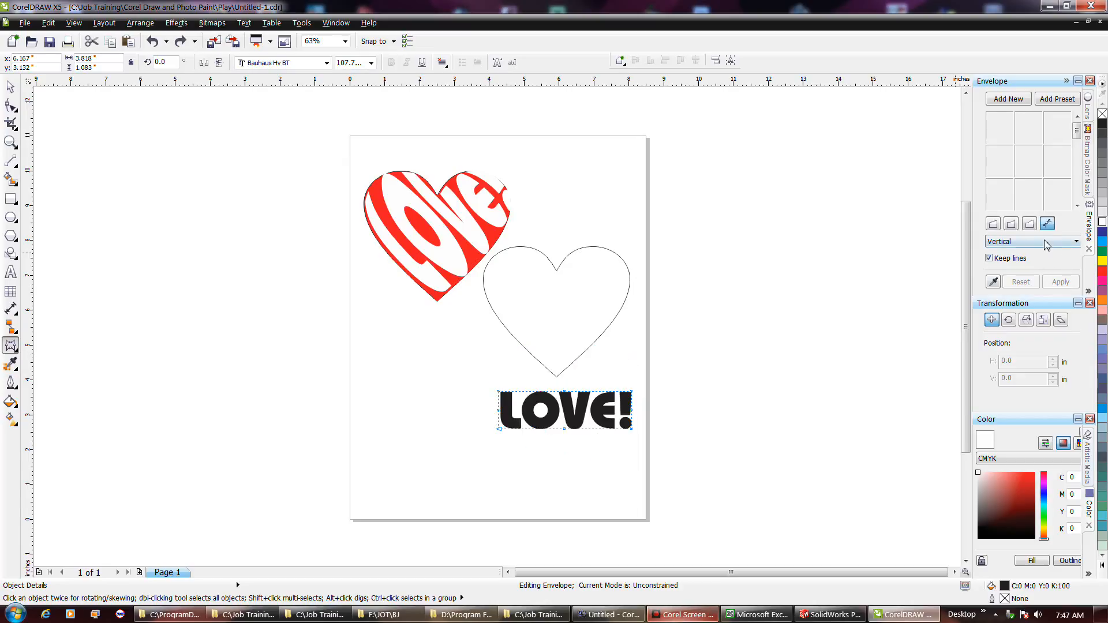
{"action": "left_click", "coordinate": [1045, 242]}
{"action": "left_click", "coordinate": [1031, 253]}
{"action": "left_click", "coordinate": [992, 282]}
{"action": "left_click", "coordinate": [584, 310]}
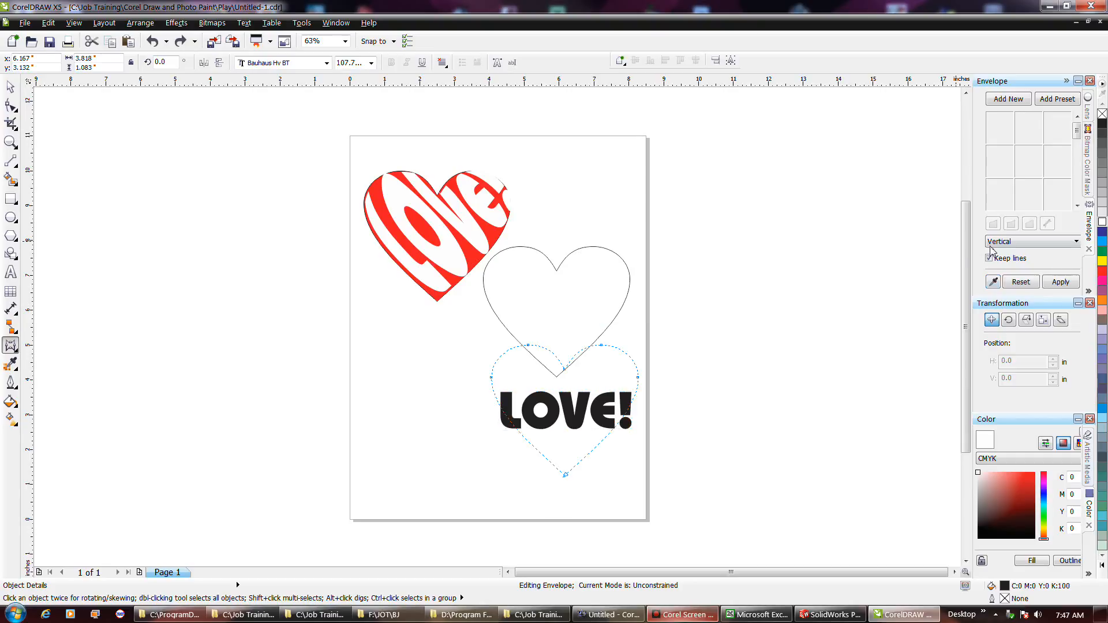
{"action": "left_click", "coordinate": [1002, 242]}
{"action": "left_click", "coordinate": [1015, 252]}
{"action": "left_click", "coordinate": [1057, 280]}
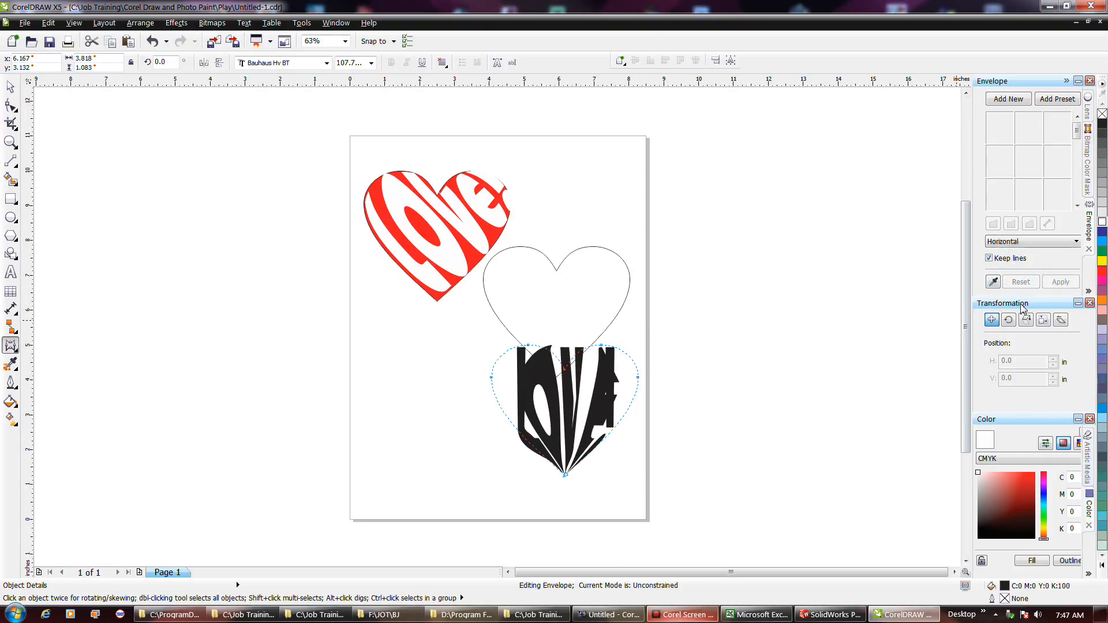
Step: Undo the horizontal envelope and apply the heart outline to the LOVE! text in Vertical mapping mode with Keep lines on
{"action": "key", "text": "ctrl+z"}
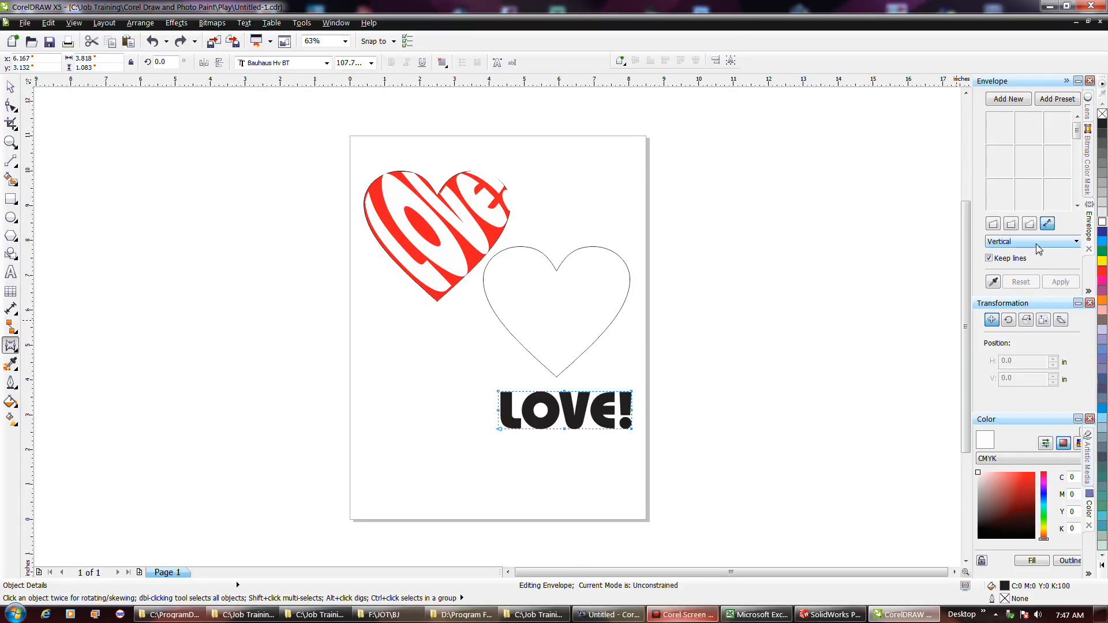
{"action": "left_click", "coordinate": [1036, 243]}
{"action": "left_click", "coordinate": [998, 260]}
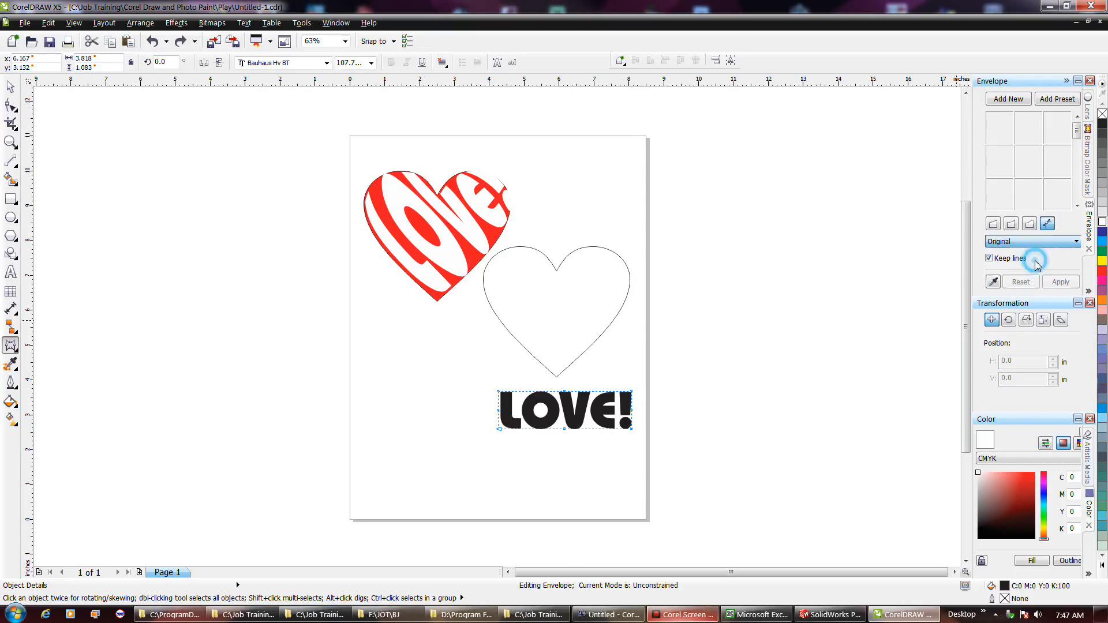
{"action": "left_click", "coordinate": [995, 283]}
{"action": "left_click", "coordinate": [624, 292]}
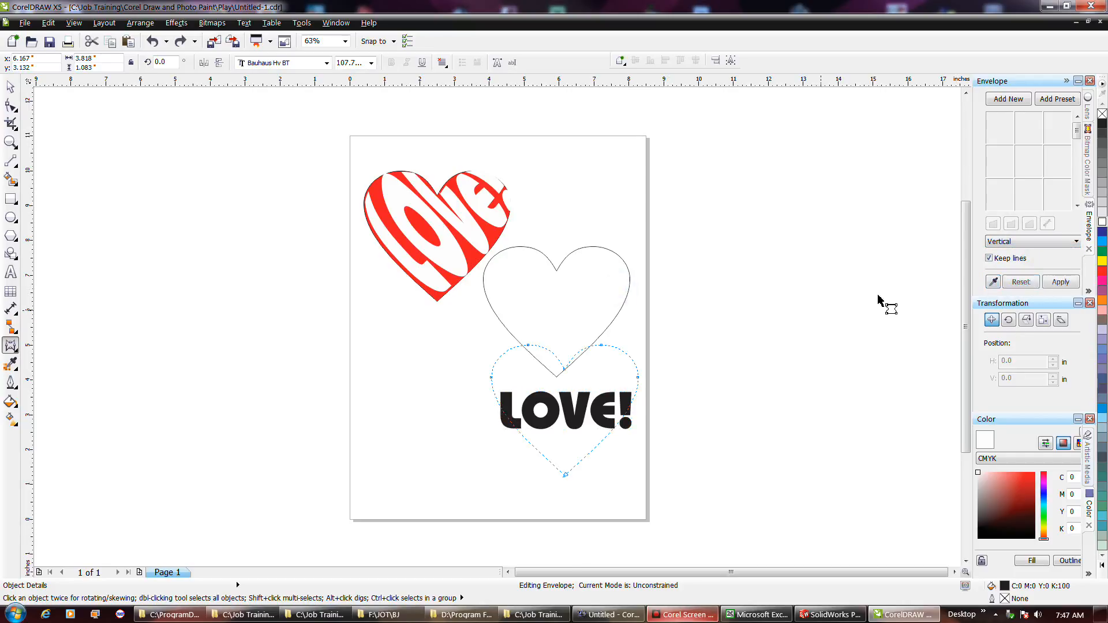
{"action": "left_click", "coordinate": [1053, 283]}
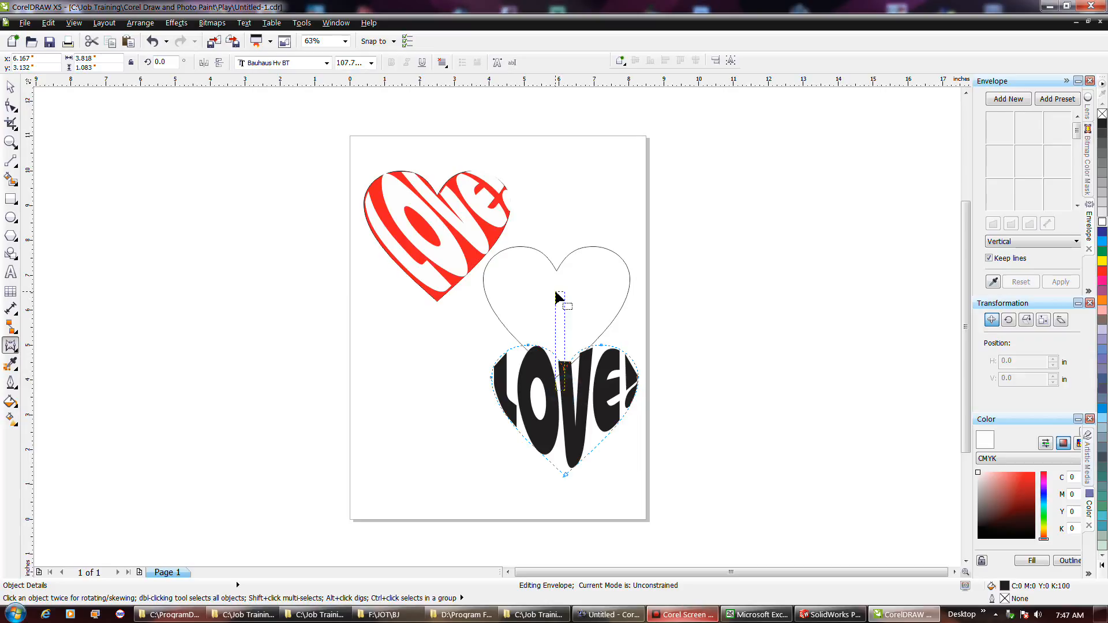
Step: Move the heart-shaped LOVE! text up so it fits inside the heart outline
{"action": "left_click", "coordinate": [557, 344]}
{"action": "key", "text": "space"}
{"action": "left_click_drag", "start_coordinate": [549, 374], "coordinate": [542, 279]}
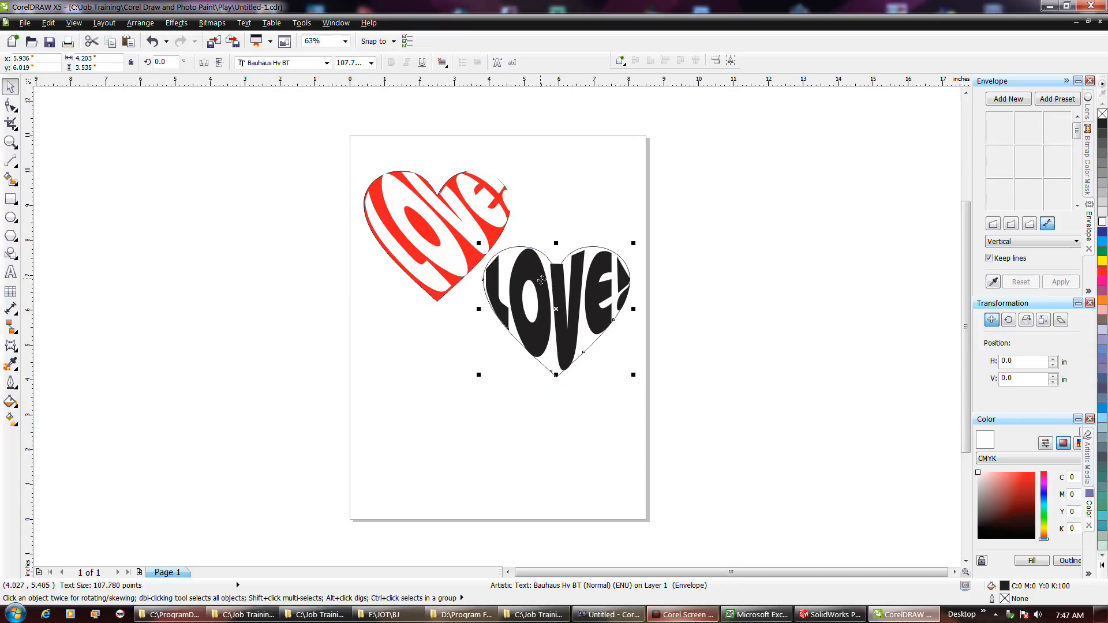
Step: Try to edit the V's top edge at the heart's notch with the Envelope tool
{"action": "double_click", "coordinate": [551, 296]}
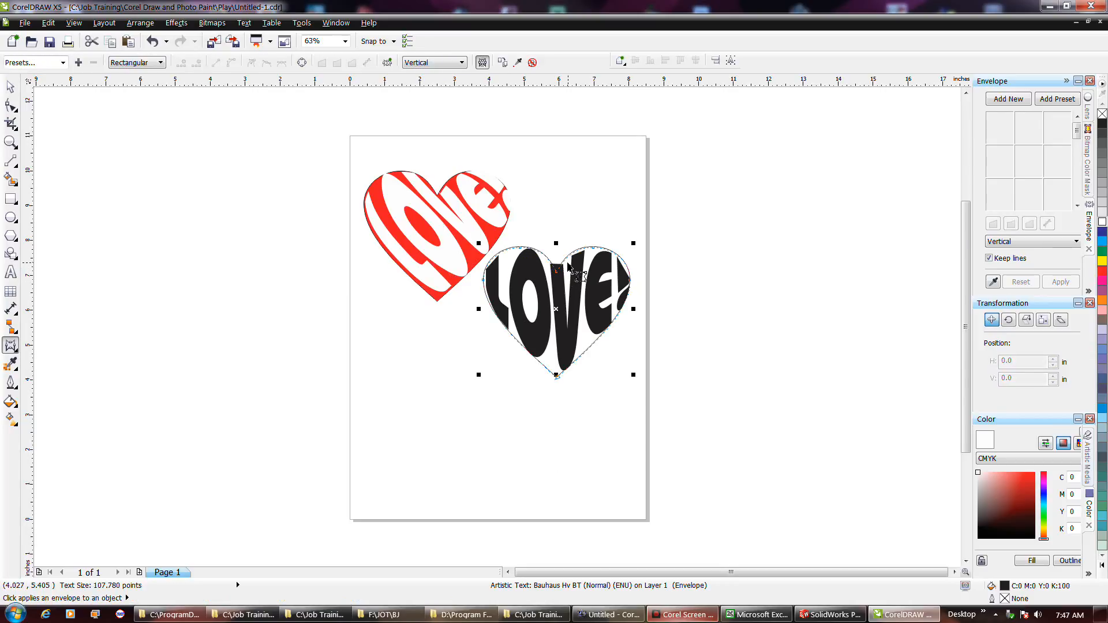
{"action": "scroll", "coordinate": [564, 261], "scroll_direction": "up", "scroll_amount": 4}
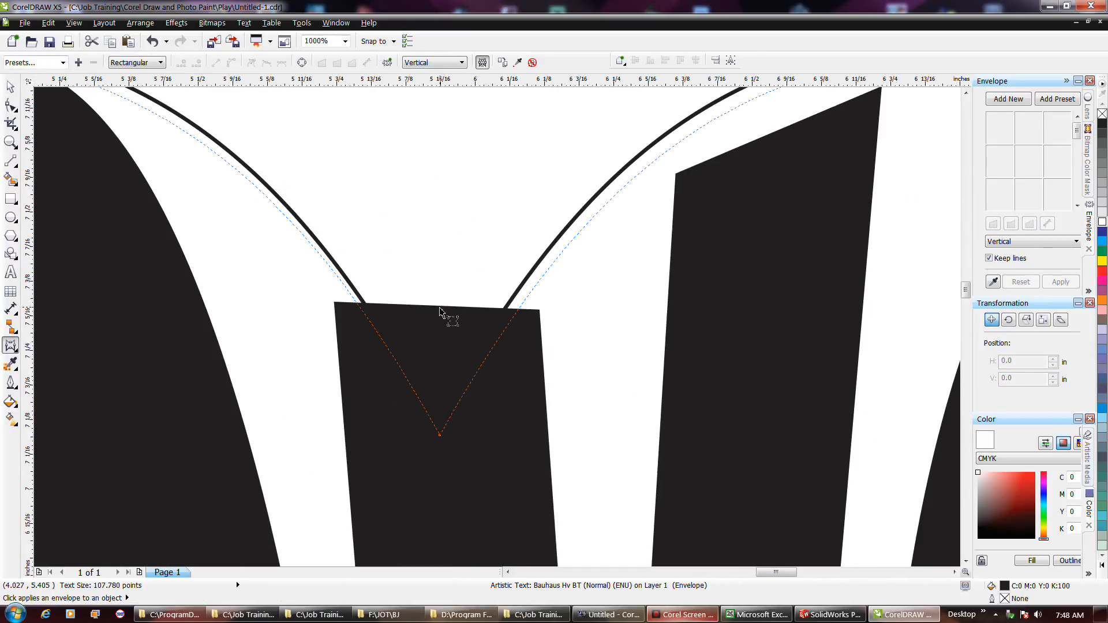
{"action": "left_click", "coordinate": [435, 310]}
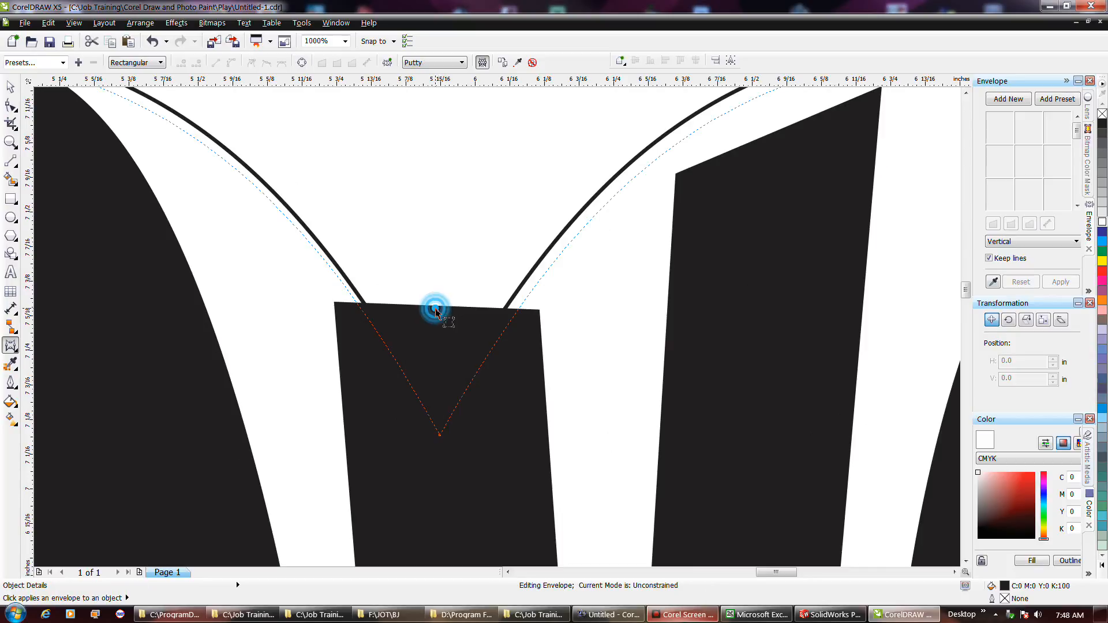
{"action": "scroll", "coordinate": [499, 205], "scroll_direction": "down", "scroll_amount": 3}
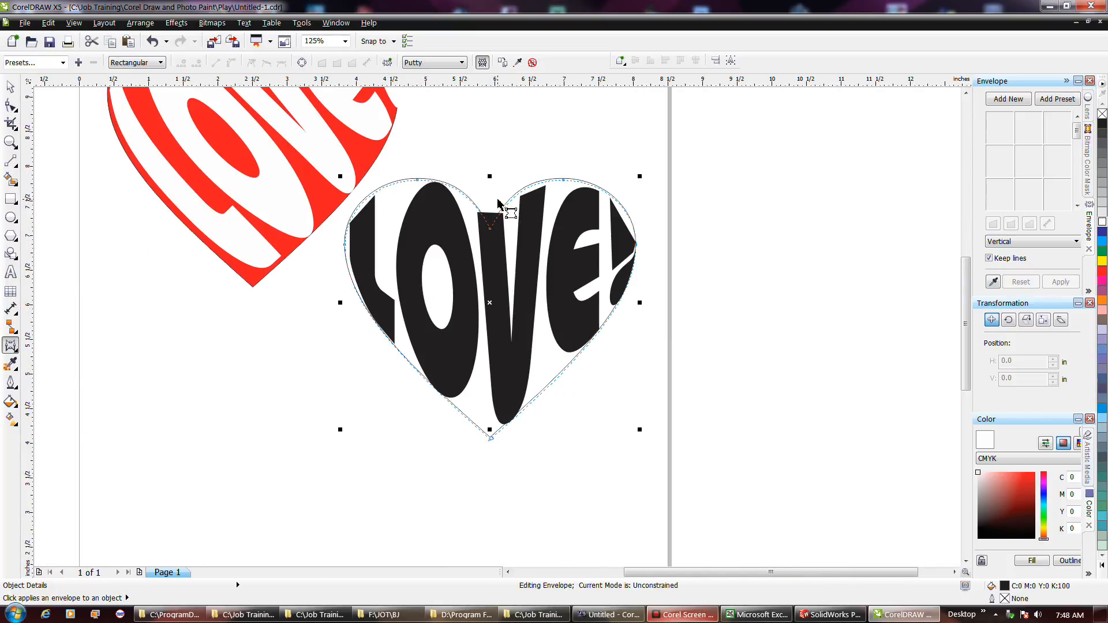
Step: Convert the LOVE! text to curves and notch the V's left top edge with a new middle node pulled down below the heart's notch
{"action": "left_click", "coordinate": [523, 273]}
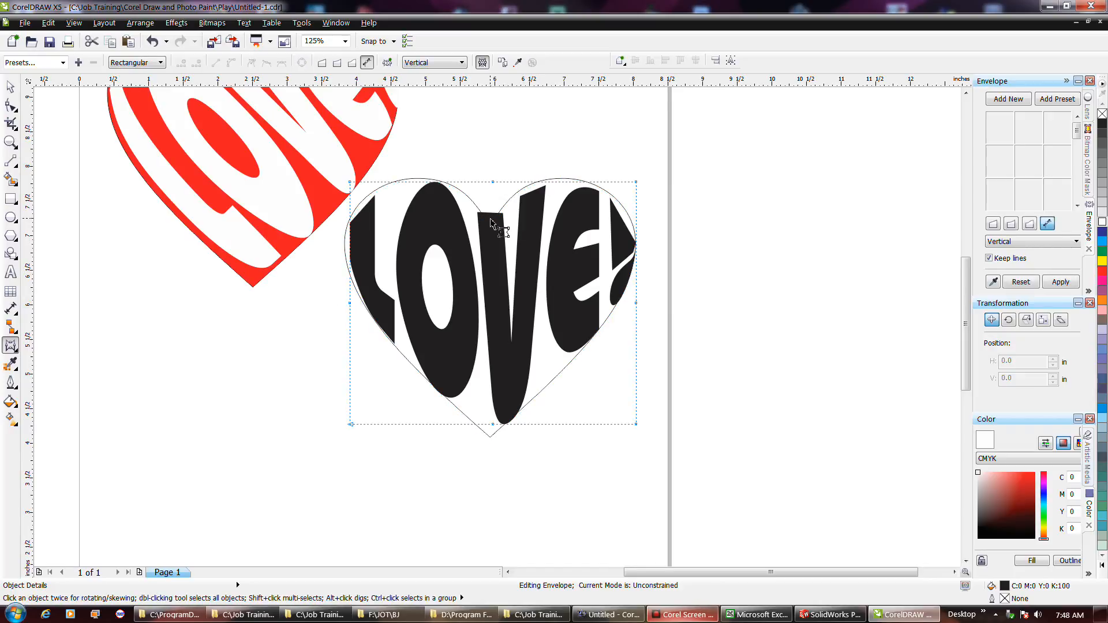
{"action": "scroll", "coordinate": [493, 221], "scroll_direction": "up", "scroll_amount": 3}
{"action": "scroll", "coordinate": [494, 221], "scroll_direction": "down", "scroll_amount": 1}
{"action": "key", "text": "F10"}
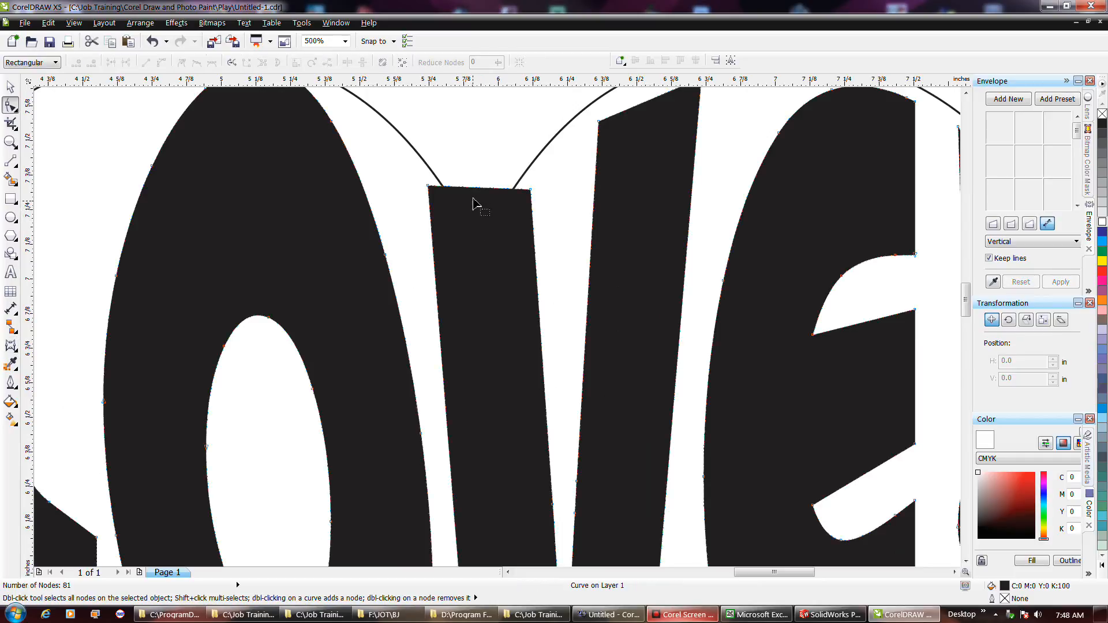
{"action": "left_click", "coordinate": [476, 188]}
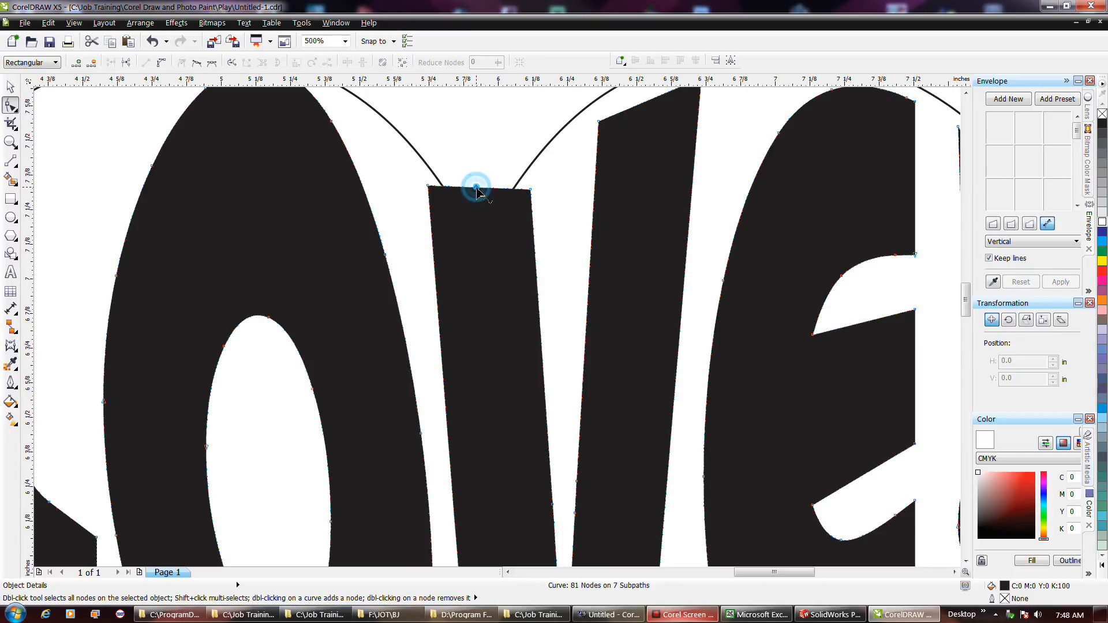
{"action": "double_click", "coordinate": [476, 187]}
{"action": "left_click_drag", "start_coordinate": [476, 187], "coordinate": [477, 265]}
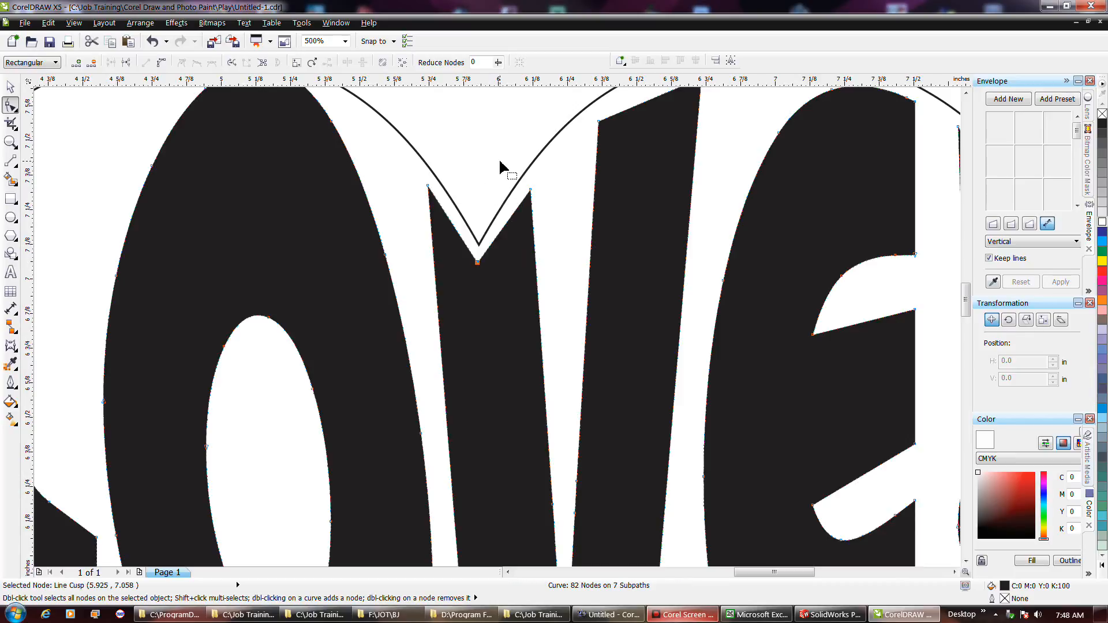
{"action": "scroll", "coordinate": [500, 167], "scroll_direction": "down", "scroll_amount": 3}
{"action": "scroll", "coordinate": [484, 170], "scroll_direction": "up", "scroll_amount": 1}
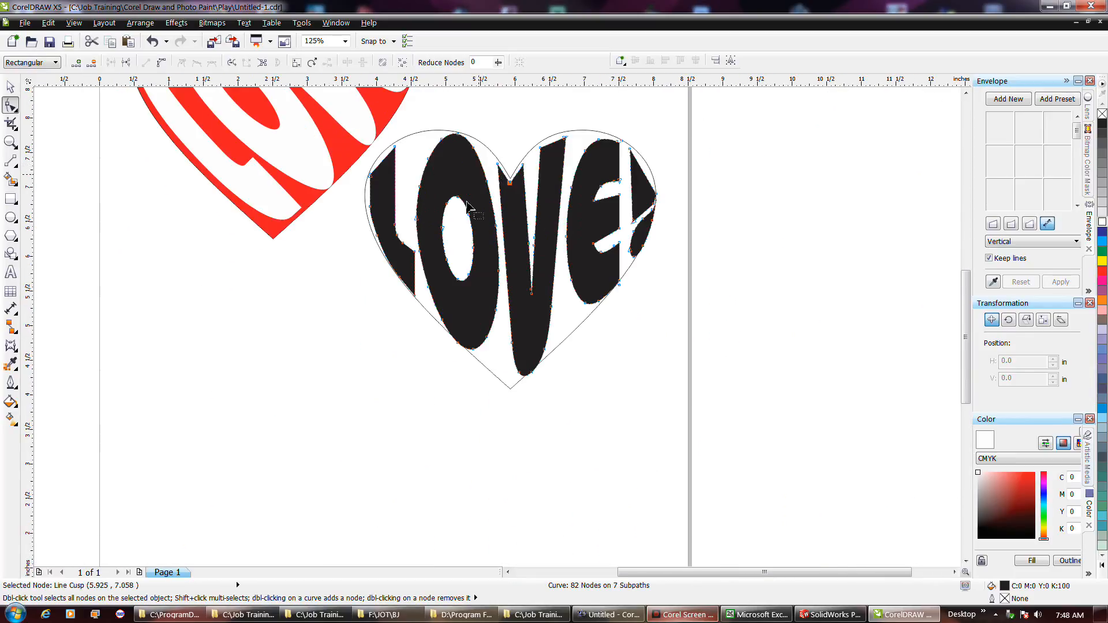
Step: Deselect the reshaped LOVE! lettering and save the drawing
{"action": "key", "text": "space"}
{"action": "left_click", "coordinate": [425, 323]}
{"action": "key", "text": "shift+F4"}
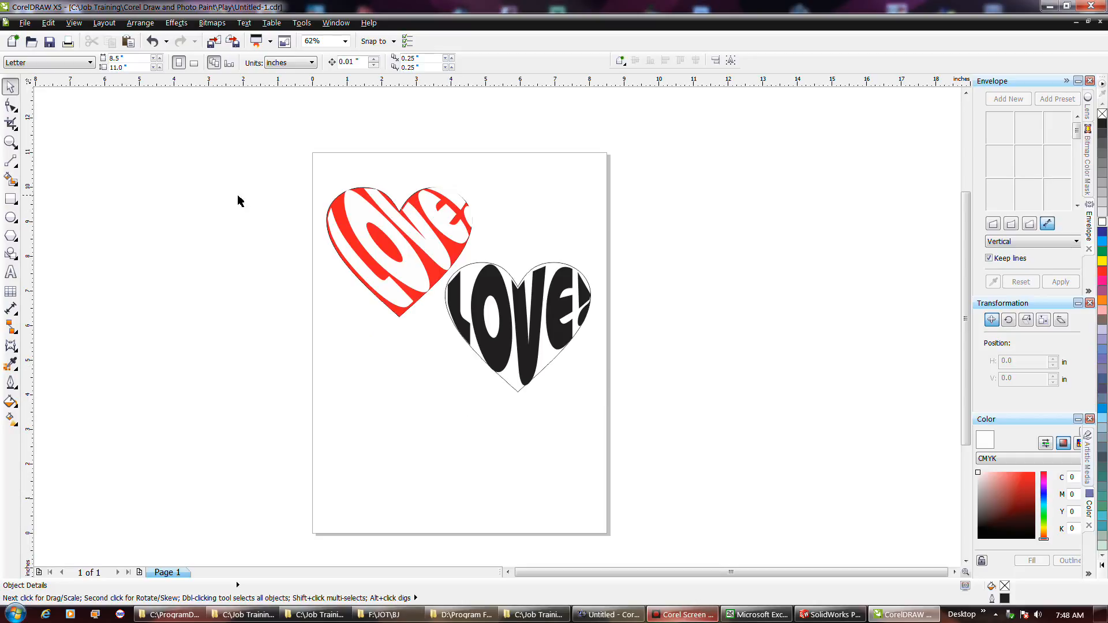
{"action": "key", "text": "ctrl+s"}
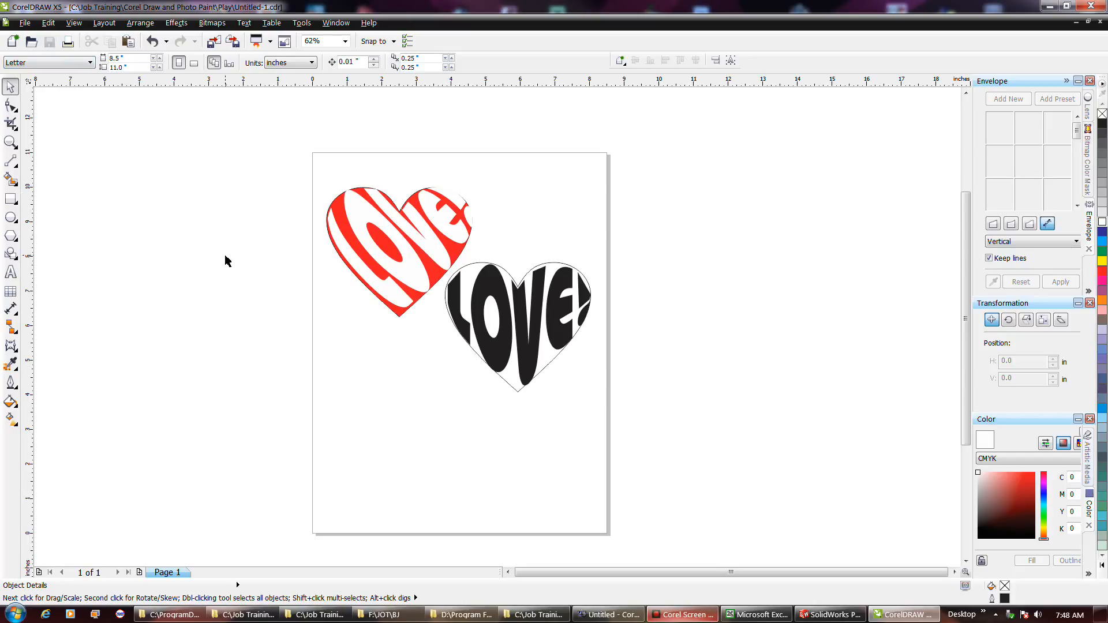